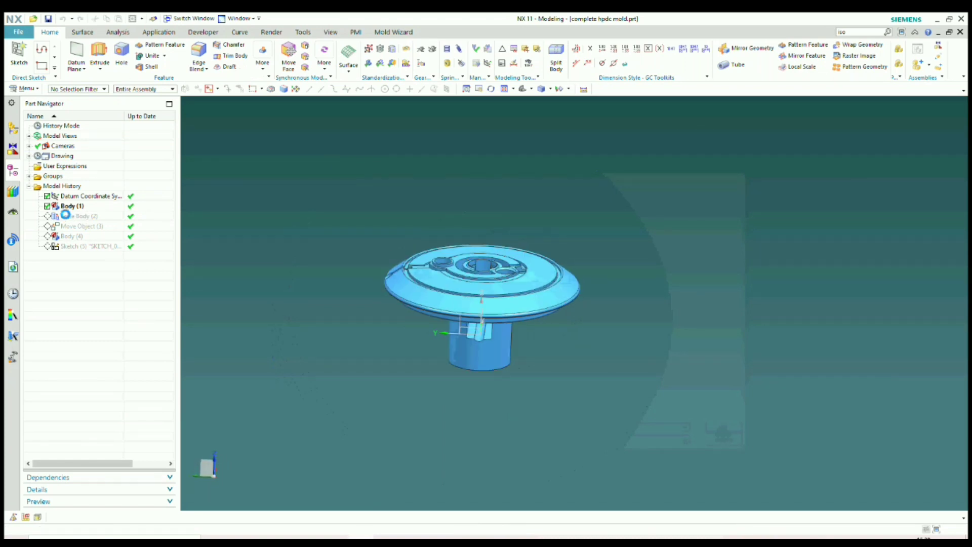
Step: Roll the model history forward to the Scale Body feature and review its uniform scale definition, accepting it as is
right_click(65, 215)
click(85, 267)
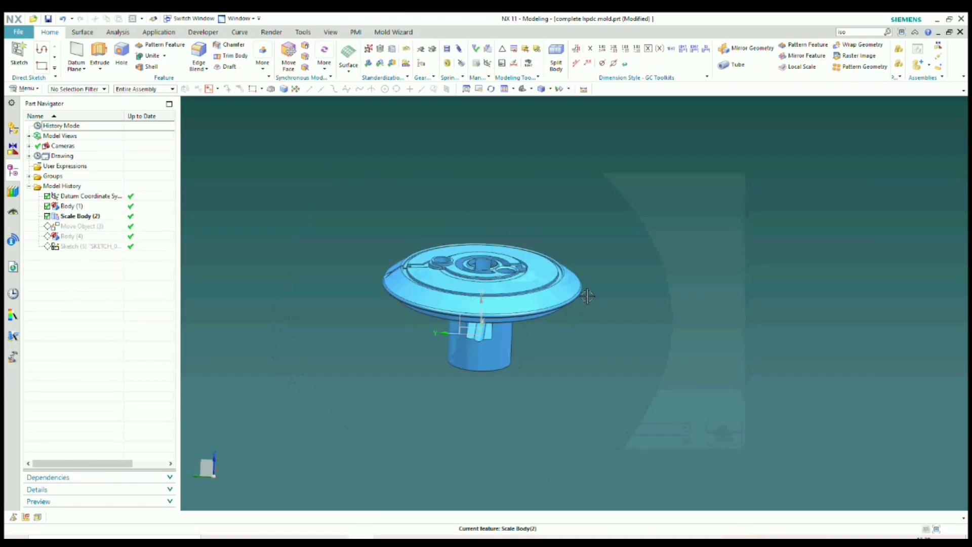
double_click(71, 216)
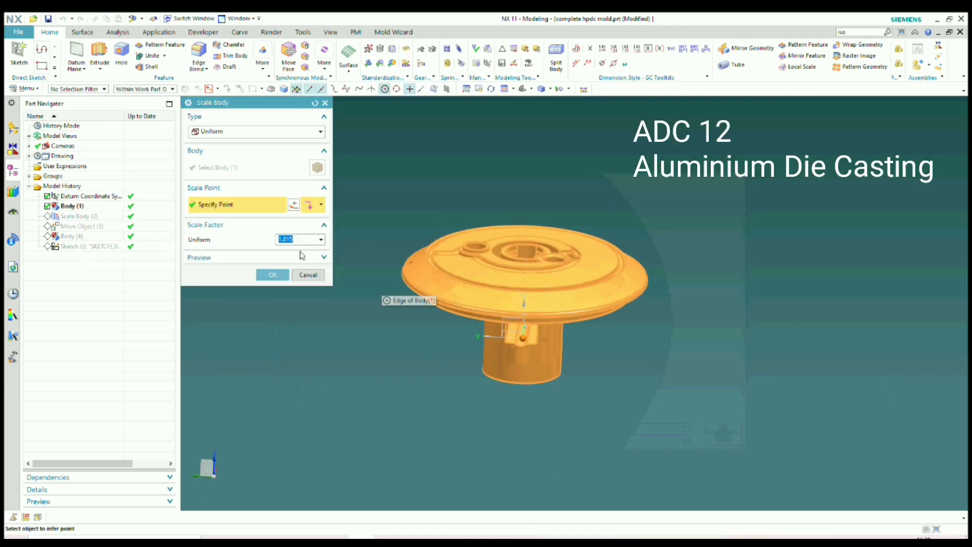
click(272, 275)
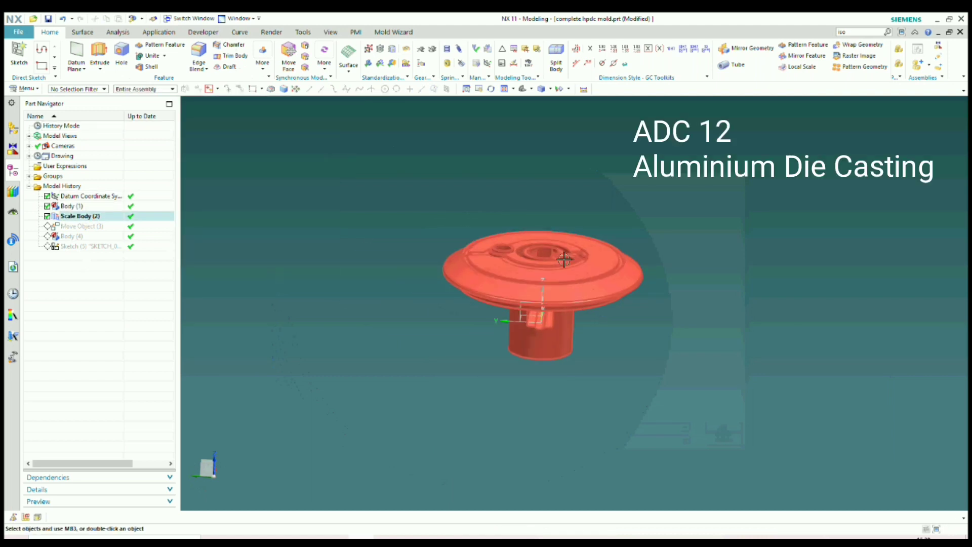
Step: Roll the model history forward to the Move Object feature and review its dynamic motion definition without editing it
right_click(78, 227)
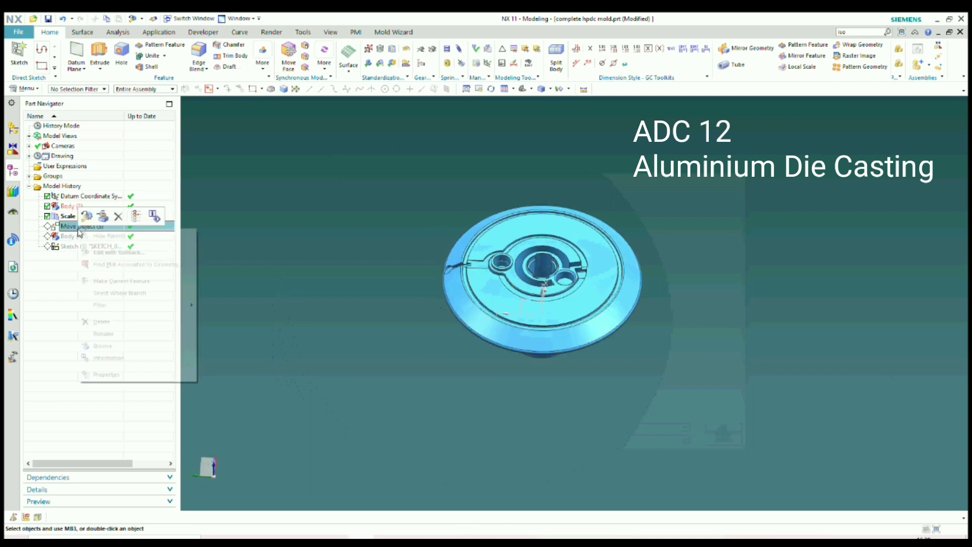
click(116, 281)
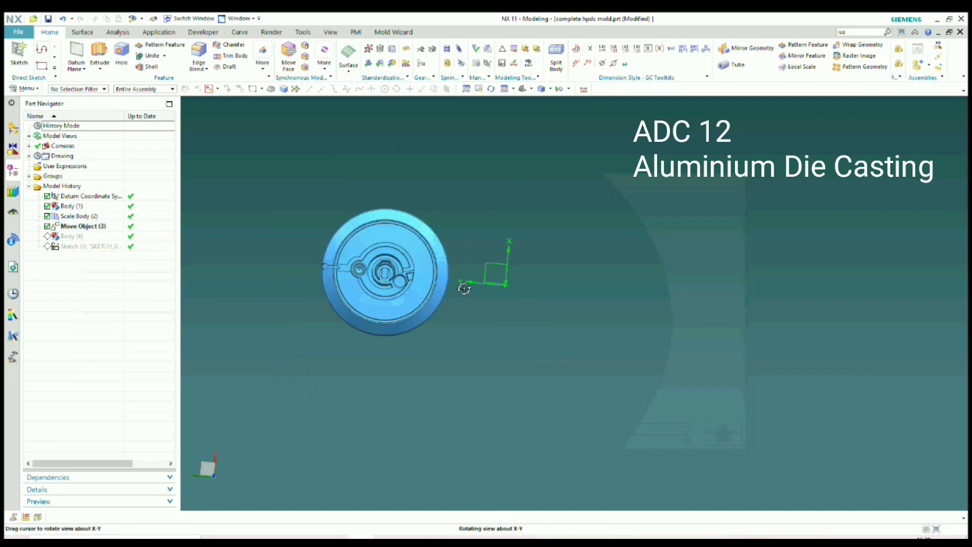
key(F8)
shift+middle_drag(424, 285, 484, 260)
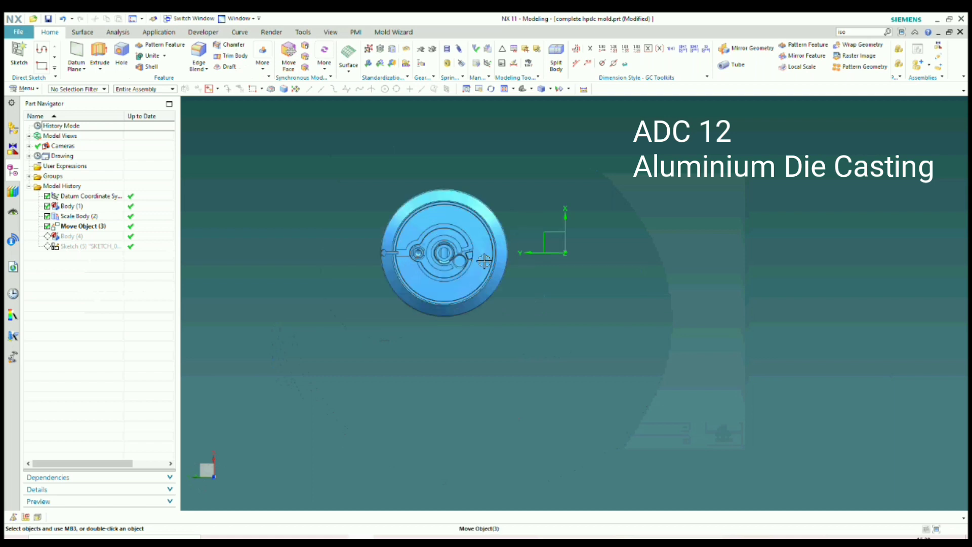
scroll(481, 260, up, 1)
double_click(70, 227)
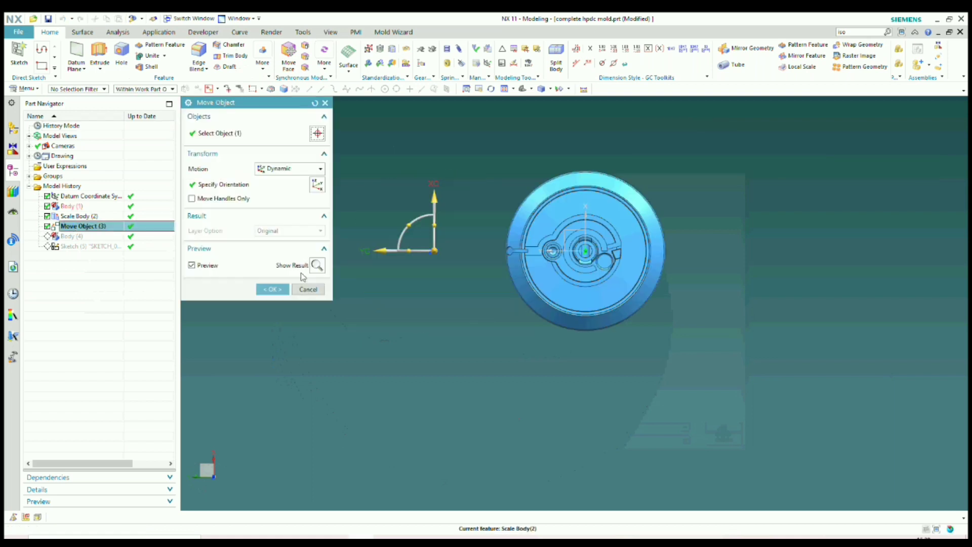
click(306, 289)
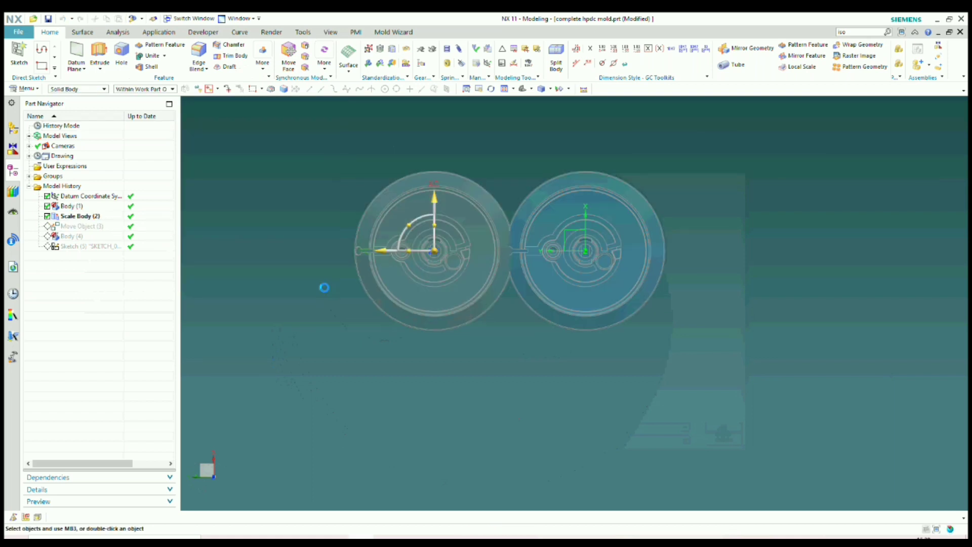
Step: Roll the model history forward to Body (4) to bring in the second casting
right_click(88, 239)
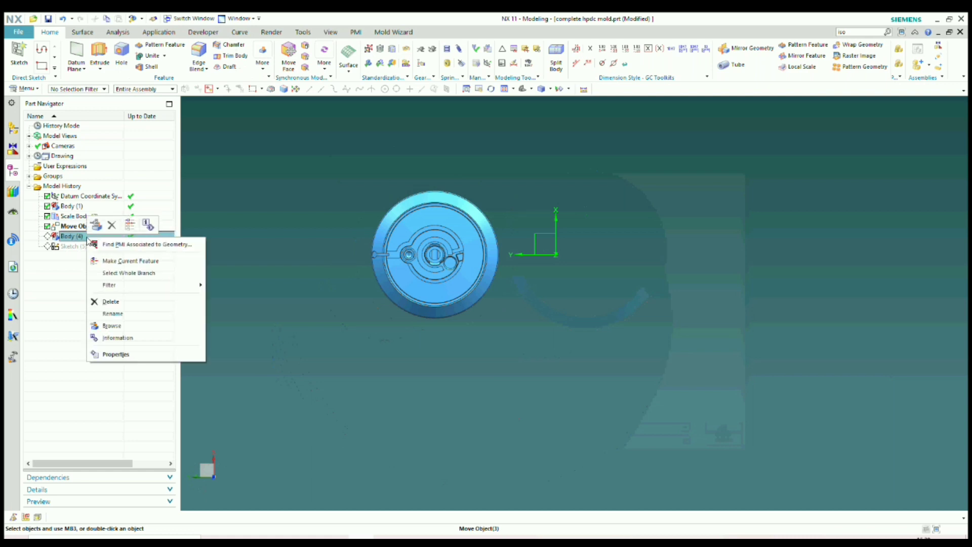
click(113, 263)
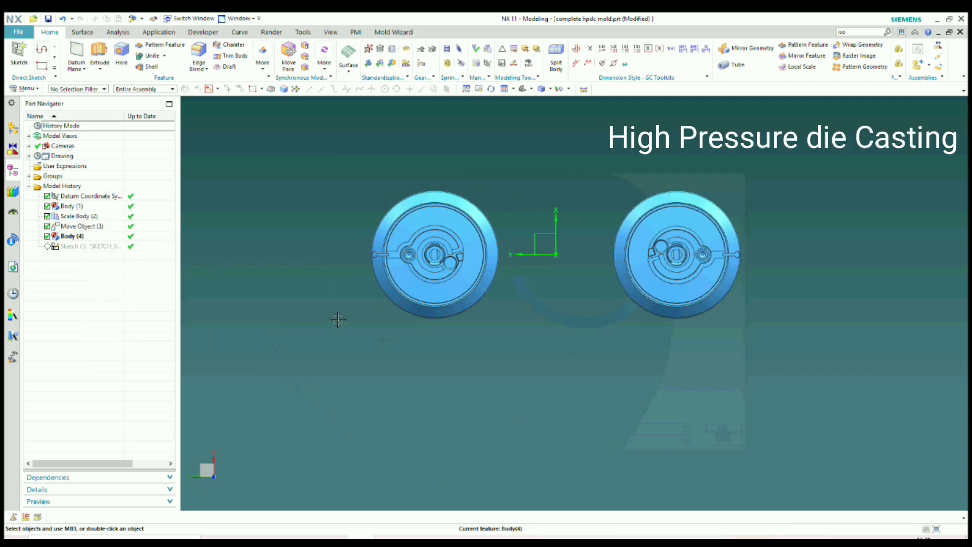
Step: Examine the two-cavity casting layout from above and from the side, including the stem's rectangular opening
scroll(561, 254, down, 2)
scroll(544, 246, up, 1)
middle_drag(591, 302, 583, 233)
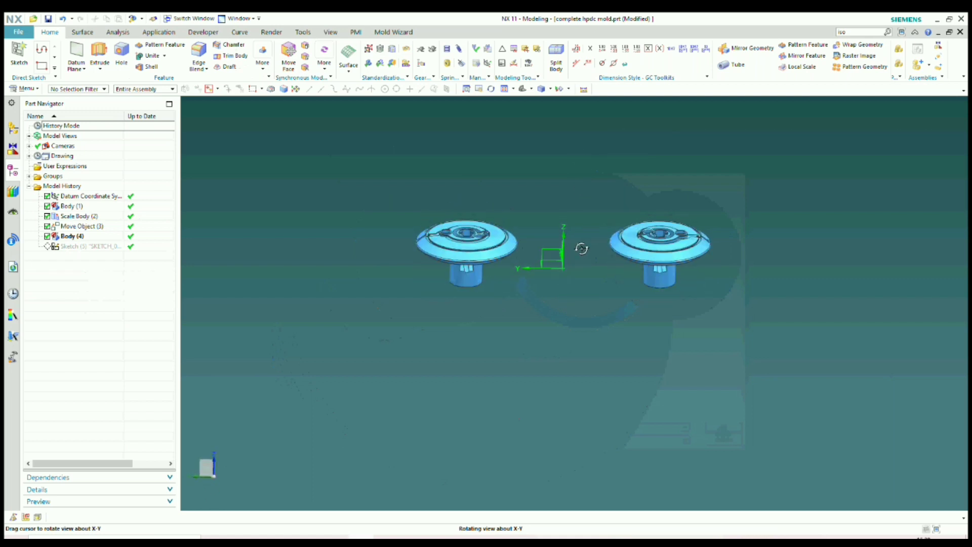
middle_drag(571, 369, 579, 308)
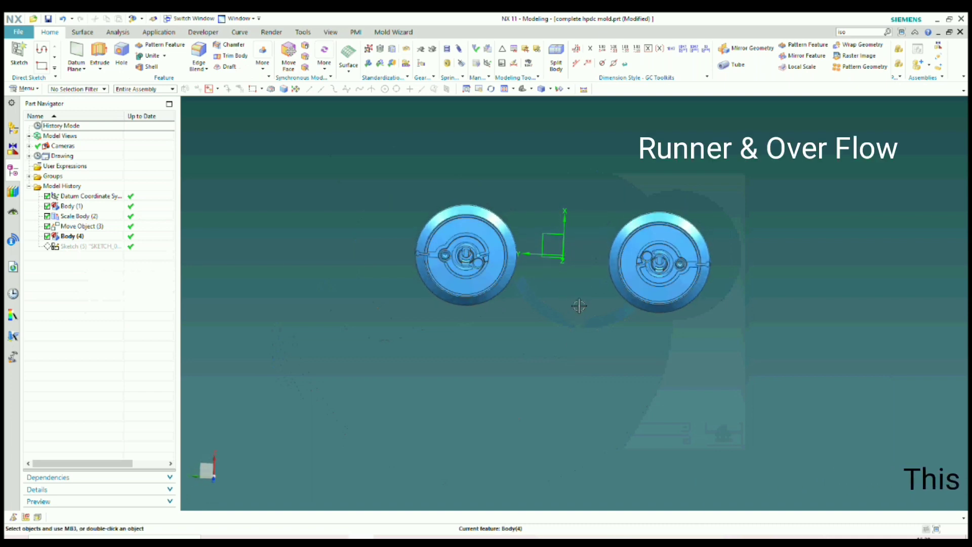
key(F8)
scroll(657, 252, up, 6)
scroll(656, 254, down, 3)
scroll(603, 281, down, 2)
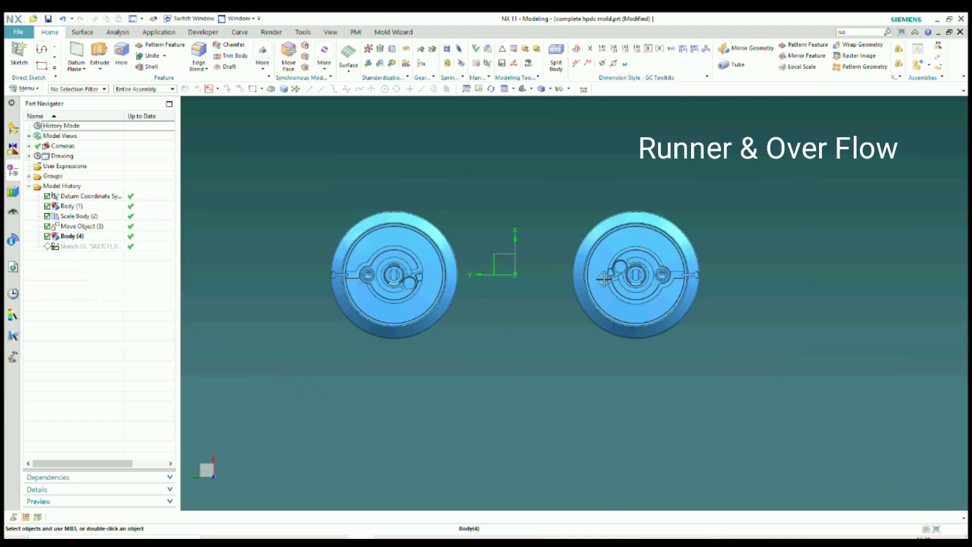
scroll(489, 291, up, 1)
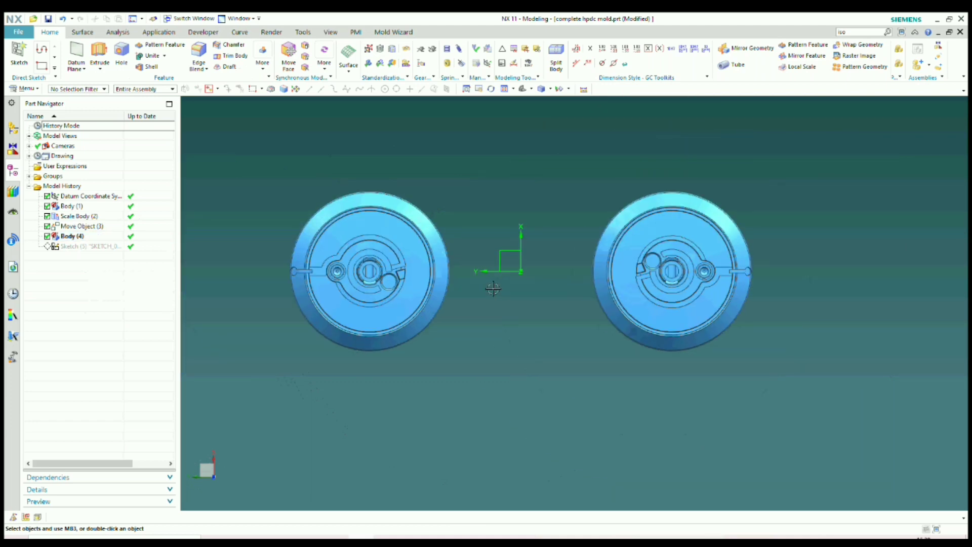
middle_drag(493, 289, 506, 217)
key(F8)
scroll(661, 273, up, 3)
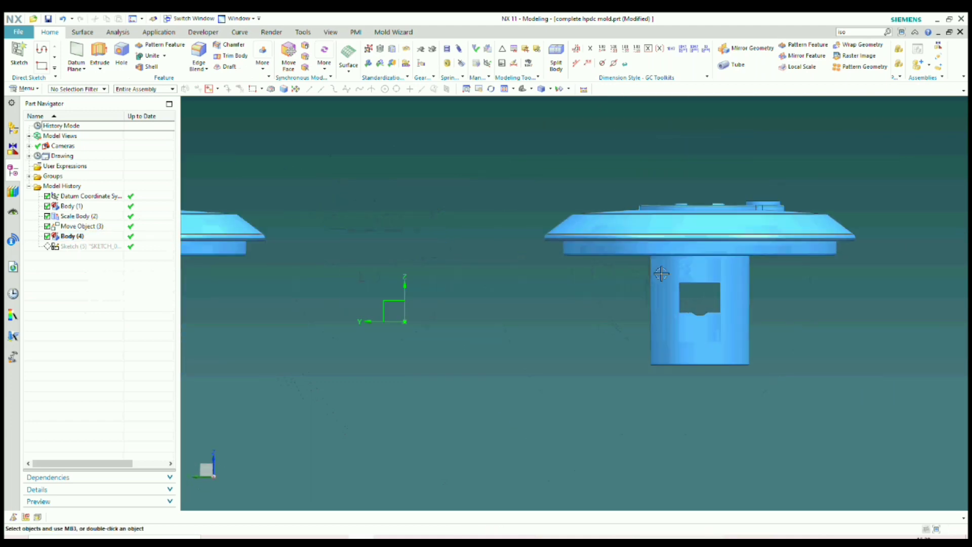
scroll(661, 274, up, 2)
scroll(684, 288, down, 4)
scroll(322, 300, up, 3)
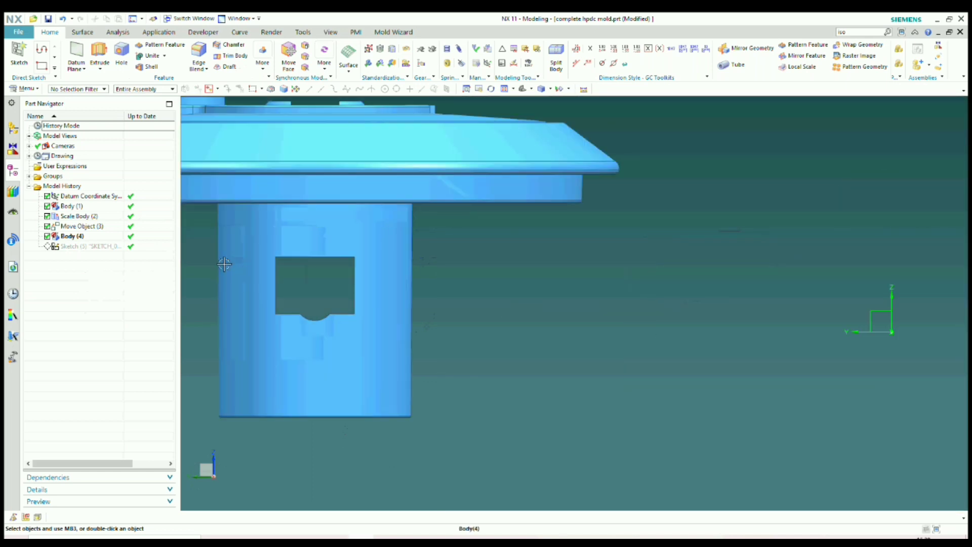
scroll(343, 297, up, 2)
scroll(342, 306, down, 5)
mouse_move(401, 288)
middle_down()
mouse_move(541, 331)
mouse_move(540, 366)
middle_up()
key(F8)
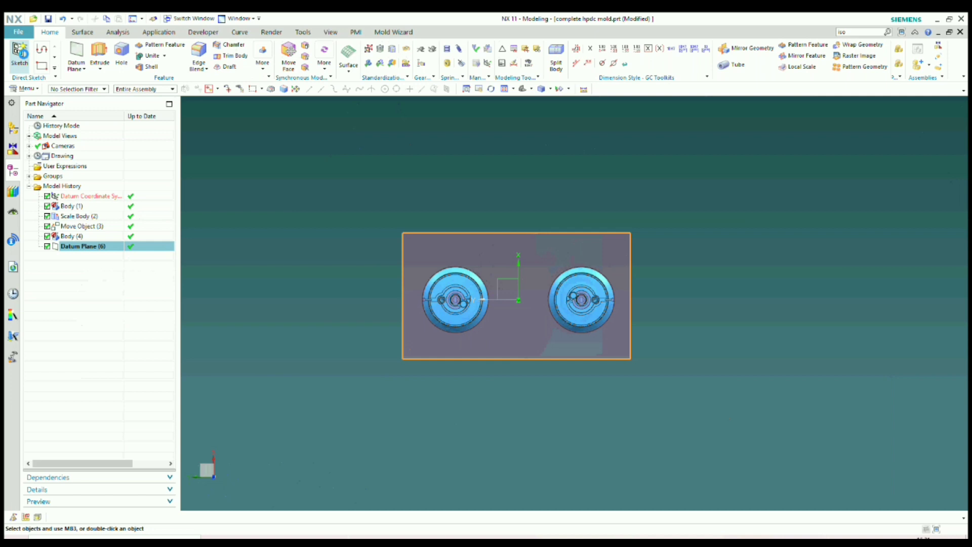
Step: Create a sketch on the datum plane around the castings, with inferred plane method, horizontal reference and work part origin
click(19, 55)
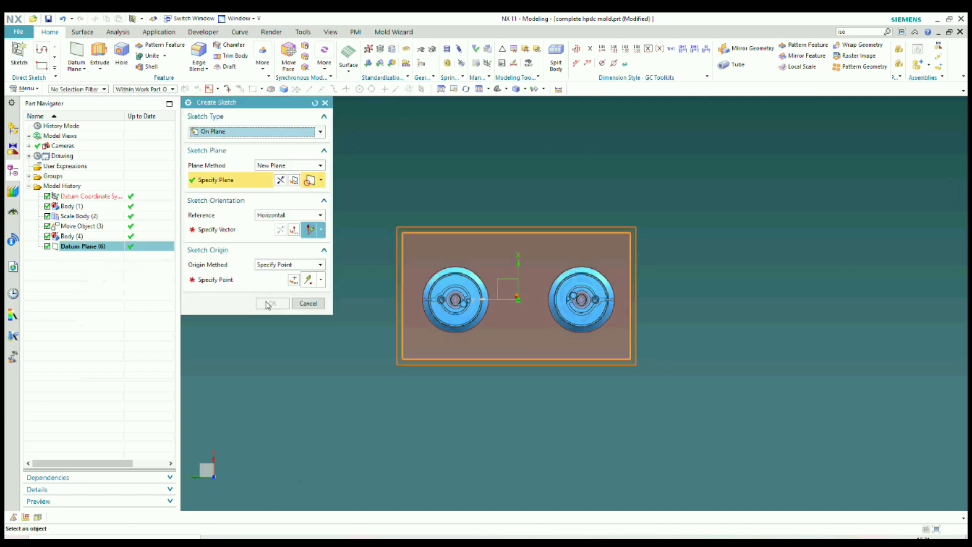
click(310, 303)
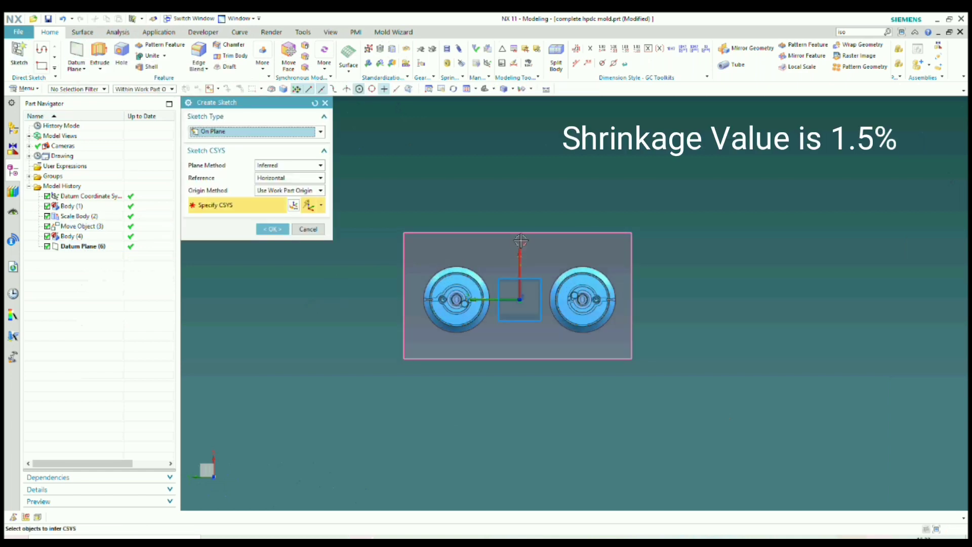
click(273, 228)
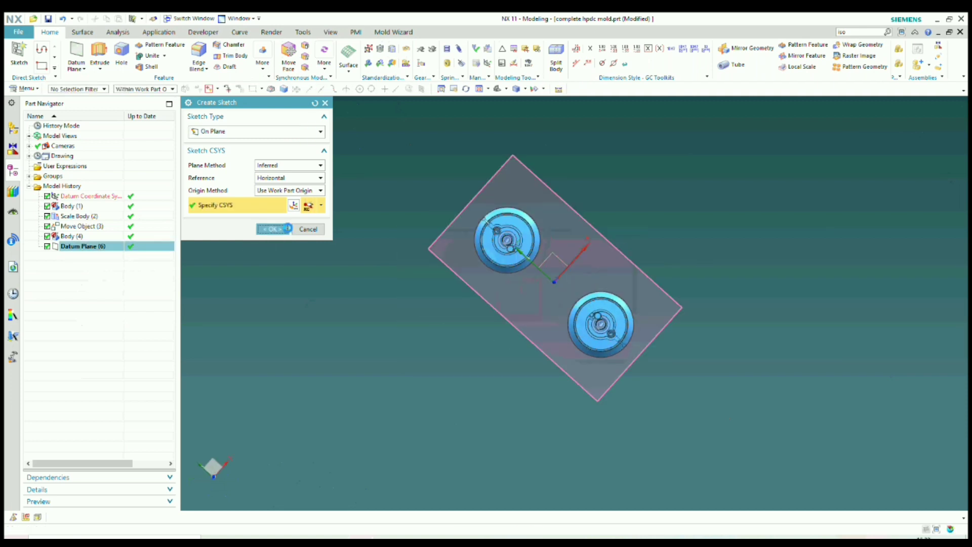
mouse_move(449, 252)
middle_down()
mouse_move(515, 326)
mouse_move(500, 265)
mouse_move(528, 265)
middle_up()
key(F8)
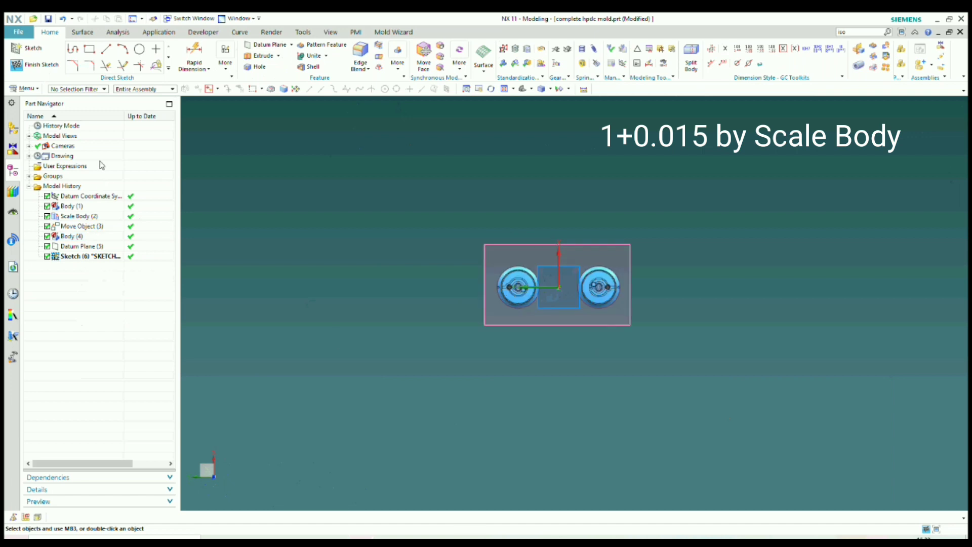
Step: Sketch a rectangle from its centre at the origin around both castings, about 324 by 172 mm
click(90, 50)
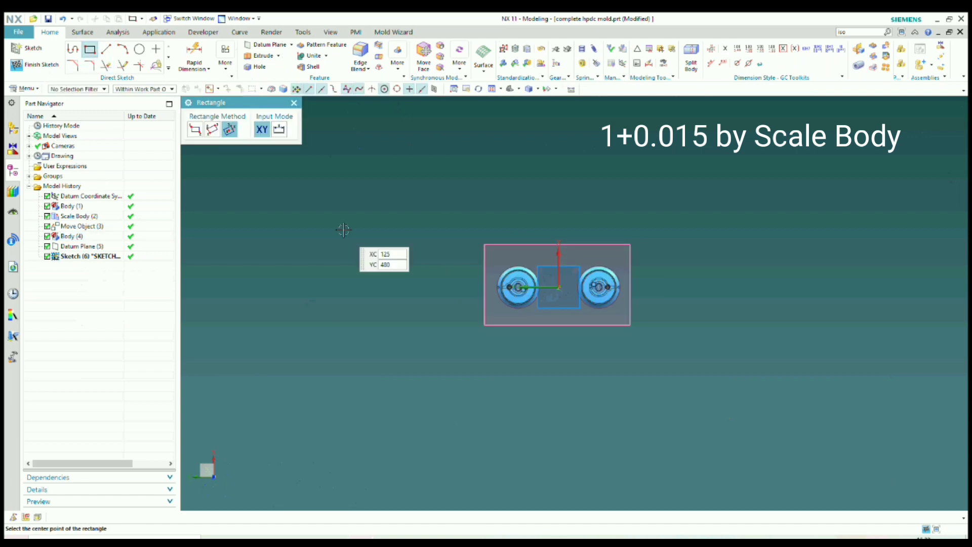
click(558, 286)
scroll(634, 287, up, 2)
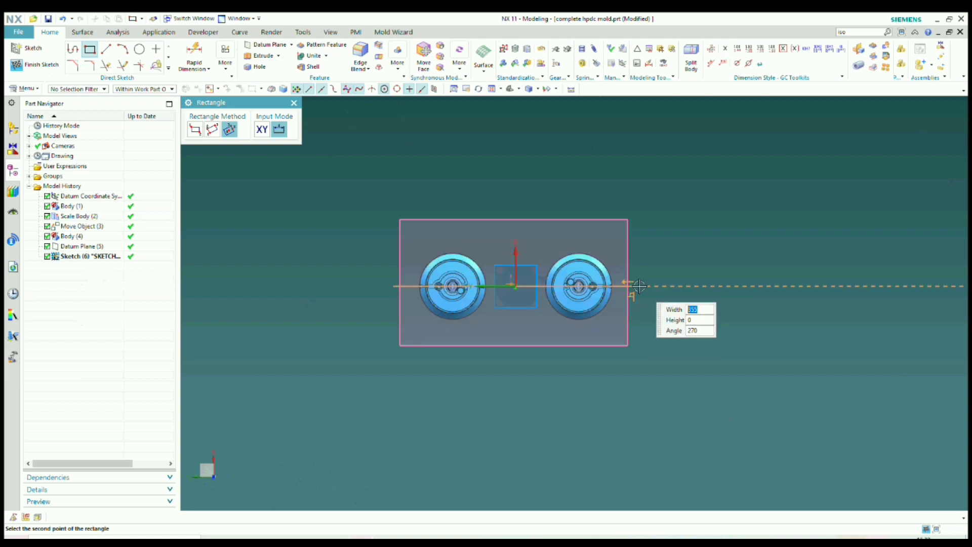
scroll(634, 287, up, 3)
click(626, 285)
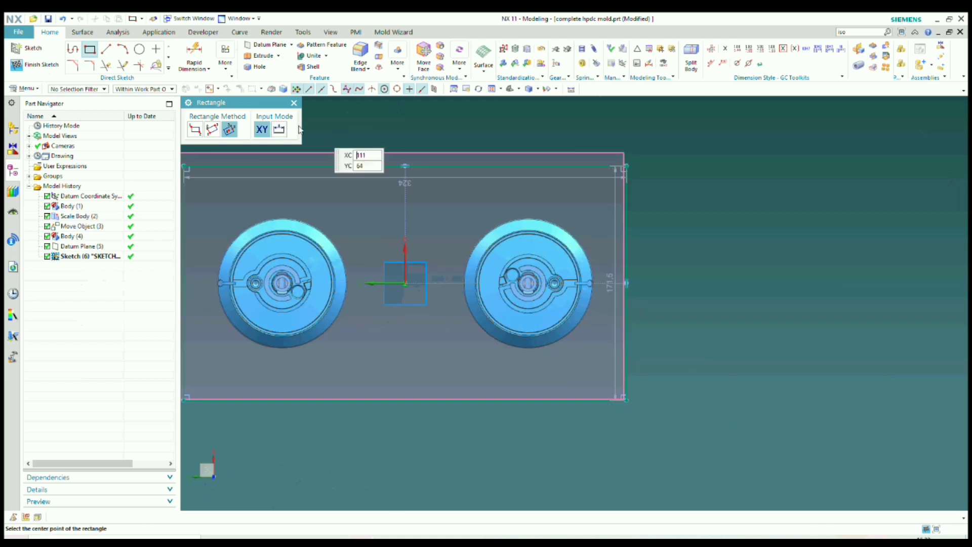
click(294, 103)
scroll(592, 197, down, 2)
scroll(483, 209, up, 1)
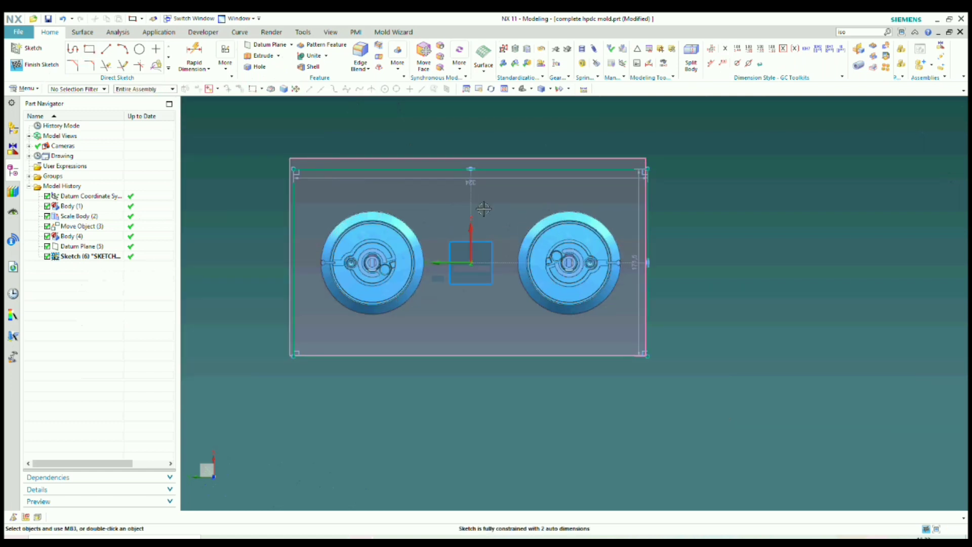
Step: Set the rectangle's longer side to 300 mm, and increase it to 360 mm
double_click(478, 183)
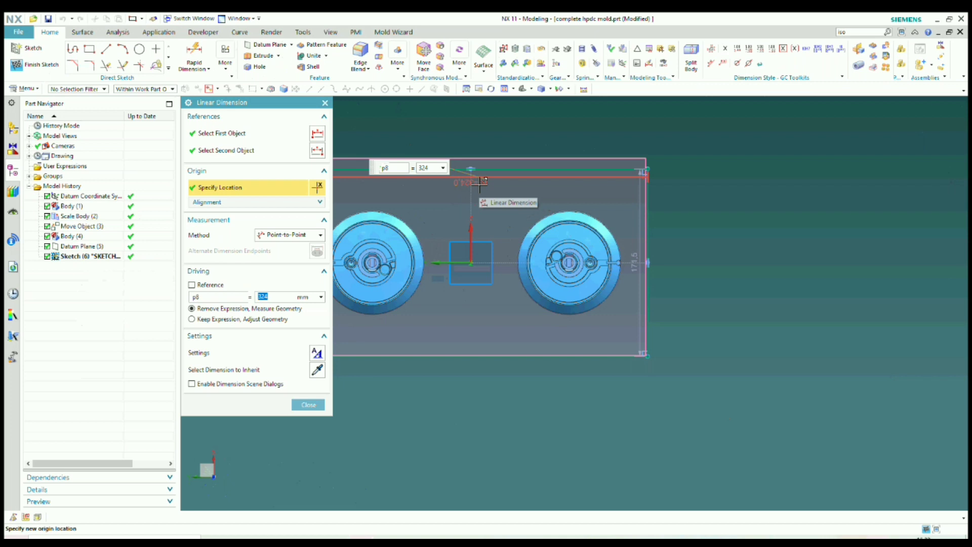
key(Return)
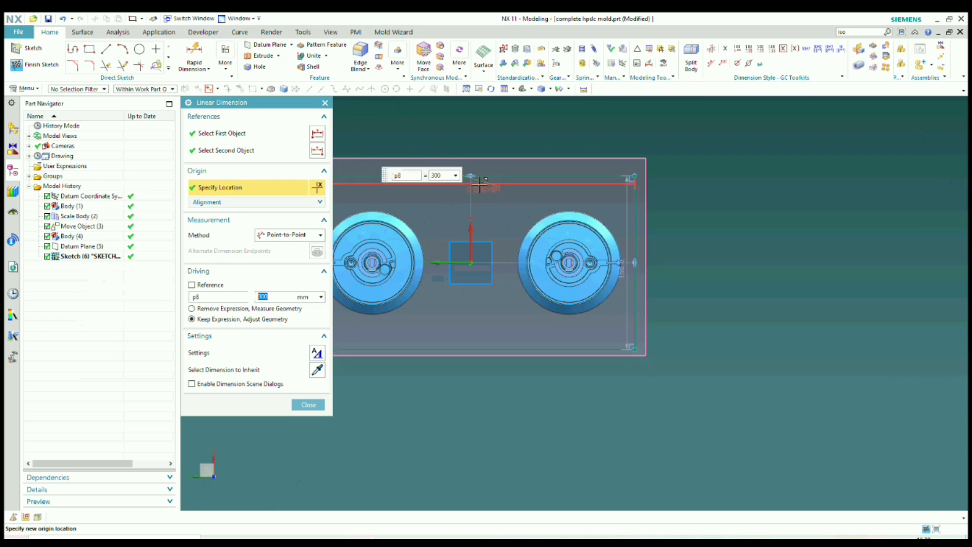
scroll(618, 180, down, 2)
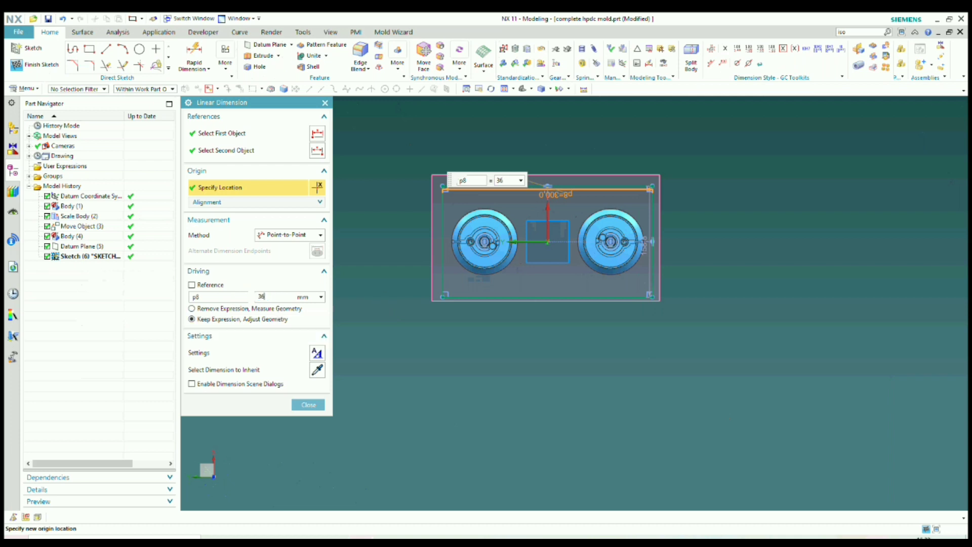
key(Return)
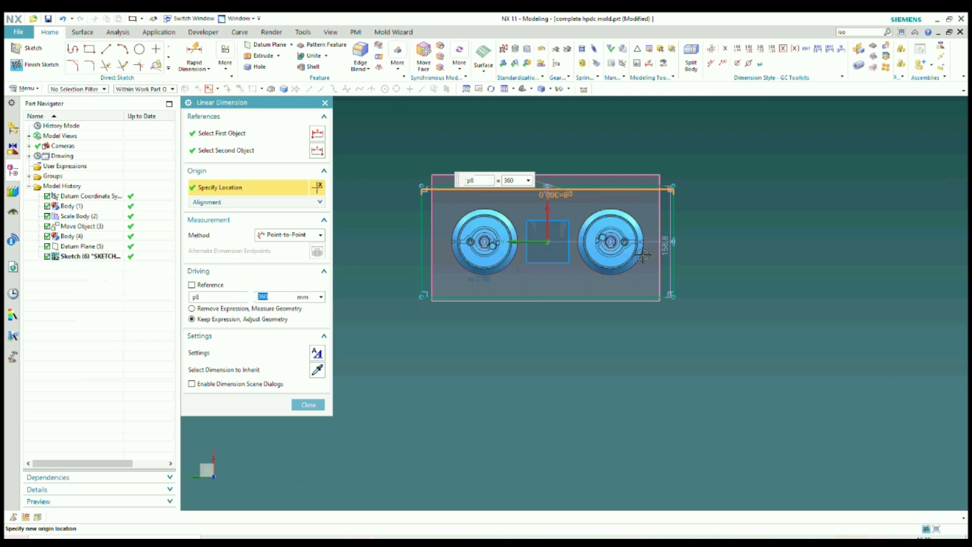
Step: Set the rectangle's shorter side to 200 mm and finish the sketch
scroll(643, 255, up, 3)
double_click(671, 238)
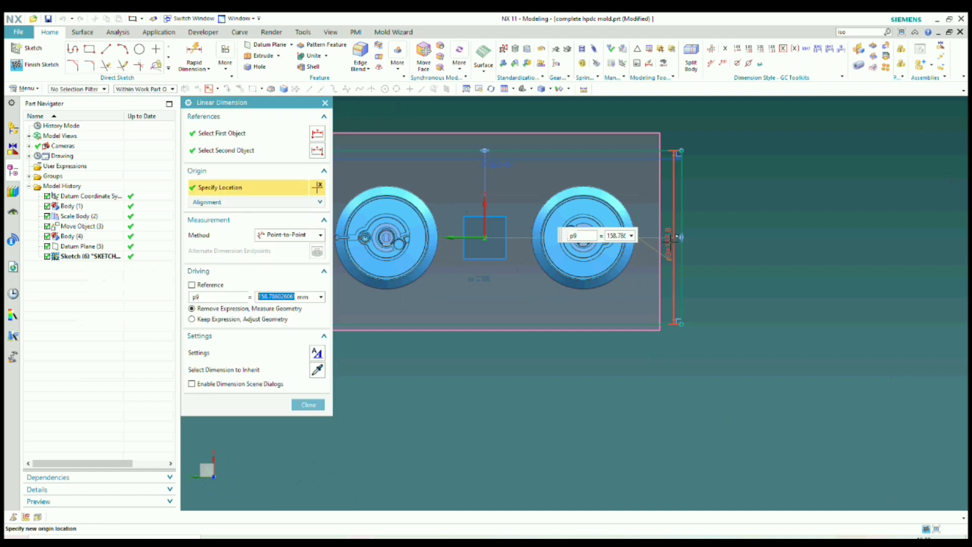
text(200)
key(Return)
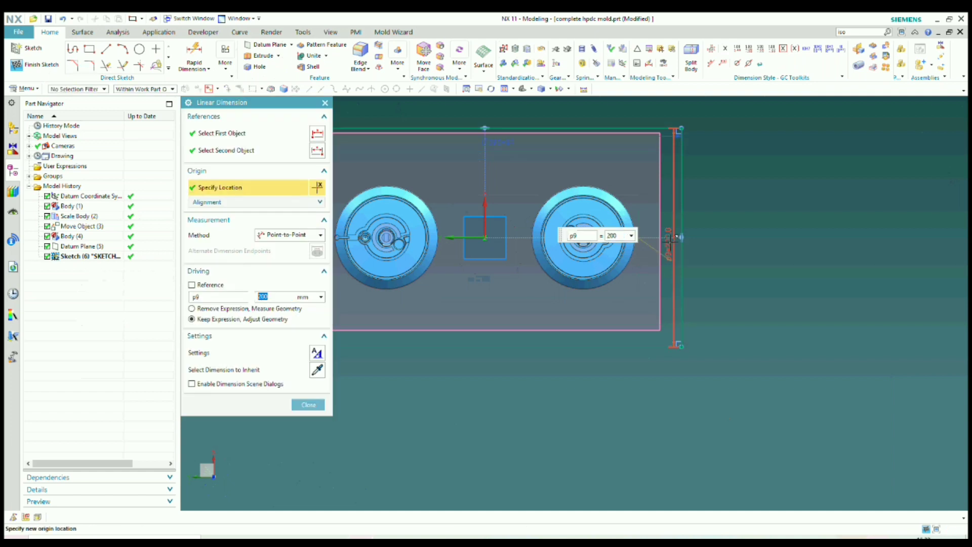
scroll(650, 224, down, 3)
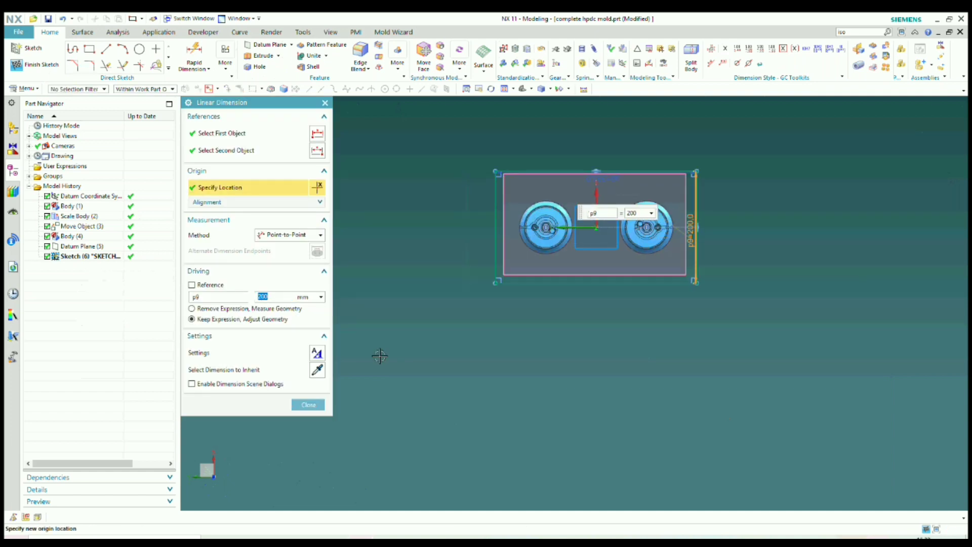
click(305, 405)
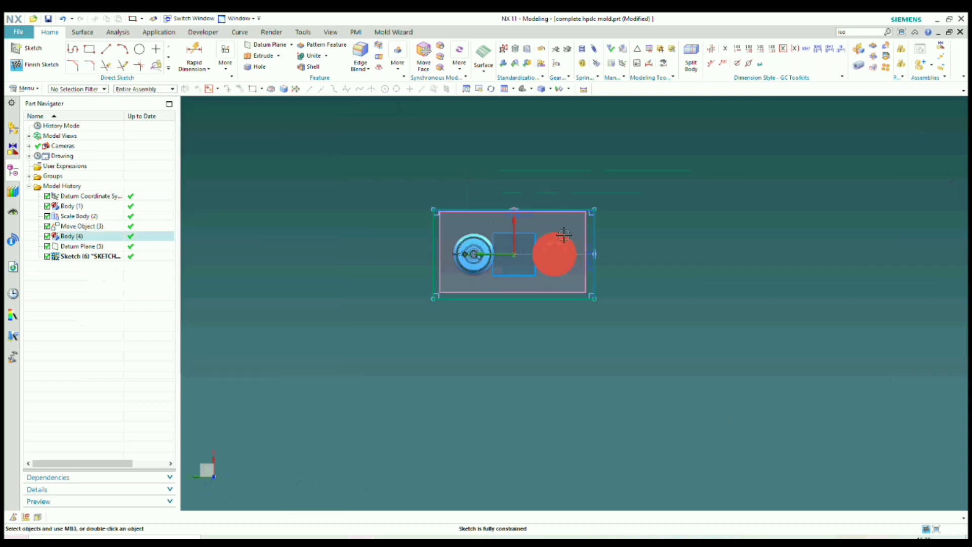
scroll(520, 288, up, 1)
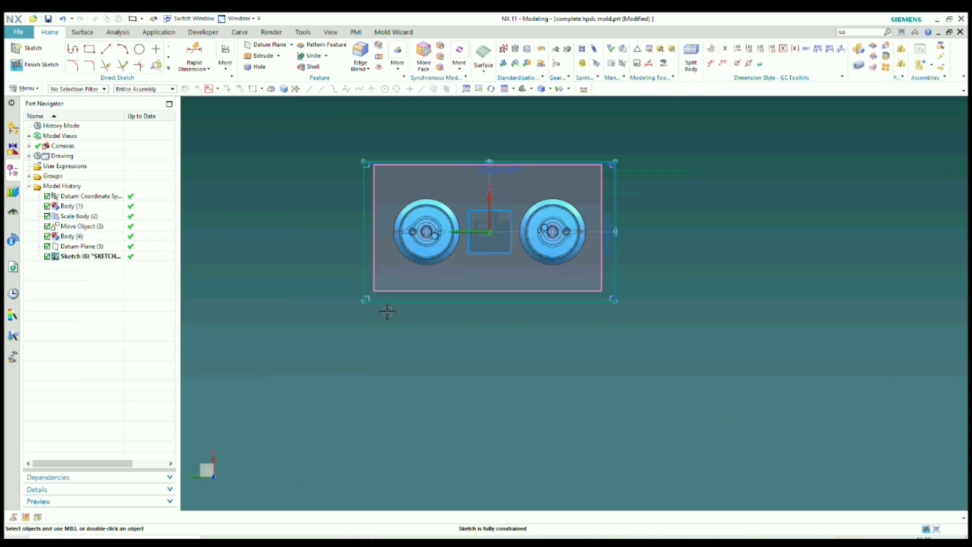
click(34, 66)
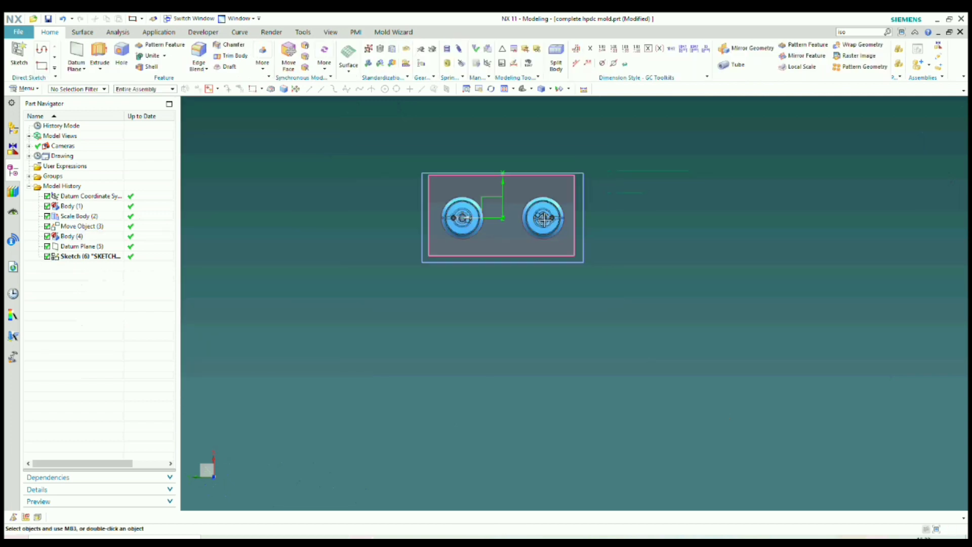
middle_drag(543, 217, 445, 200)
click(19, 57)
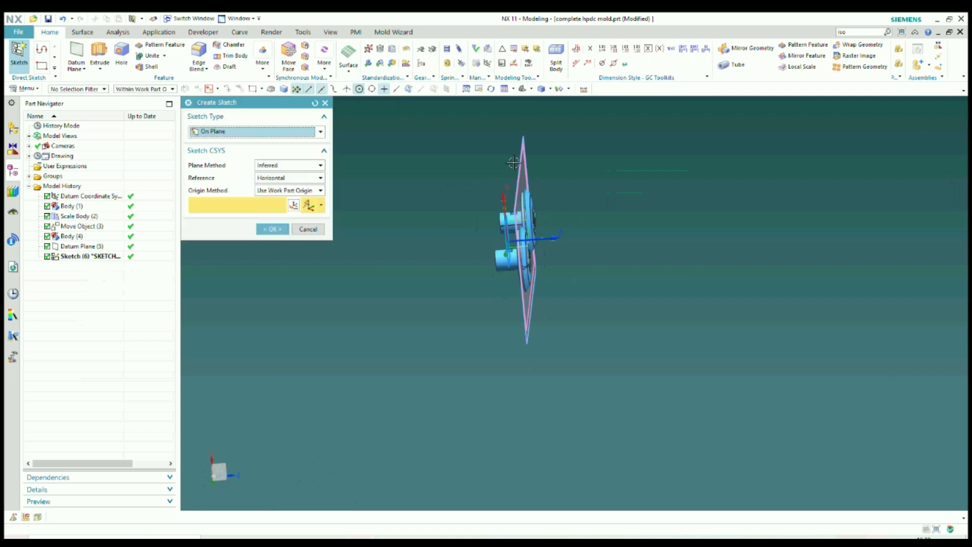
click(307, 230)
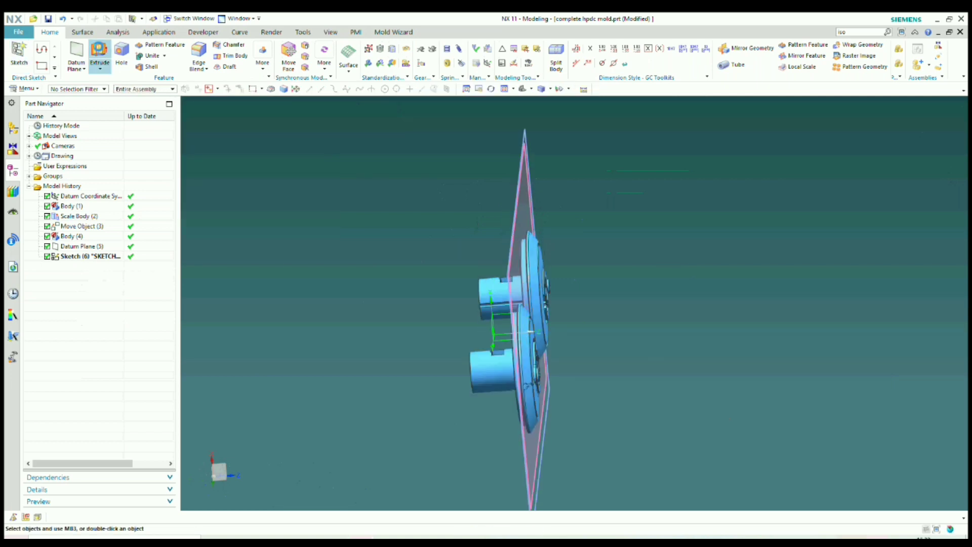
Step: Set up an extrusion of the sketched rectangle towards the castings' hub side, 55 mm deep, and reduce the depth to 45 mm
click(100, 50)
click(552, 132)
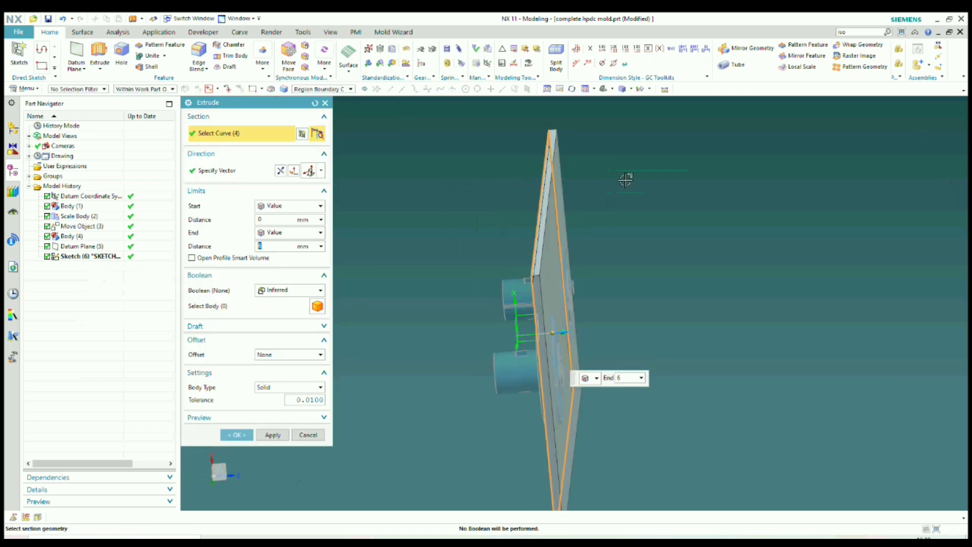
scroll(682, 178, down, 3)
scroll(622, 213, up, 2)
text(55)
key(Return)
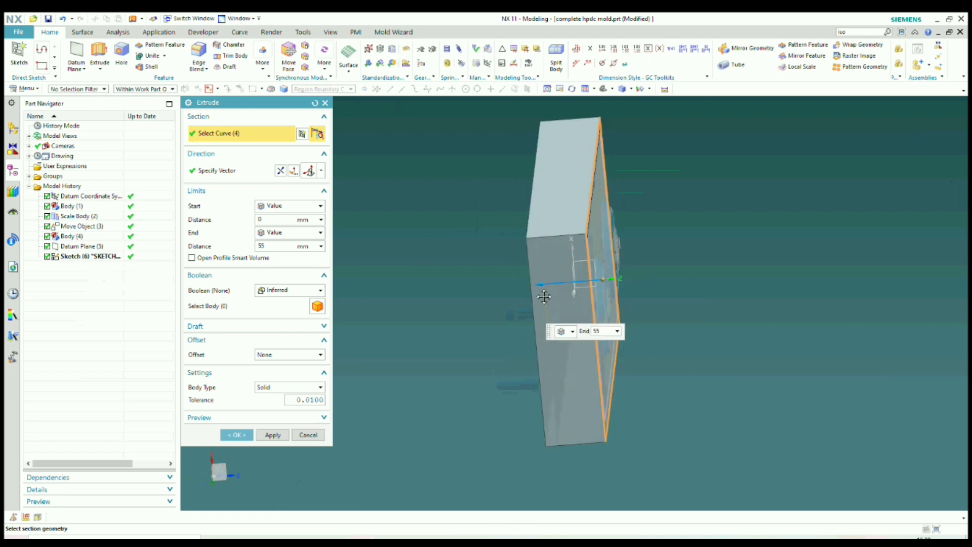
middle_drag(566, 234, 536, 251)
mouse_move(537, 252)
mouse_down()
mouse_move(560, 251)
mouse_move(545, 252)
mouse_up()
Step: Switch the display to wireframe and increase the extrusion depth to 50 mm so it clears the casting hubs
double_click(331, 32)
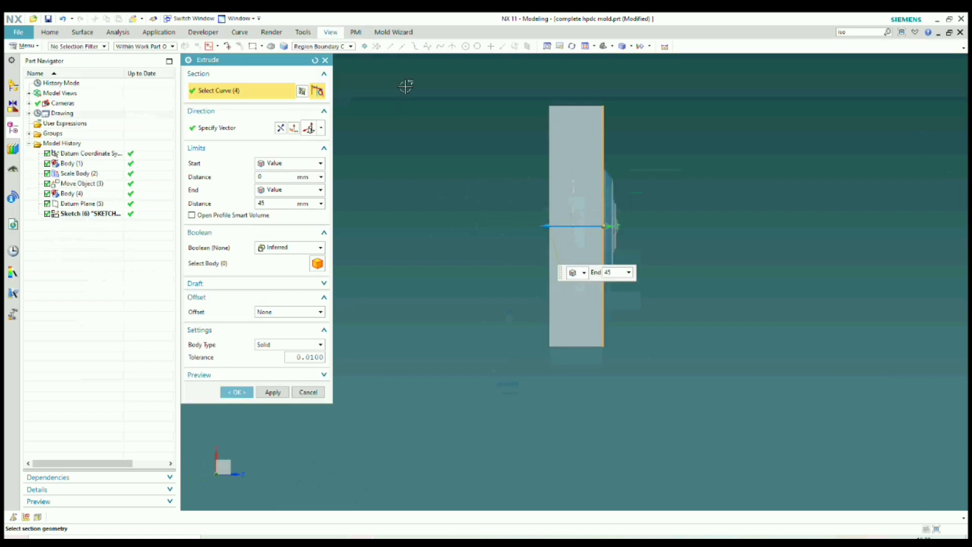
double_click(331, 33)
click(399, 68)
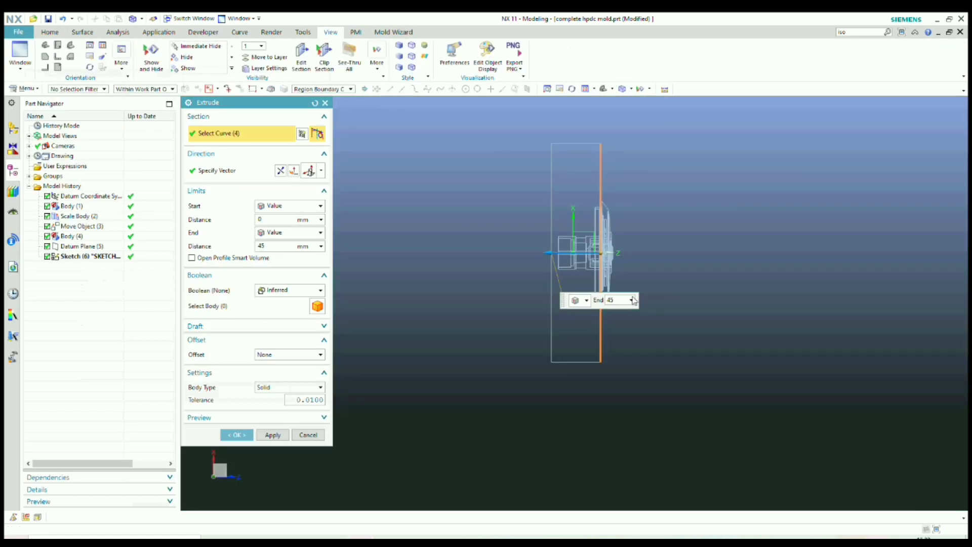
mouse_move(548, 251)
mouse_down()
mouse_move(537, 253)
mouse_move(545, 253)
mouse_up()
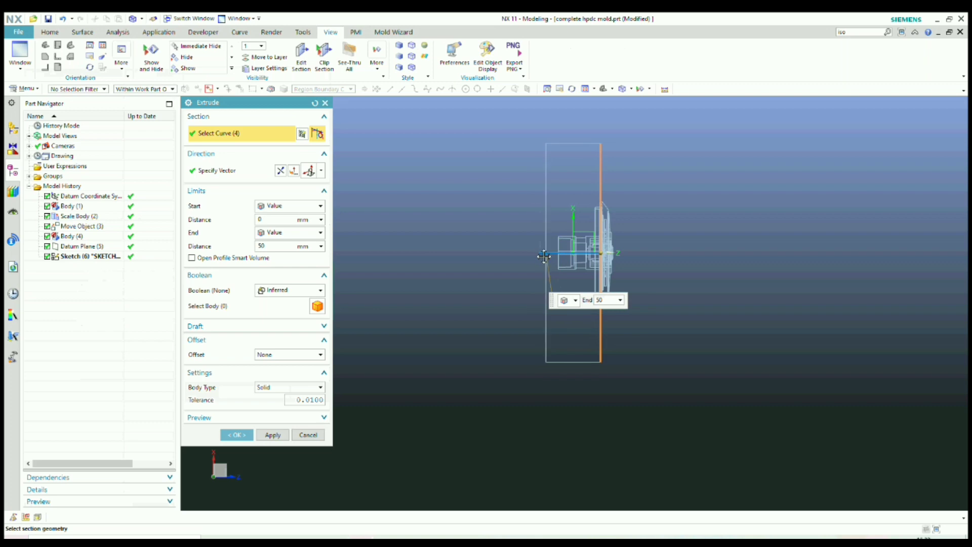
scroll(562, 256, up, 5)
scroll(576, 273, down, 3)
scroll(578, 256, up, 7)
scroll(520, 273, down, 6)
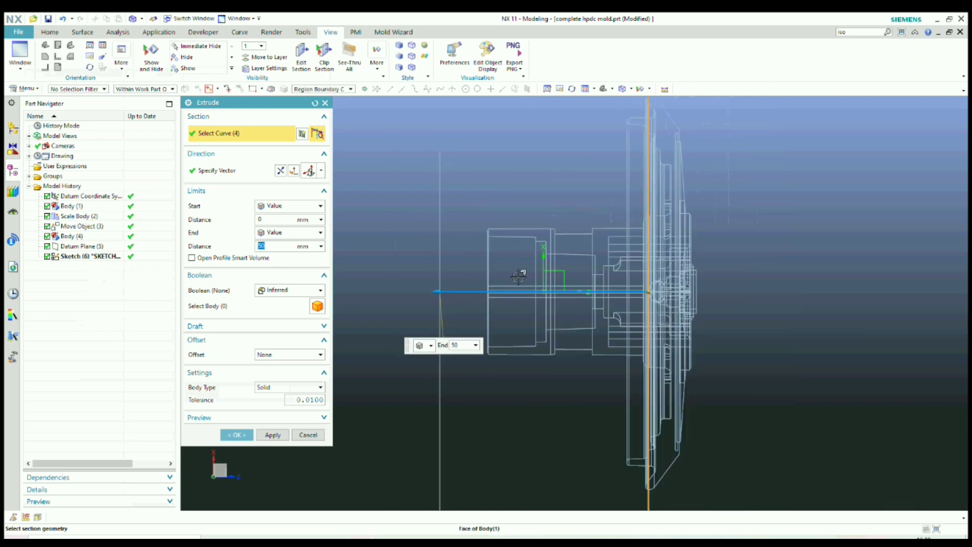
scroll(498, 284, down, 2)
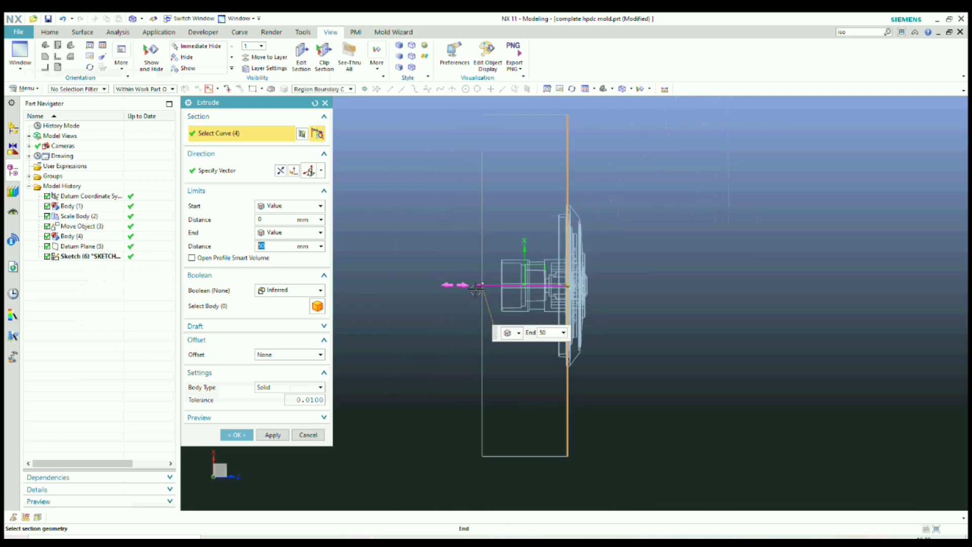
Step: Extend the extrusion to 54 mm, set its final depth to 60 mm and create the block
drag(478, 289, 471, 291)
scroll(471, 290, down, 1)
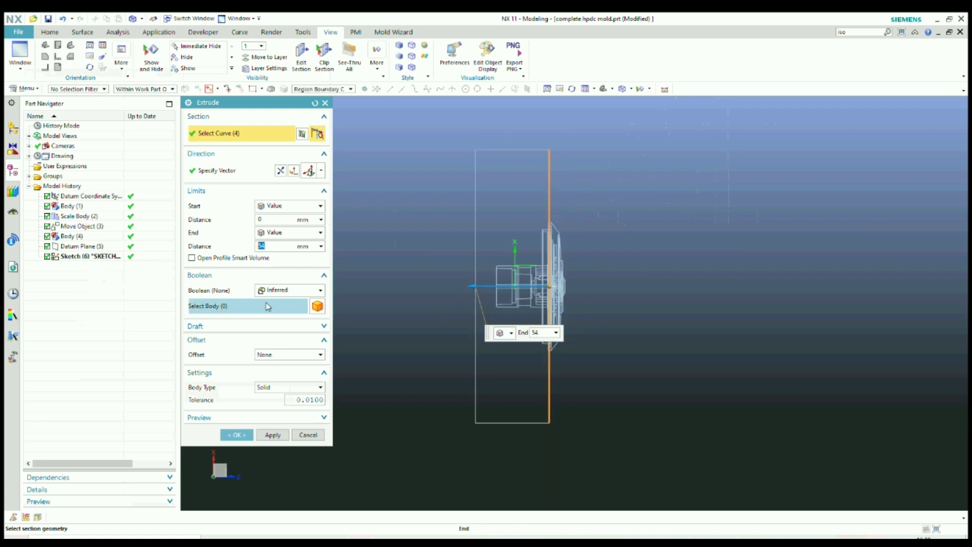
text(60)
key(Return)
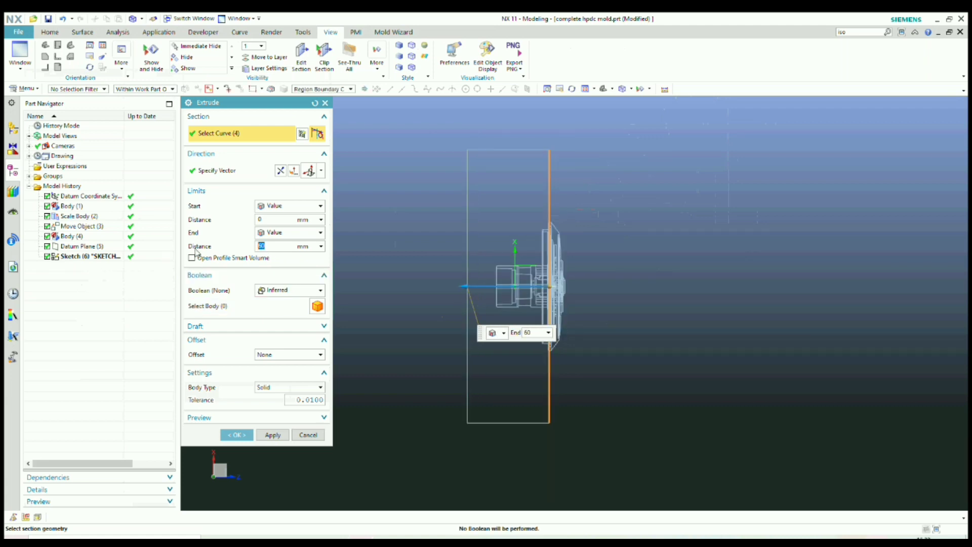
click(234, 434)
Step: Orient the view square to the block's large face and return the display to a shaded style
scroll(584, 377, down, 3)
middle_drag(616, 300, 545, 287)
scroll(521, 275, down, 6)
scroll(522, 275, up, 8)
scroll(468, 285, down, 1)
key(F8)
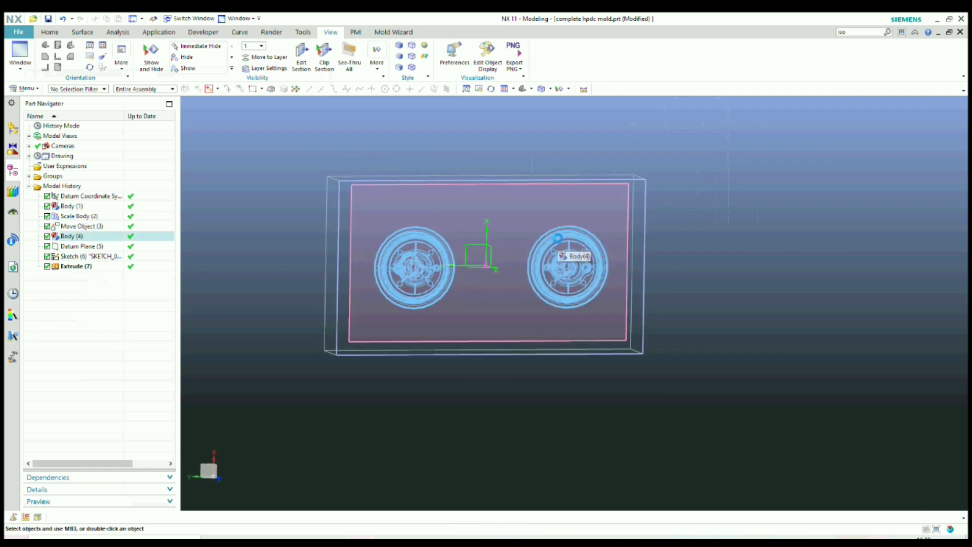
scroll(567, 232, down, 2)
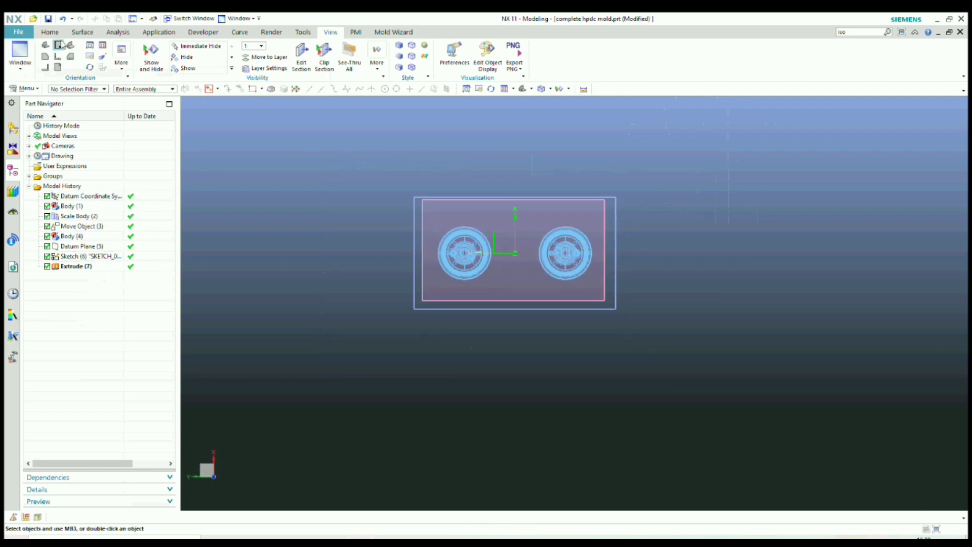
click(49, 32)
click(330, 33)
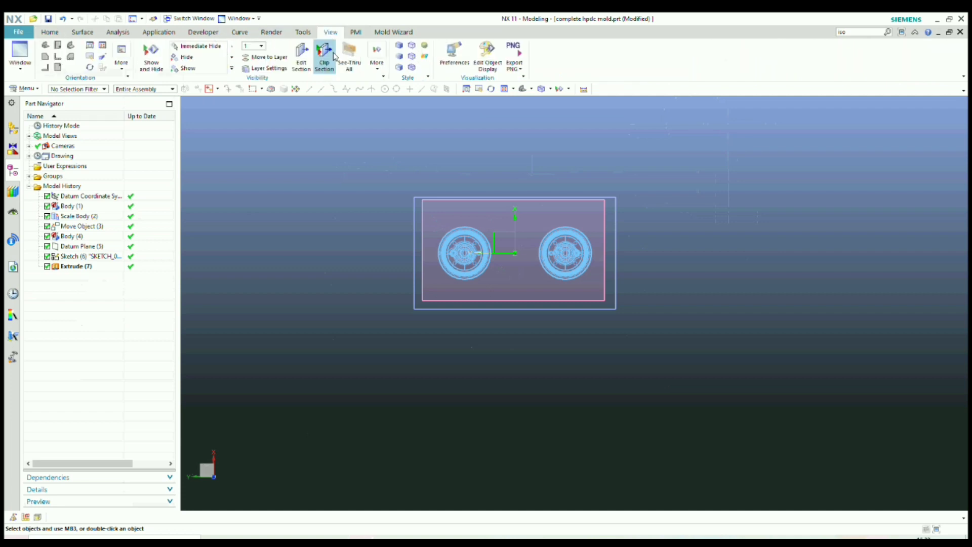
click(399, 48)
scroll(565, 224, up, 4)
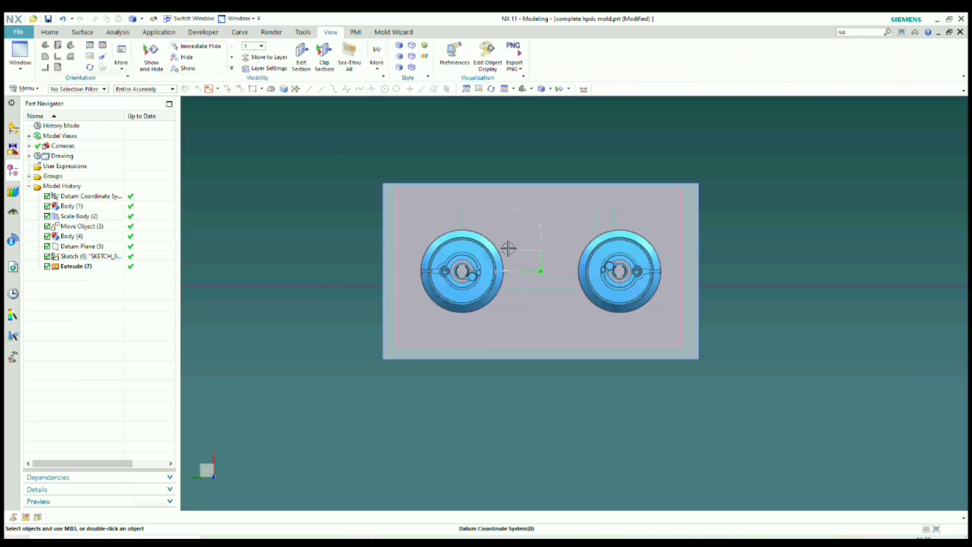
Step: Create a sketch on the block's face around the castings, with inferred plane method, horizontal reference and work part origin
click(46, 33)
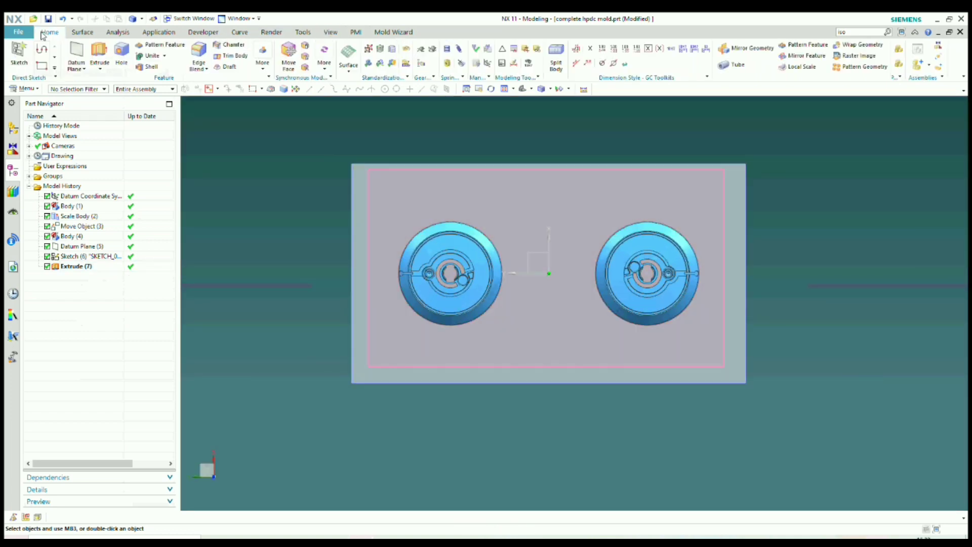
click(19, 56)
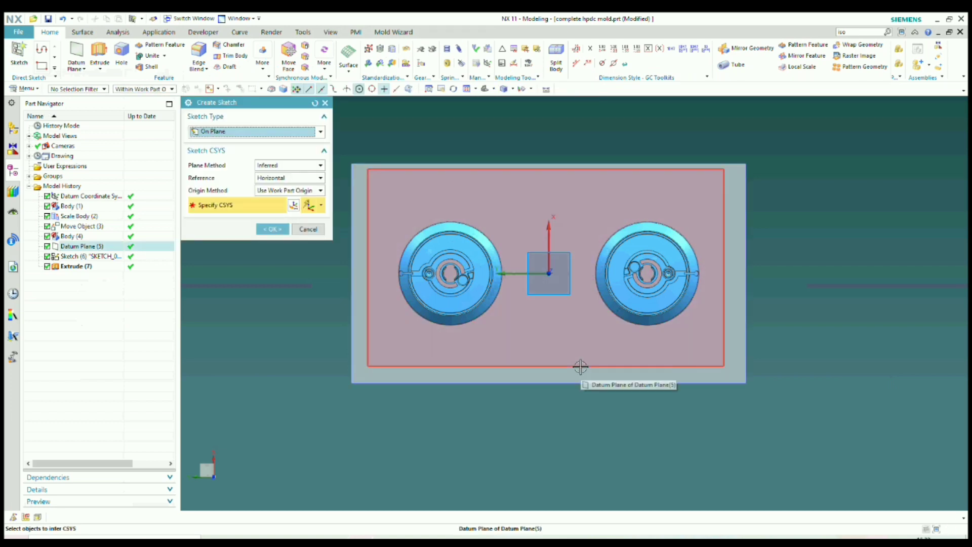
click(581, 374)
click(272, 230)
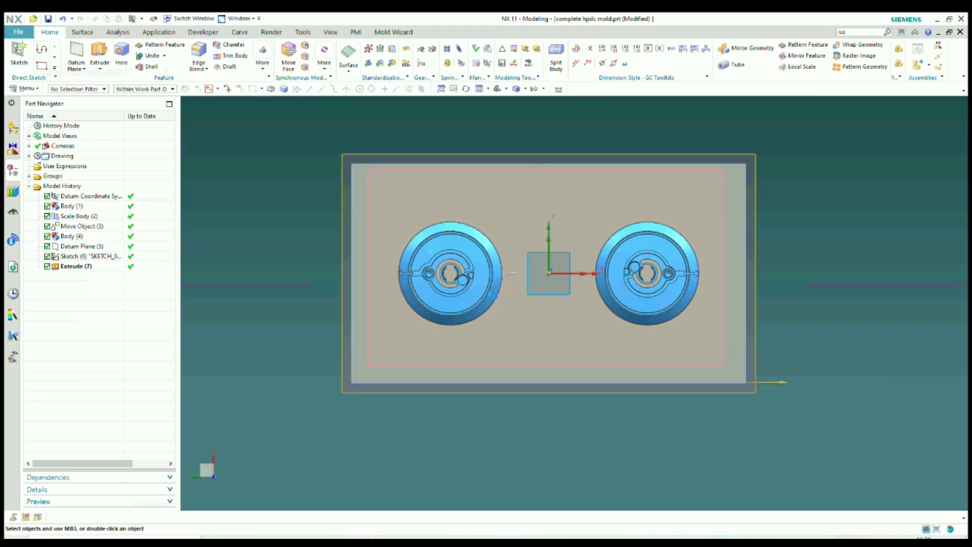
scroll(530, 284, up, 1)
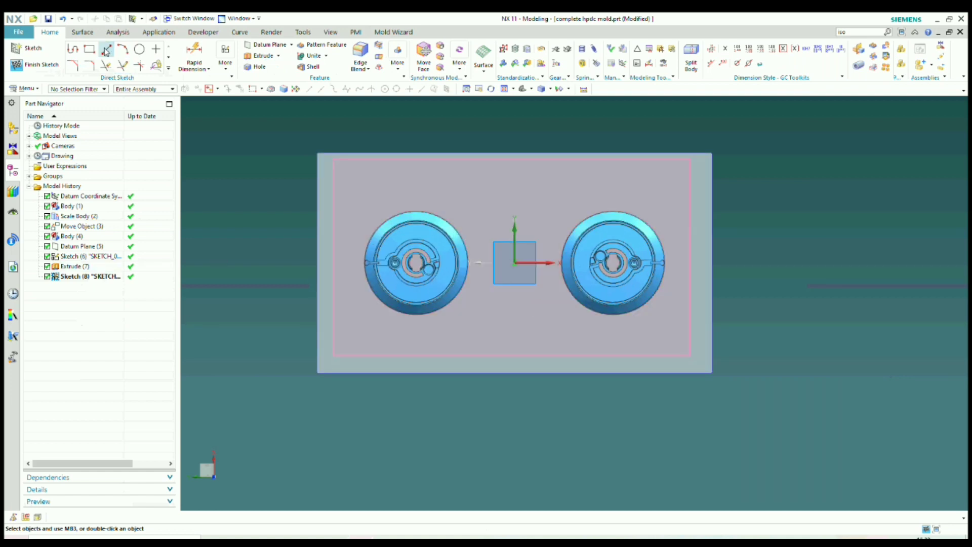
Step: Sketch a vertical line from the origin between the castings down to slightly beyond the block's long lower edge
click(106, 49)
scroll(527, 291, up, 1)
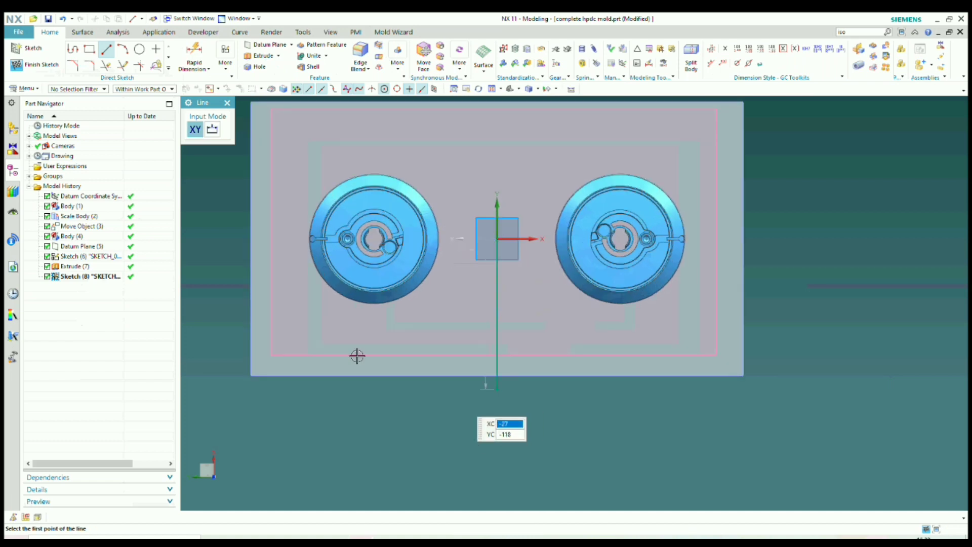
click(228, 103)
scroll(499, 365, up, 2)
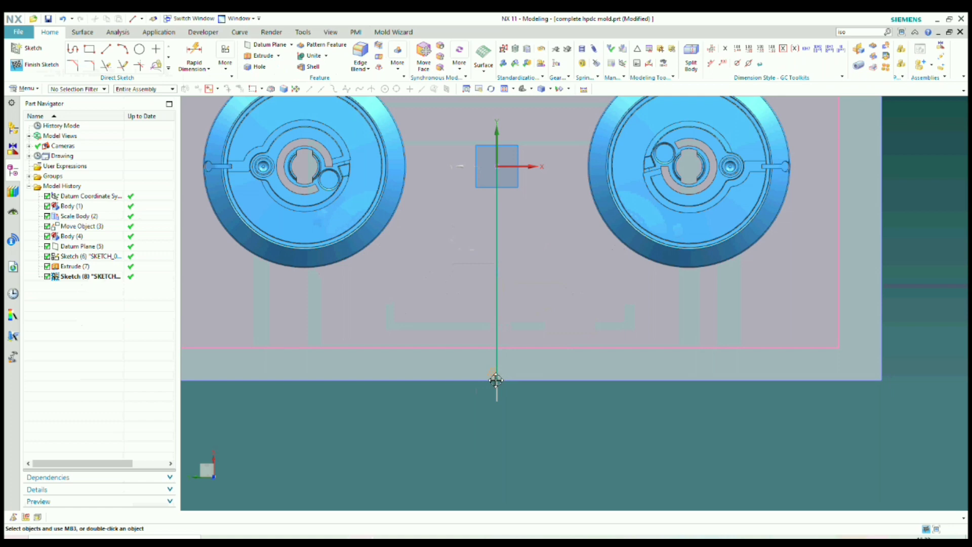
scroll(499, 380, up, 2)
scroll(484, 332, down, 3)
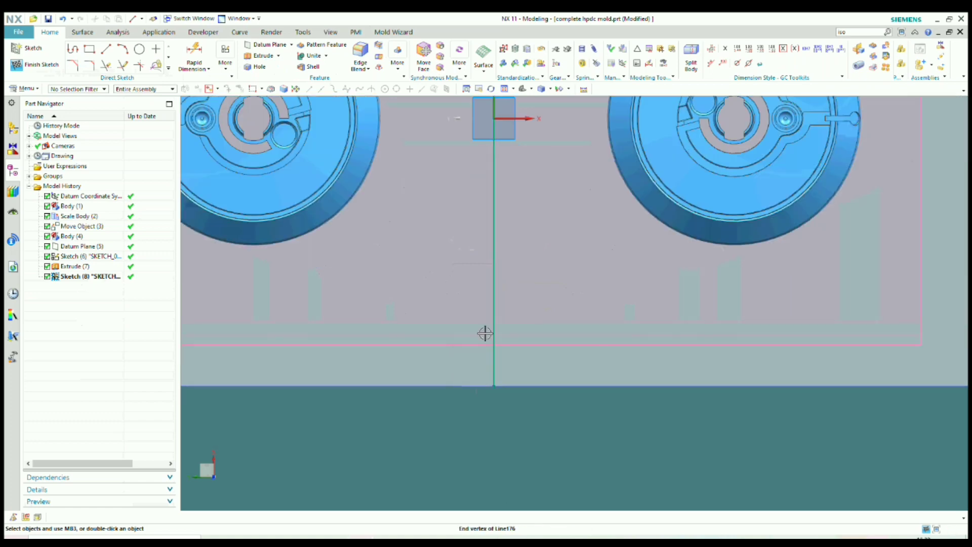
scroll(487, 368, up, 2)
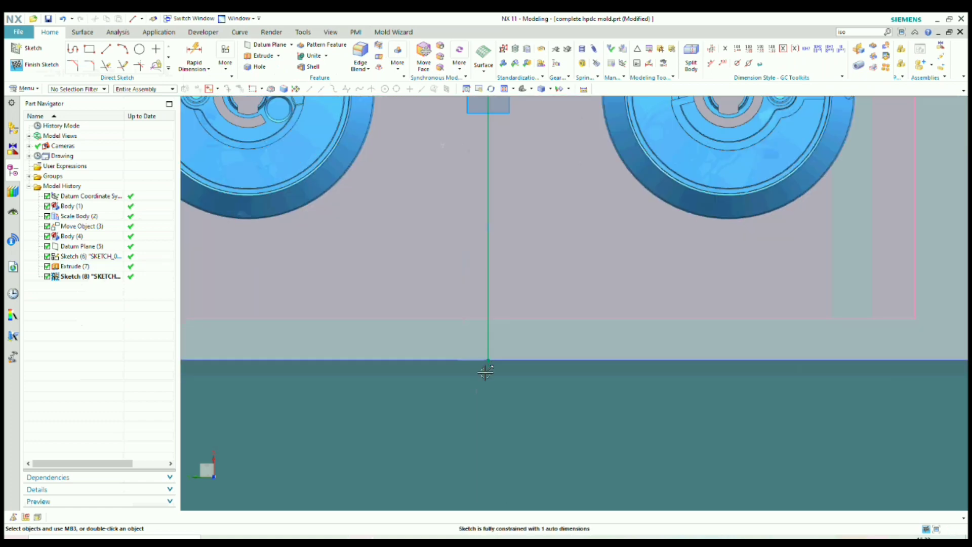
scroll(494, 364, down, 2)
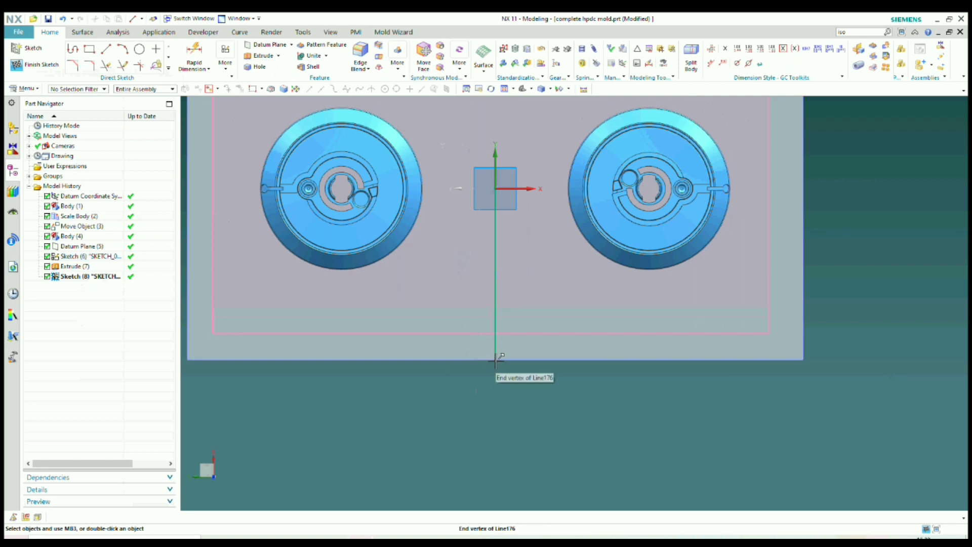
scroll(495, 359, up, 2)
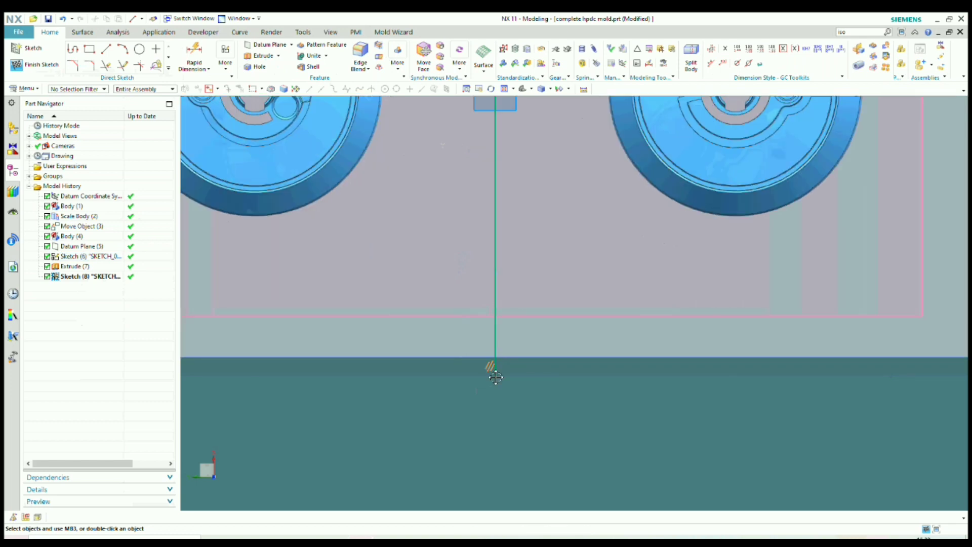
scroll(495, 385, up, 3)
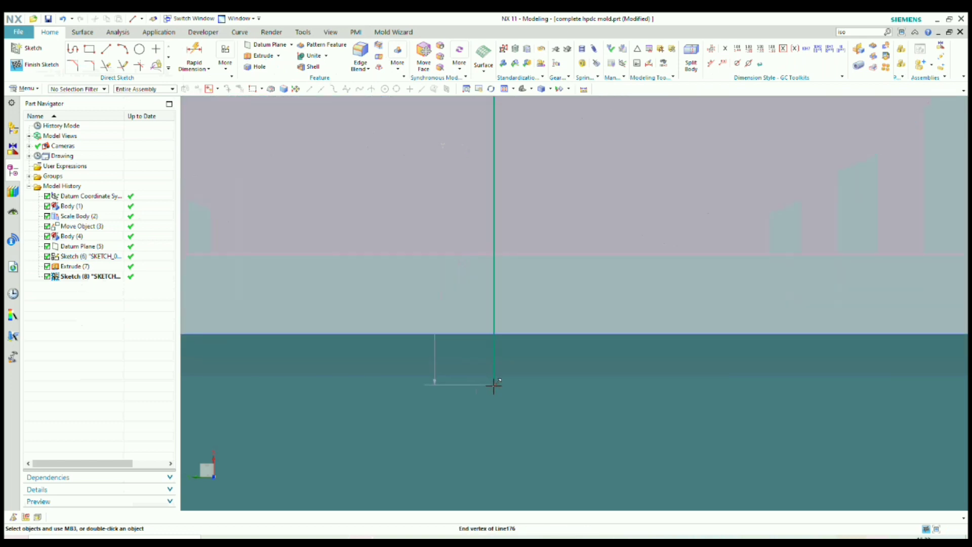
Step: Constrain the vertical line's lower end point to be coincident with the midpoint of the rectangle's long lower edge
key(c)
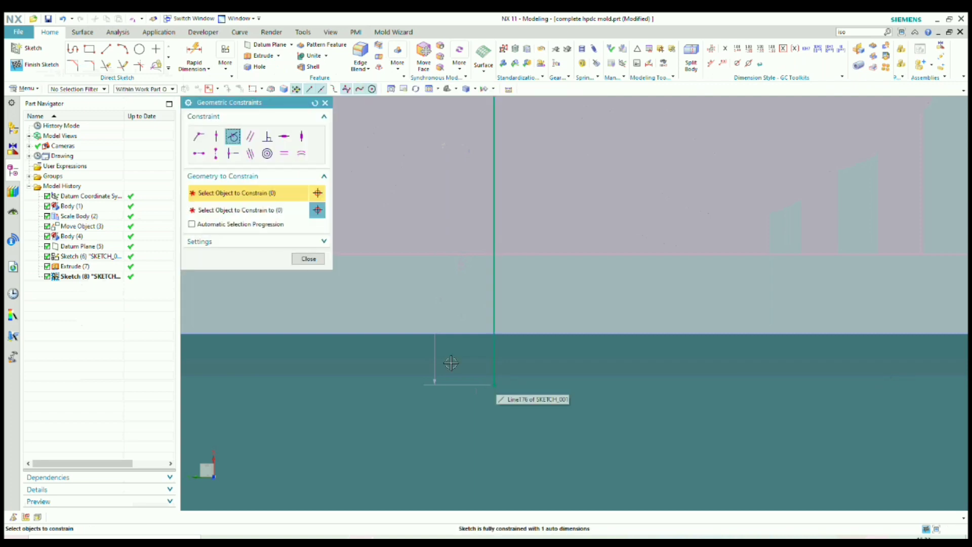
click(494, 384)
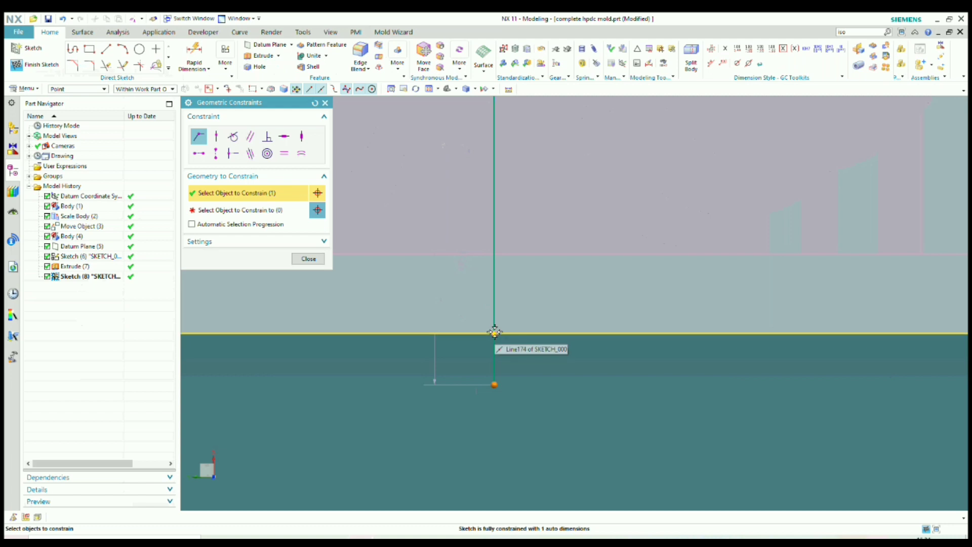
click(495, 332)
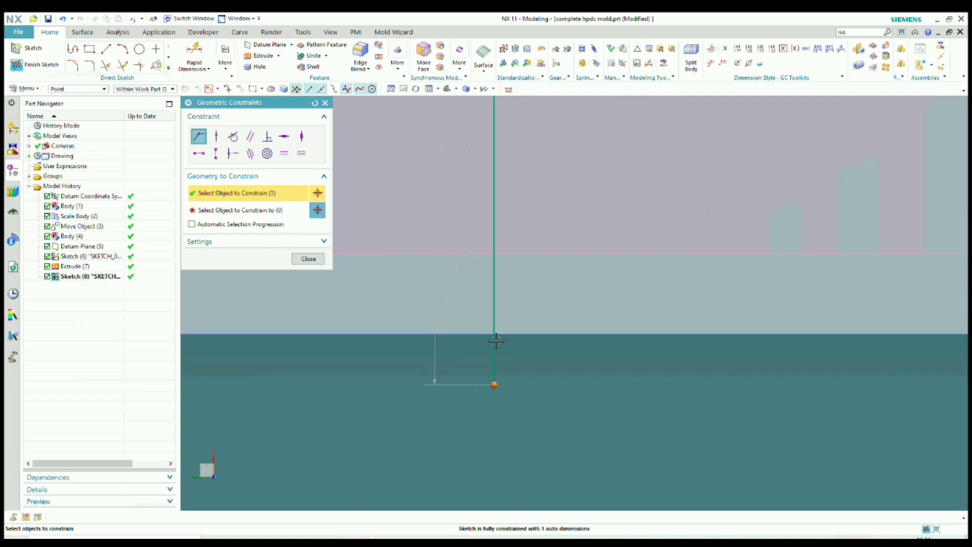
click(238, 210)
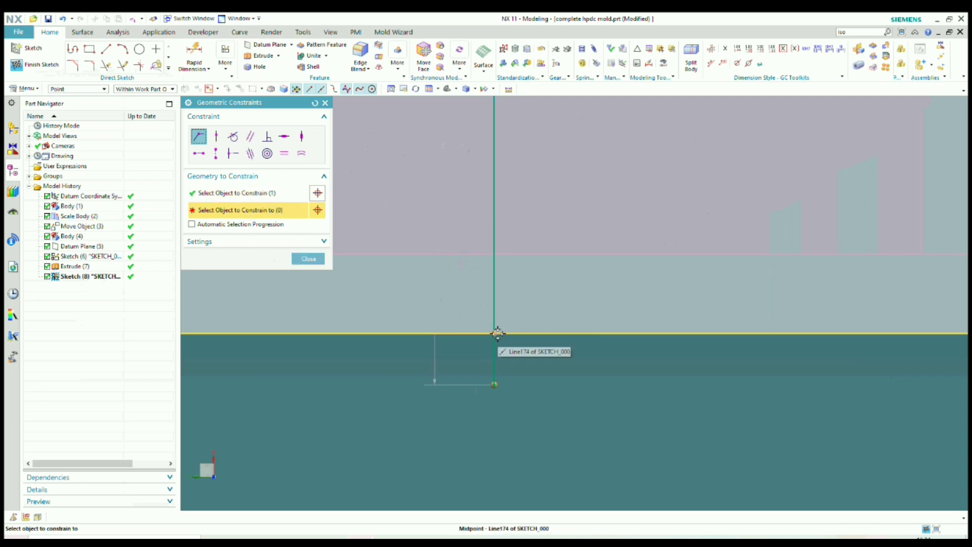
click(497, 333)
click(308, 259)
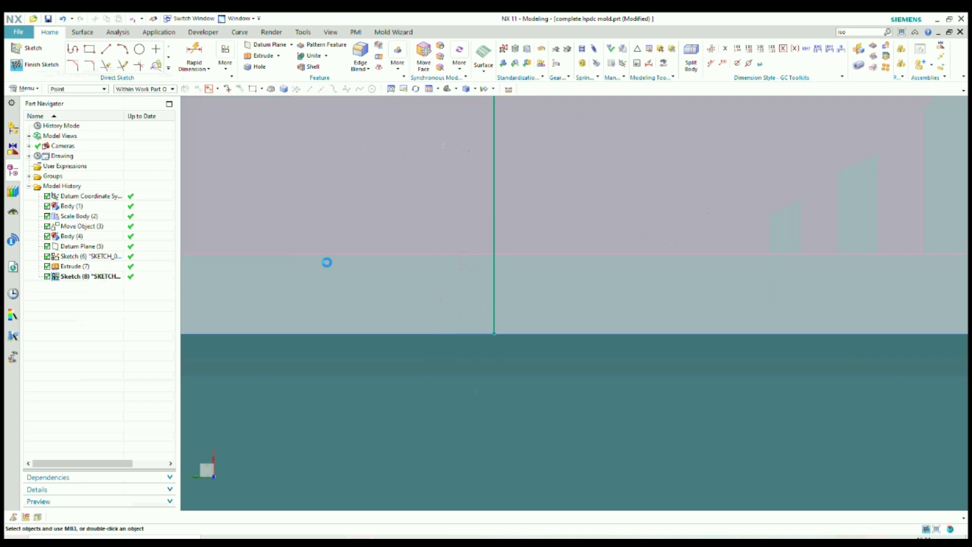
click(361, 254)
Step: Offset the vertical runner line symmetrically by 7.50 mm, with one copy, extension caps and a created dimension
scroll(520, 349, down, 3)
scroll(512, 344, up, 2)
scroll(552, 378, down, 4)
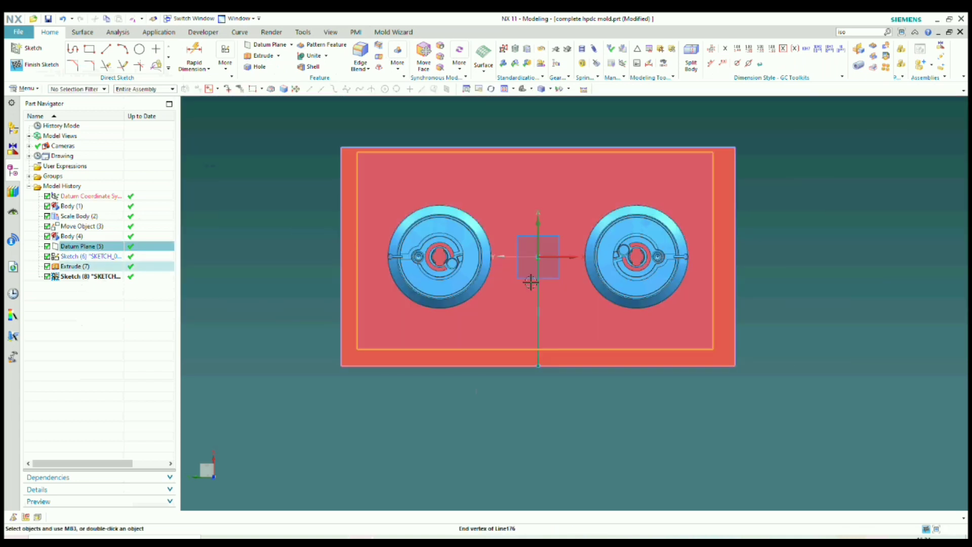
scroll(526, 271, up, 2)
scroll(531, 290, down, 3)
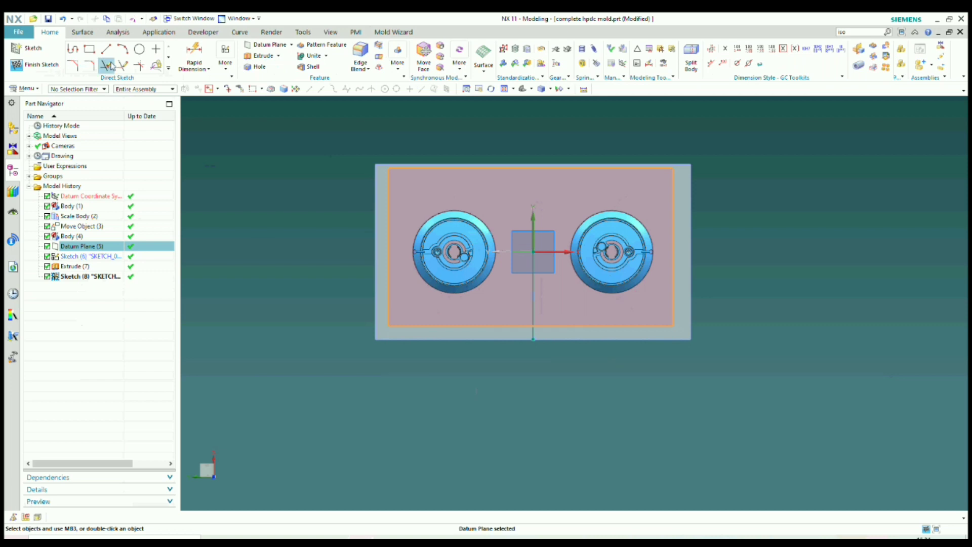
click(169, 69)
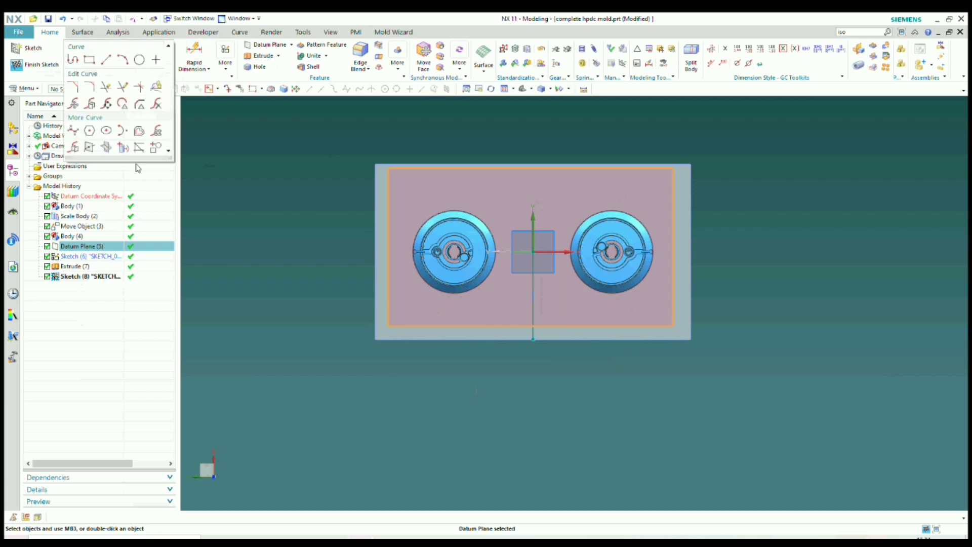
click(138, 131)
scroll(537, 302, up, 2)
click(528, 306)
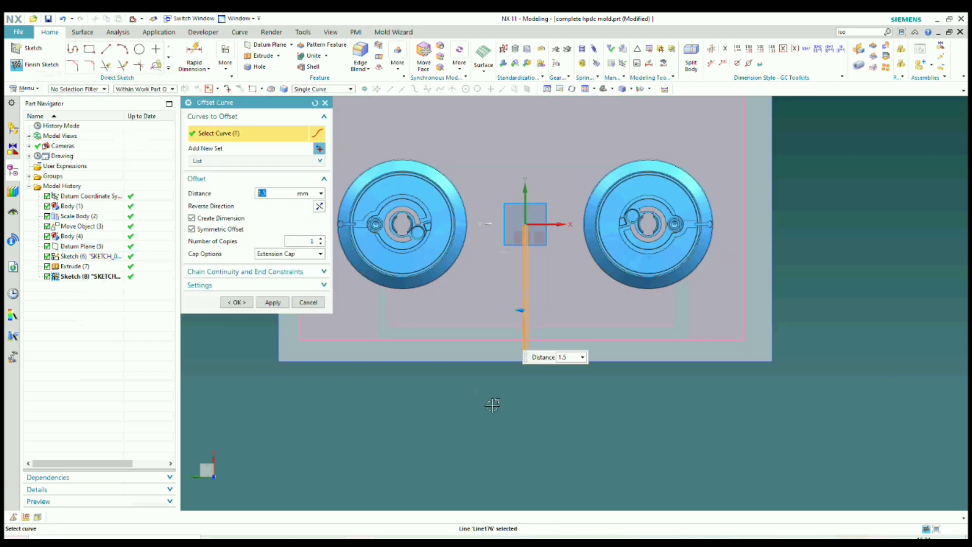
scroll(516, 310, up, 3)
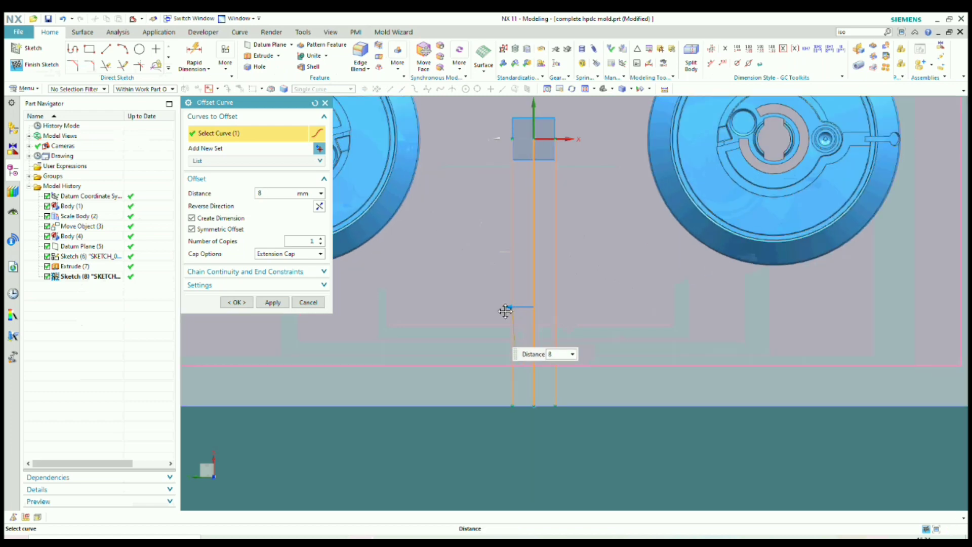
scroll(500, 313, down, 5)
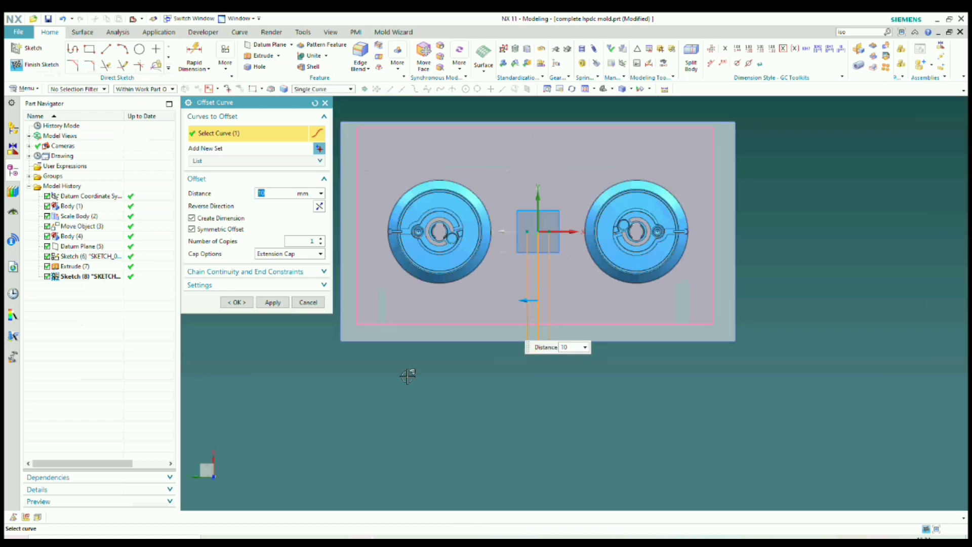
double_click(268, 194)
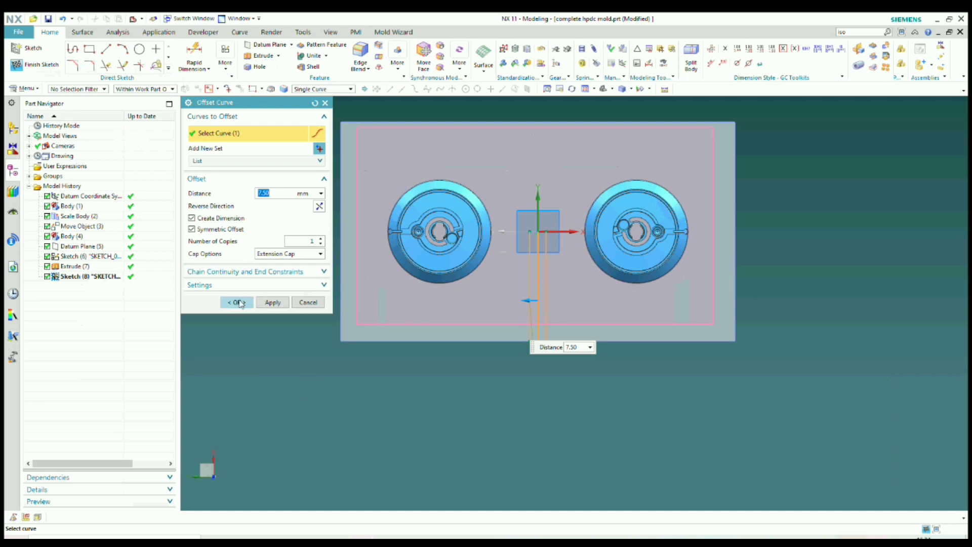
scroll(515, 262, down, 4)
scroll(554, 252, up, 6)
scroll(501, 254, down, 3)
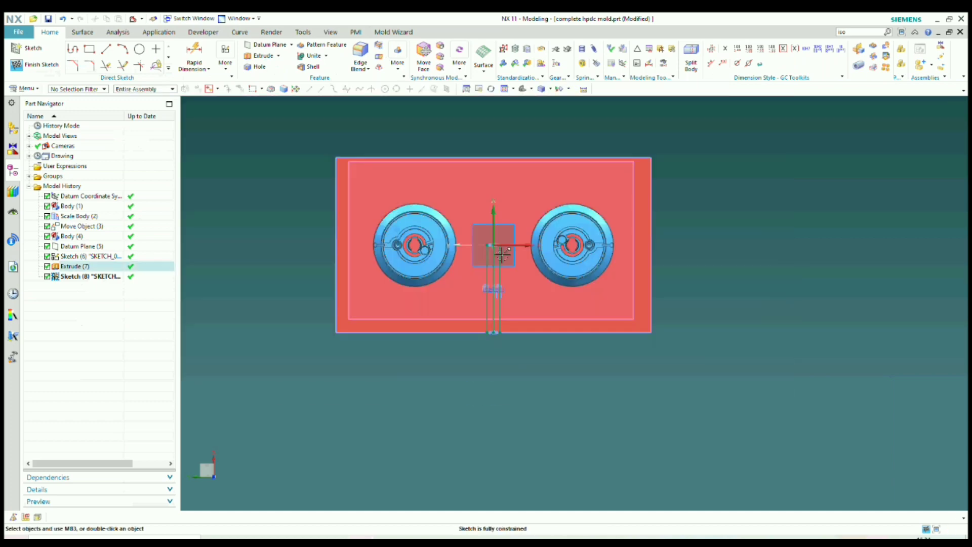
scroll(494, 262, up, 2)
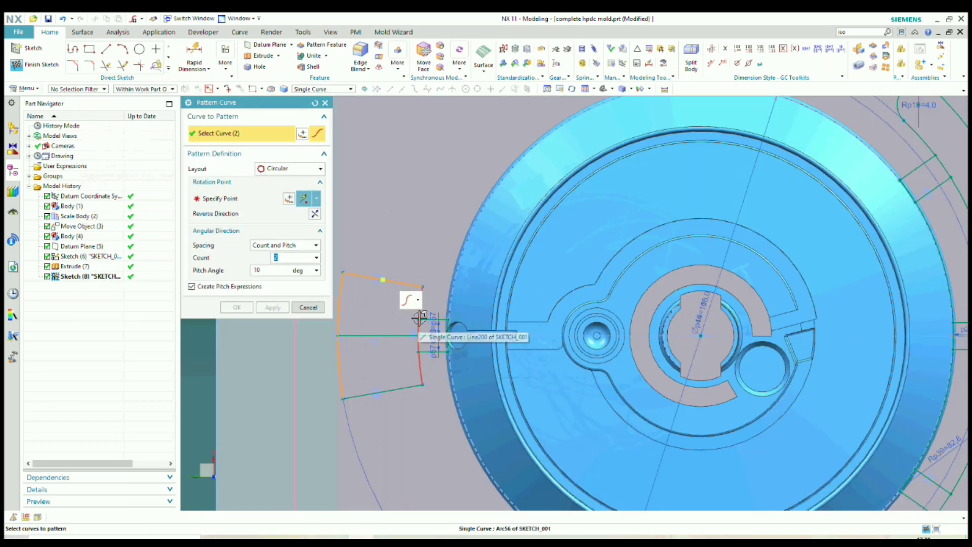
click(419, 324)
scroll(425, 324, up, 3)
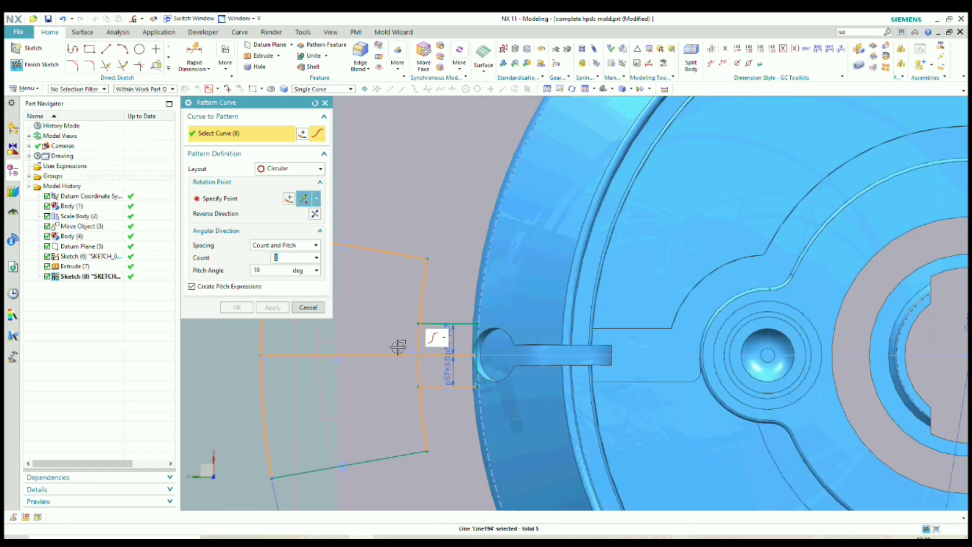
scroll(398, 347, down, 5)
click(385, 393)
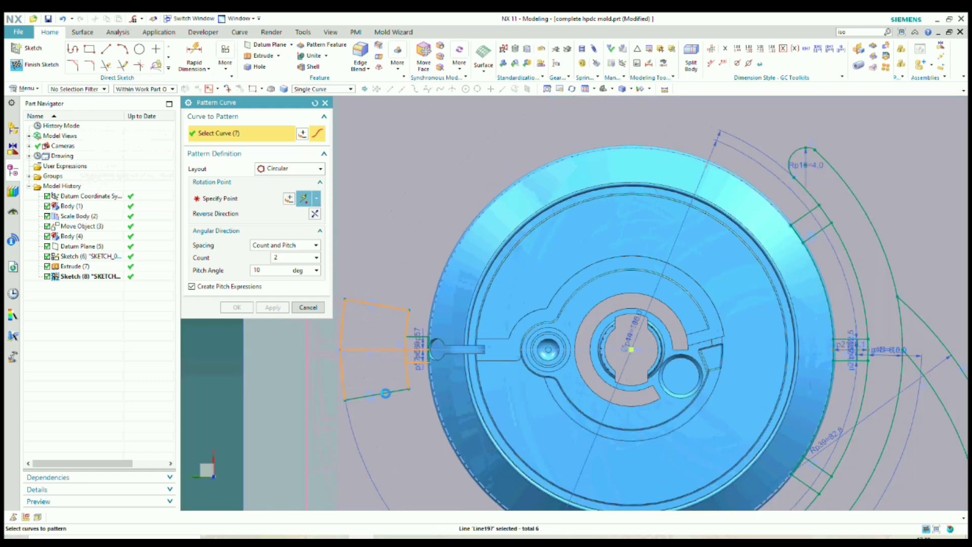
click(308, 308)
Step: Finish the sketch and examine the runner and overflow layout around the first casting
key(ctrl+f)
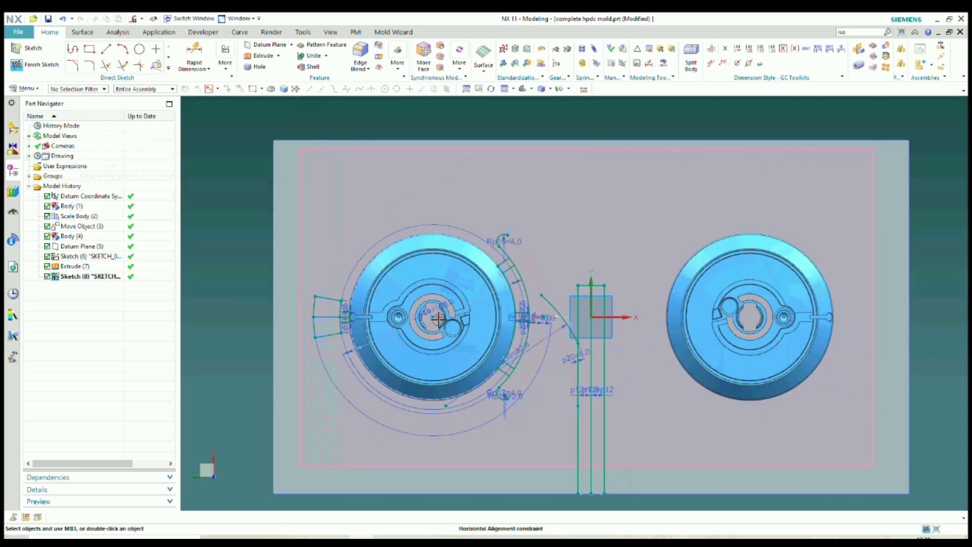
scroll(437, 320, down, 2)
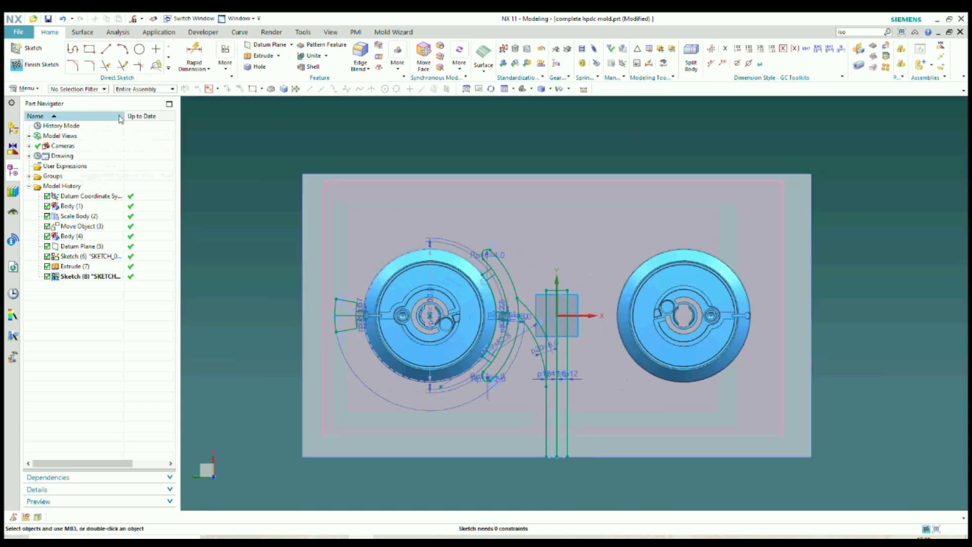
click(44, 68)
scroll(349, 297, down, 3)
scroll(400, 289, up, 4)
middle_drag(422, 302, 424, 263)
scroll(424, 262, up, 1)
scroll(484, 260, down, 1)
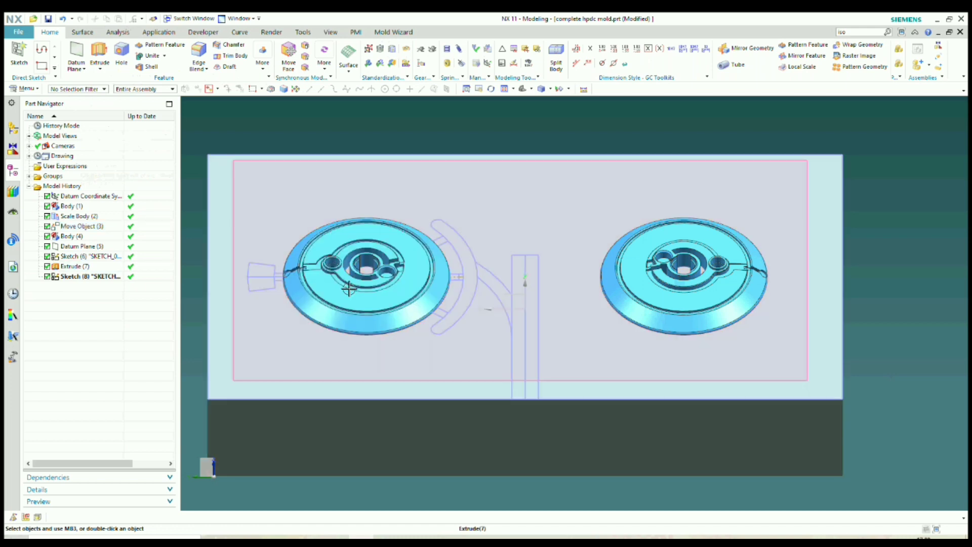
scroll(273, 230, down, 1)
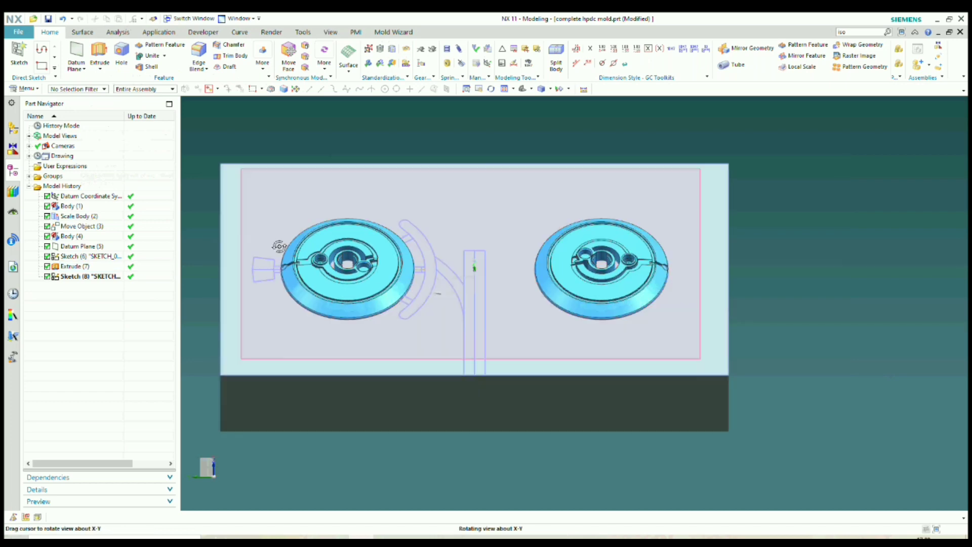
middle_drag(231, 221, 234, 255)
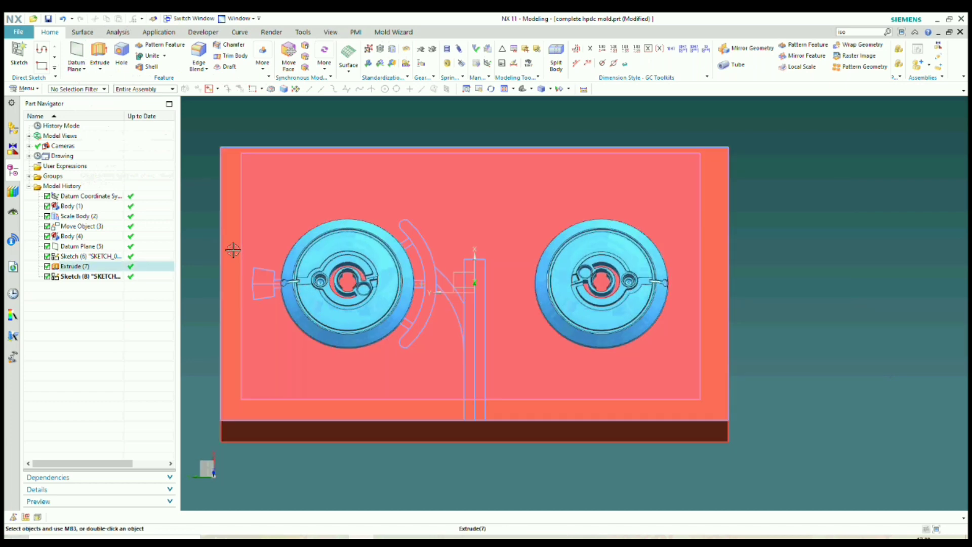
key(F8)
scroll(246, 256, down, 2)
scroll(246, 260, up, 3)
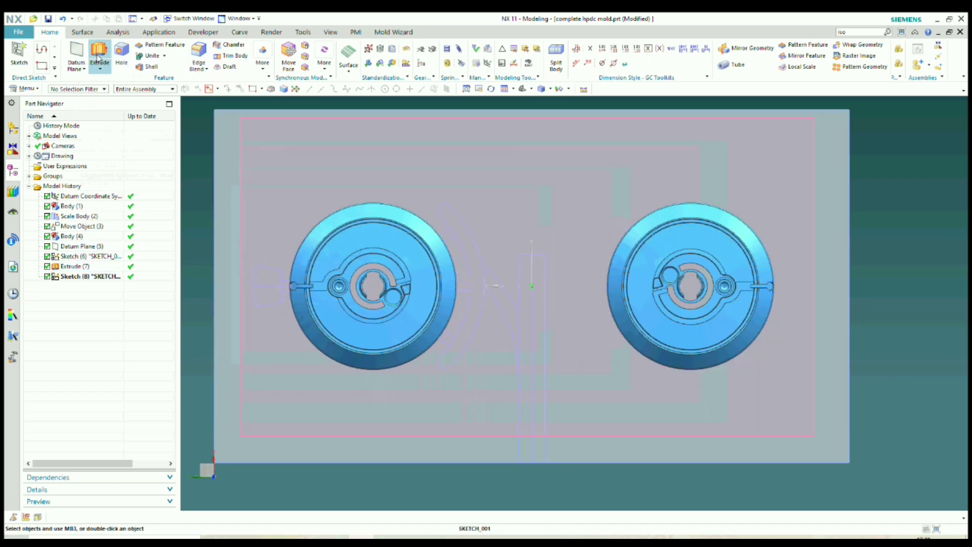
Step: Set up an extrusion of the trapezoidal overflow region beside the casting, with an end distance of 30 mm
click(99, 56)
scroll(420, 267, down, 1)
scroll(420, 267, up, 3)
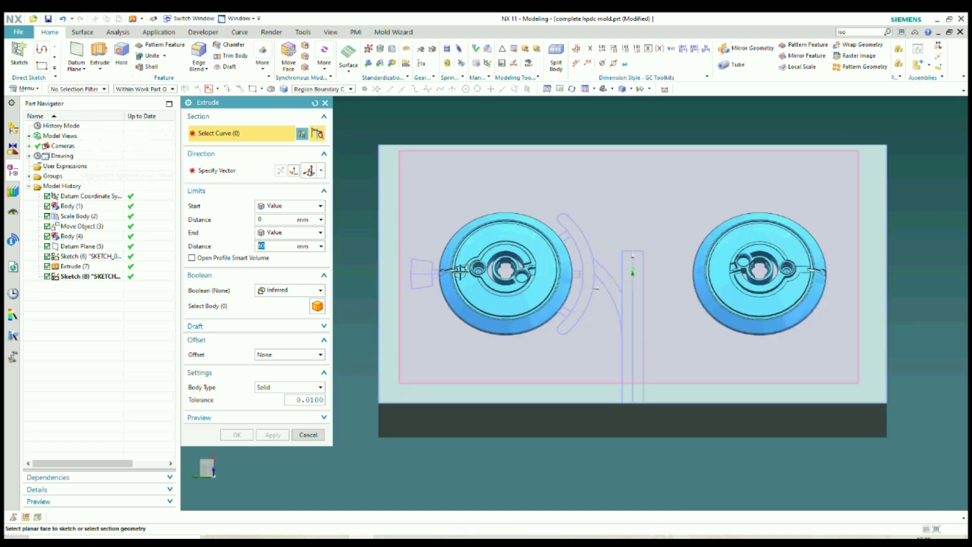
scroll(420, 264, up, 1)
click(418, 261)
scroll(413, 241, down, 4)
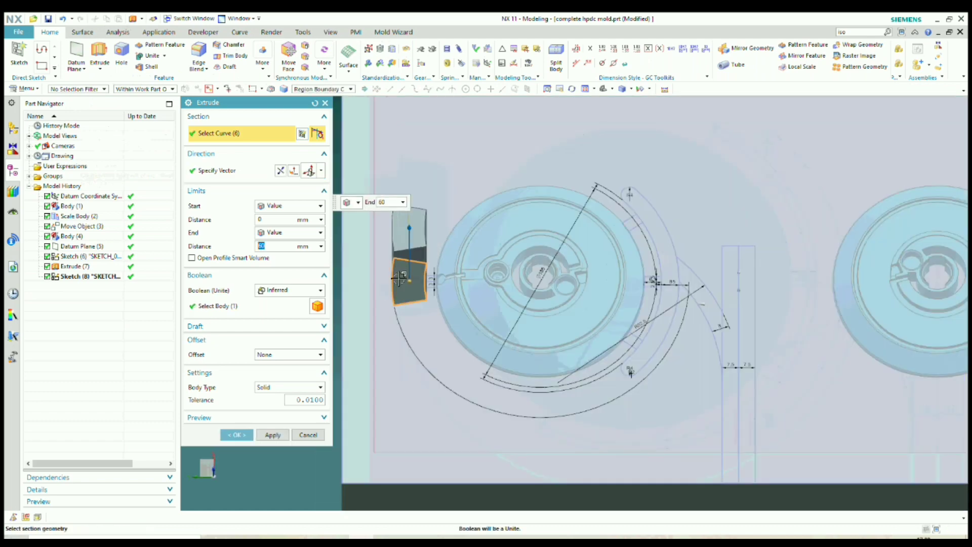
text(30)
key(Return)
Step: Set the overflow extrusion's end distance to 10 mm
middle_drag(411, 273, 408, 251)
key(F8)
scroll(408, 250, up, 4)
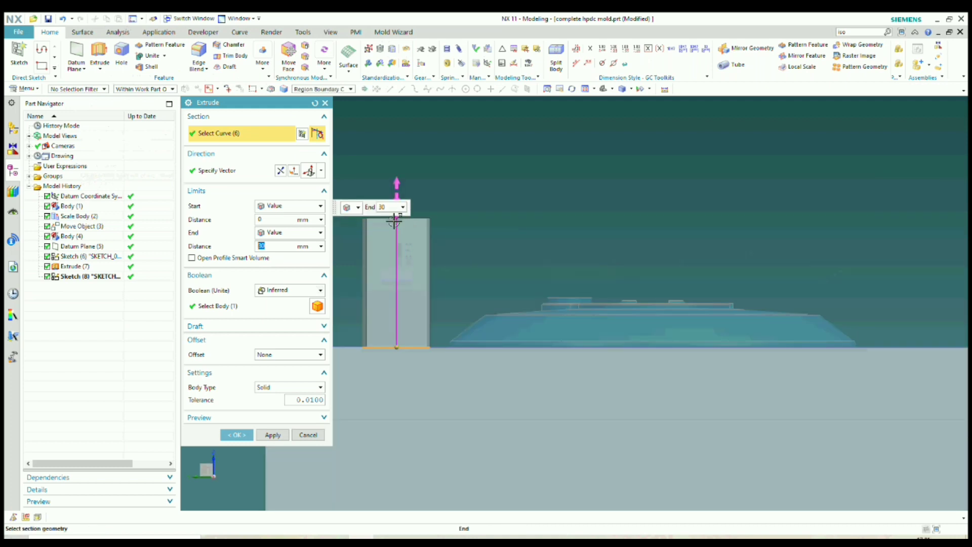
drag(397, 219, 401, 286)
scroll(398, 294, down, 2)
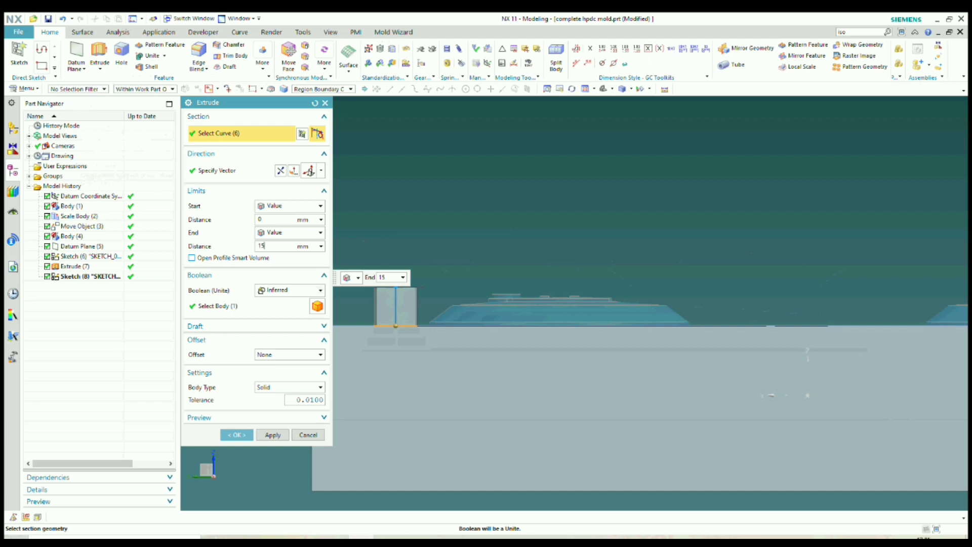
key(Return)
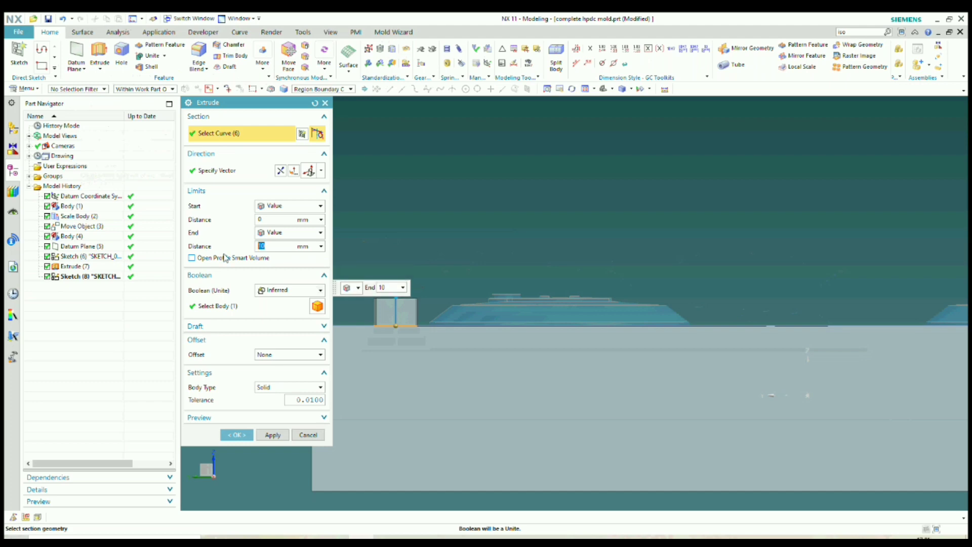
Step: Add the arc-shaped runner, its curved connecting branch and the adjoining half of the vertical runner to the extrusion section
middle_drag(462, 358, 492, 323)
scroll(723, 312, up, 2)
click(652, 289)
scroll(622, 281, down, 2)
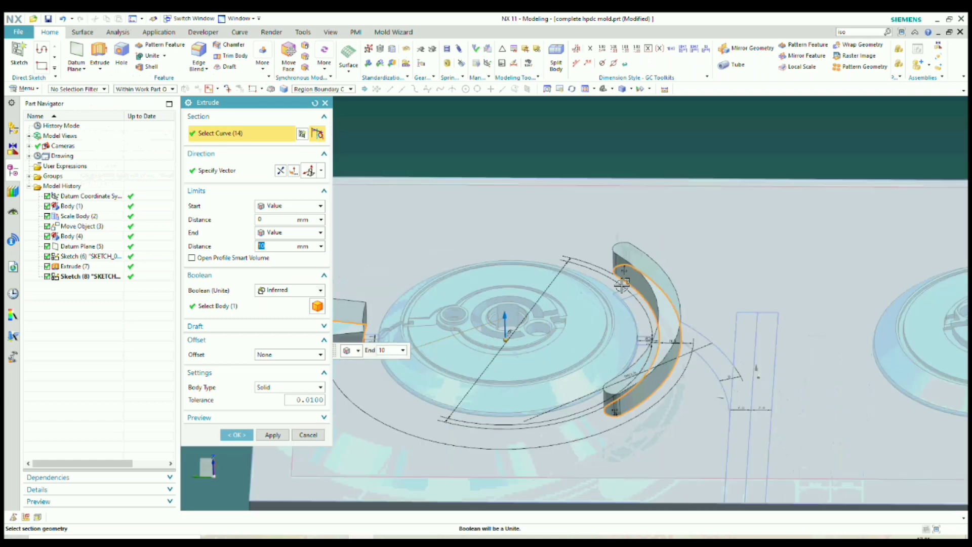
shift+middle_drag(622, 284, 615, 275)
scroll(709, 332, up, 2)
scroll(681, 342, down, 2)
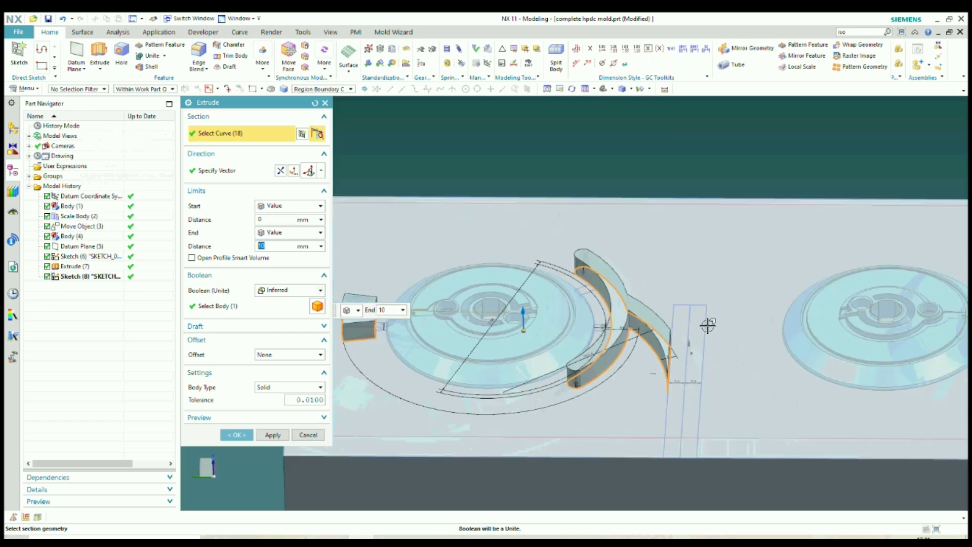
click(663, 346)
scroll(653, 334, down, 2)
Step: Add the three small gate regions between the arc-shaped runner and the casting to the extrusion section
scroll(597, 309, up, 4)
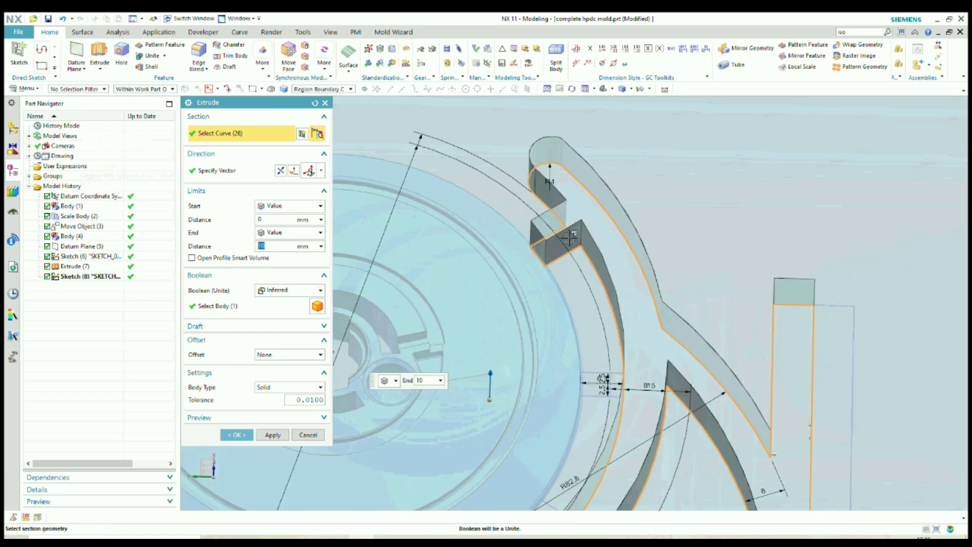
scroll(568, 237, down, 4)
scroll(581, 324, up, 3)
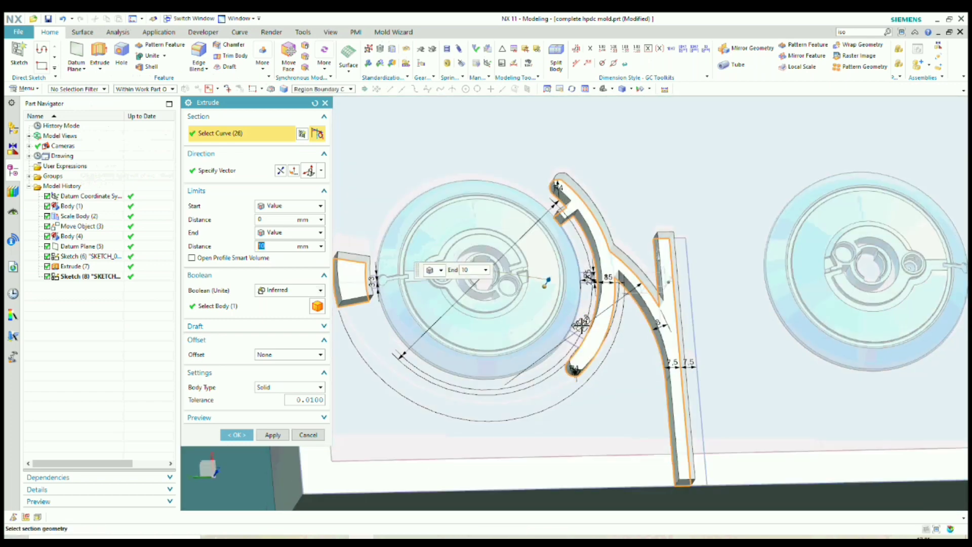
scroll(581, 324, up, 2)
scroll(591, 263, up, 3)
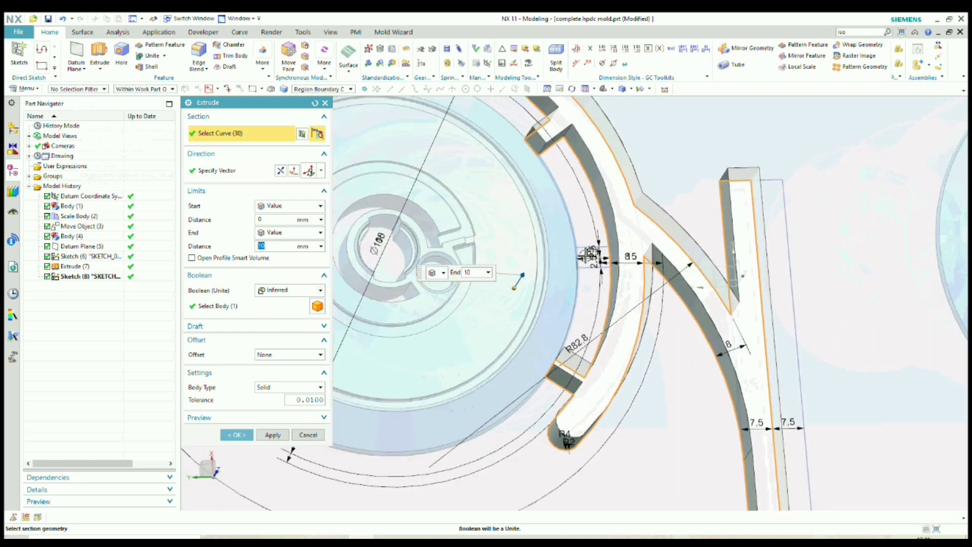
scroll(597, 251, up, 4)
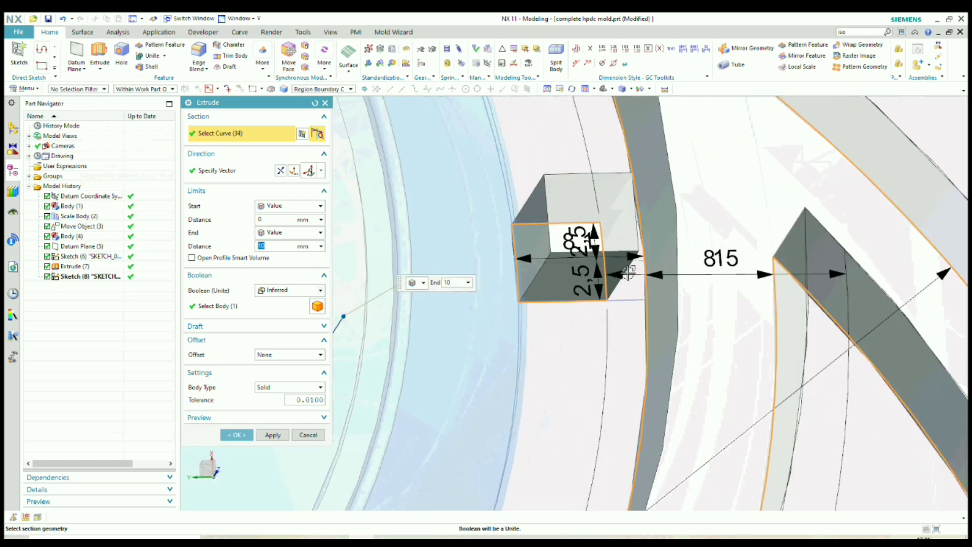
click(628, 289)
scroll(627, 289, down, 6)
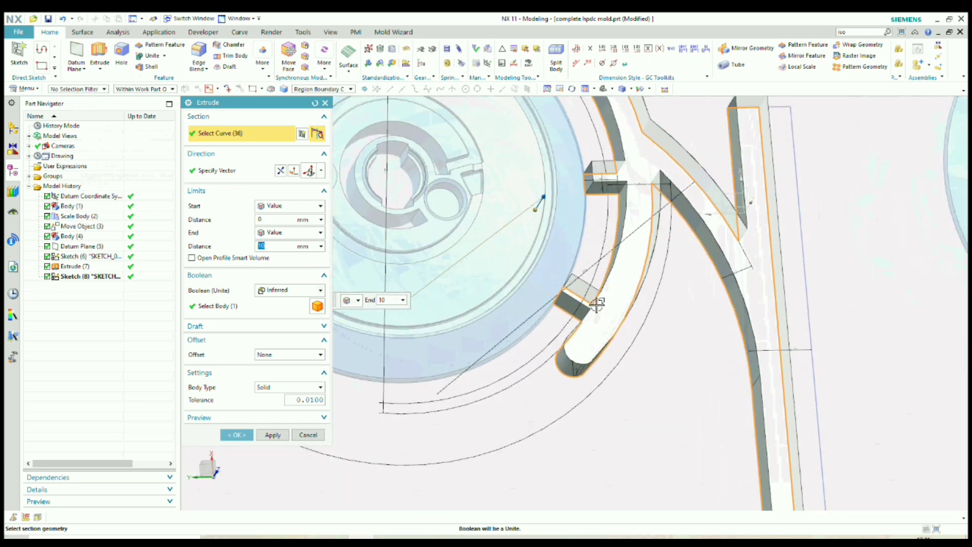
Step: Remove the three gate regions between the arc-shaped runner and the casting from the extrusion section
scroll(595, 320, down, 3)
middle_drag(595, 247, 554, 245)
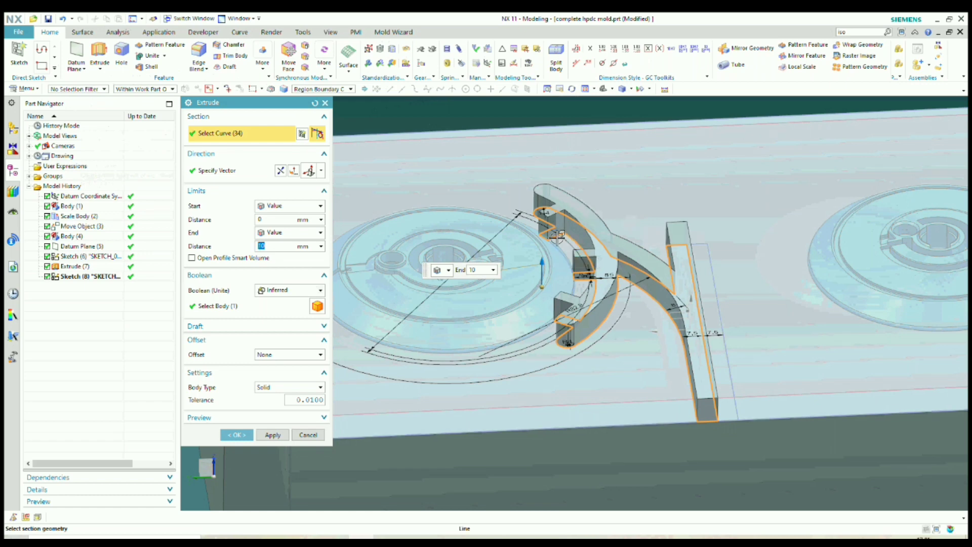
scroll(553, 234, up, 3)
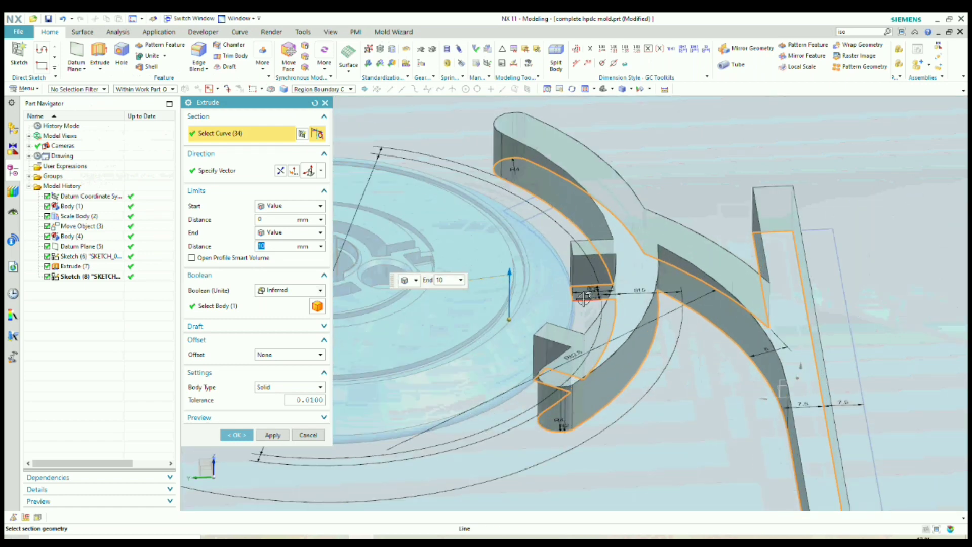
scroll(574, 267, down, 3)
scroll(634, 328, up, 6)
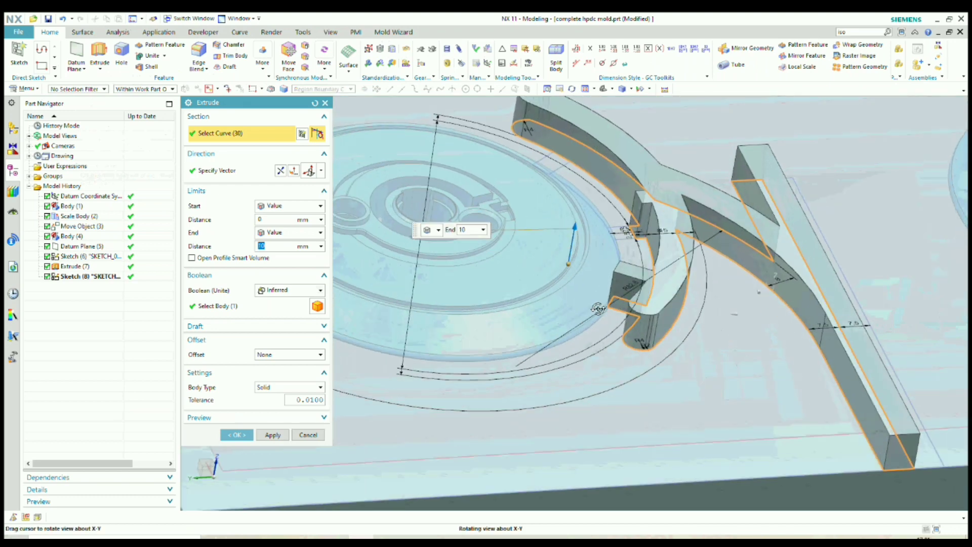
scroll(593, 327, down, 3)
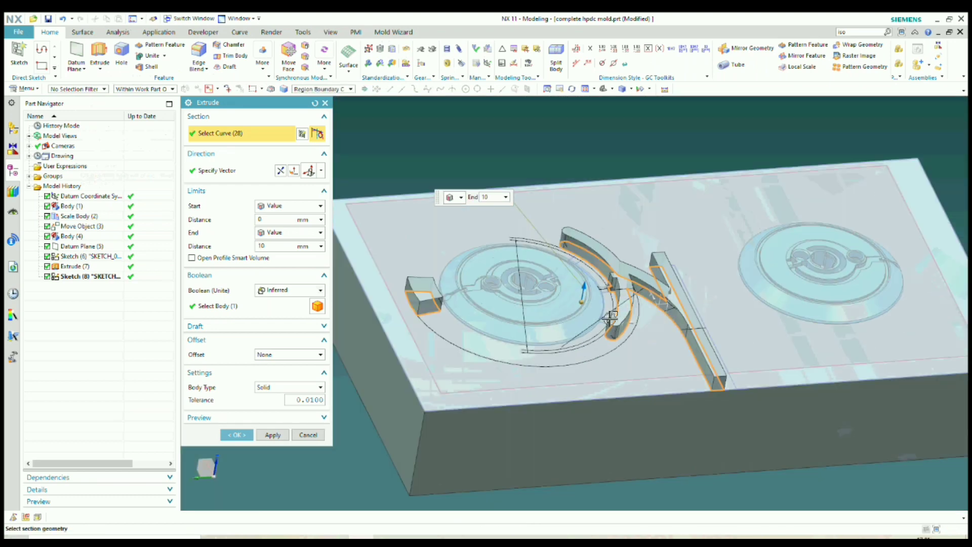
scroll(602, 321, up, 6)
scroll(612, 318, up, 2)
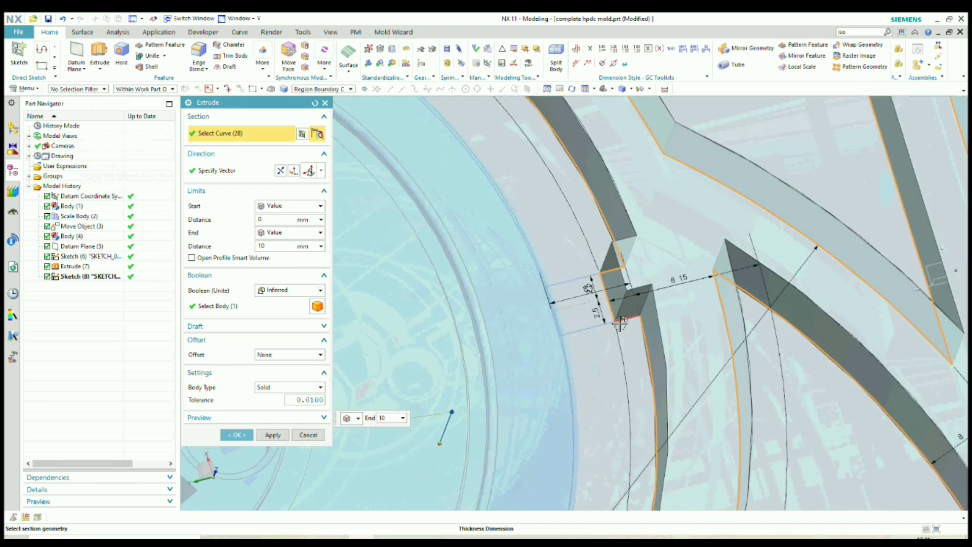
scroll(619, 320, down, 5)
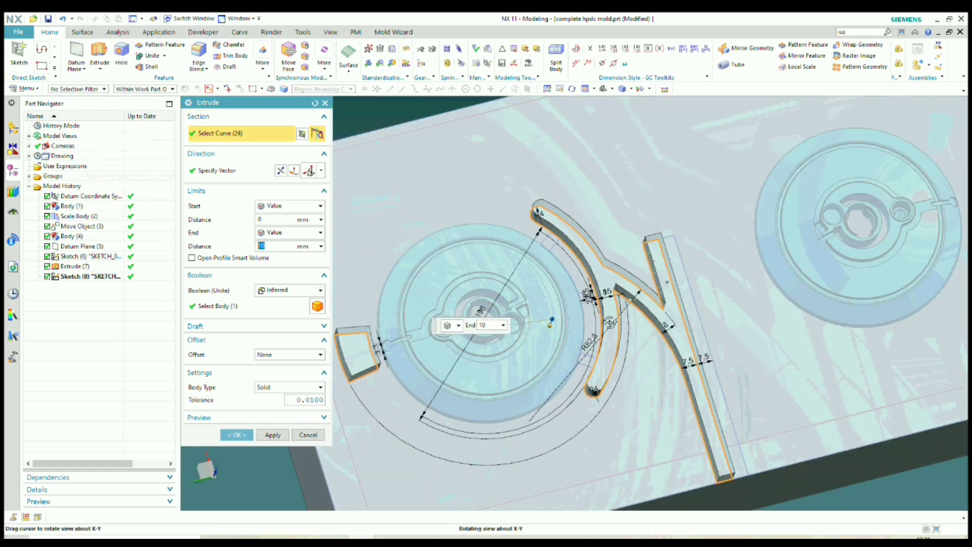
middle_drag(610, 322, 603, 327)
key(F8)
scroll(638, 287, down, 3)
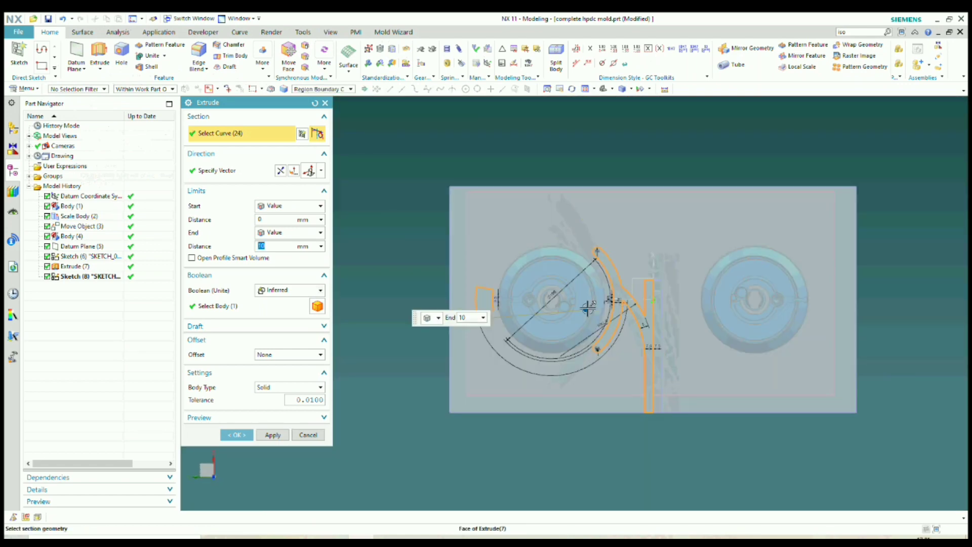
scroll(587, 307, up, 1)
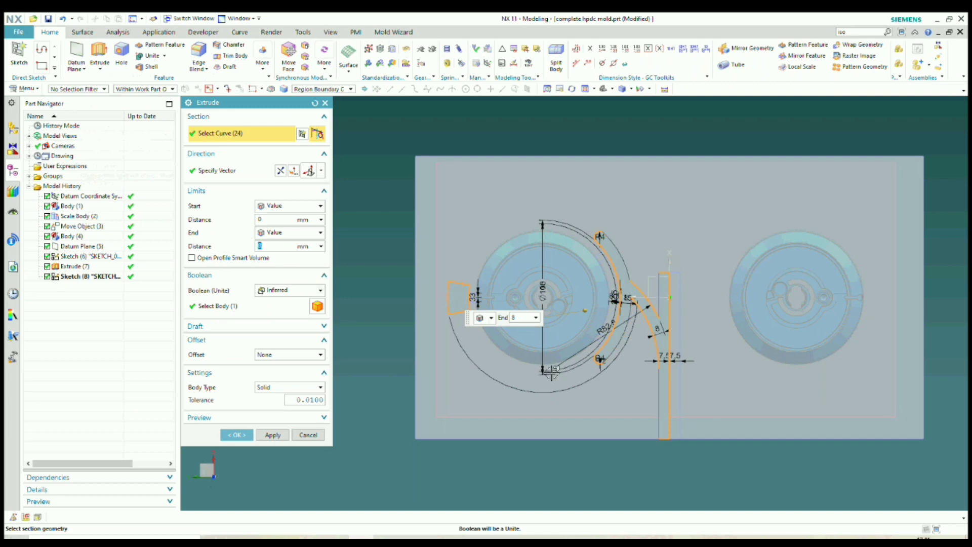
scroll(575, 366, down, 2)
mouse_move(575, 365)
middle_down()
mouse_move(618, 286)
mouse_move(611, 333)
mouse_move(591, 354)
middle_up()
scroll(618, 287, up, 4)
scroll(570, 324, up, 2)
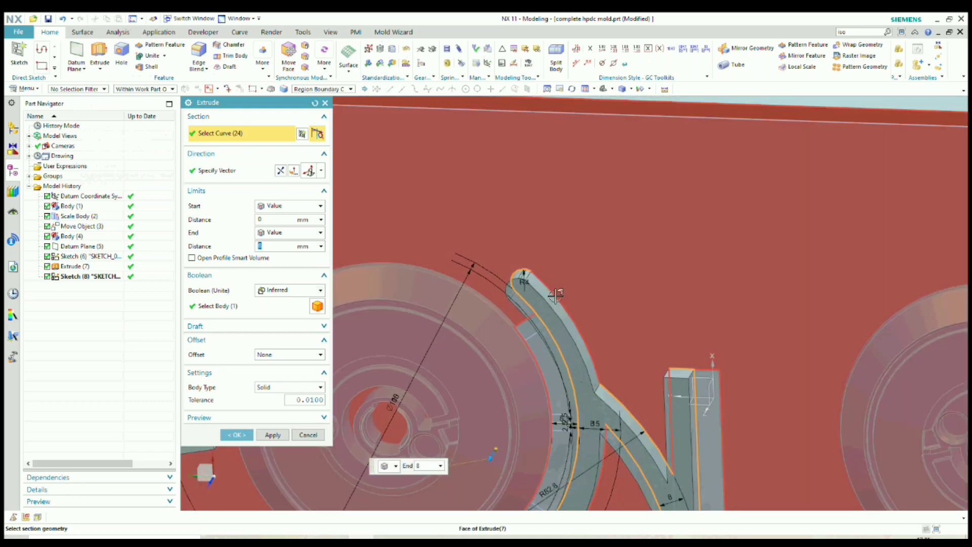
click(555, 296)
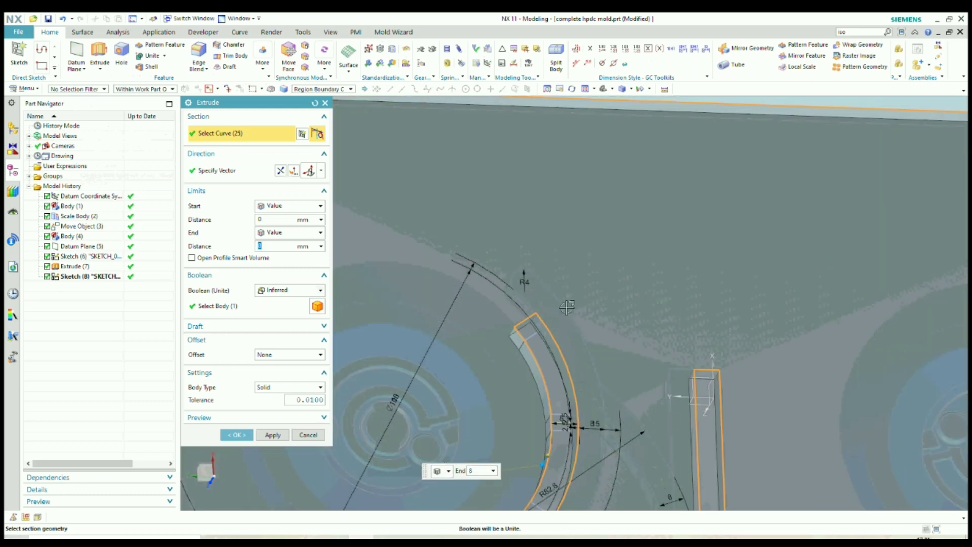
click(308, 434)
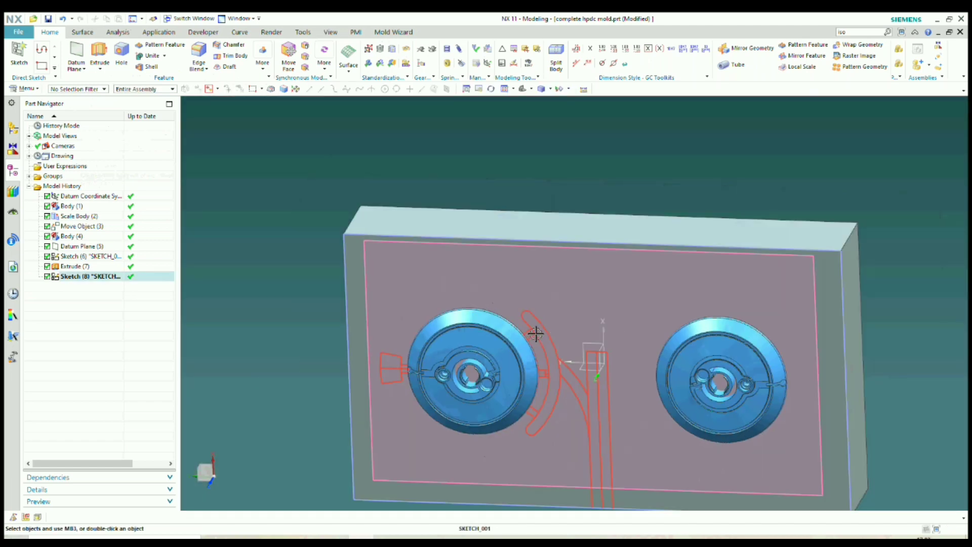
Step: Start a new extrusion from the arc-shaped runner, its curved connecting branch and the adjoining half of the vertical runner
click(94, 55)
scroll(557, 303, up, 5)
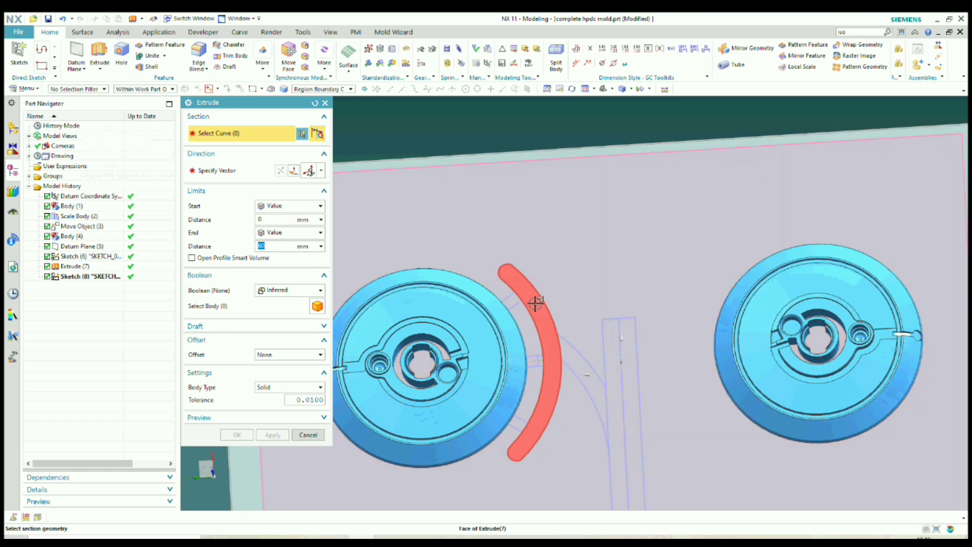
click(533, 301)
scroll(572, 355, up, 3)
click(574, 348)
scroll(574, 348, down, 1)
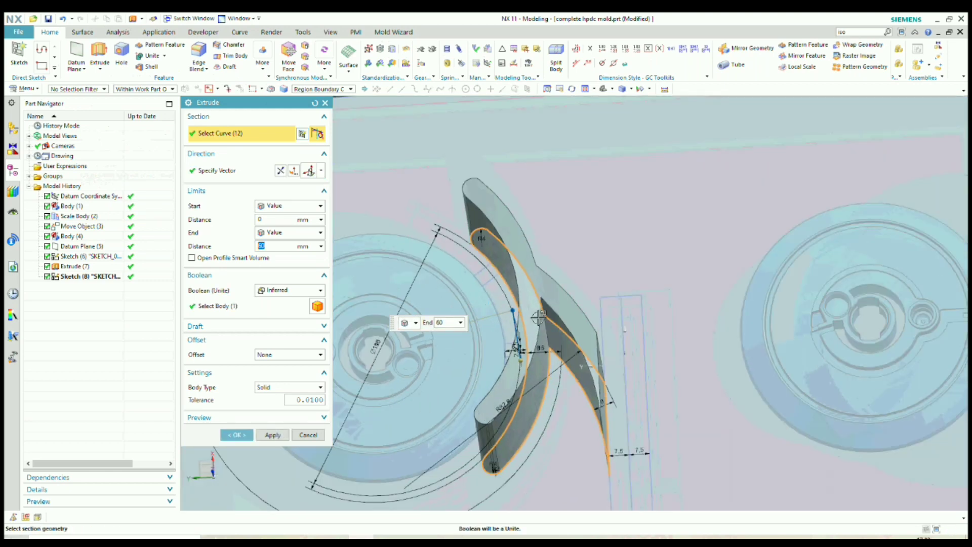
shift+middle_drag(574, 348, 537, 335)
click(587, 341)
scroll(587, 341, down, 3)
scroll(588, 341, up, 3)
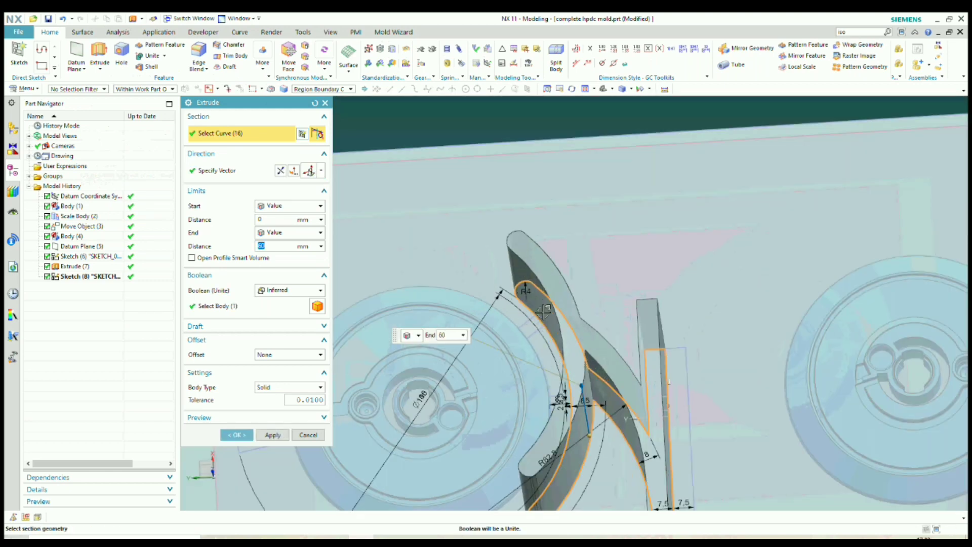
scroll(527, 329, down, 2)
scroll(356, 371, up, 2)
Step: Add both halves of the overflow to the extrusion section and extrude all selected regions 8 mm with an inferred Boolean
click(353, 368)
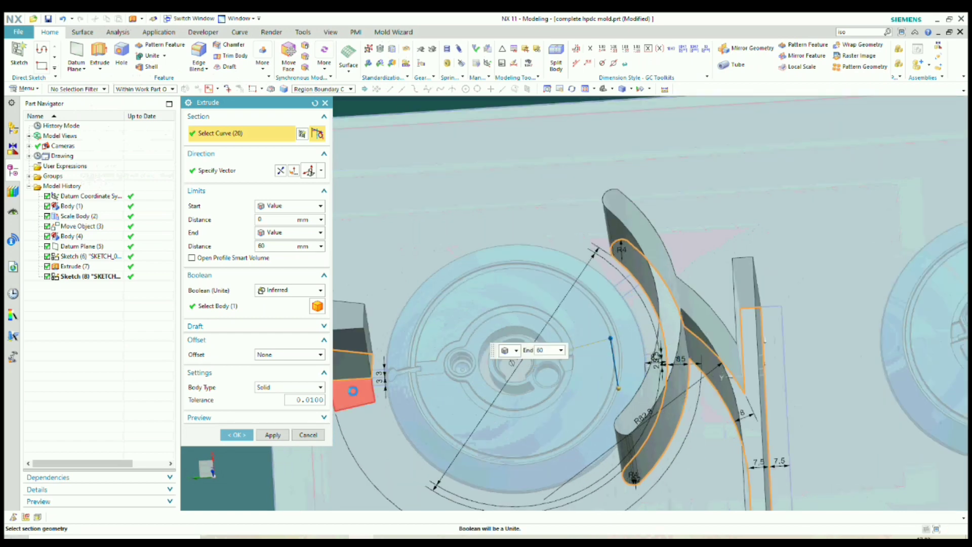
click(368, 393)
scroll(428, 366, down, 2)
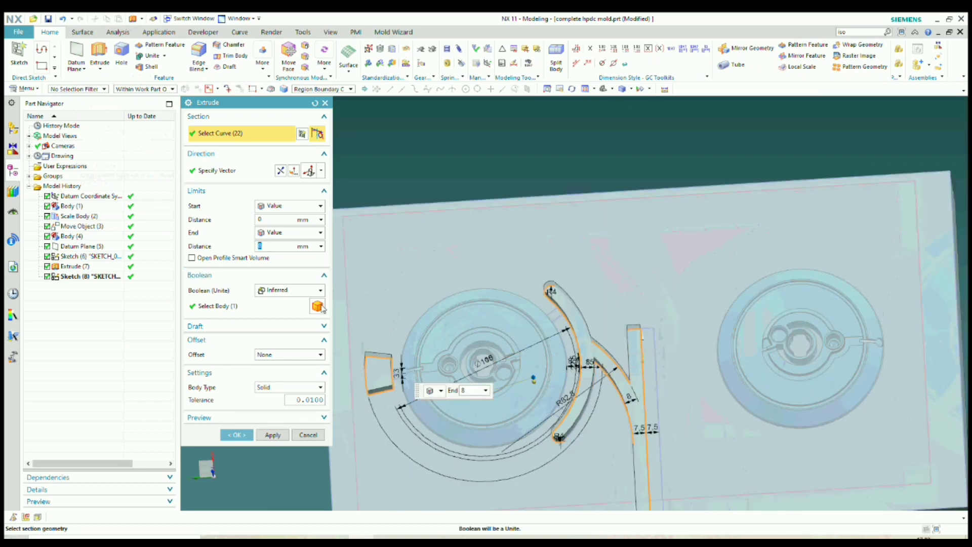
middle_drag(342, 331, 342, 280)
scroll(488, 298, down, 1)
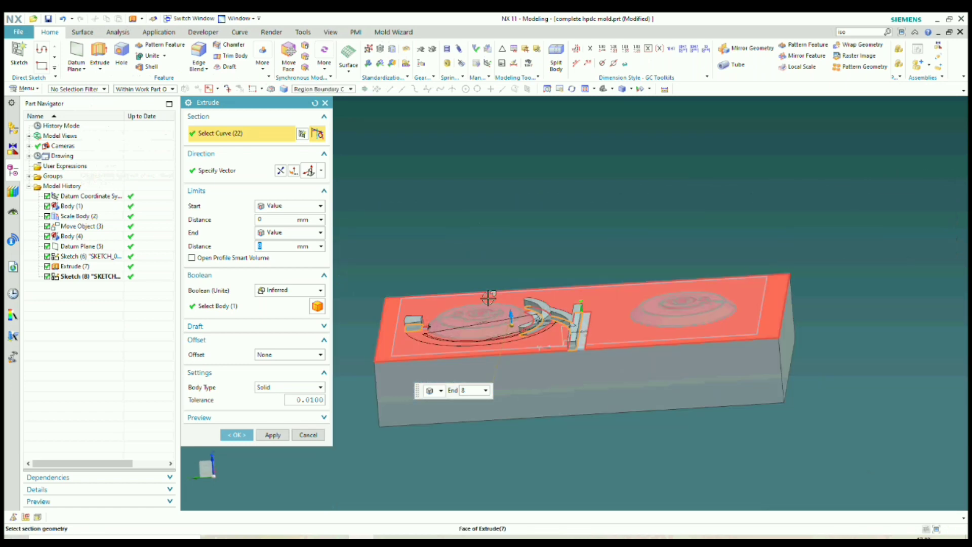
scroll(488, 298, up, 1)
click(236, 434)
middle_drag(445, 384, 444, 326)
scroll(482, 334, up, 2)
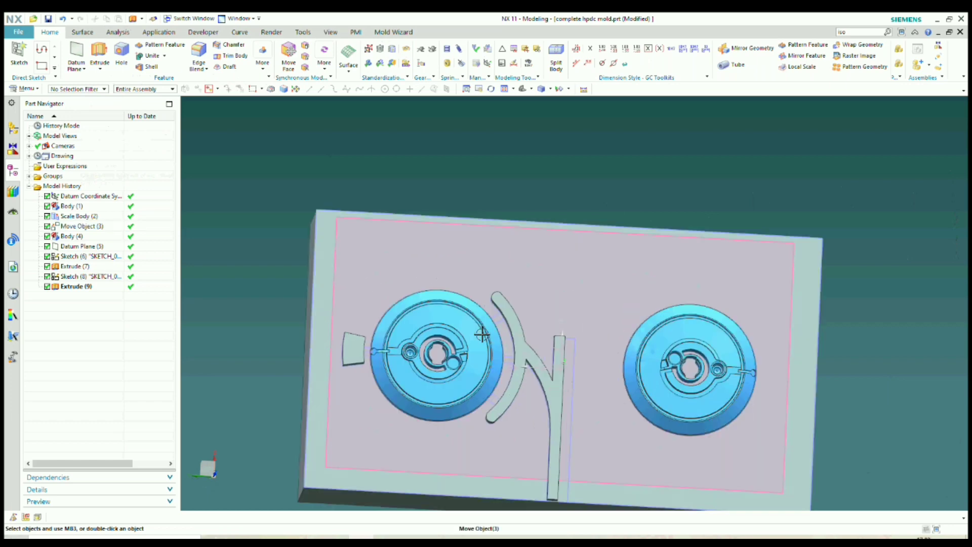
Step: Edit the runner and overflow extrusion to add a 10-degree draft from the start limit
scroll(357, 344, up, 2)
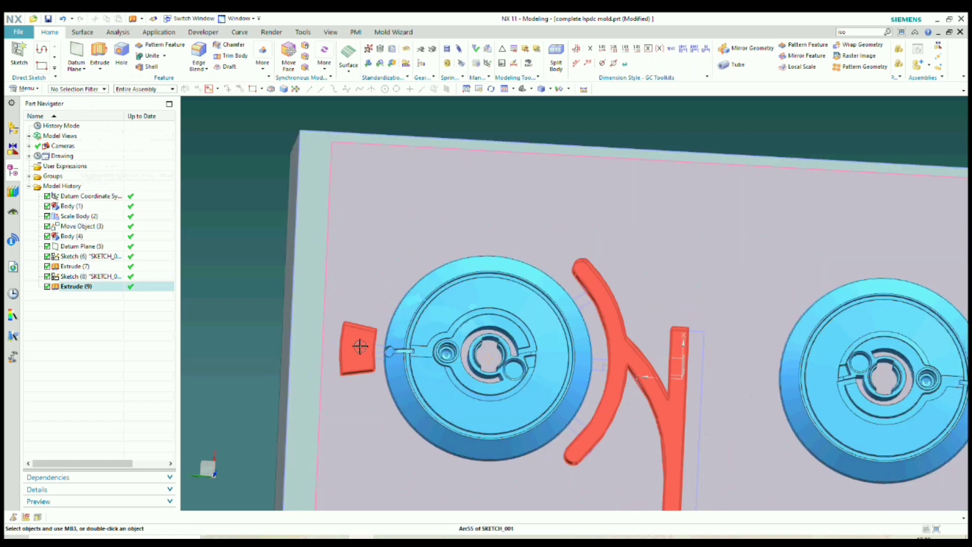
click(360, 345)
double_click(360, 345)
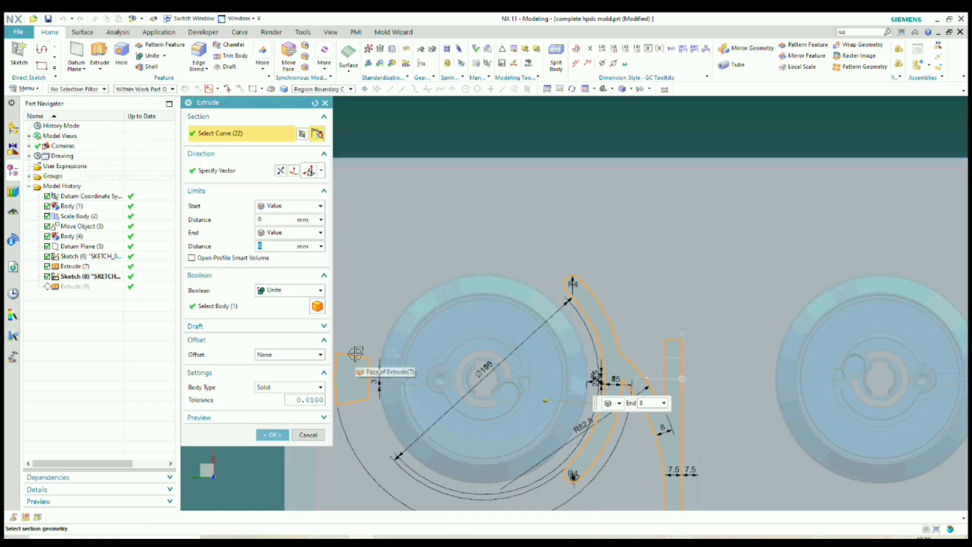
scroll(444, 314, down, 2)
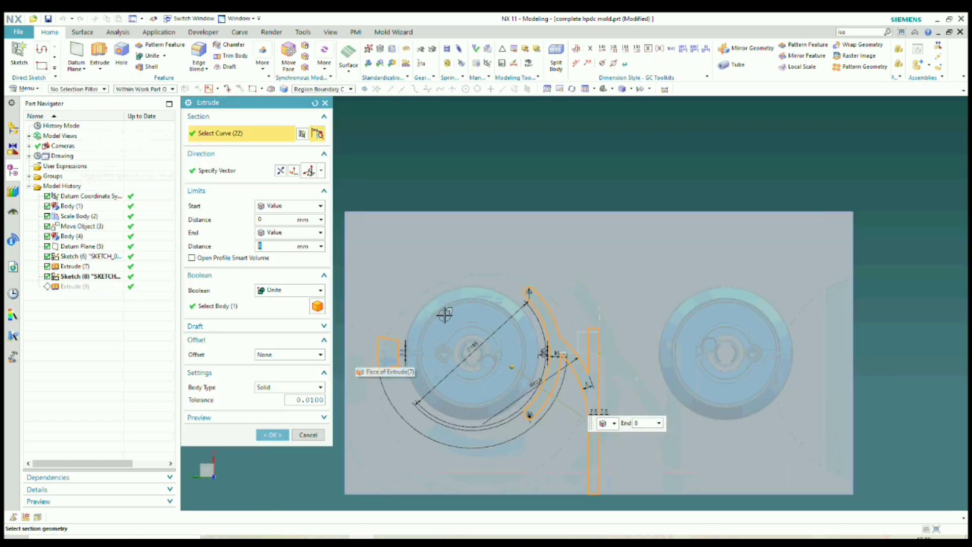
click(262, 326)
click(288, 341)
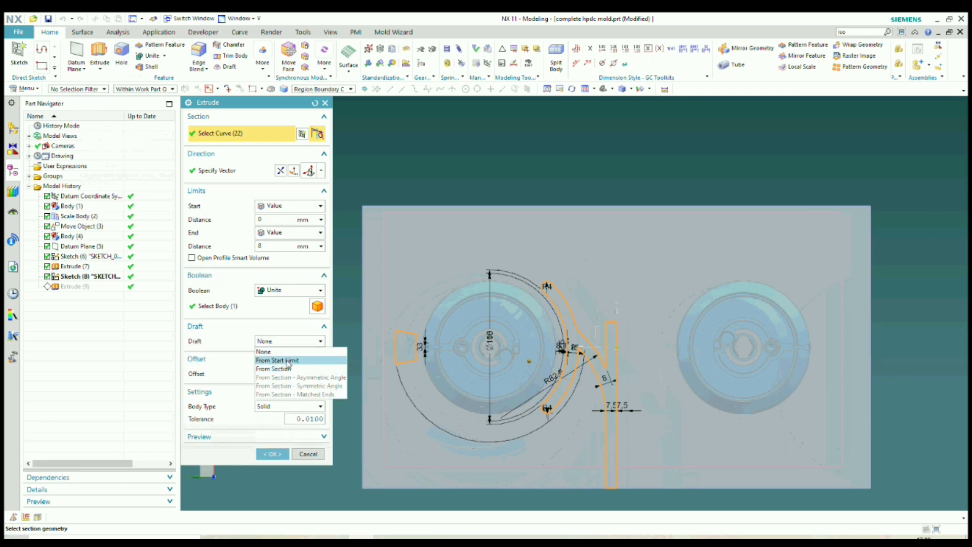
click(283, 360)
scroll(395, 354, up, 2)
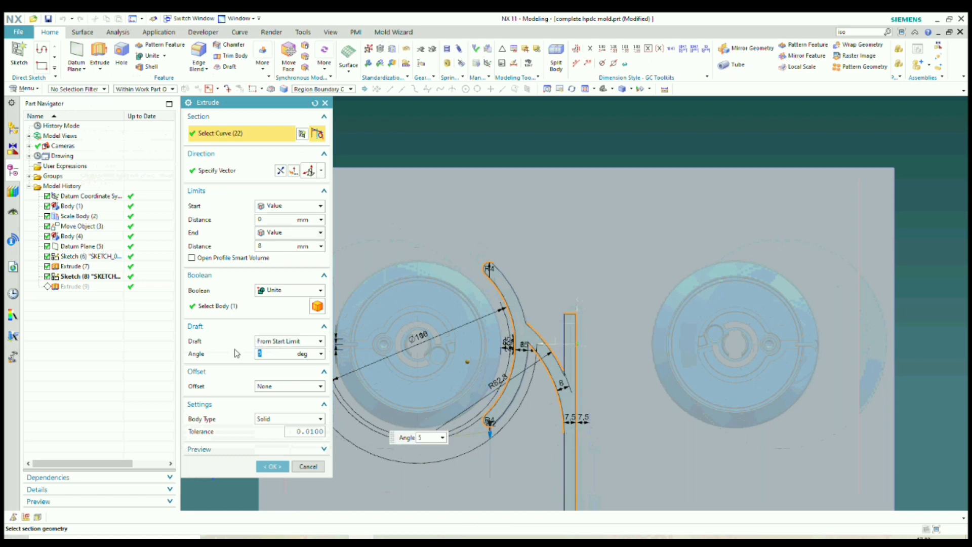
text(0)
key(Return)
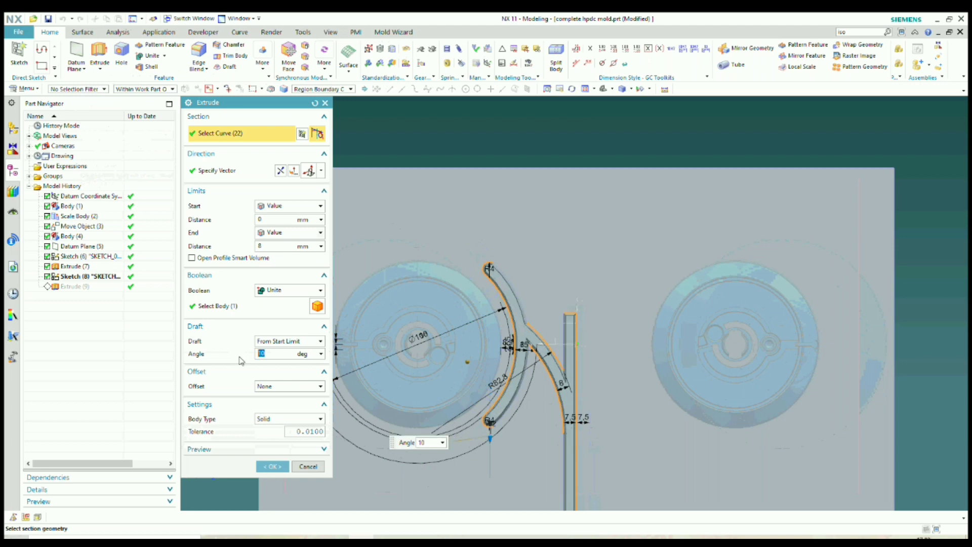
click(273, 466)
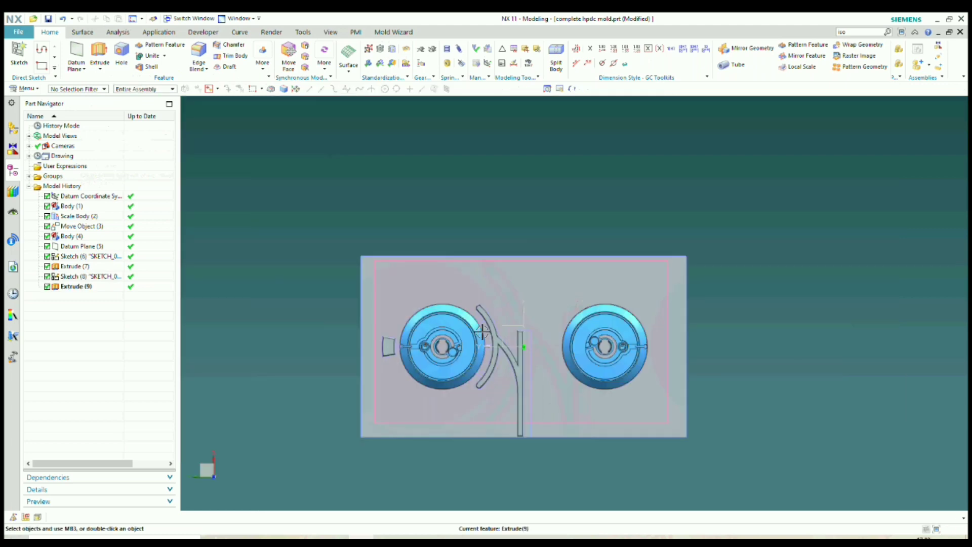
Step: Examine the drafted side walls of the arc-shaped runner, its branch and the vertical runner half from several angles
scroll(493, 331, up, 4)
scroll(525, 340, down, 3)
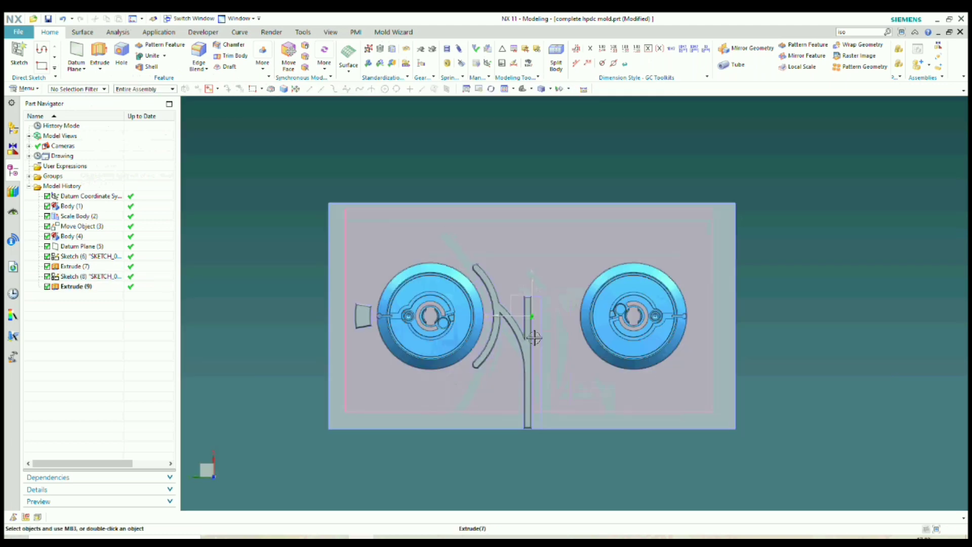
scroll(532, 369, up, 2)
middle_drag(531, 371, 529, 303)
scroll(529, 279, up, 3)
key(F8)
scroll(516, 239, up, 1)
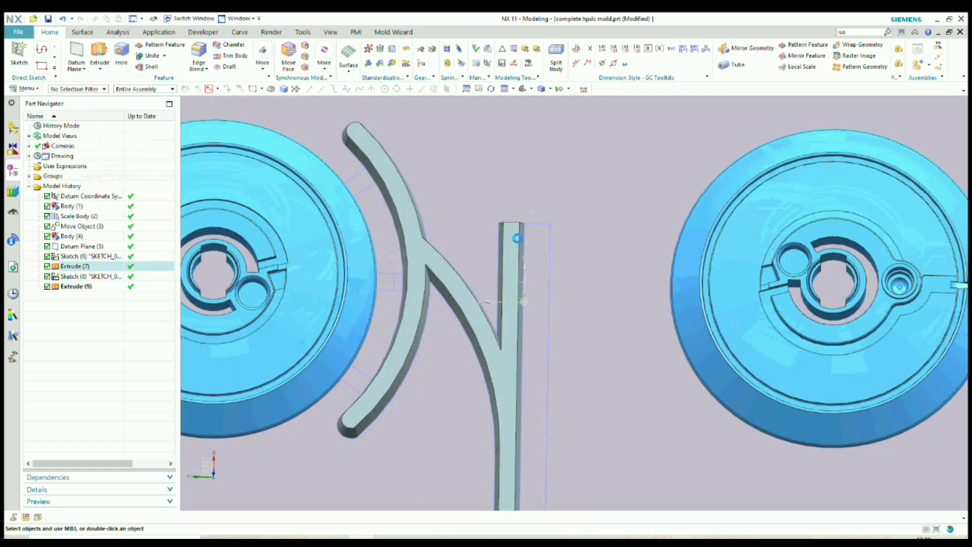
scroll(516, 238, down, 2)
scroll(521, 258, up, 2)
scroll(517, 248, down, 1)
mouse_move(516, 247)
middle_down()
mouse_move(517, 286)
mouse_move(514, 245)
middle_up()
scroll(520, 236, down, 3)
middle_drag(527, 289, 532, 323)
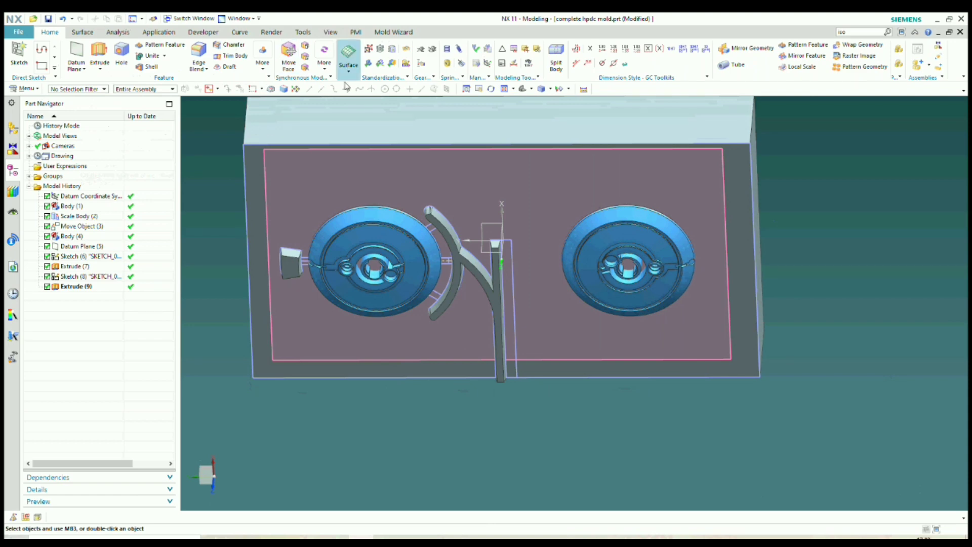
Step: Replace the vertical runner's drafted side face along the centreline with the datum coordinate system's XZ plane at 0 mm offset
click(304, 56)
scroll(505, 260, up, 6)
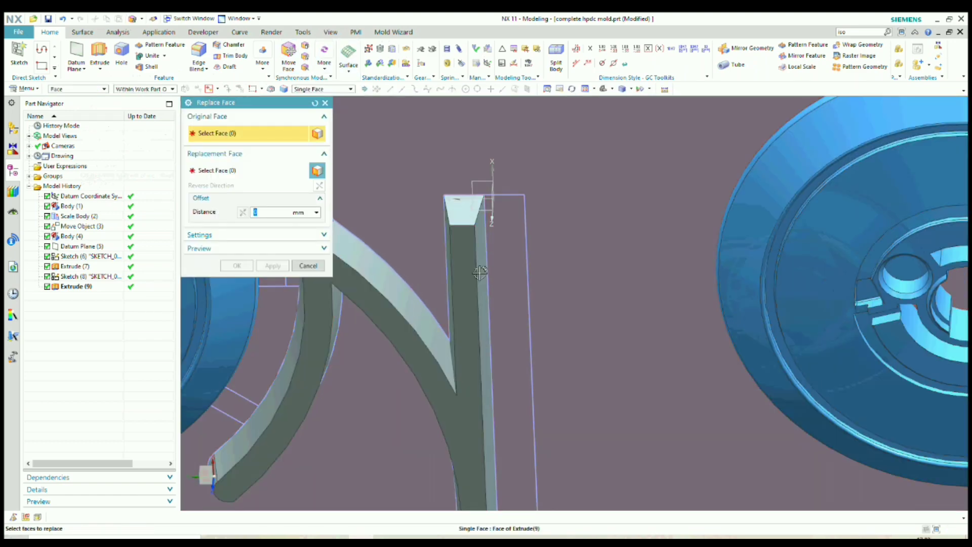
click(195, 171)
middle_drag(483, 223, 485, 260)
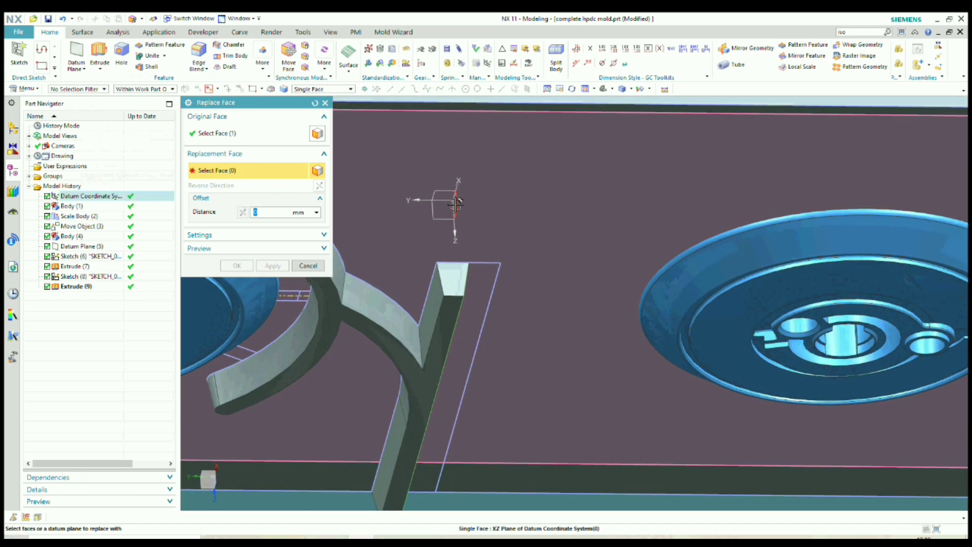
click(456, 204)
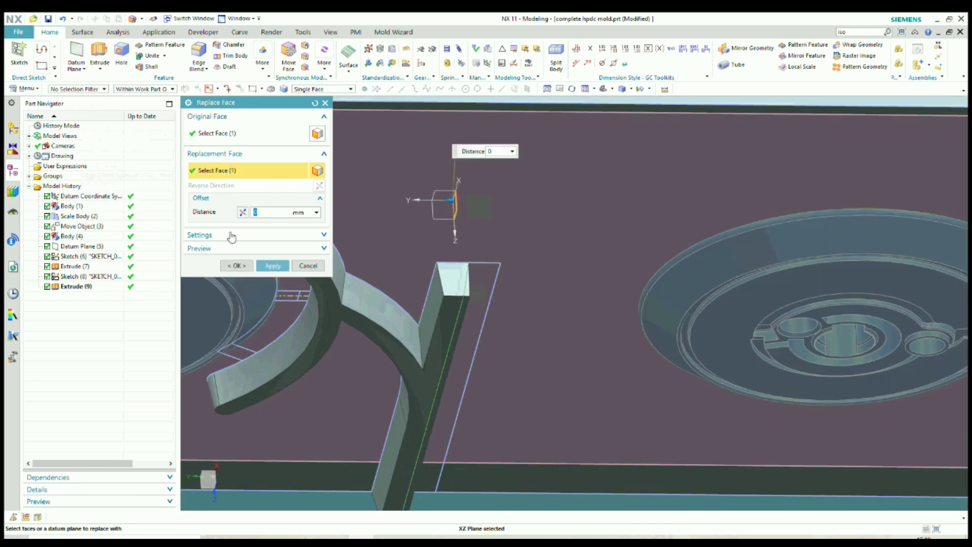
click(236, 266)
scroll(407, 292, down, 4)
middle_drag(464, 291, 460, 243)
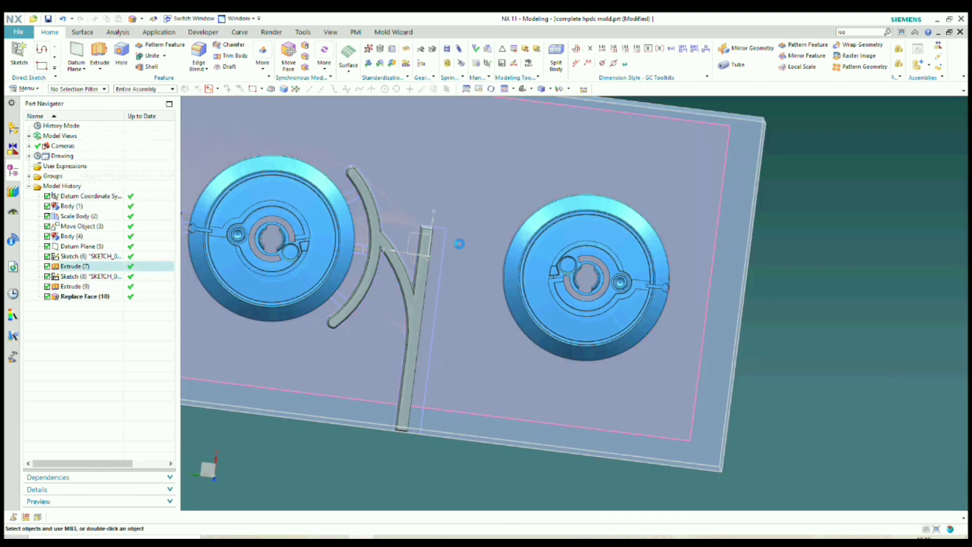
Step: Examine the runner and overflow bodies relative to both castings on the insert block
key(F8)
scroll(458, 241, down, 4)
scroll(441, 263, up, 4)
middle_drag(464, 284, 450, 246)
middle_drag(447, 252, 455, 246)
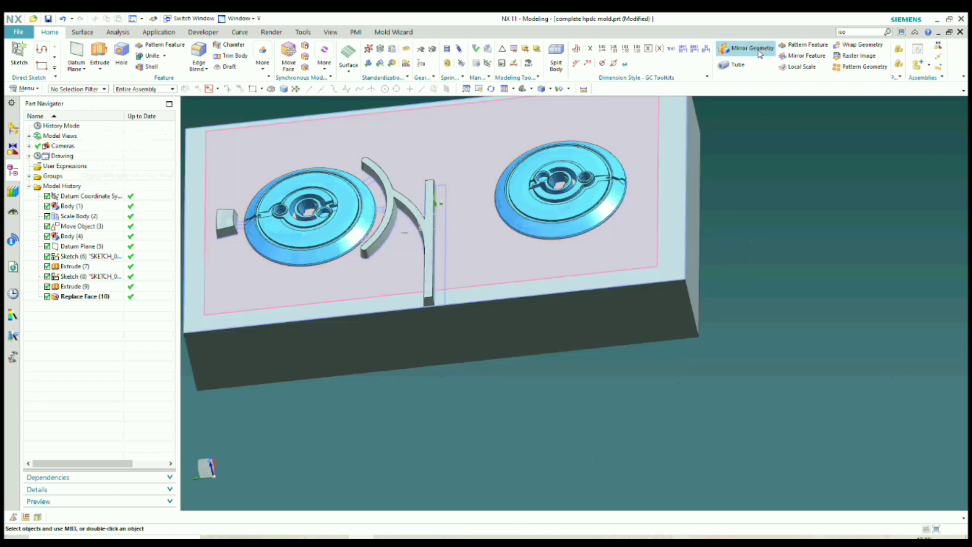
middle_drag(336, 213, 312, 274)
key(F8)
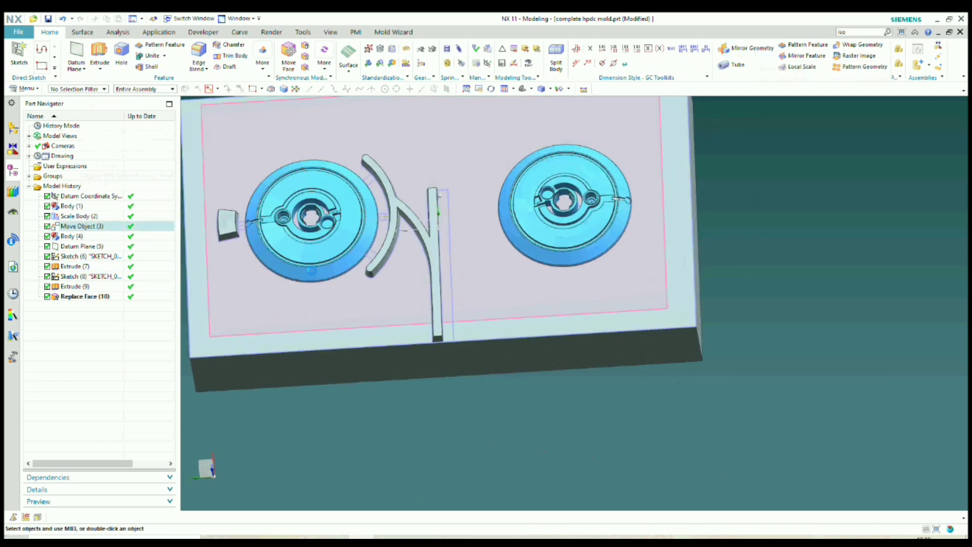
scroll(312, 234, down, 3)
scroll(312, 235, up, 2)
scroll(311, 235, down, 1)
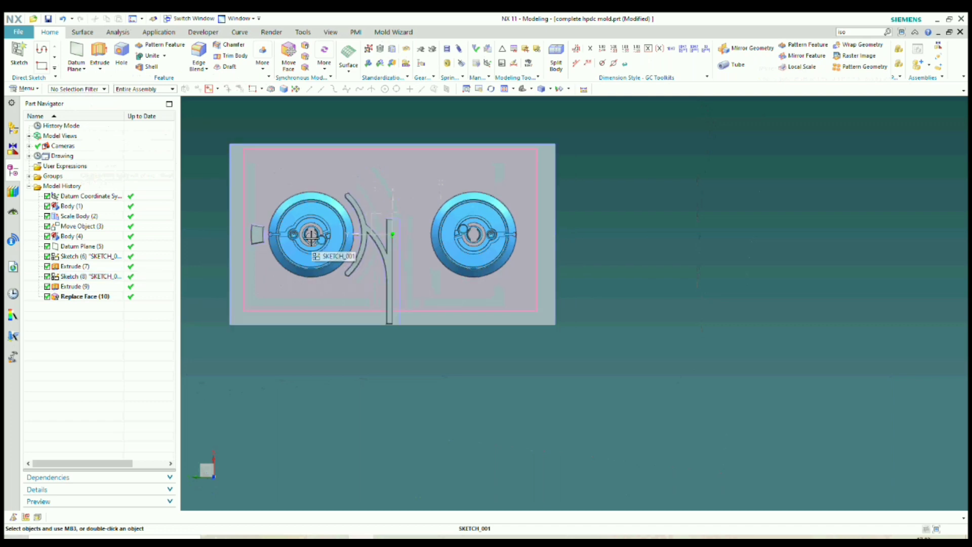
scroll(273, 243, up, 3)
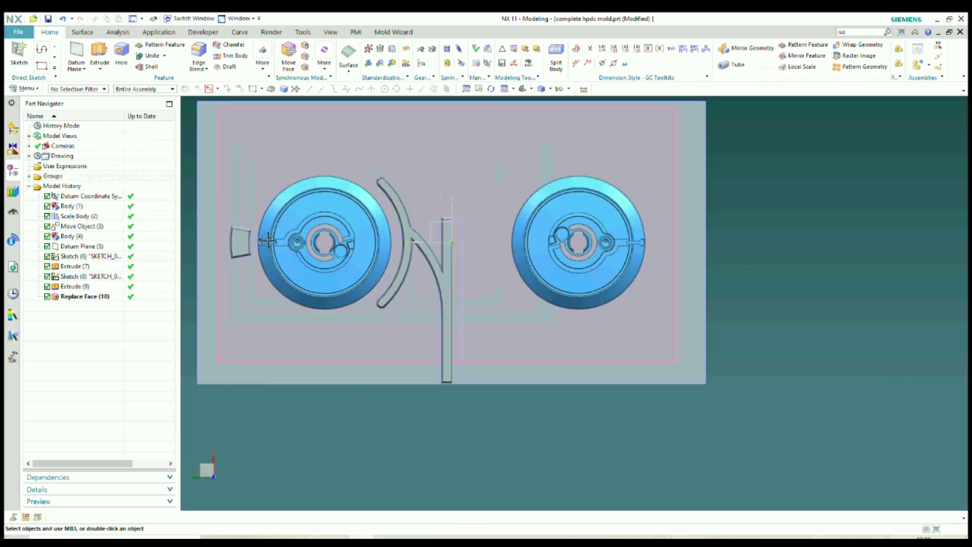
middle_drag(273, 243, 279, 254)
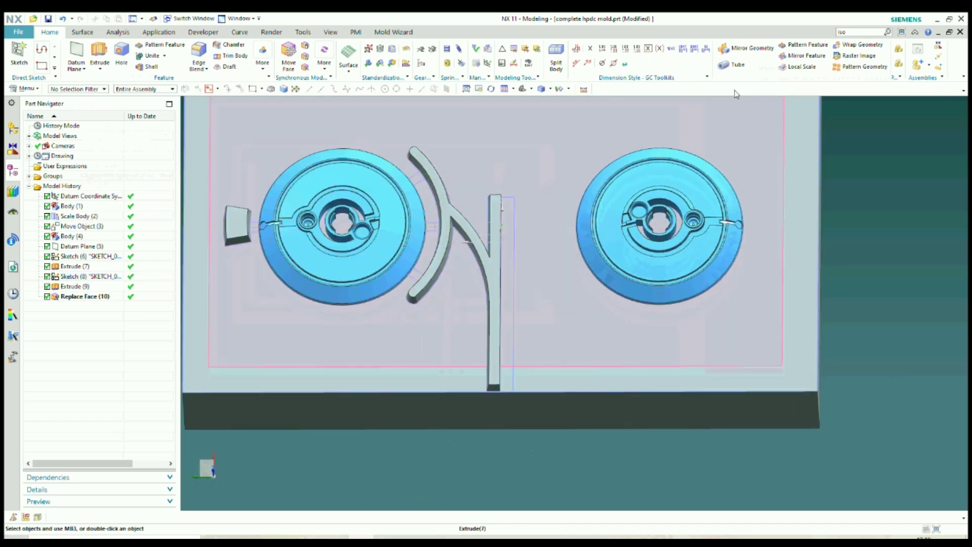
click(744, 48)
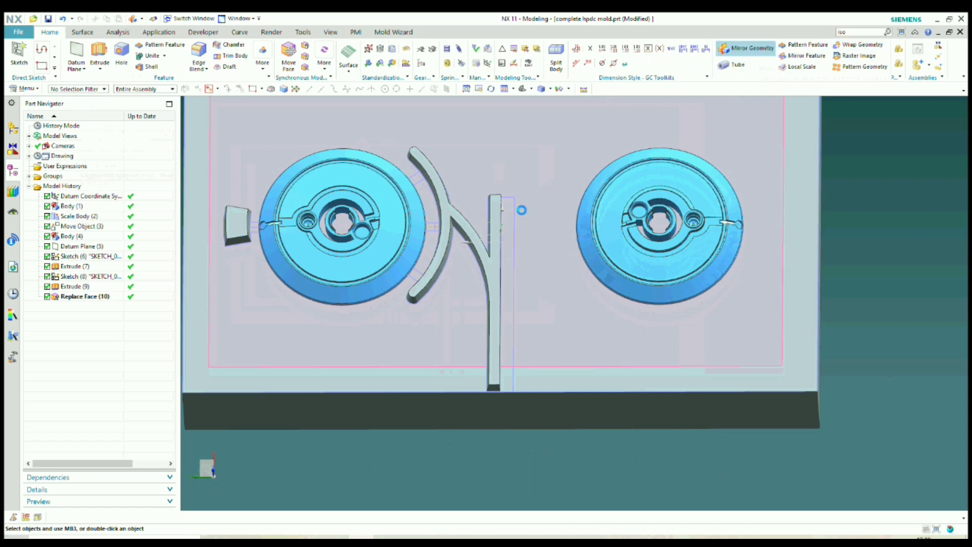
scroll(440, 237, down, 5)
scroll(445, 251, up, 6)
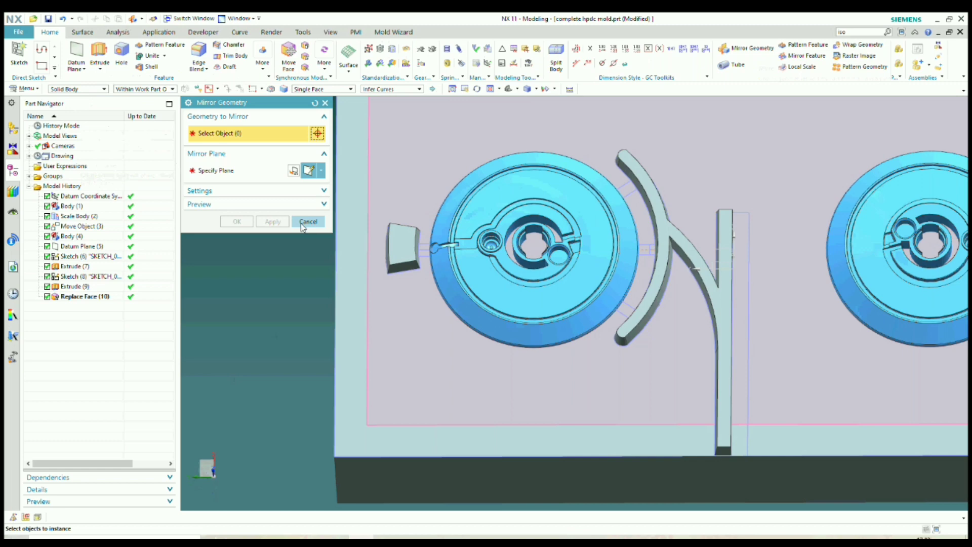
click(304, 223)
scroll(370, 233, down, 4)
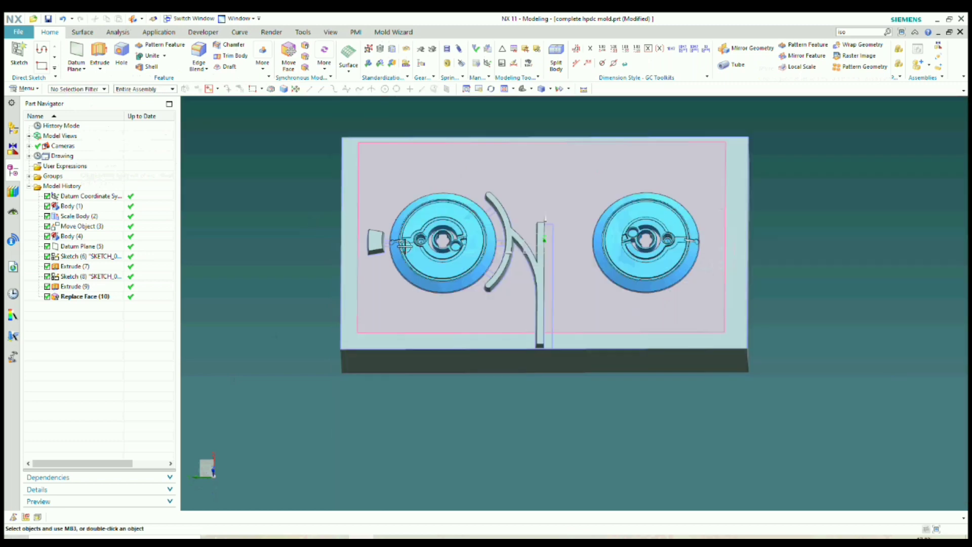
scroll(405, 243, up, 2)
middle_drag(407, 249, 366, 239)
scroll(361, 212, up, 2)
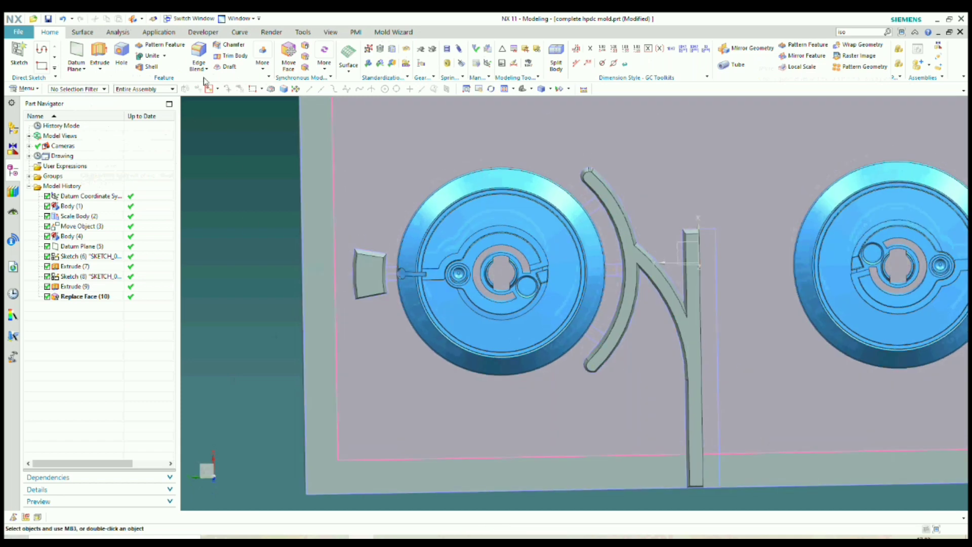
Step: Start an edge blend and select the overflow block's four top-face edges and the two slanted corner edges at one end
click(200, 54)
scroll(354, 258, up, 5)
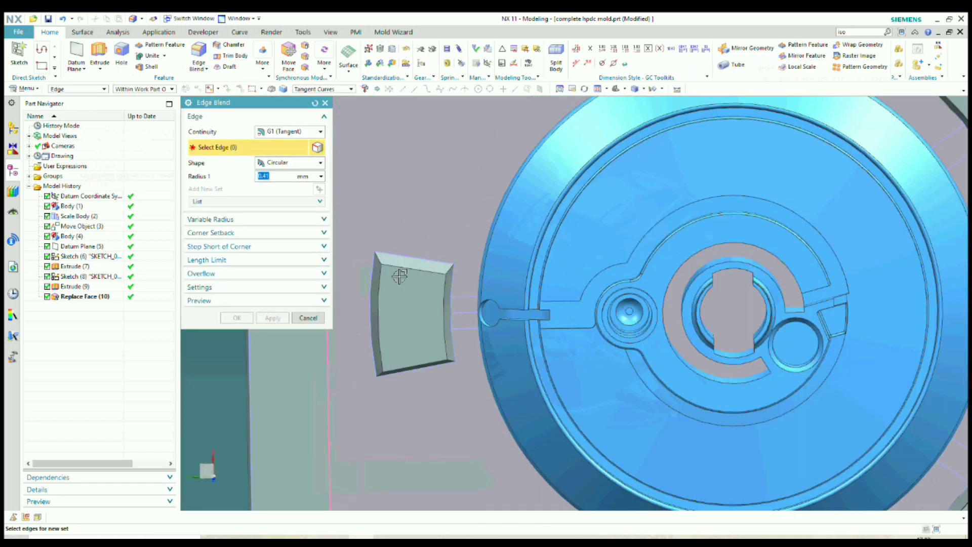
click(365, 253)
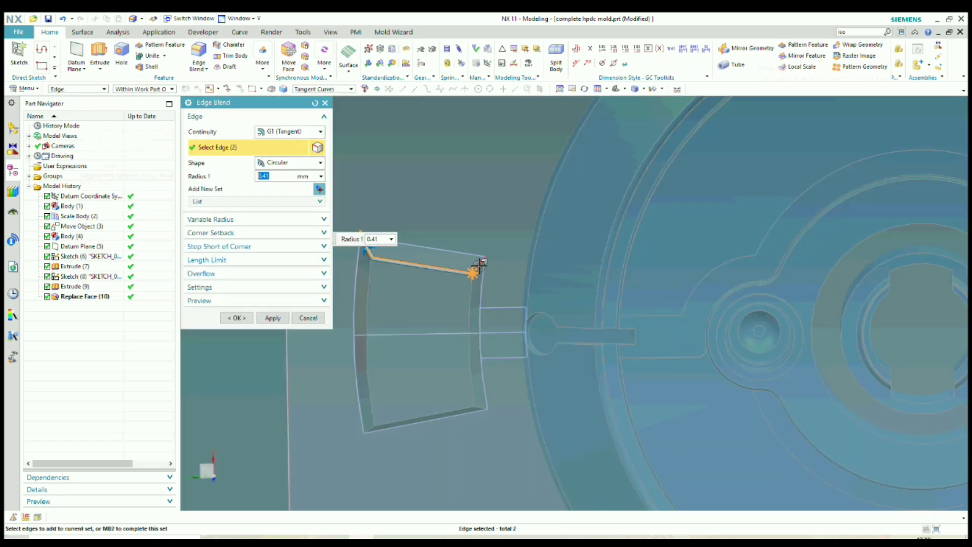
click(479, 265)
click(467, 310)
click(369, 329)
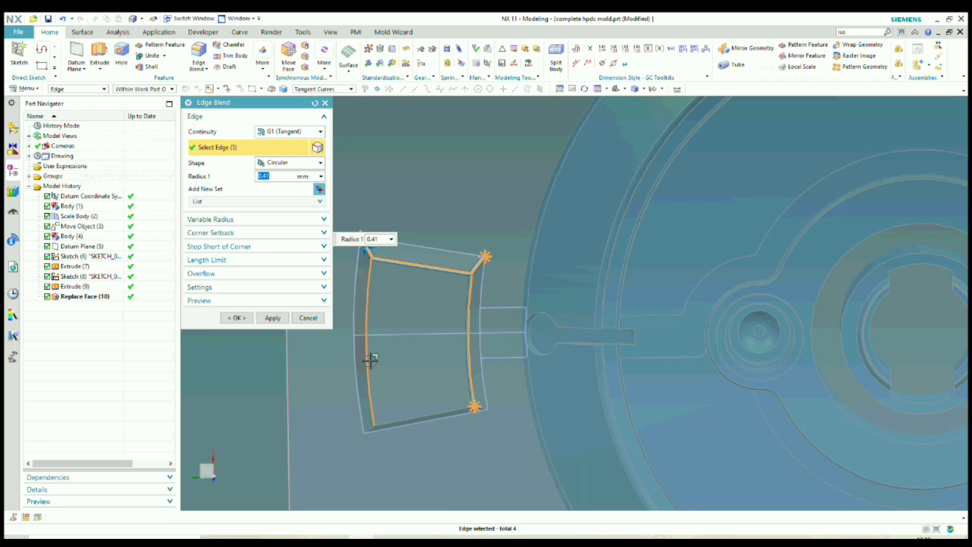
click(401, 421)
Step: Add the overflow block's two remaining slanted corner edges to the blend selection
scroll(370, 430, up, 3)
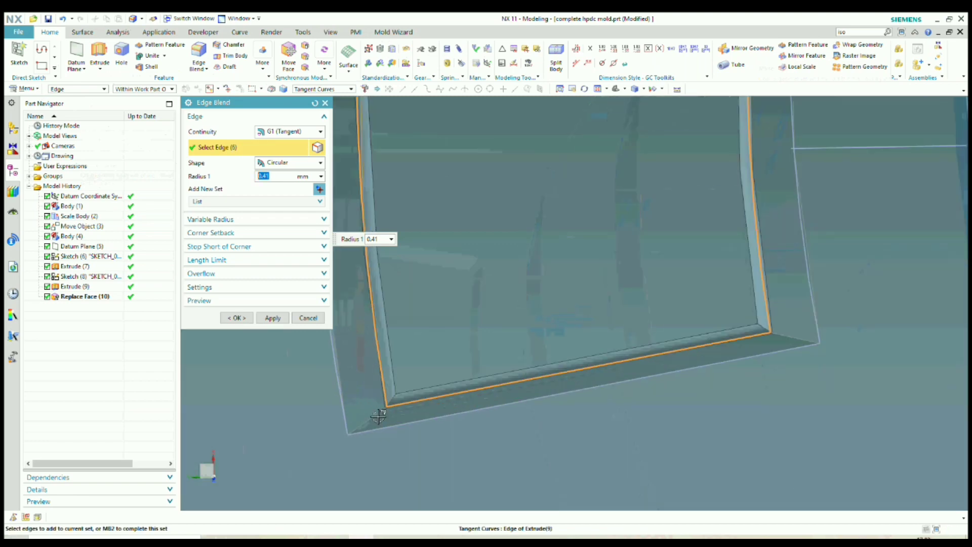
click(347, 430)
scroll(541, 392, up, 2)
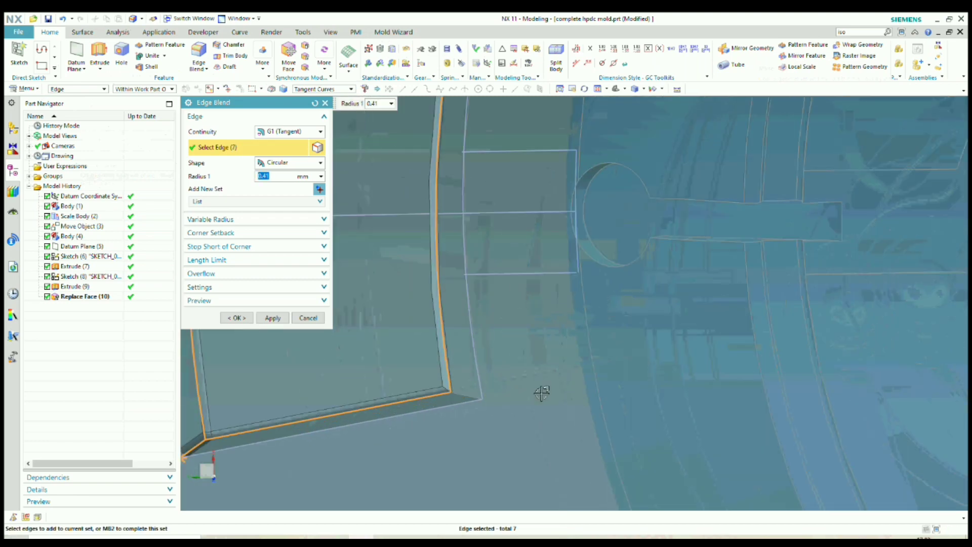
scroll(461, 400, down, 5)
scroll(444, 397, up, 5)
click(448, 400)
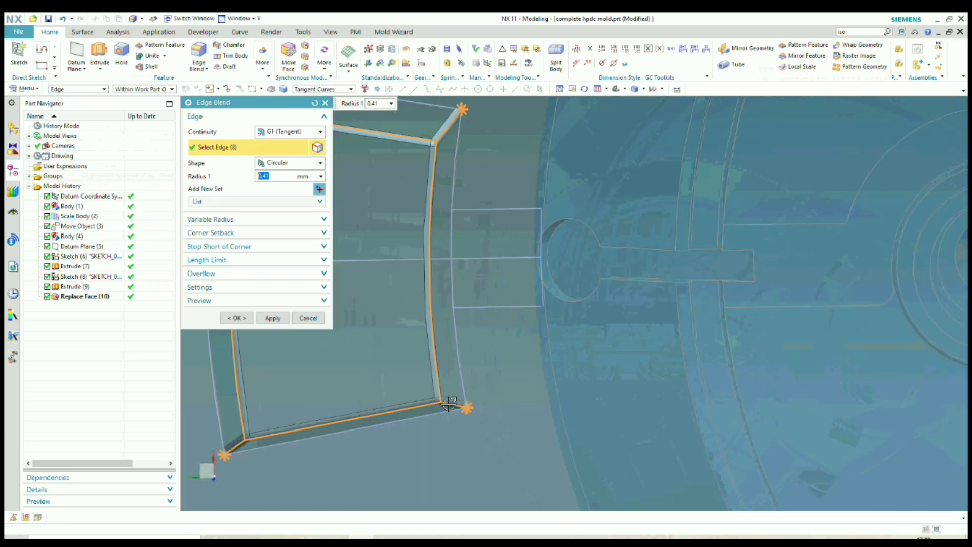
Step: Preview the overflow's edge blend at 4 mm and set its radius to 3 mm
scroll(356, 293, down, 4)
scroll(396, 321, up, 2)
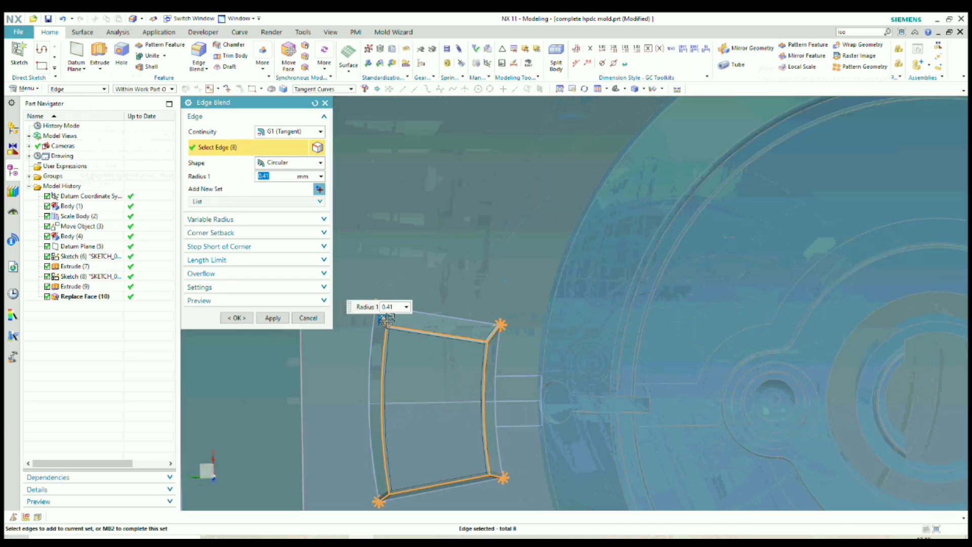
text(3)
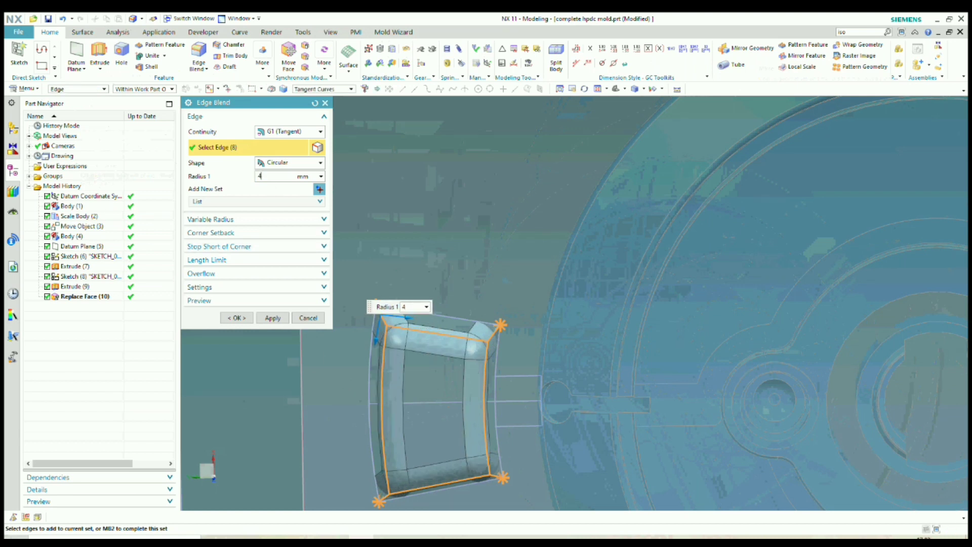
key(Return)
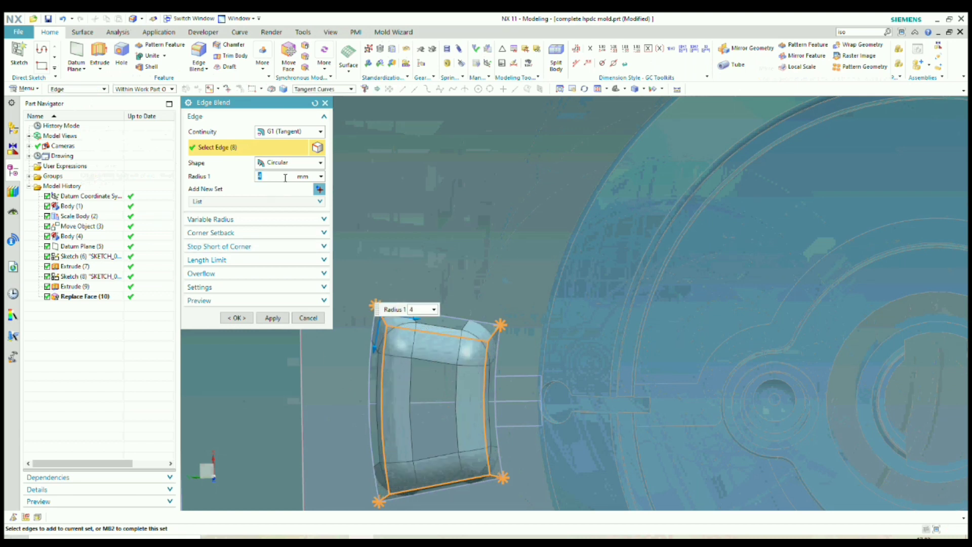
text(3)
scroll(556, 316, down, 5)
scroll(481, 217, down, 4)
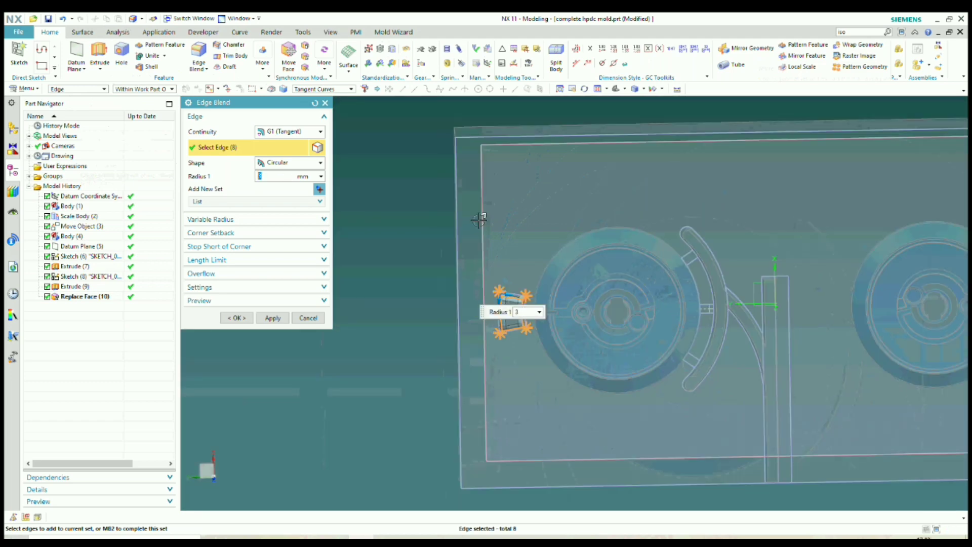
Step: Try to add the top edges of the arc-shaped runner, its branch and the vertical runner to the 3 mm blend
scroll(675, 250, up, 4)
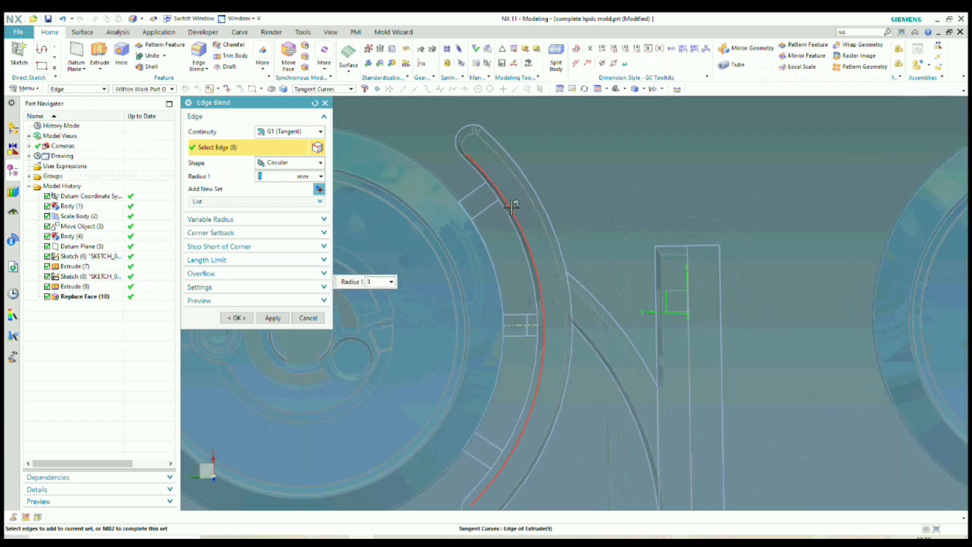
click(511, 209)
scroll(534, 232, up, 2)
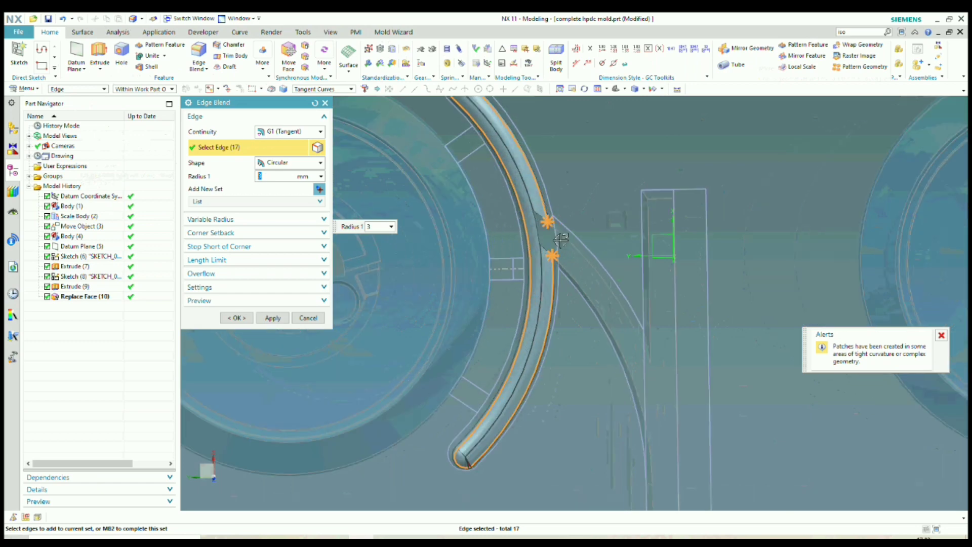
click(565, 263)
click(565, 271)
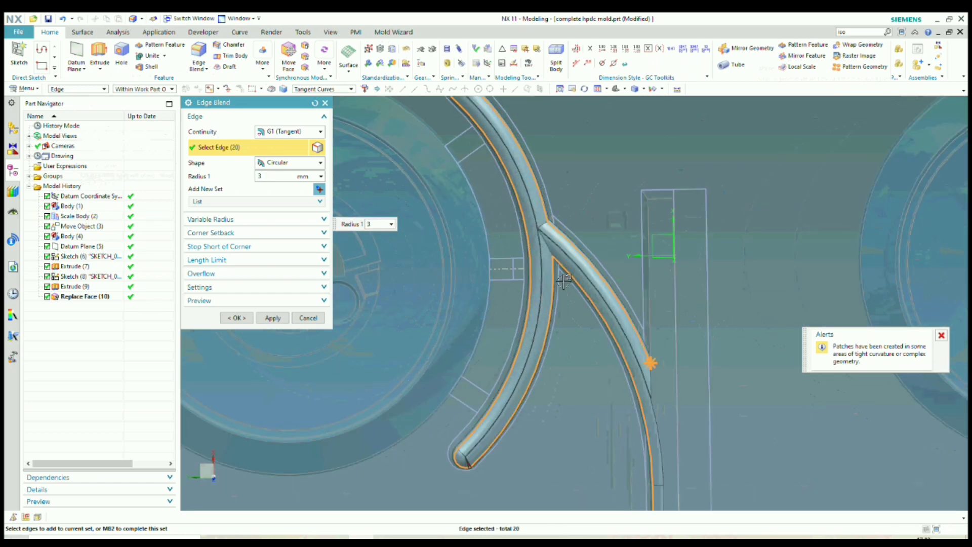
scroll(582, 256, down, 3)
scroll(611, 268, up, 3)
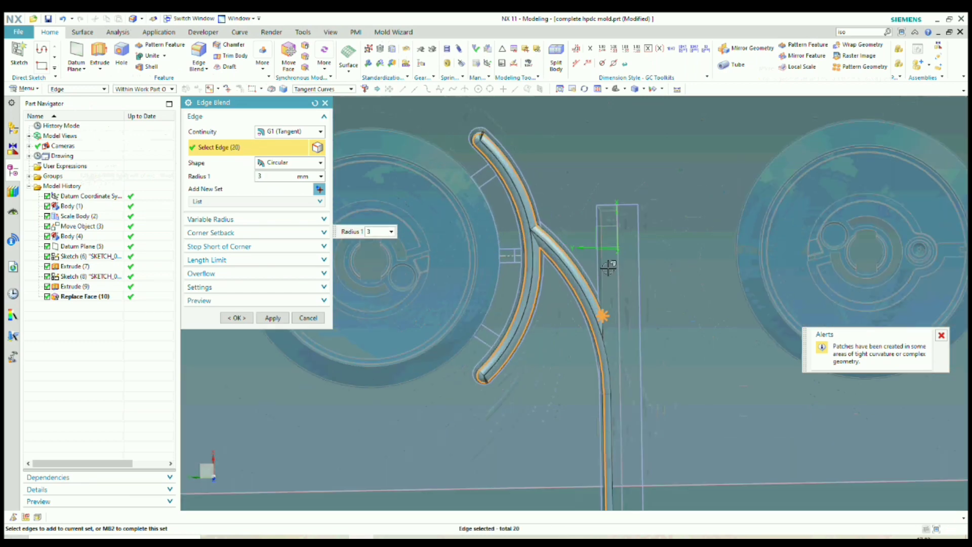
click(611, 276)
scroll(610, 253, down, 2)
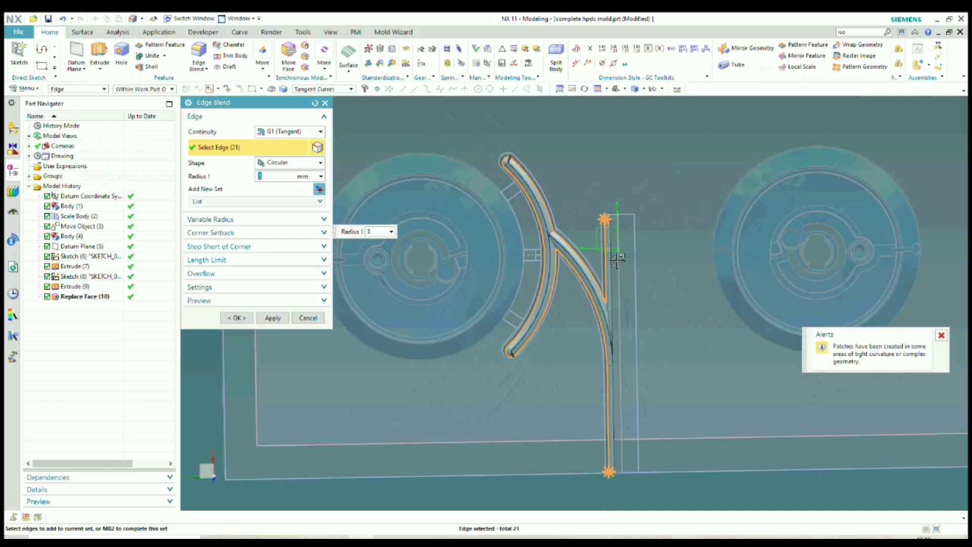
scroll(608, 238, up, 4)
click(608, 234)
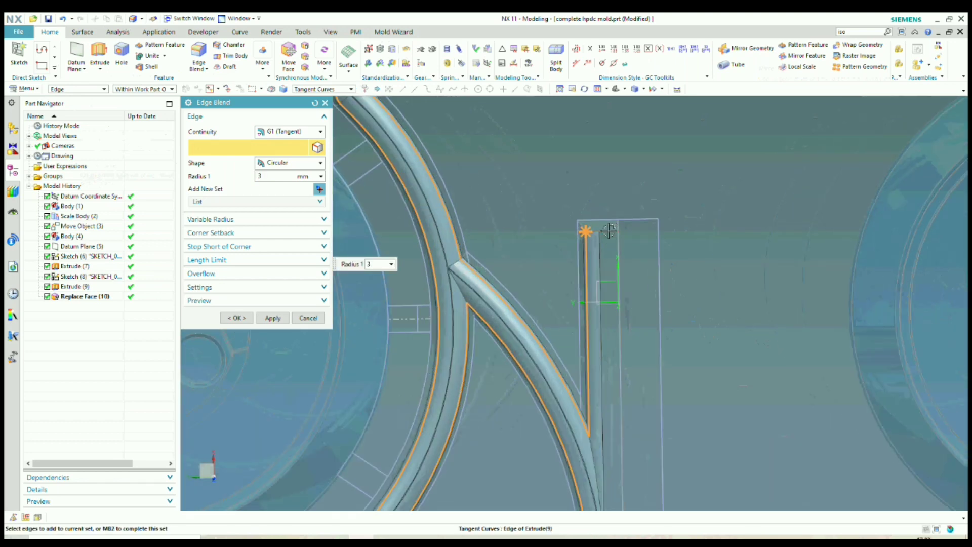
scroll(604, 209, down, 4)
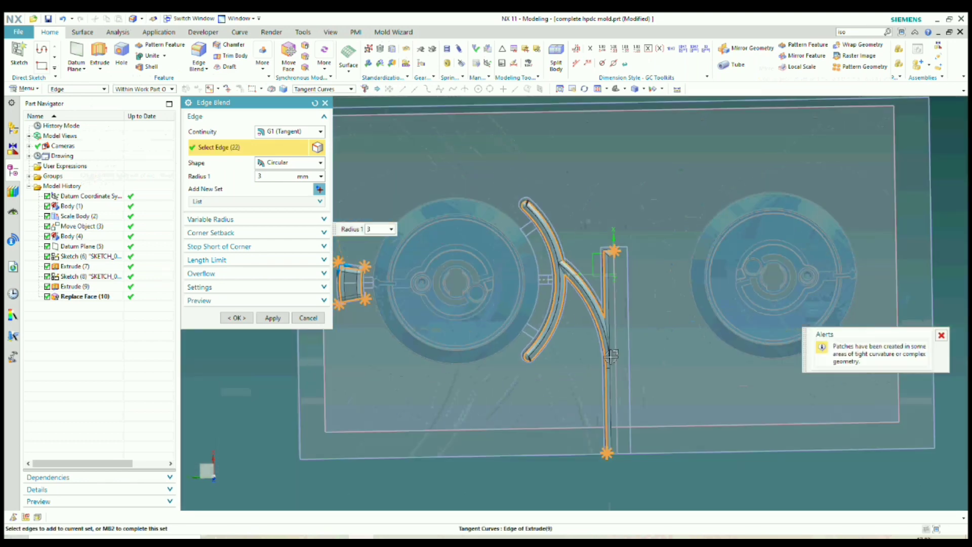
scroll(602, 205, up, 2)
scroll(602, 204, up, 1)
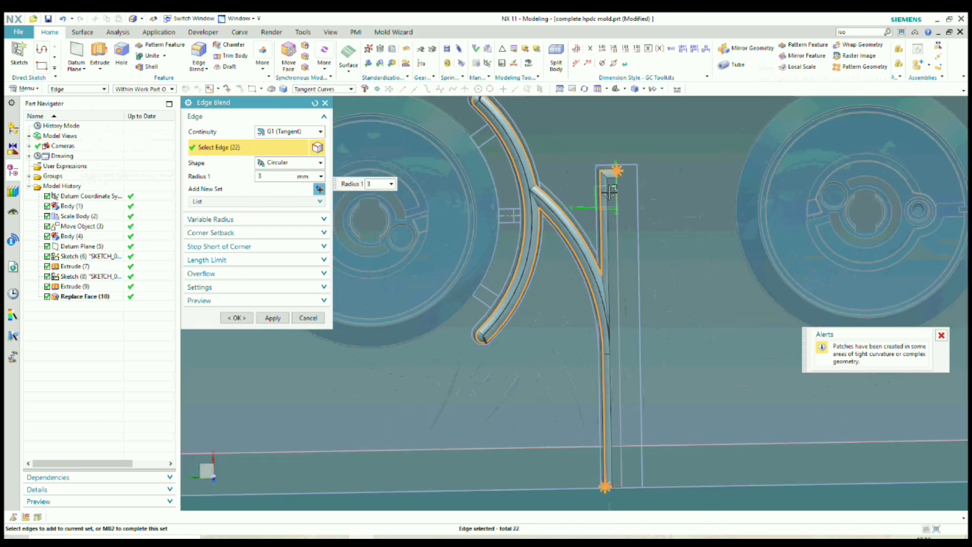
Step: Remove all runner edges from the blend selection and apply the 3 mm edge blend to the overflow block only
shift+click(605, 172)
shift+click(601, 185)
scroll(551, 219, down, 3)
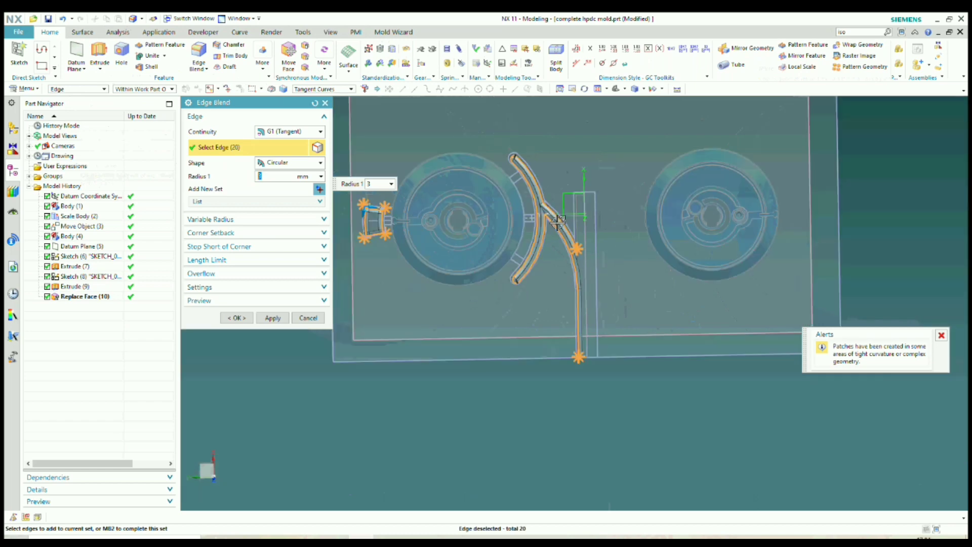
scroll(557, 222, up, 3)
scroll(566, 223, up, 1)
shift+click(546, 232)
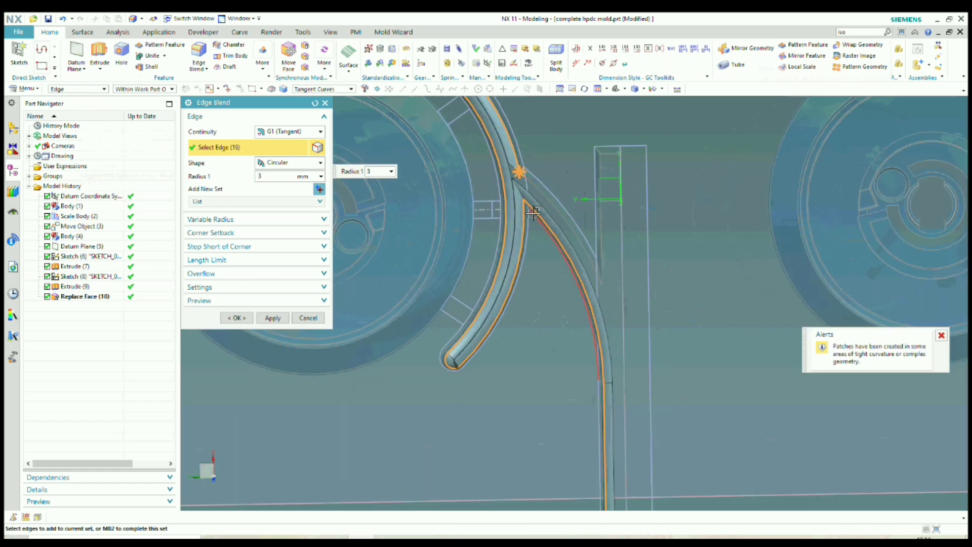
shift+click(533, 213)
shift+click(523, 221)
scroll(511, 206, down, 4)
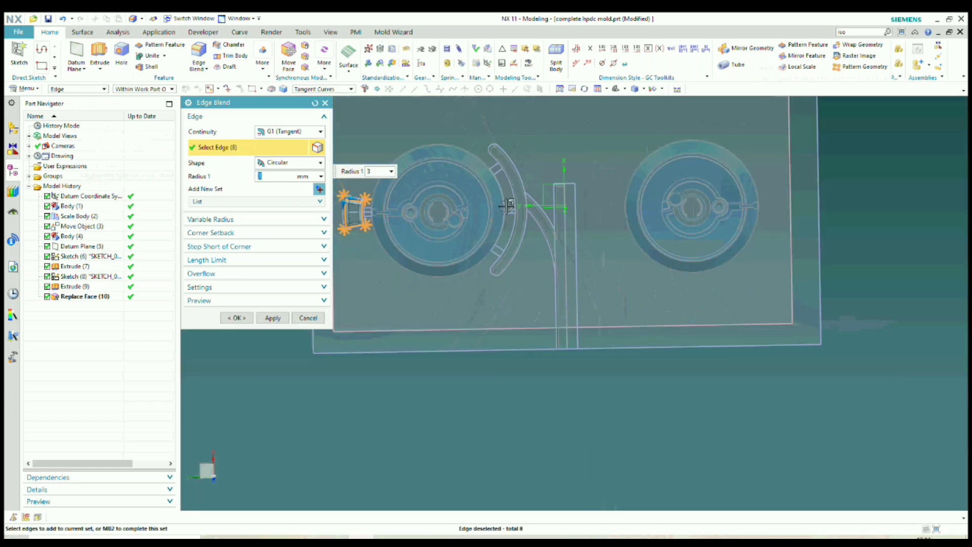
click(272, 318)
click(308, 317)
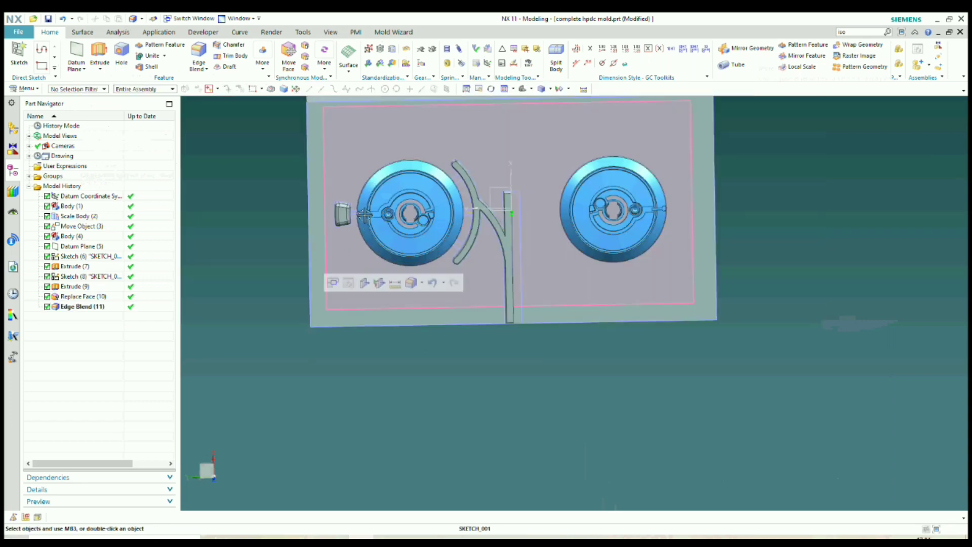
Step: Try to pick the overflow block on its own as the object for a circular geometry pattern
scroll(330, 227, up, 5)
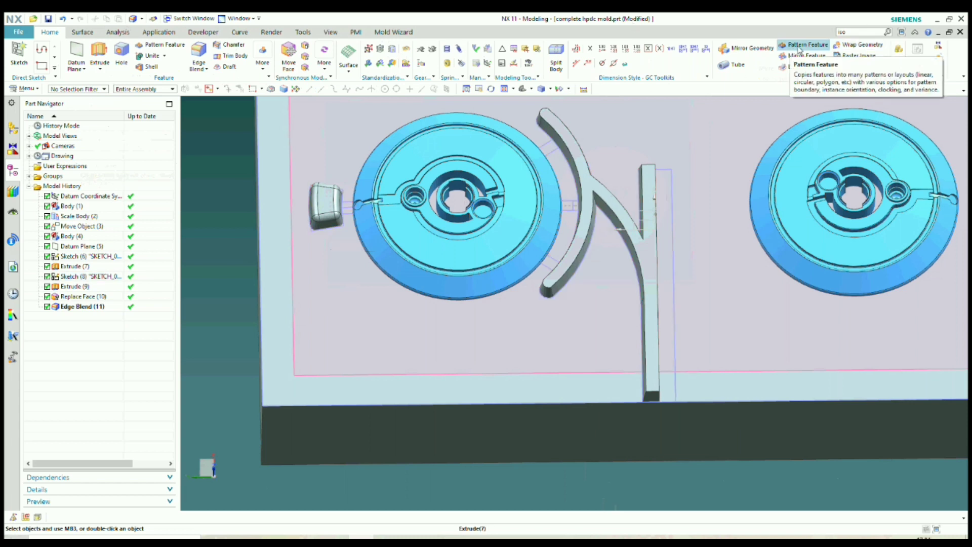
click(746, 49)
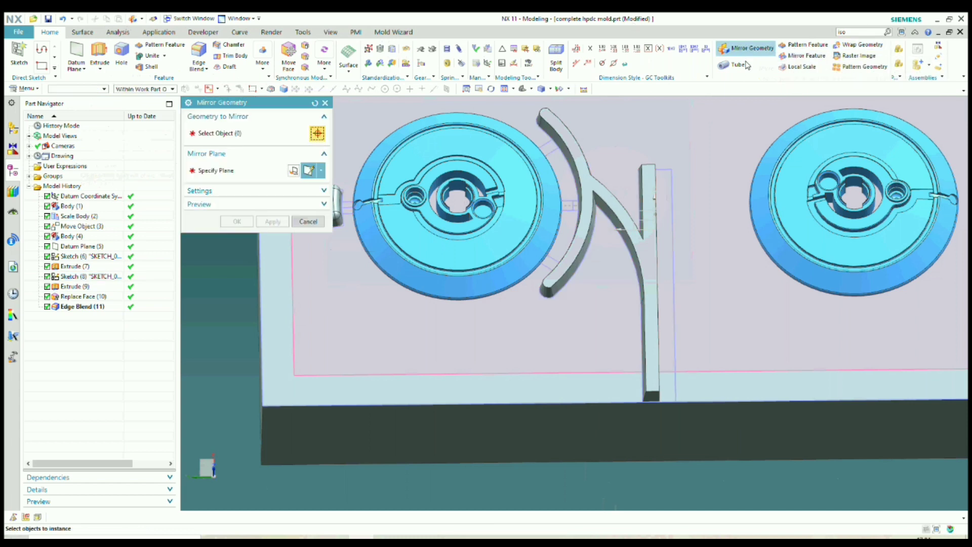
click(307, 221)
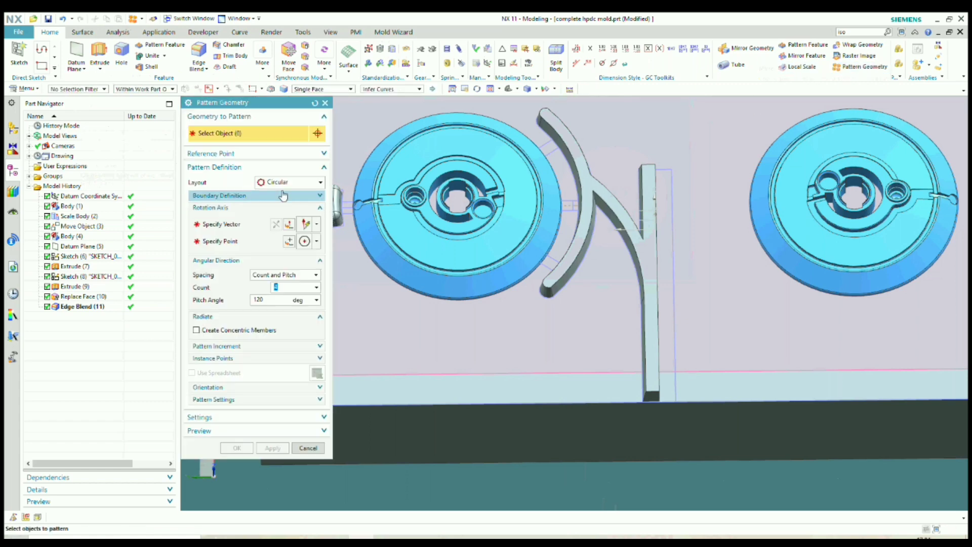
scroll(385, 203, up, 2)
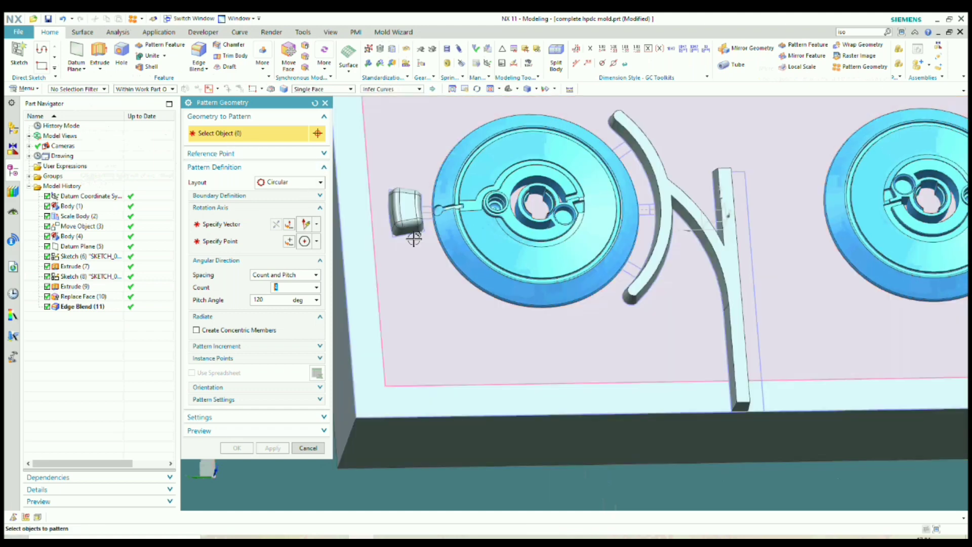
middle_drag(401, 207, 532, 148)
right_click(534, 144)
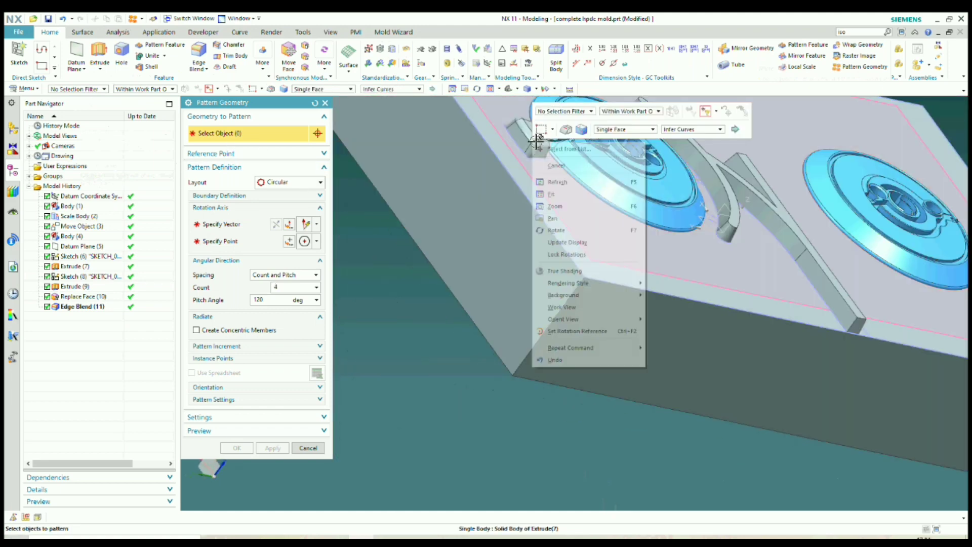
click(549, 150)
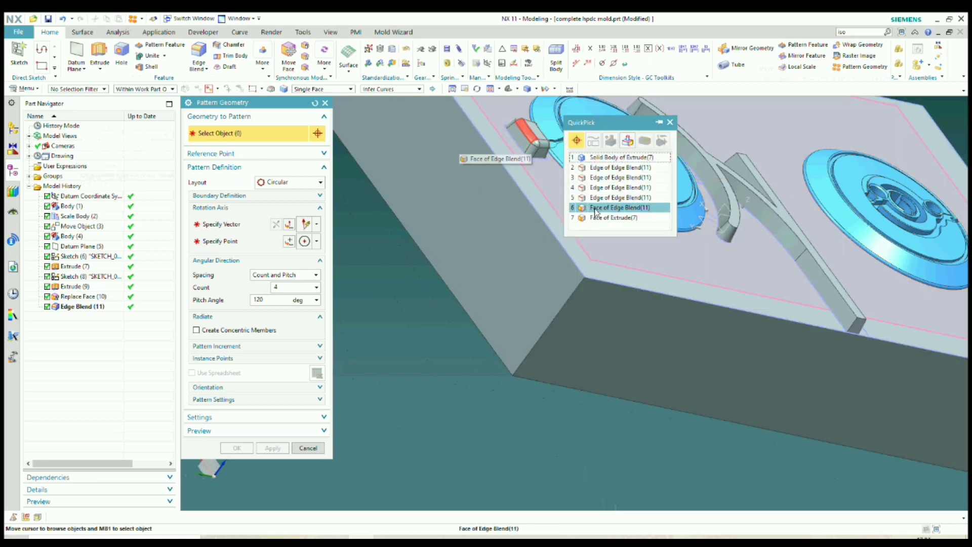
click(670, 122)
Step: Temporarily hide the insert block to check whether the runner and overflow are separate bodies, leaving the geometry pattern uncreated
scroll(542, 200, down, 5)
middle_drag(528, 251, 526, 251)
key(ctrl+shift+i)
click(597, 268)
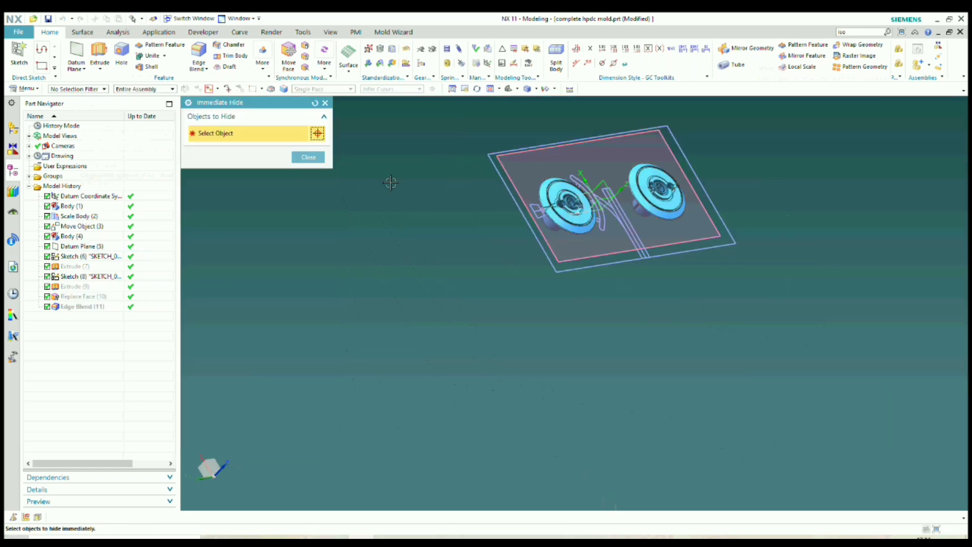
click(308, 157)
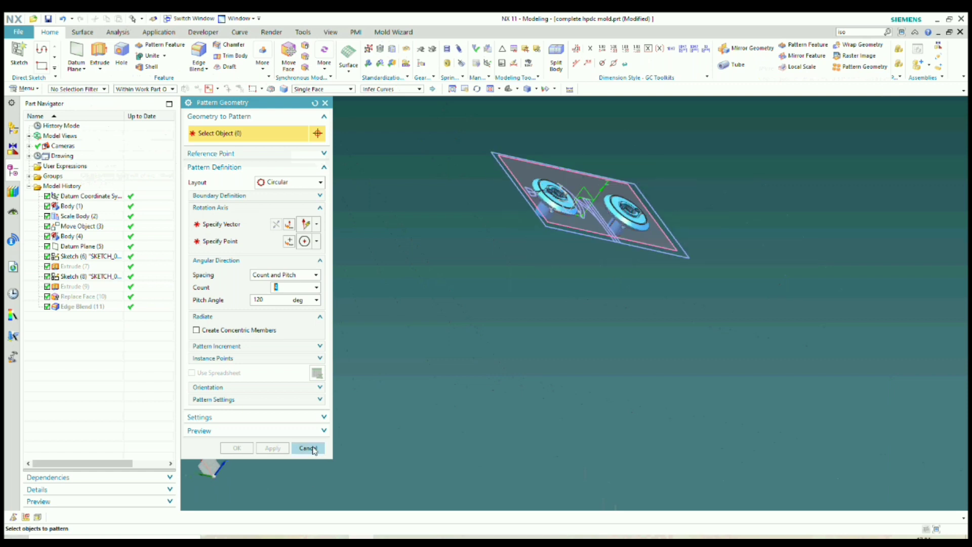
click(308, 448)
Step: Edit the runner extrusion, Extrude (9), to use Boolean None instead of uniting with the insert block
double_click(71, 286)
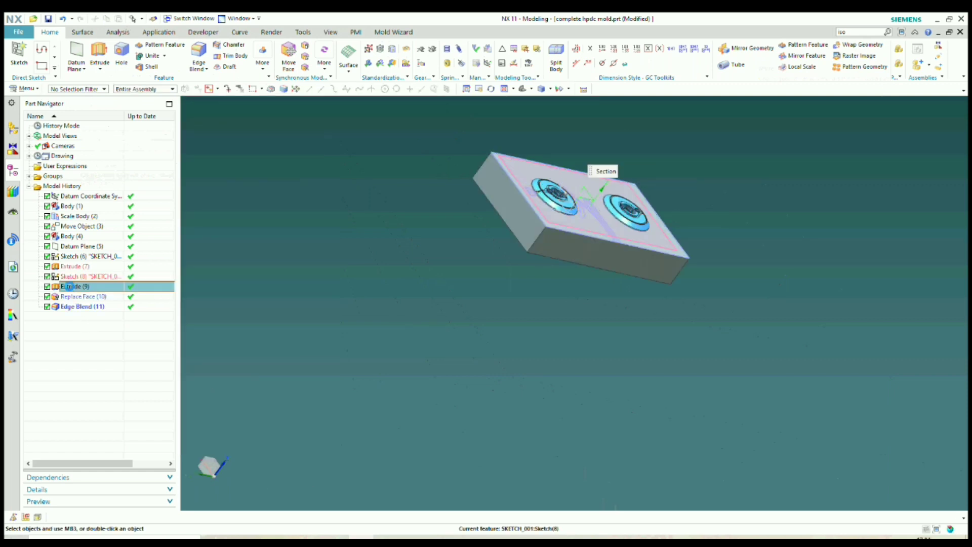
click(298, 293)
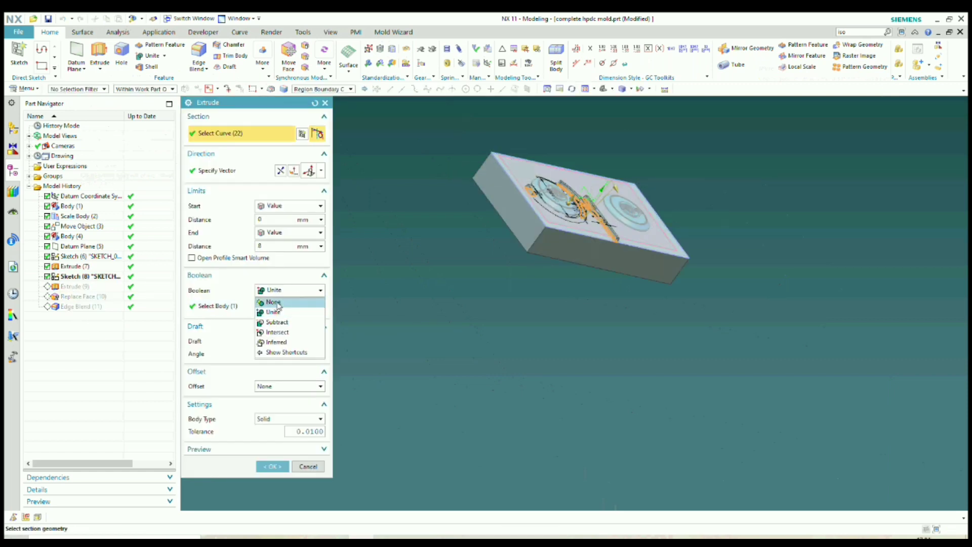
click(274, 287)
click(271, 449)
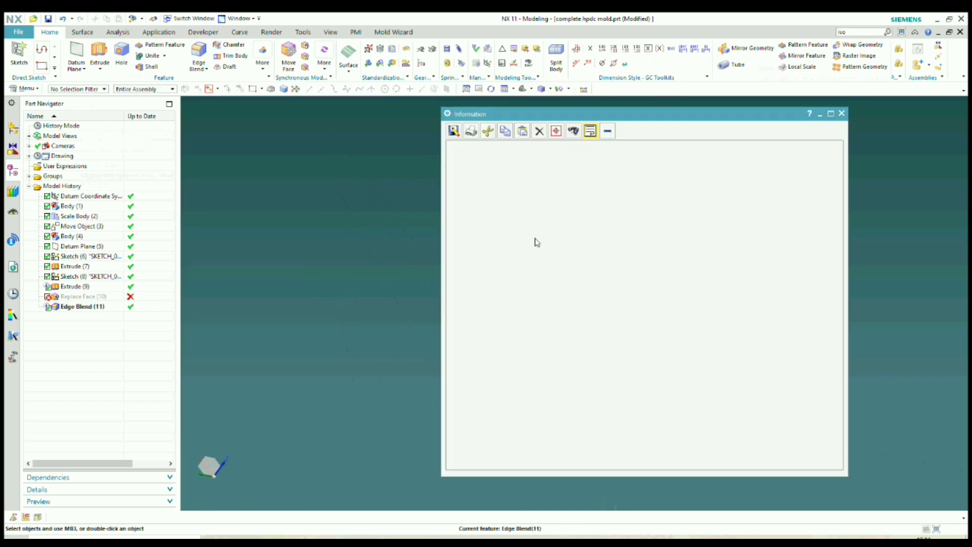
Step: Dismiss the update information and delete the failed Replace Face feature from the model history
click(840, 113)
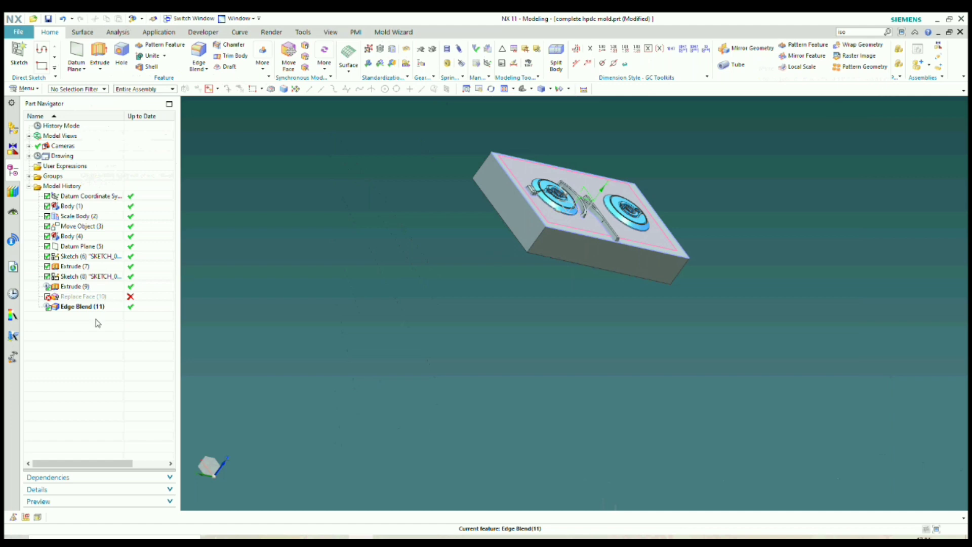
right_click(98, 299)
click(119, 236)
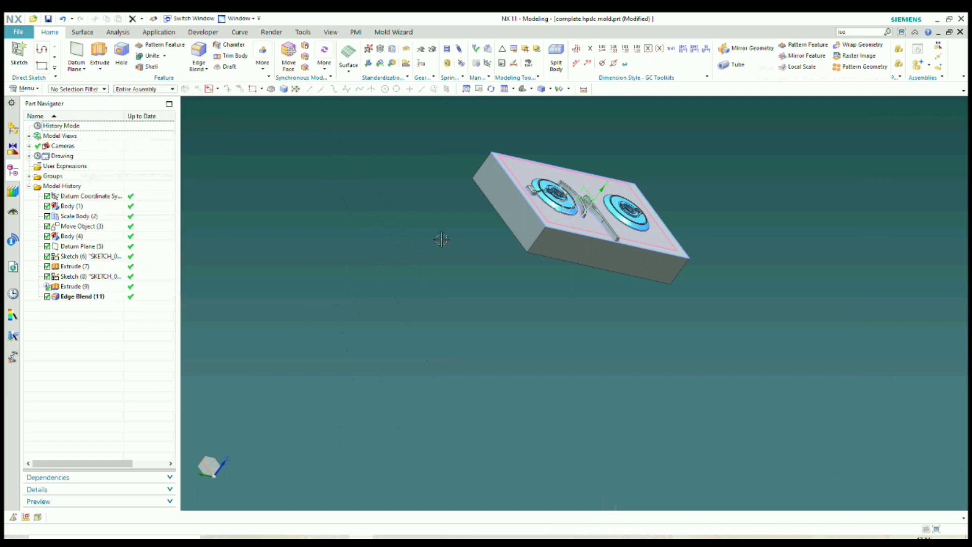
scroll(594, 209, up, 3)
middle_drag(594, 209, 555, 256)
scroll(560, 217, up, 1)
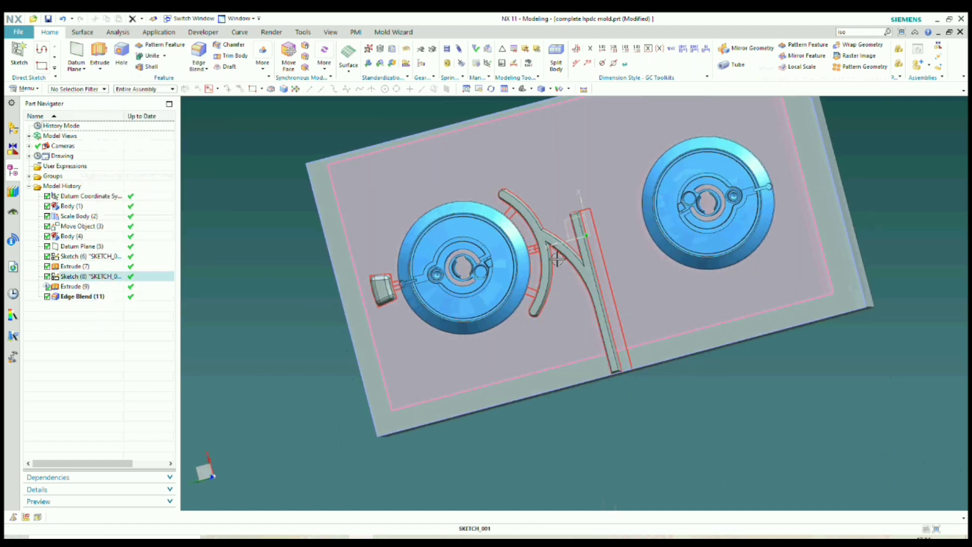
key(F8)
scroll(581, 237, down, 1)
scroll(398, 238, up, 2)
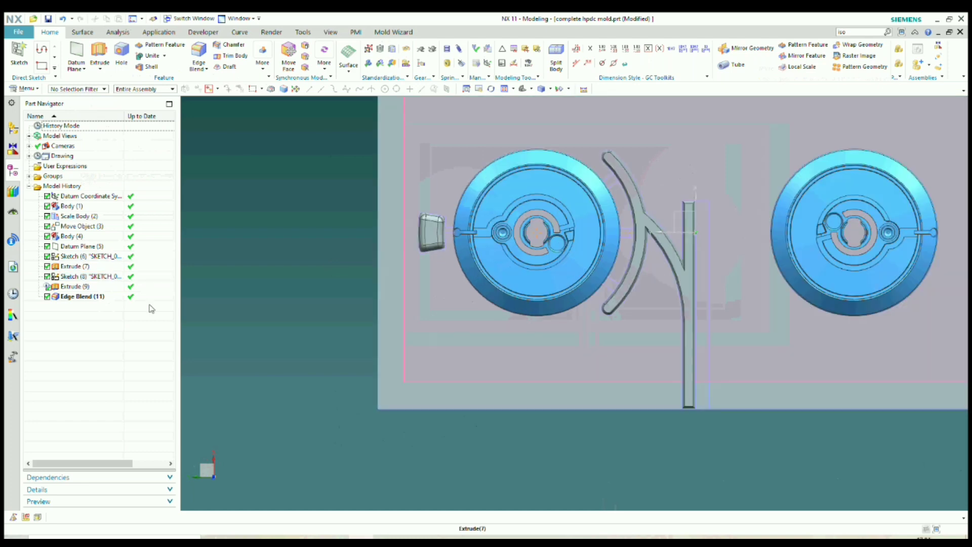
right_click(100, 299)
click(126, 346)
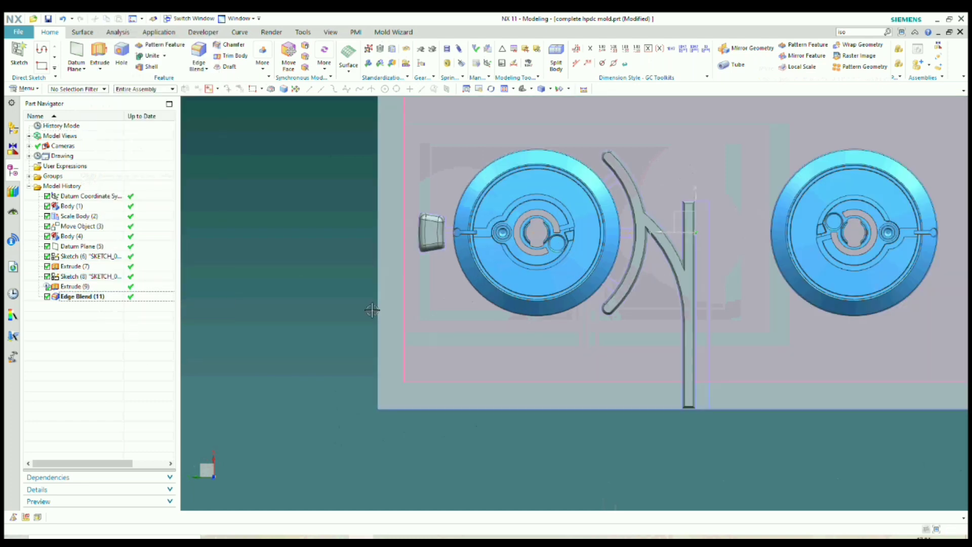
middle_drag(650, 309, 644, 312)
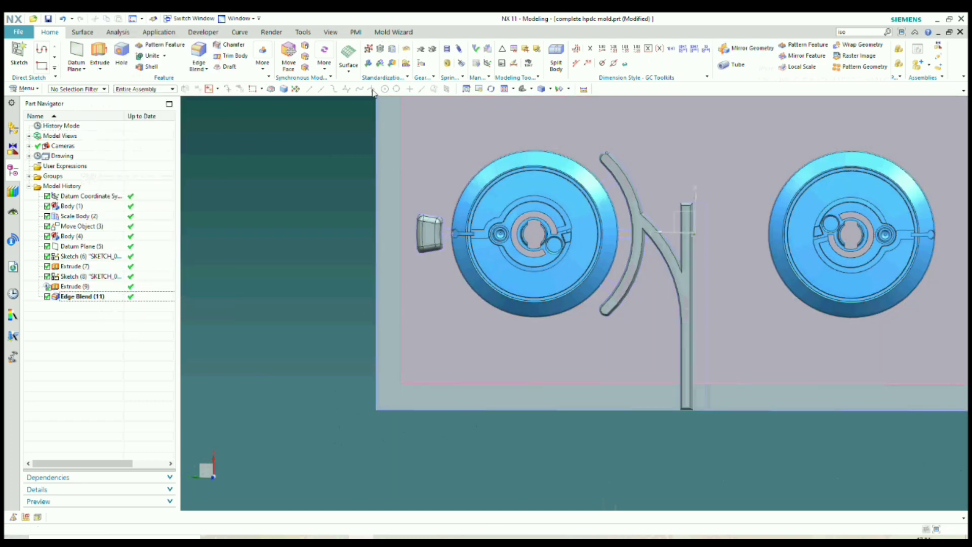
Step: Replace the drafted side face of the straight runner with the XZ plane of the datum coordinate system
click(305, 56)
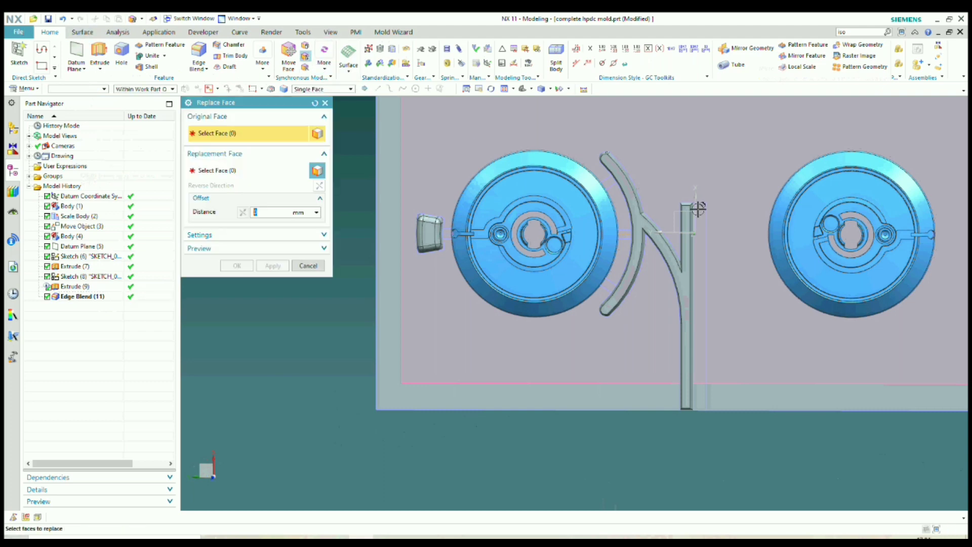
scroll(683, 221, up, 3)
scroll(683, 221, down, 1)
scroll(683, 222, up, 2)
click(685, 225)
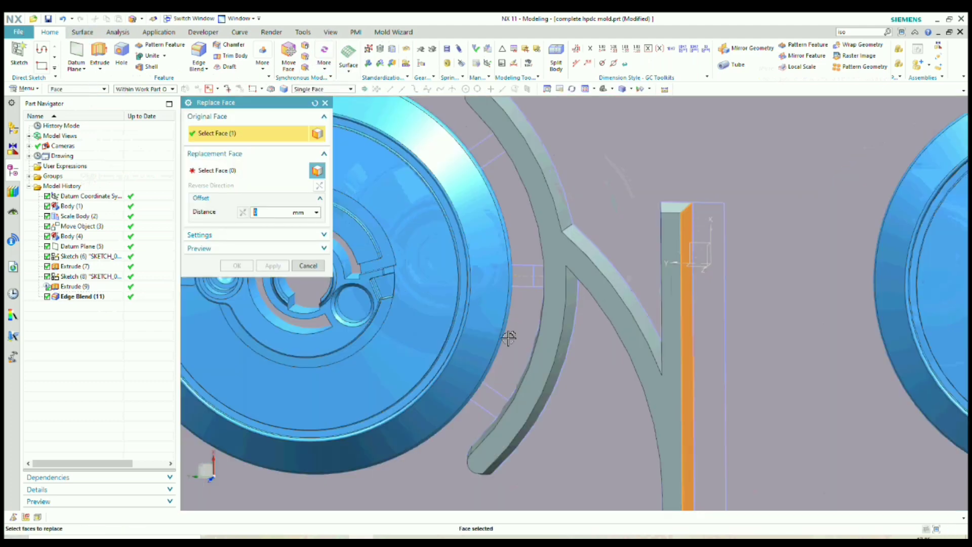
click(235, 170)
scroll(368, 208, down, 1)
middle_drag(516, 240, 610, 258)
scroll(617, 258, up, 1)
scroll(620, 259, down, 2)
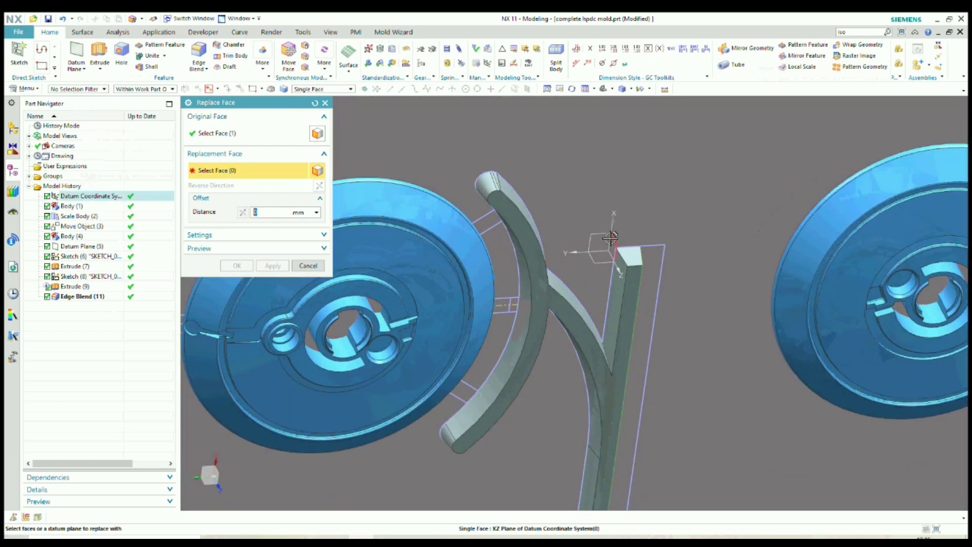
click(613, 276)
click(239, 271)
scroll(434, 268, down, 4)
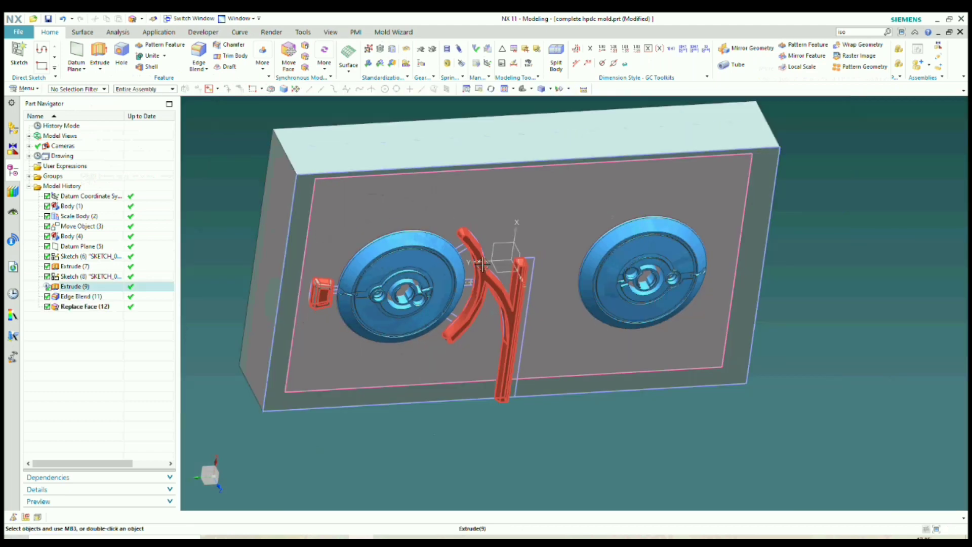
Step: Set up a circular geometry pattern of the overflow block about the Z axis through the centre of the adjacent disc casting
mouse_move(463, 268)
middle_down()
mouse_move(479, 247)
mouse_move(459, 274)
mouse_move(463, 263)
middle_up()
key(F8)
scroll(458, 276, up, 2)
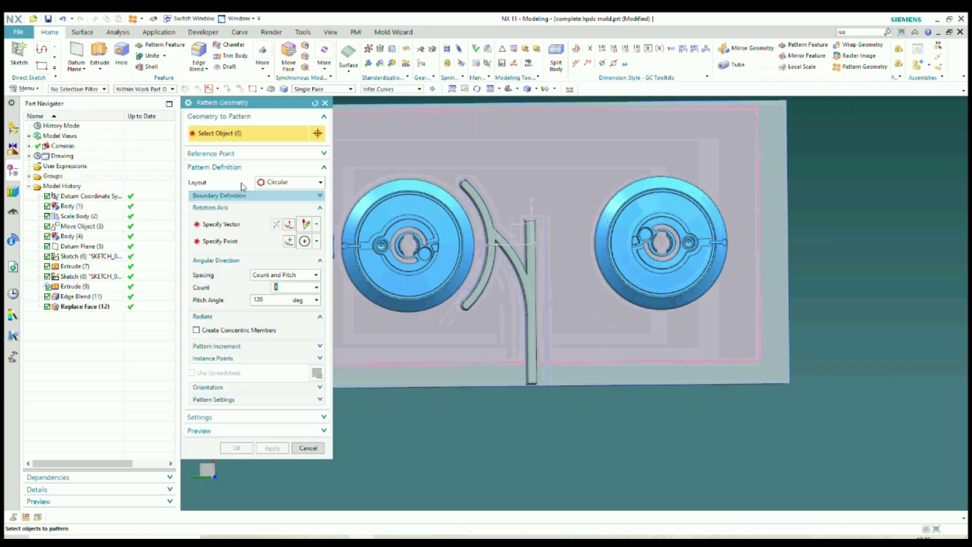
scroll(598, 267, up, 3)
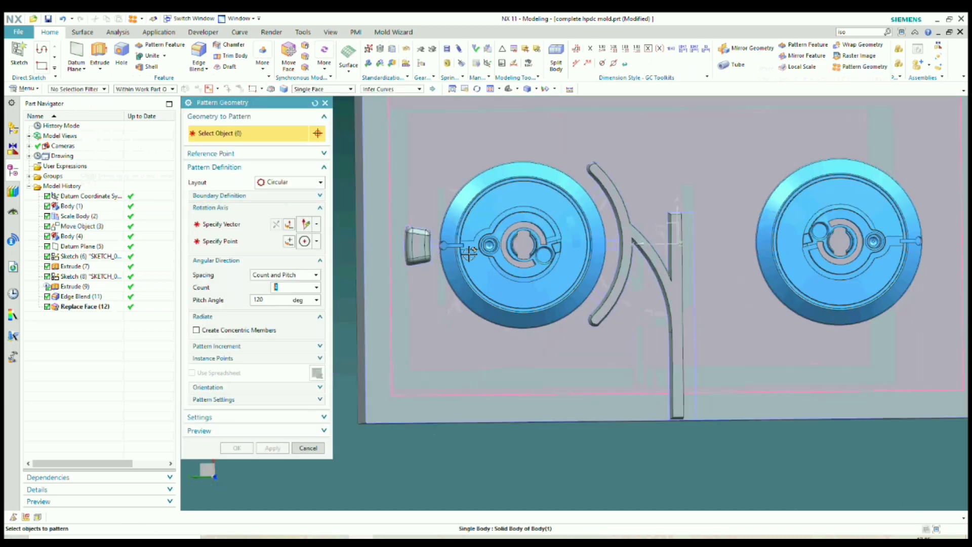
click(400, 243)
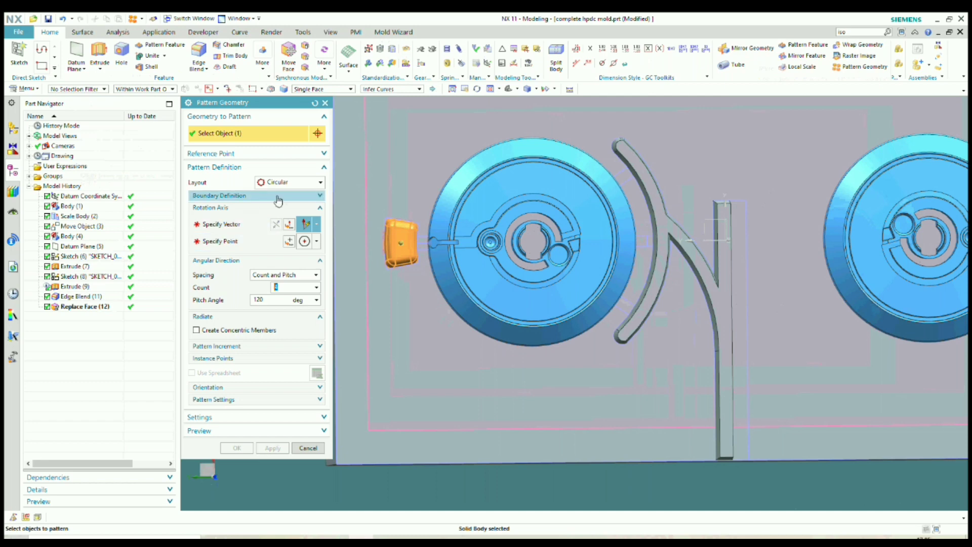
click(234, 226)
scroll(628, 206, up, 1)
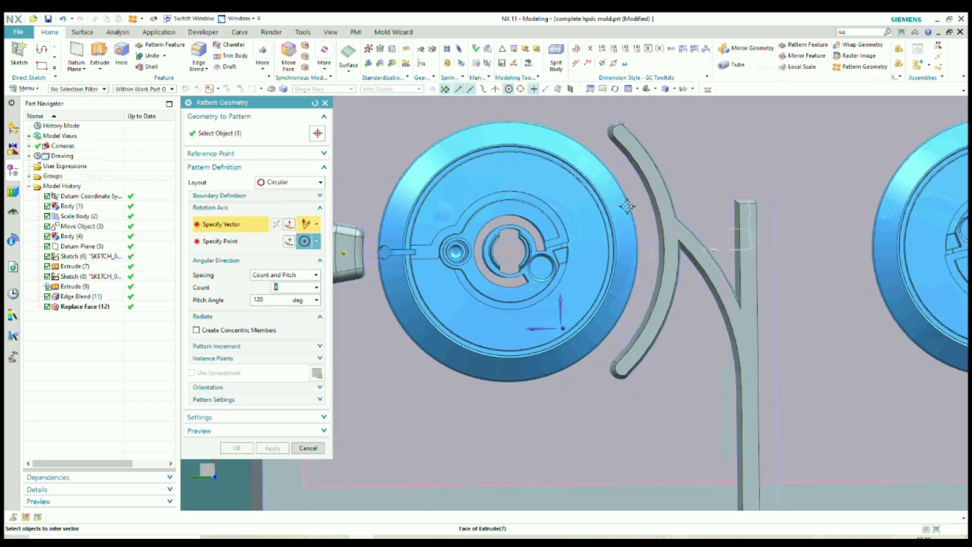
click(601, 202)
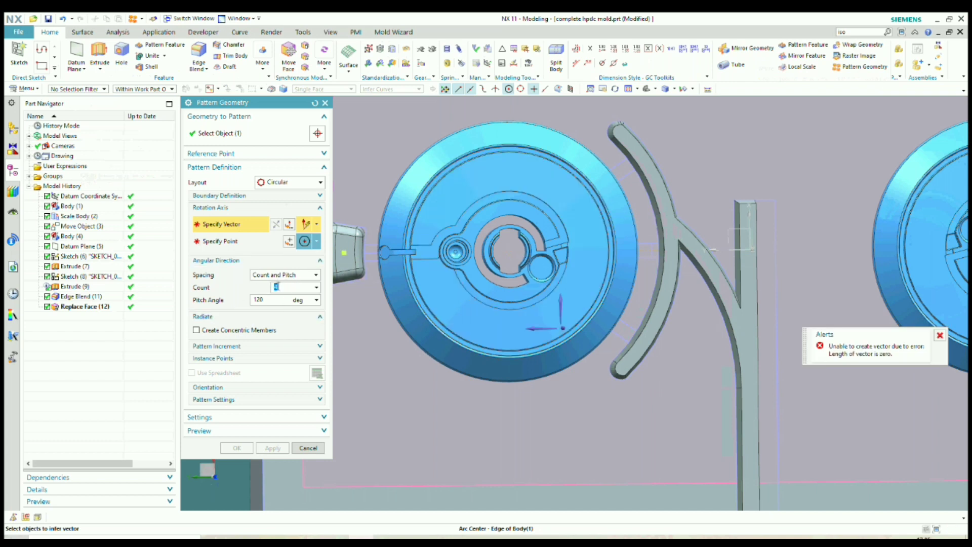
click(563, 327)
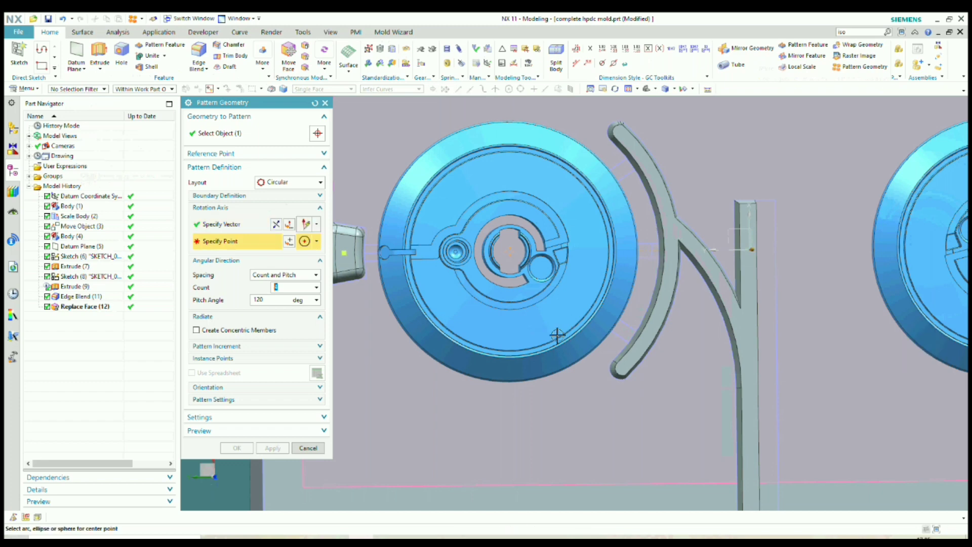
click(568, 158)
scroll(536, 203, down, 2)
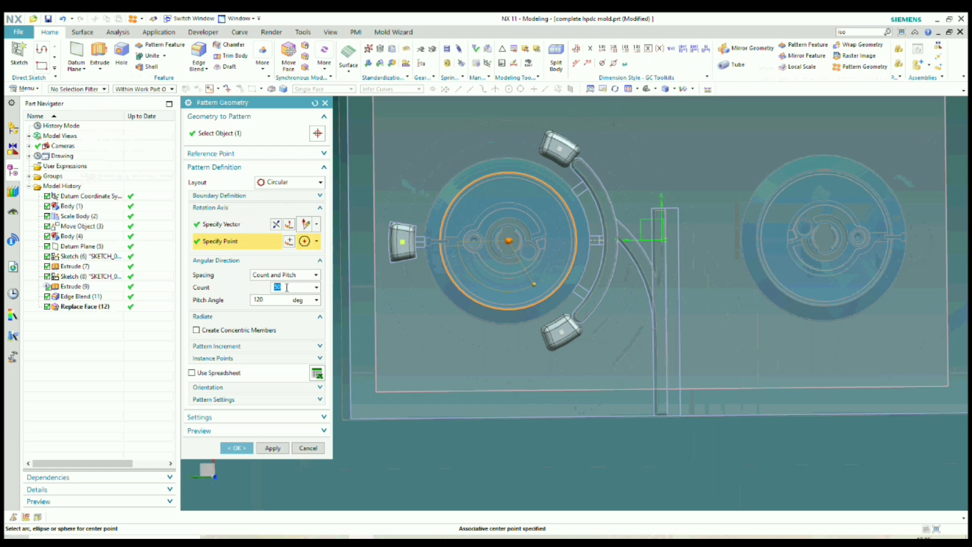
Step: Set the overflow pattern's count to 2 and pitch angle to 45 degrees, and create the pattern
key(Return)
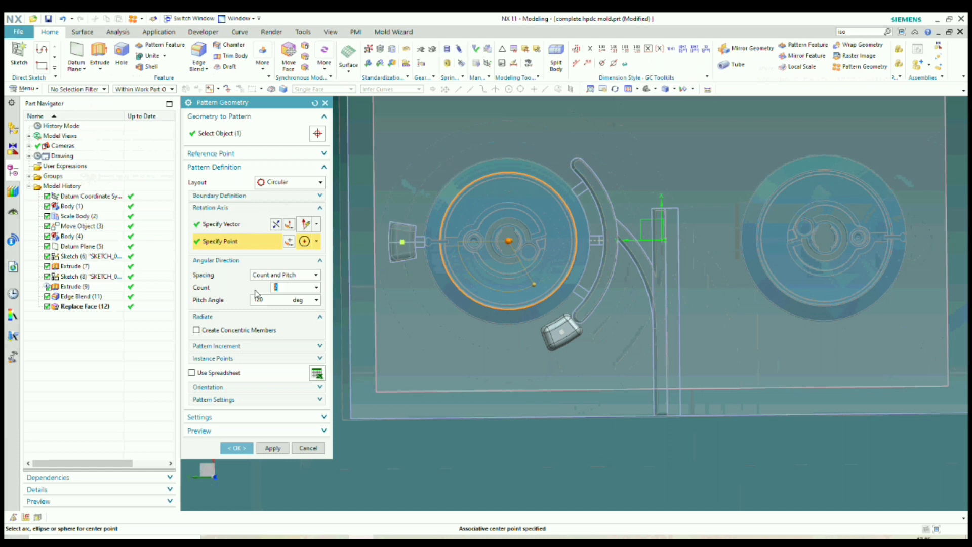
key(Tab)
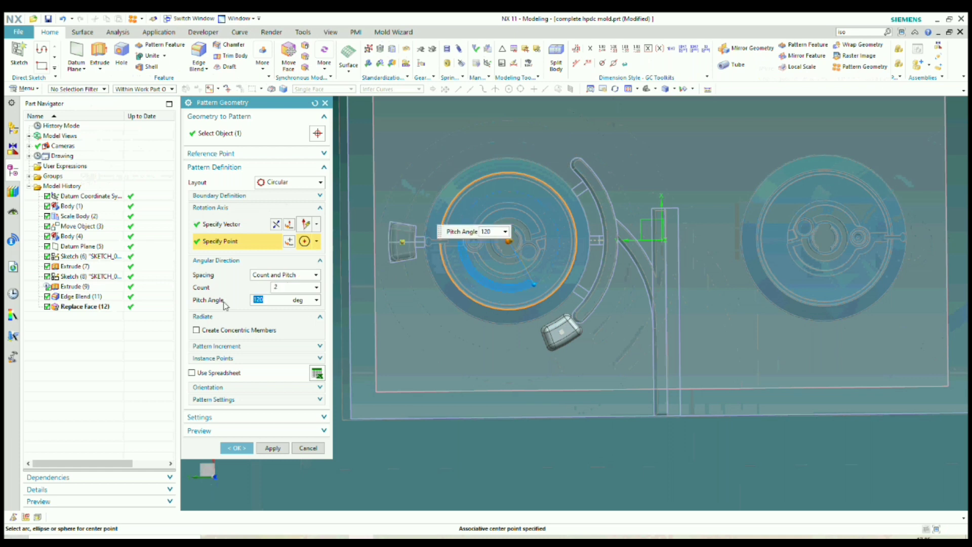
text(50)
scroll(573, 384, down, 3)
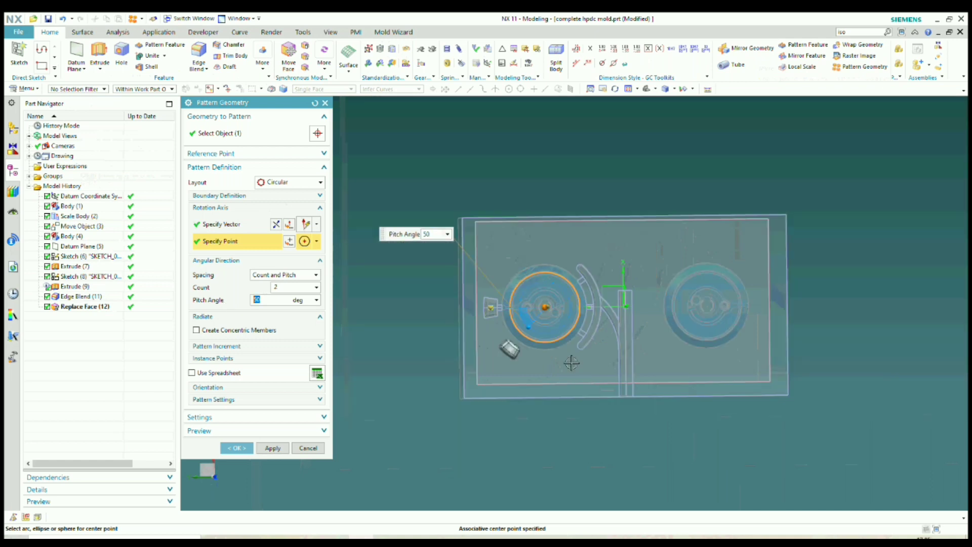
scroll(529, 349, up, 2)
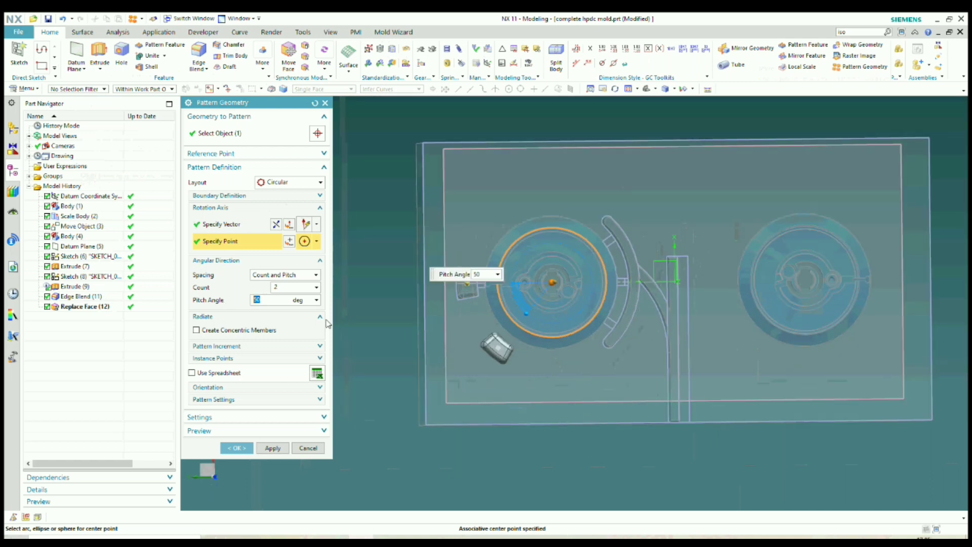
text(45)
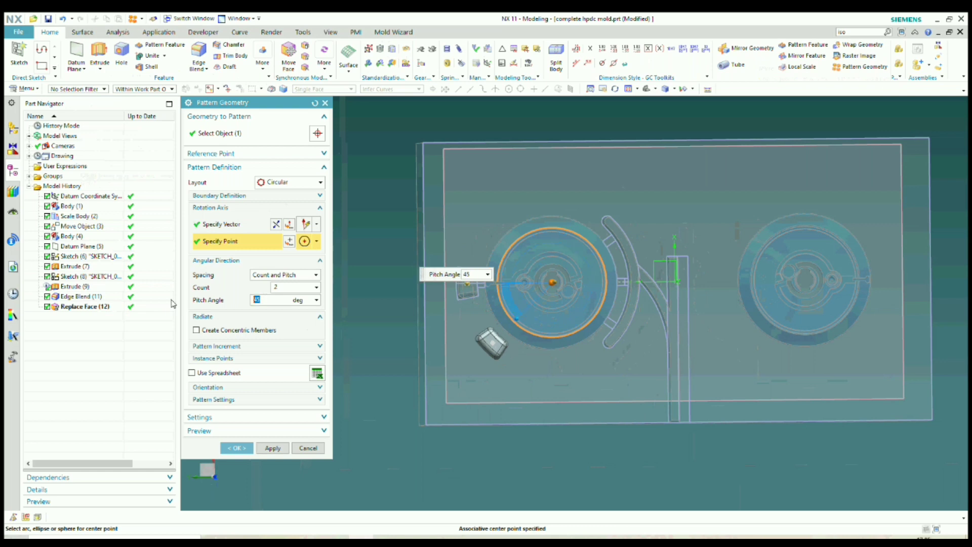
scroll(405, 320, down, 1)
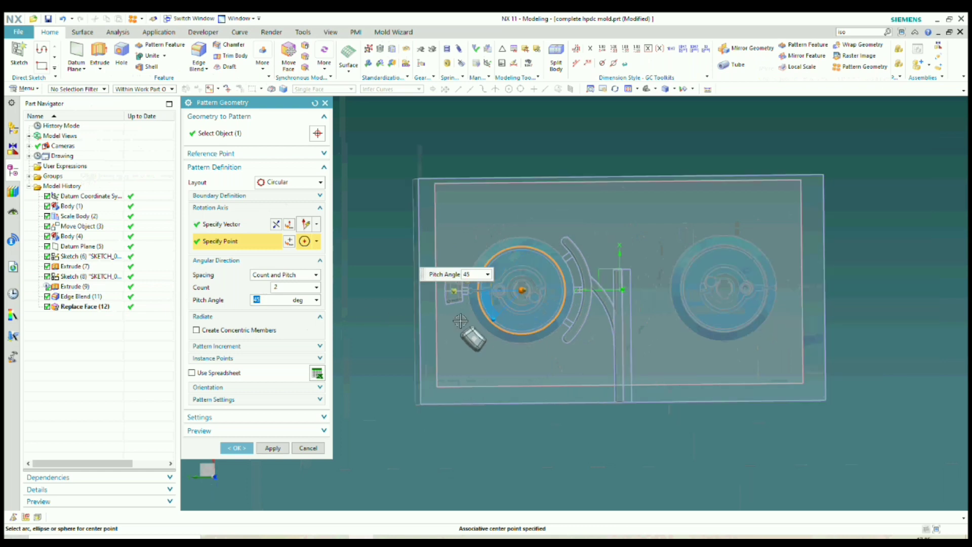
scroll(487, 321, up, 1)
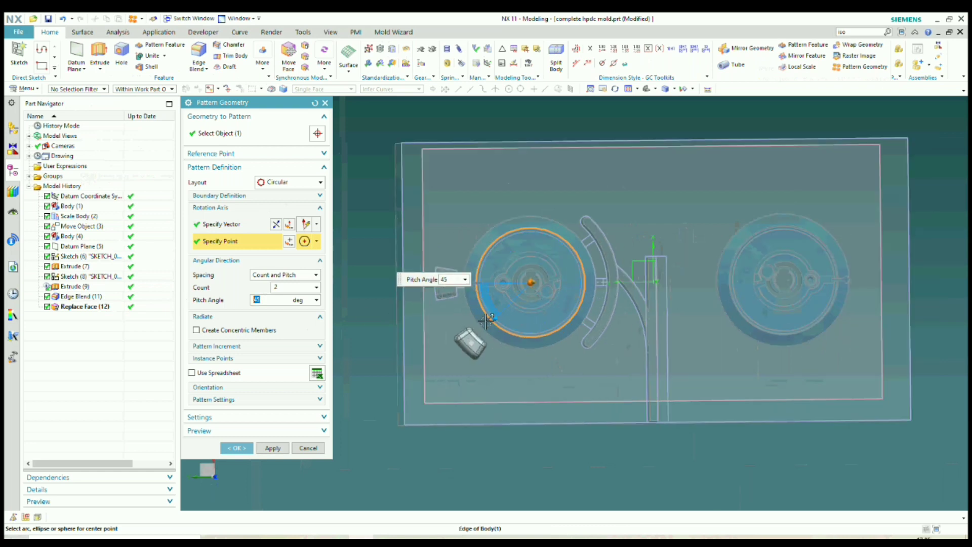
click(236, 448)
scroll(387, 311, down, 3)
scroll(437, 307, up, 3)
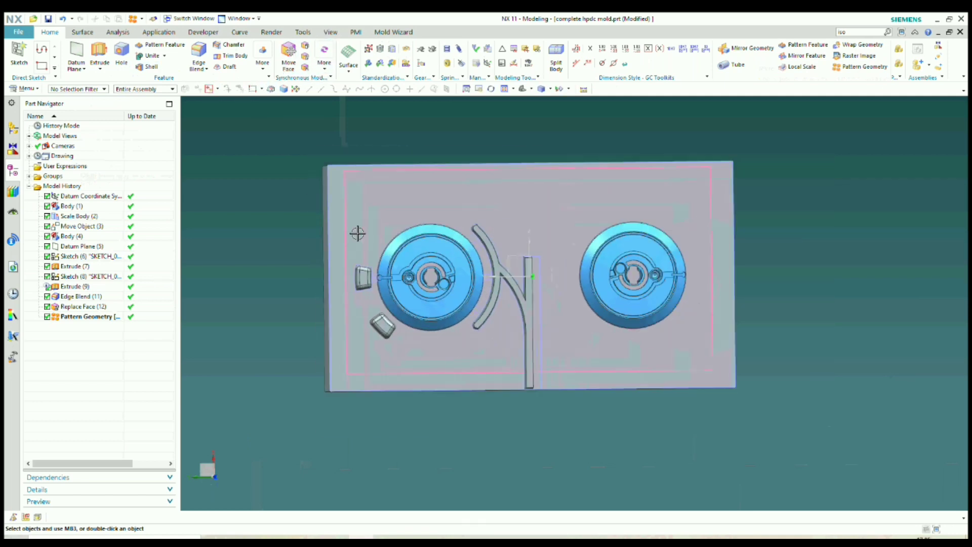
Step: Mirror the patterned overflow block across the YZ datum plane with Mirror Geometry
middle_drag(357, 230, 395, 221)
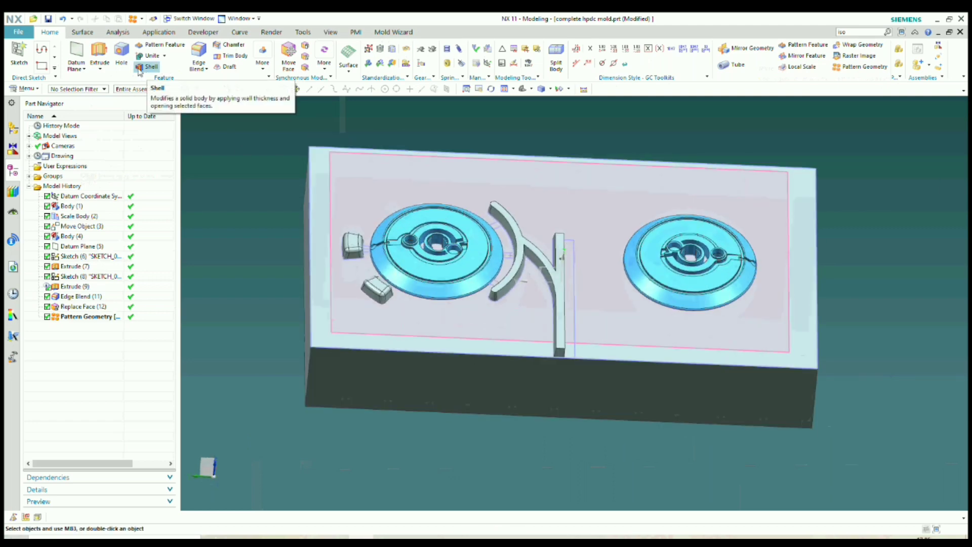
click(747, 48)
scroll(386, 280, up, 3)
click(388, 286)
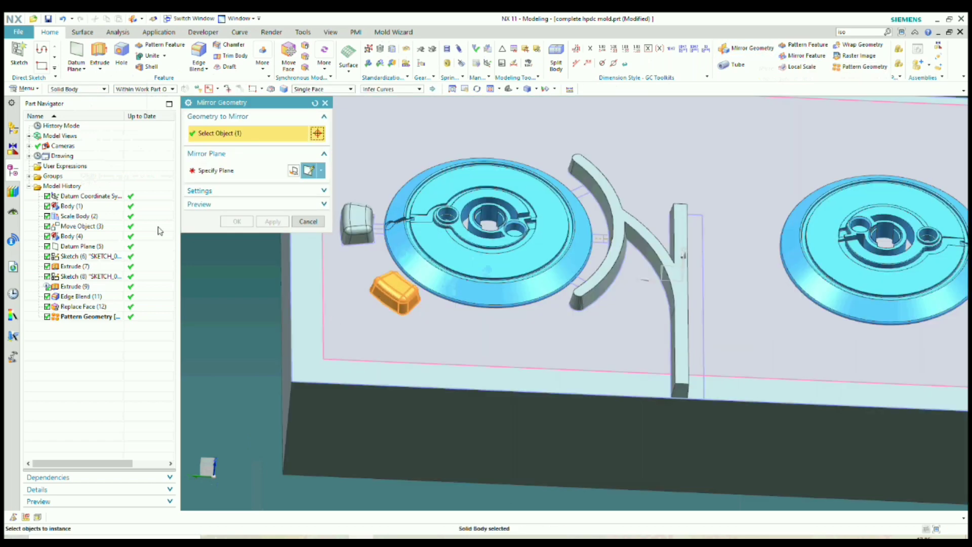
click(225, 174)
scroll(506, 261, down, 3)
middle_drag(550, 265, 597, 252)
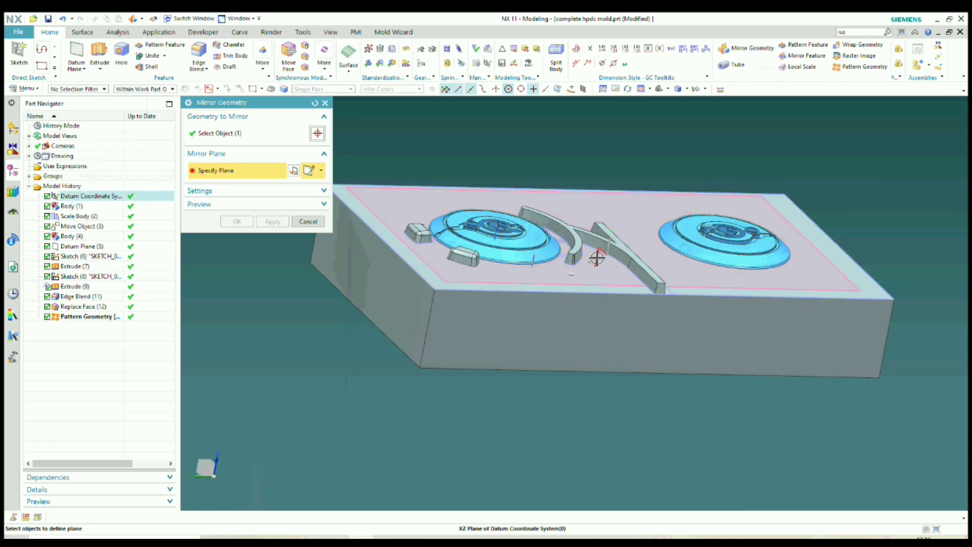
click(595, 257)
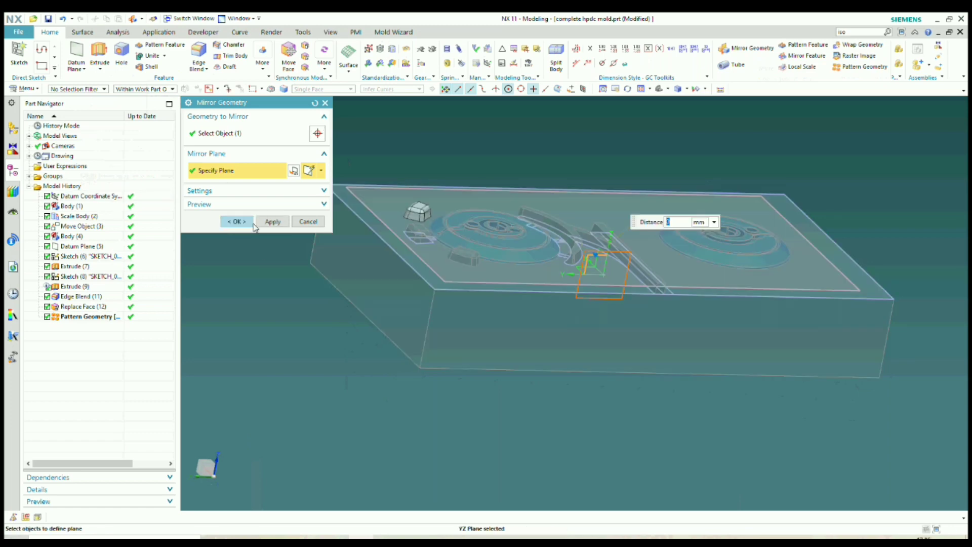
click(271, 223)
scroll(403, 276, down, 3)
middle_drag(403, 276, 340, 241)
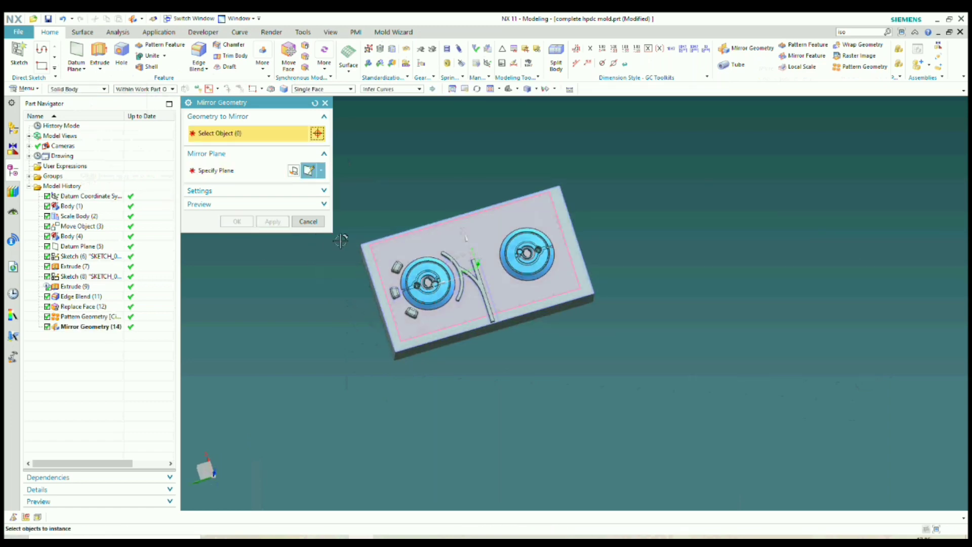
click(303, 223)
middle_drag(445, 264, 479, 281)
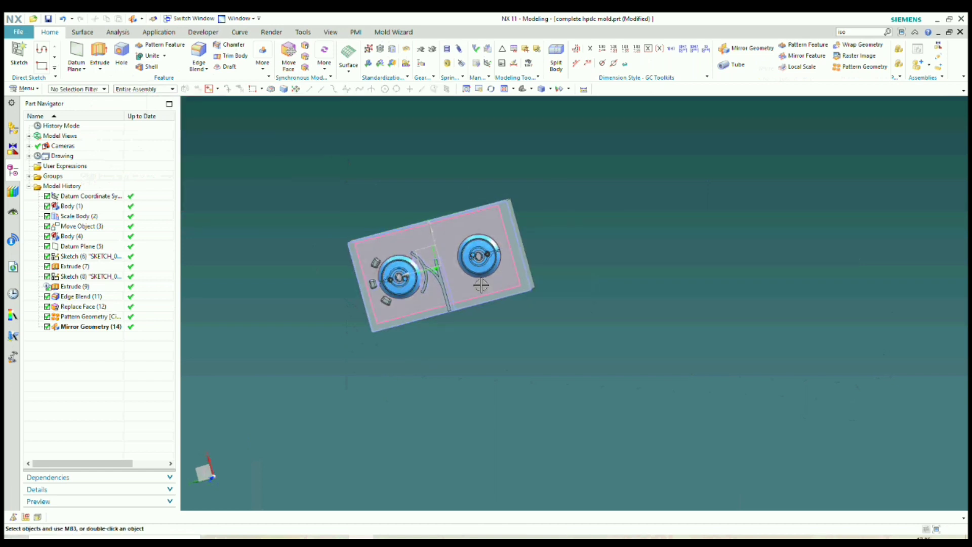
Step: Hide the insert block, its outline sketch and the large datum plane, leaving the castings, runner and overflow blocks displayed
scroll(483, 285, up, 2)
key(ctrl+alt+t)
scroll(433, 246, up, 4)
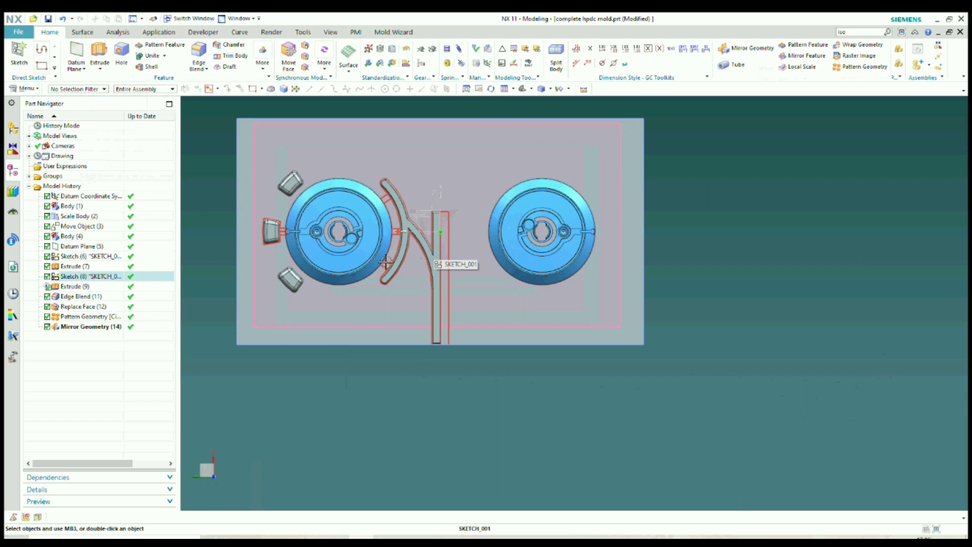
mouse_move(369, 275)
middle_down()
mouse_move(348, 249)
mouse_move(353, 270)
middle_up()
scroll(361, 281, up, 2)
scroll(345, 280, down, 2)
key(ctrl+b)
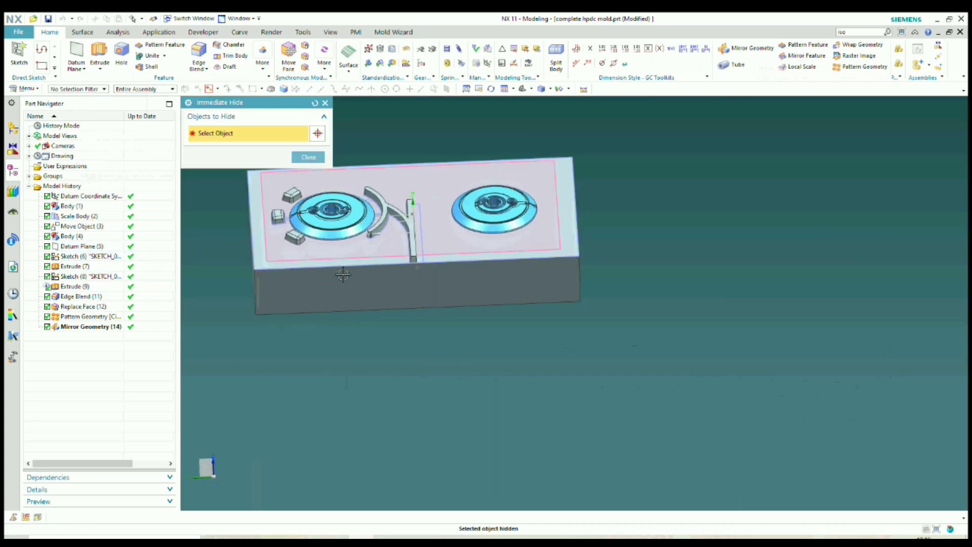
click(352, 287)
scroll(307, 222, up, 3)
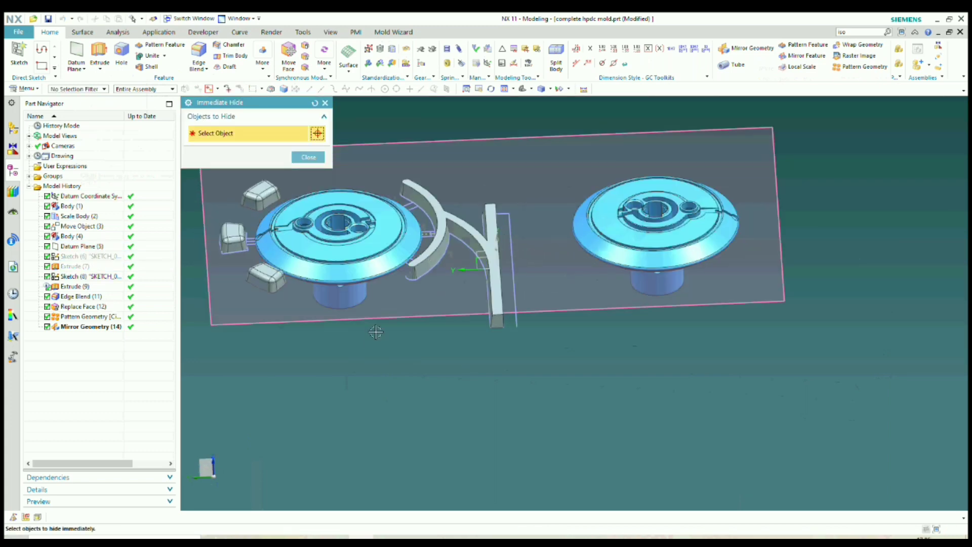
click(406, 317)
scroll(405, 317, down, 2)
scroll(291, 283, up, 1)
click(311, 158)
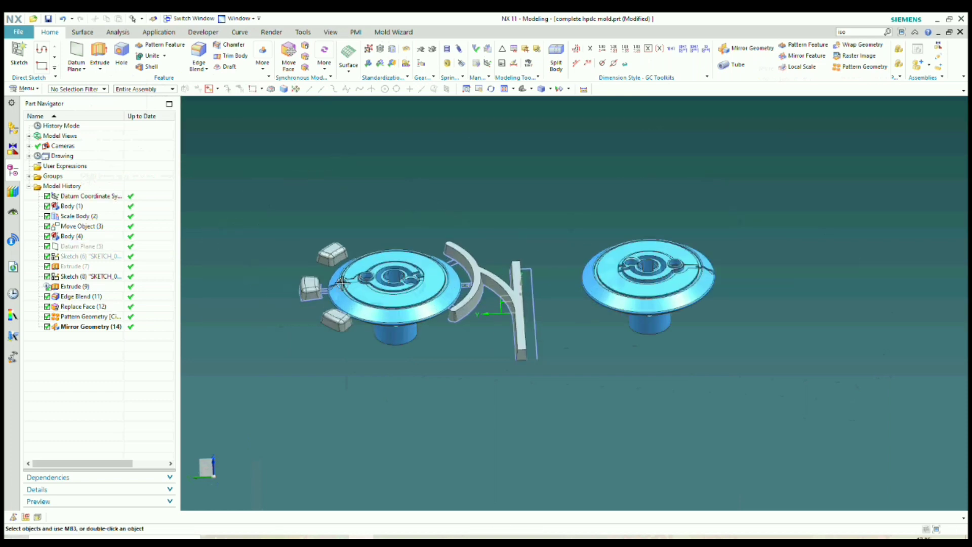
scroll(334, 284, up, 1)
middle_drag(334, 297, 315, 374)
scroll(335, 281, up, 3)
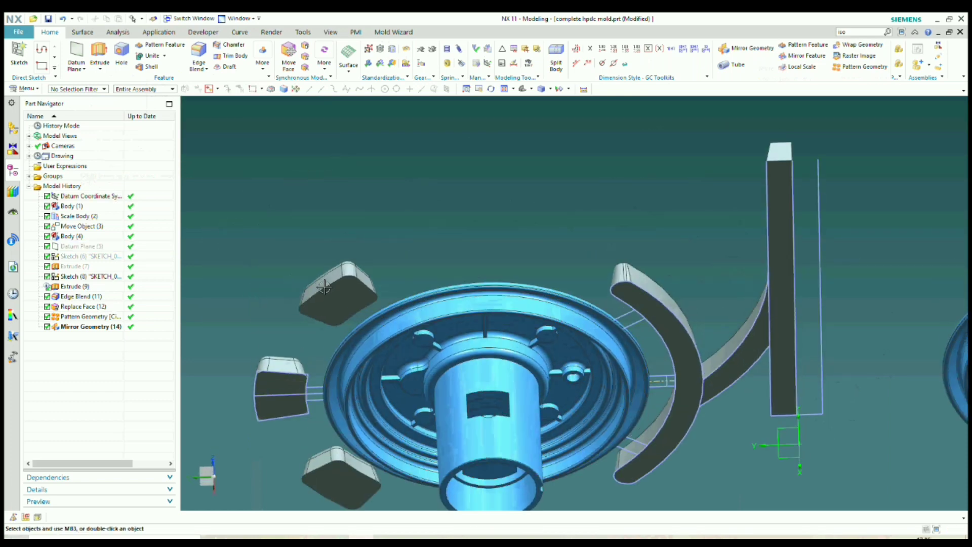
scroll(315, 375, up, 2)
scroll(318, 360, up, 3)
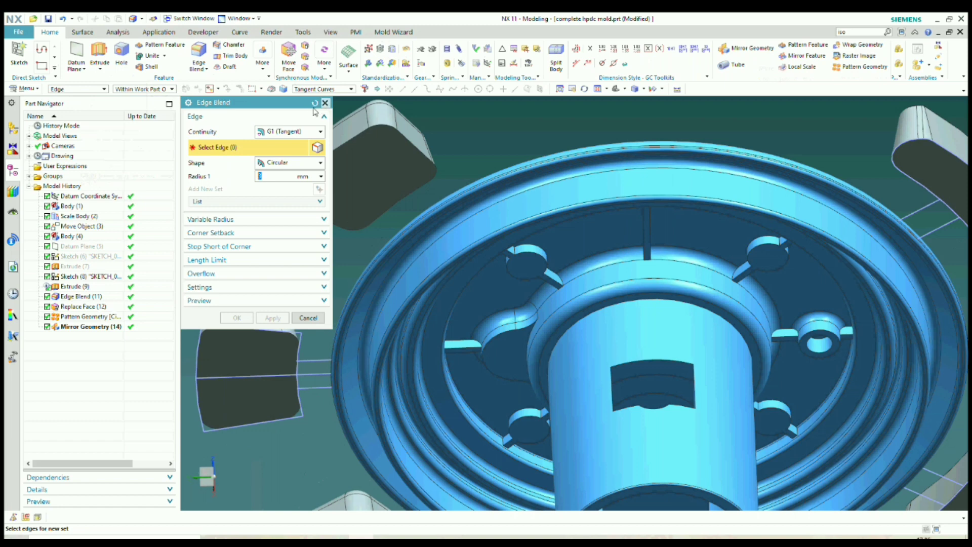
click(99, 50)
scroll(363, 294, down, 3)
scroll(363, 293, up, 4)
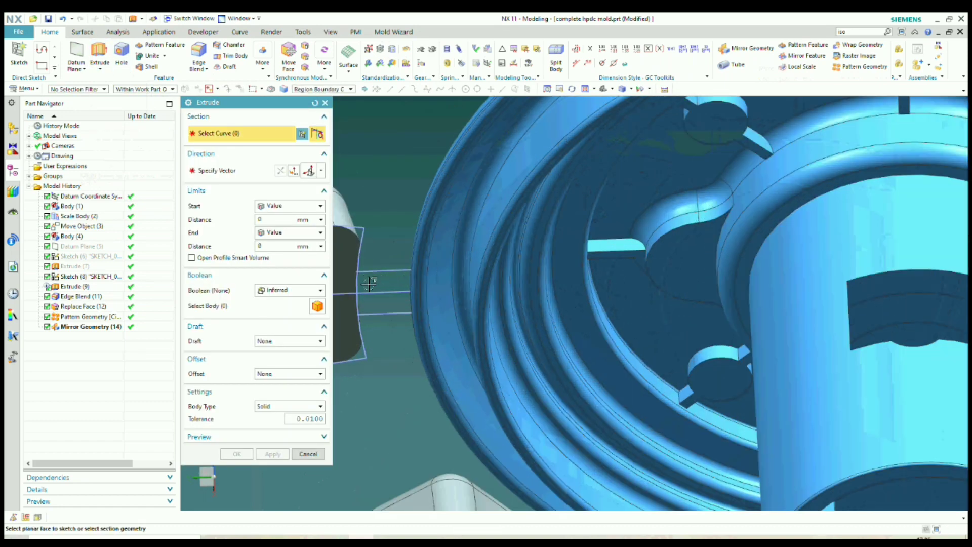
click(307, 453)
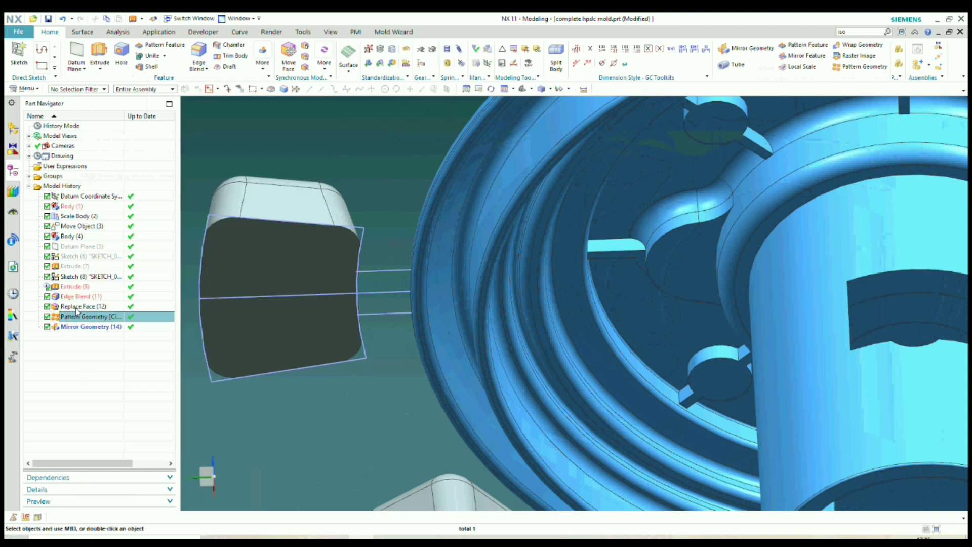
Step: Roll the model history back by making the Replace Face (12) feature current, before the overflow pattern and mirror
right_click(76, 308)
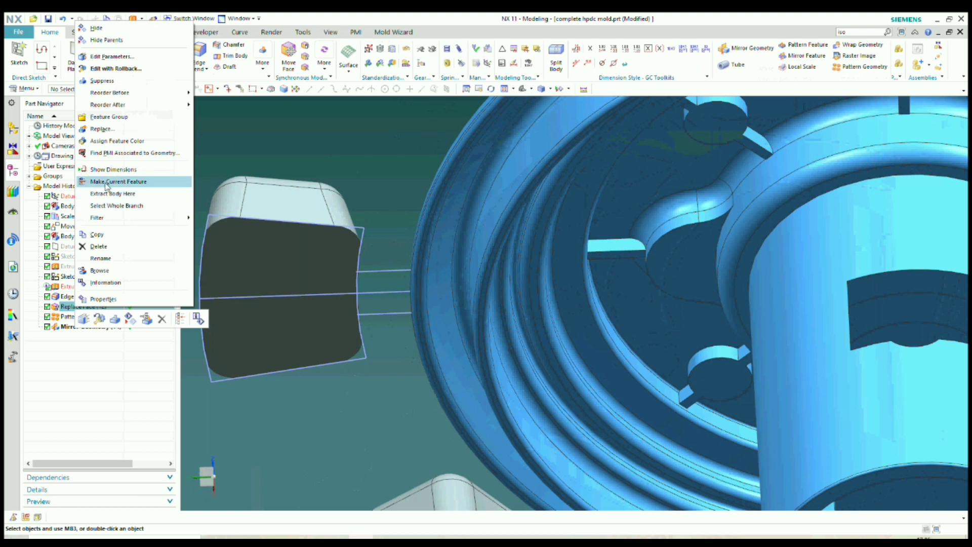
click(106, 183)
scroll(252, 314, down, 3)
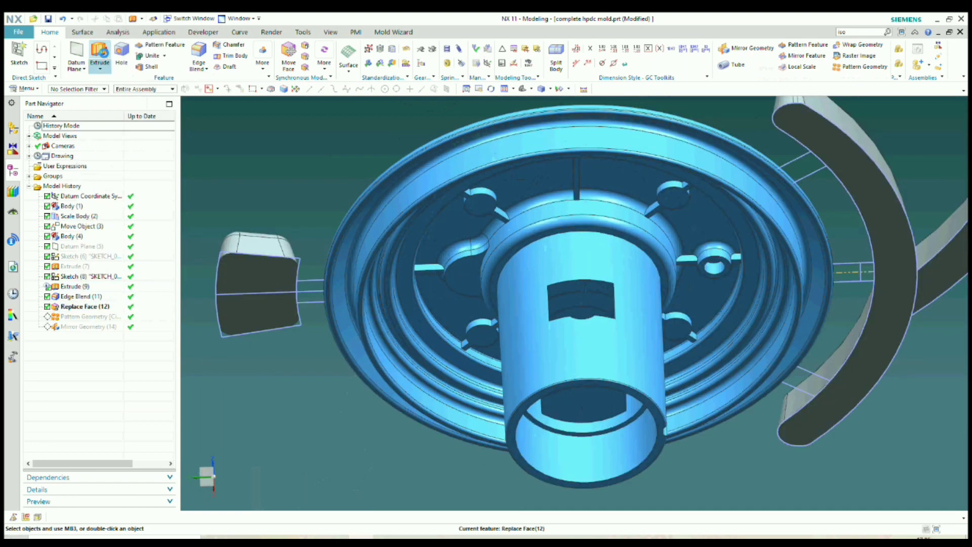
click(99, 55)
scroll(411, 286, down, 2)
scroll(411, 287, up, 5)
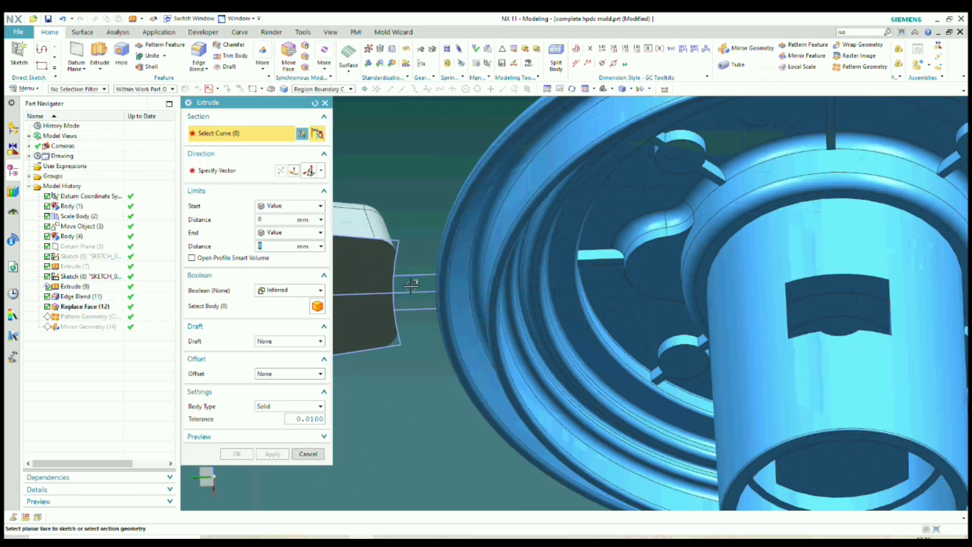
click(411, 286)
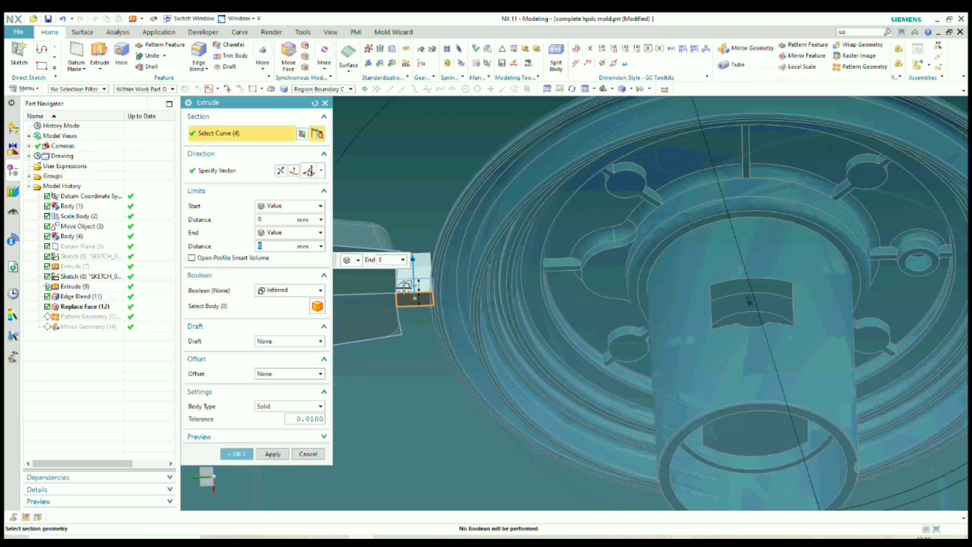
scroll(405, 285, down, 1)
scroll(400, 300, down, 3)
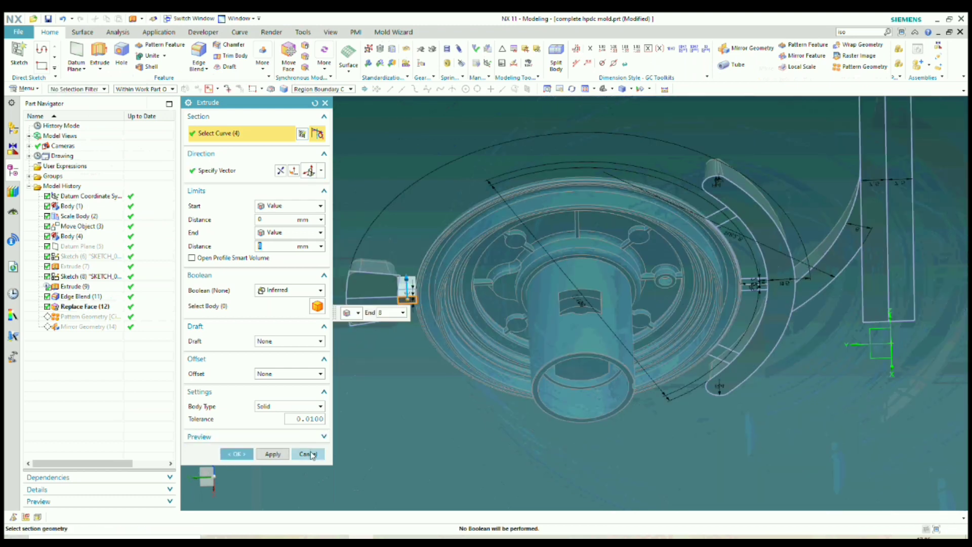
click(307, 453)
Step: Start a new Extrude for the sketched gate sections next to the disc casting
click(99, 52)
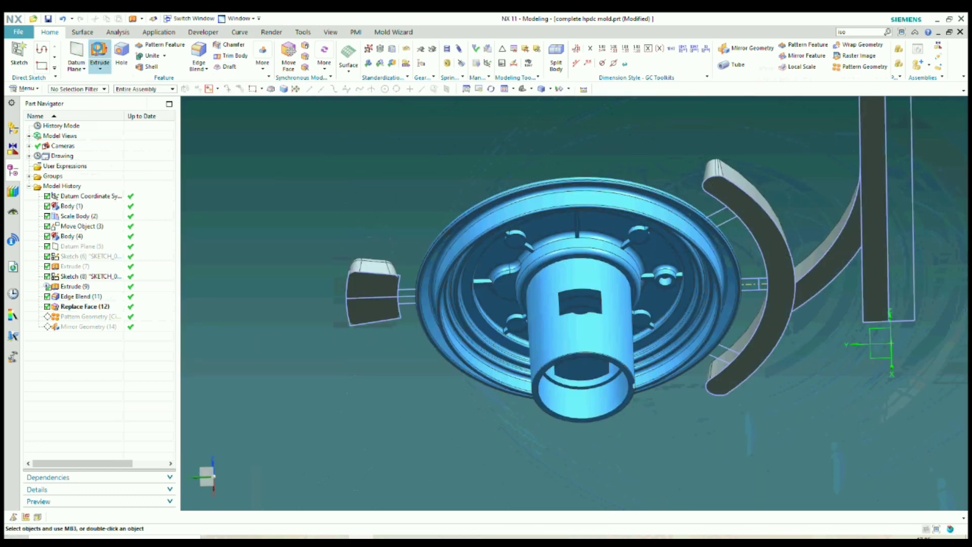
scroll(739, 306, down, 3)
scroll(739, 306, up, 3)
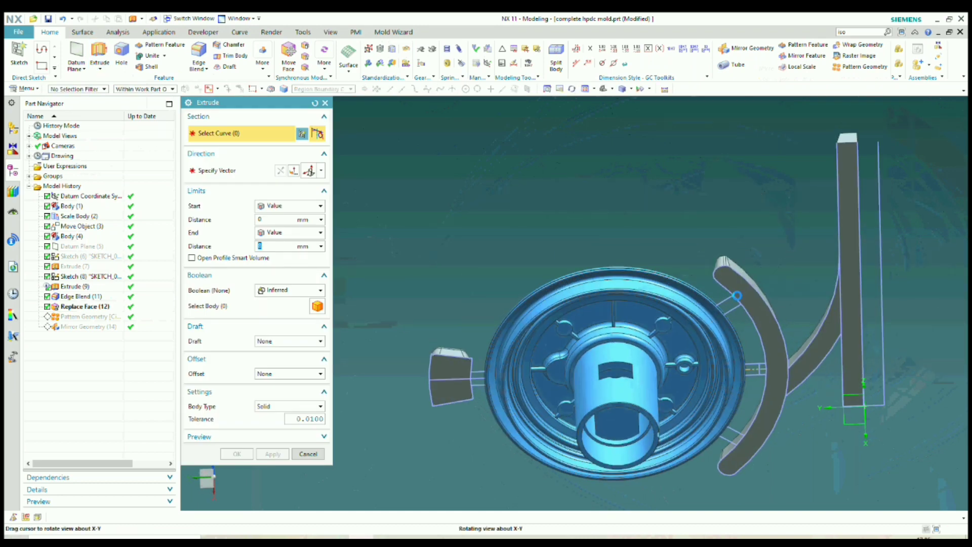
scroll(429, 337, down, 2)
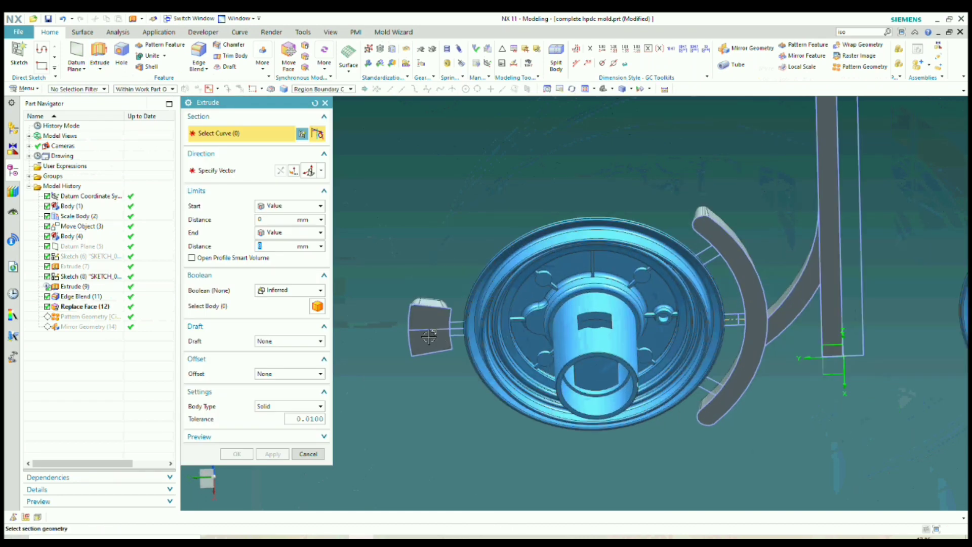
click(321, 90)
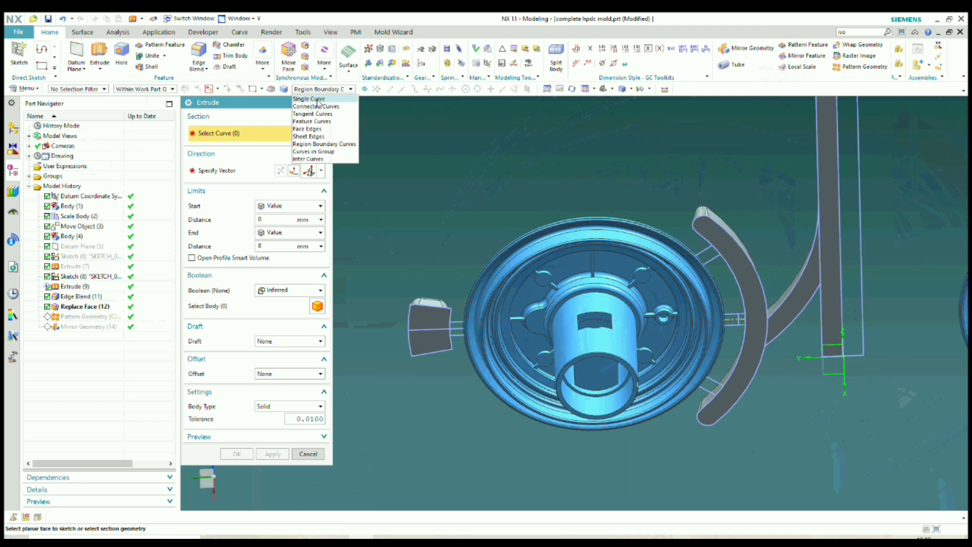
click(317, 100)
scroll(456, 303, up, 5)
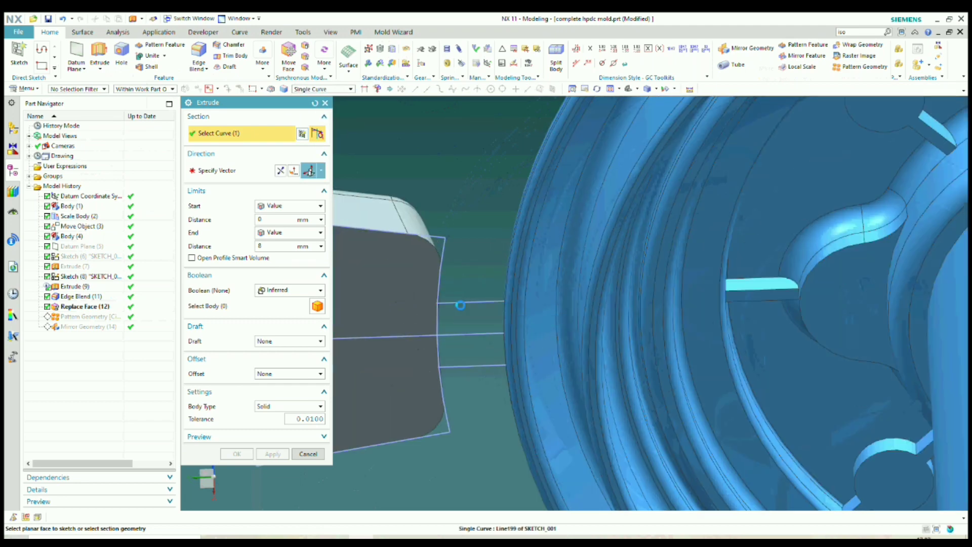
click(460, 305)
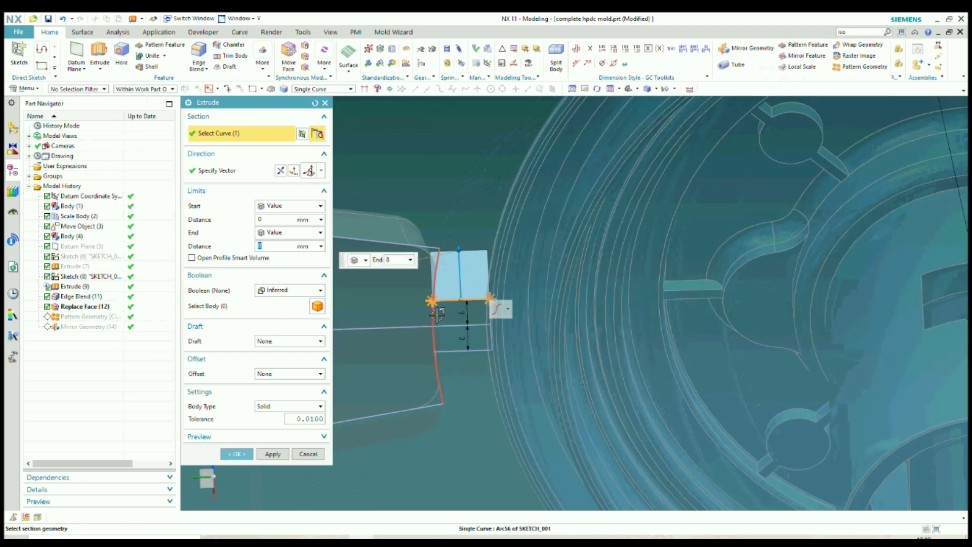
click(437, 324)
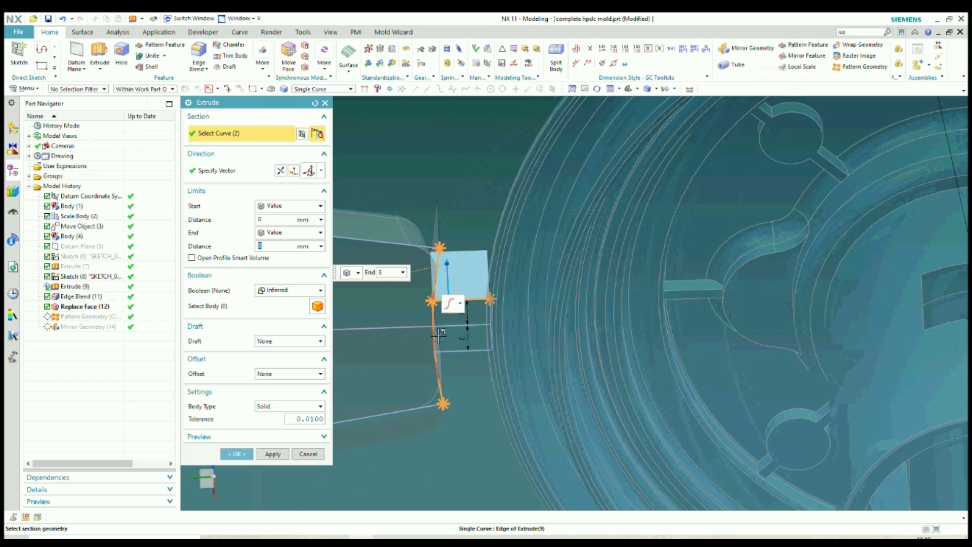
shift+click(430, 320)
click(299, 94)
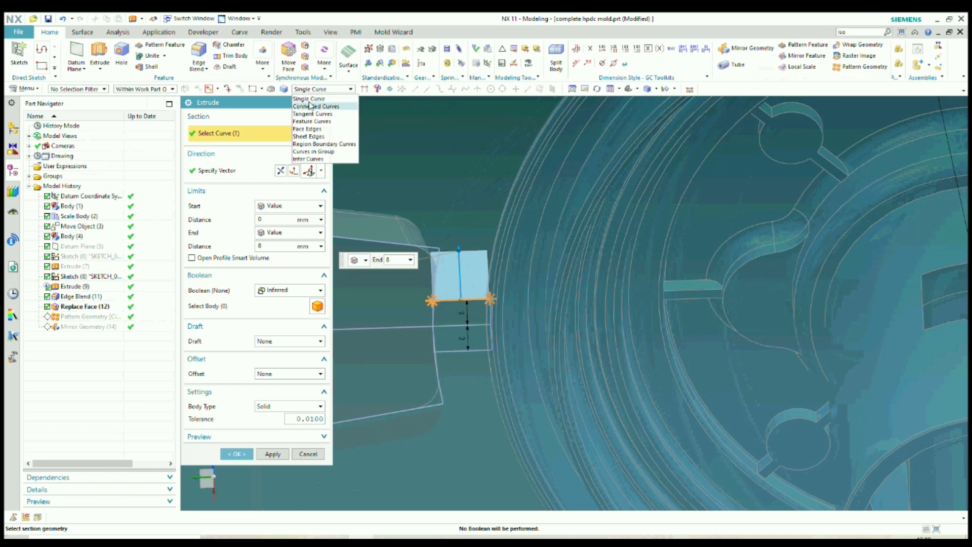
click(357, 92)
scroll(446, 326, up, 2)
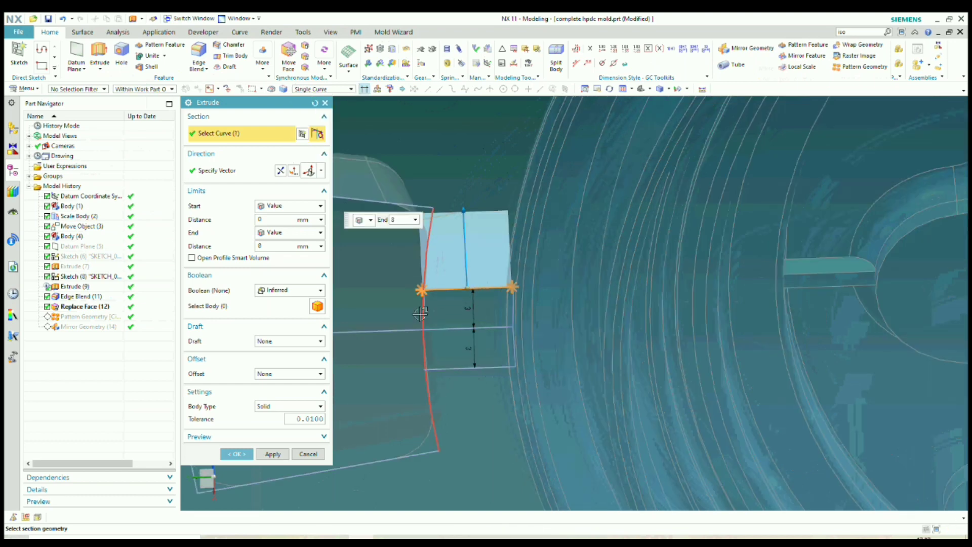
click(423, 316)
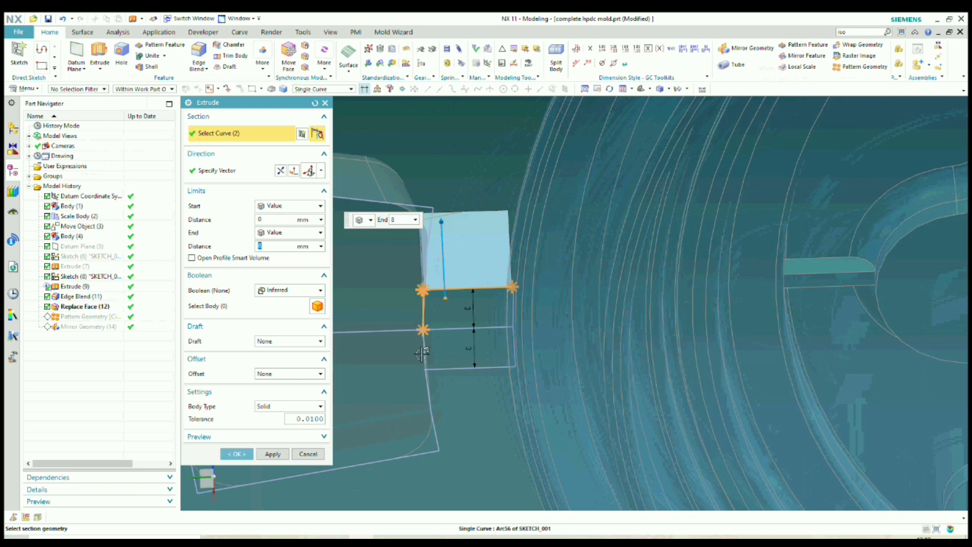
click(494, 368)
click(515, 329)
middle_drag(515, 329, 479, 335)
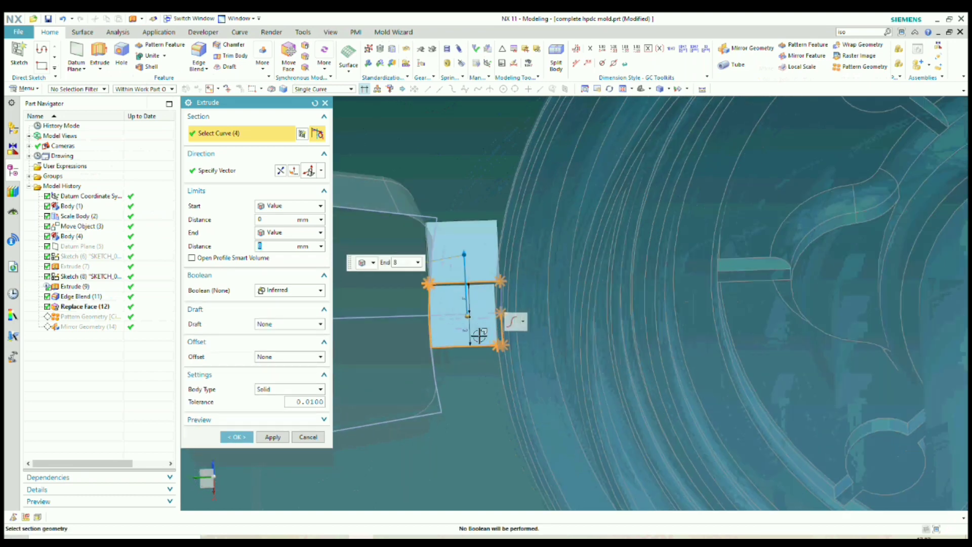
middle_drag(501, 296, 490, 239)
scroll(483, 254, down, 2)
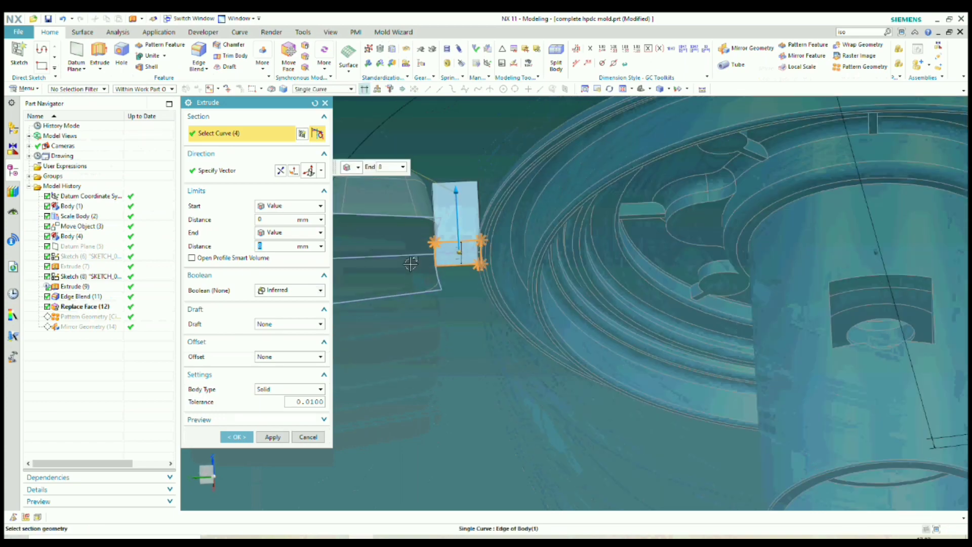
click(310, 437)
Step: Hide the two round casting bodies so that only the runner, the small overflow block and their sketch stay displayed
scroll(418, 366, up, 2)
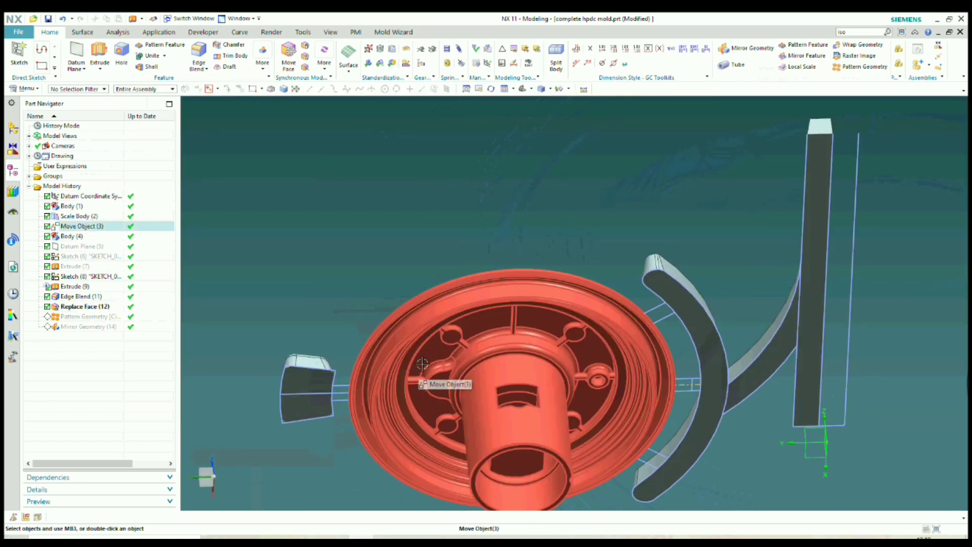
key(ctrl+shift+i)
click(422, 364)
scroll(412, 294, down, 4)
scroll(615, 323, up, 3)
click(680, 302)
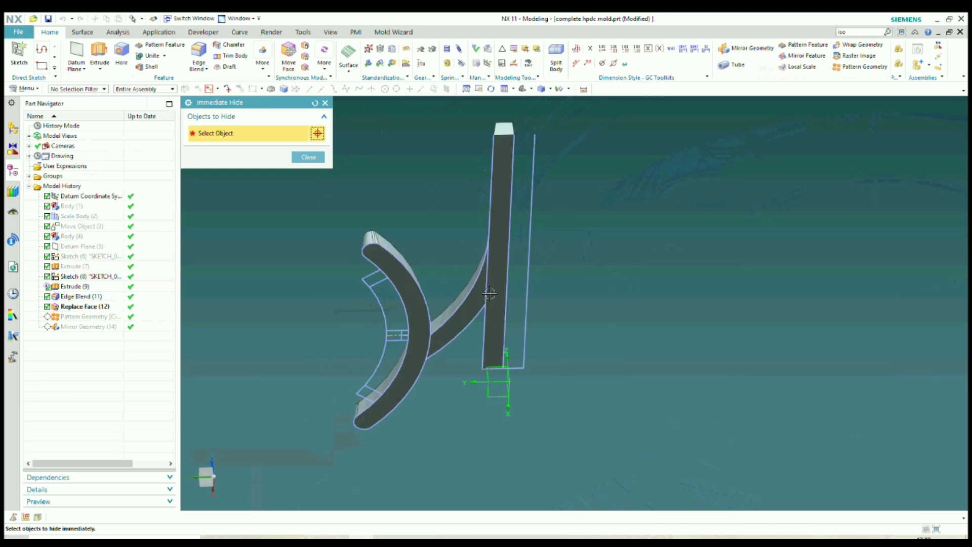
click(309, 158)
scroll(492, 288, down, 3)
middle_drag(492, 289, 484, 256)
scroll(485, 259, up, 1)
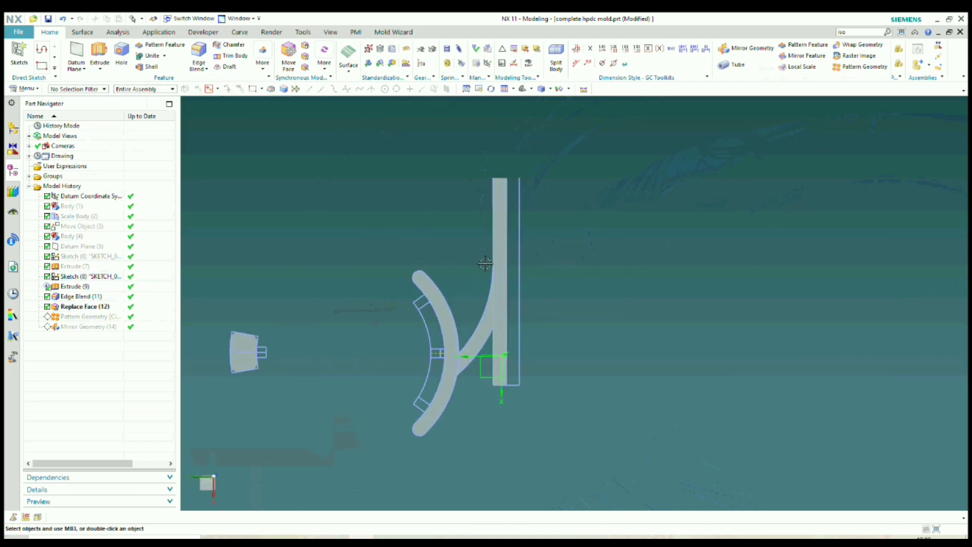
scroll(485, 264, down, 4)
scroll(432, 298, up, 5)
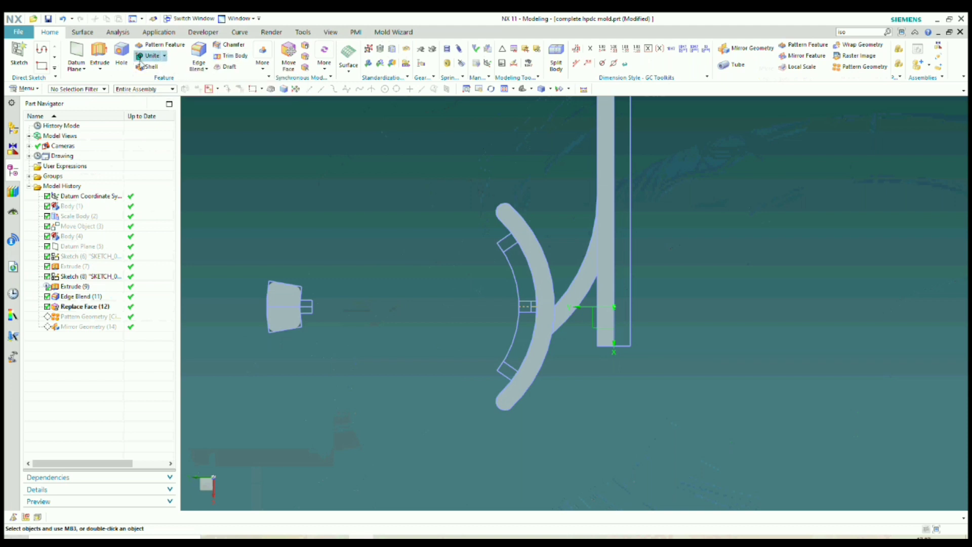
scroll(608, 255, down, 3)
scroll(373, 289, up, 2)
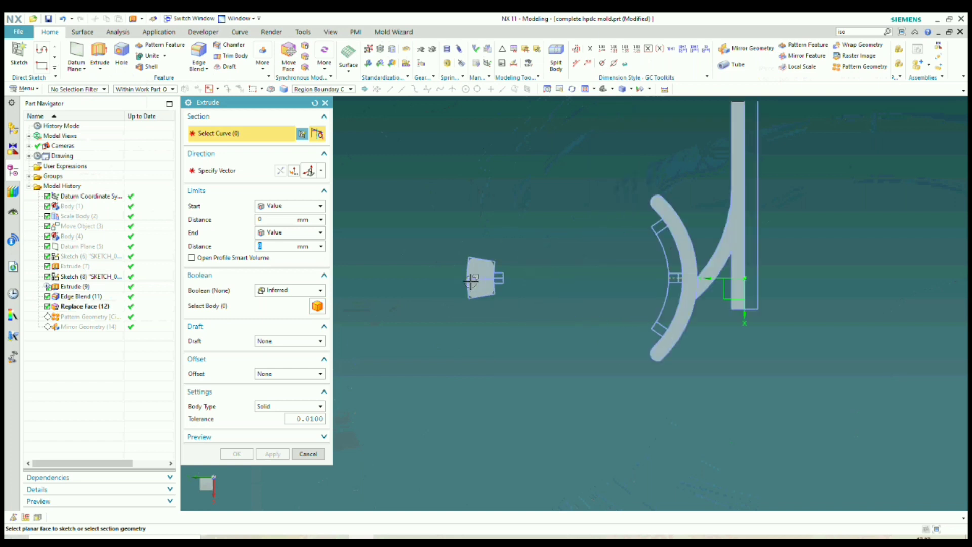
mouse_move(470, 282)
middle_down()
mouse_move(473, 272)
mouse_move(472, 282)
middle_up()
scroll(472, 282, up, 4)
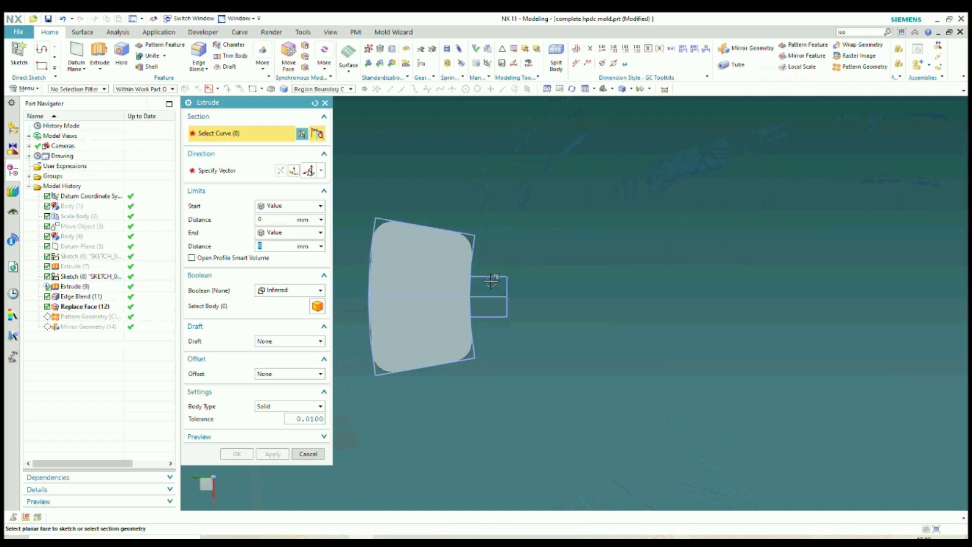
click(318, 89)
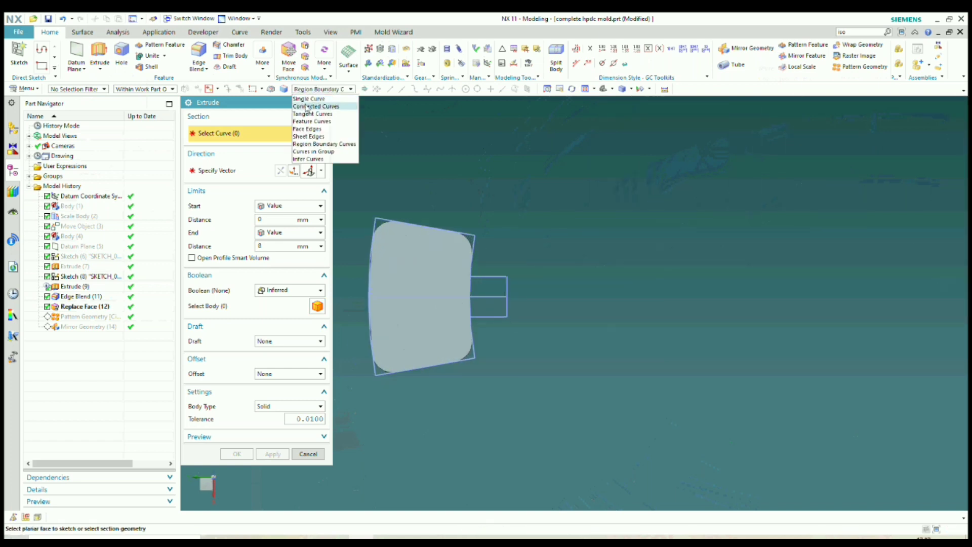
click(309, 99)
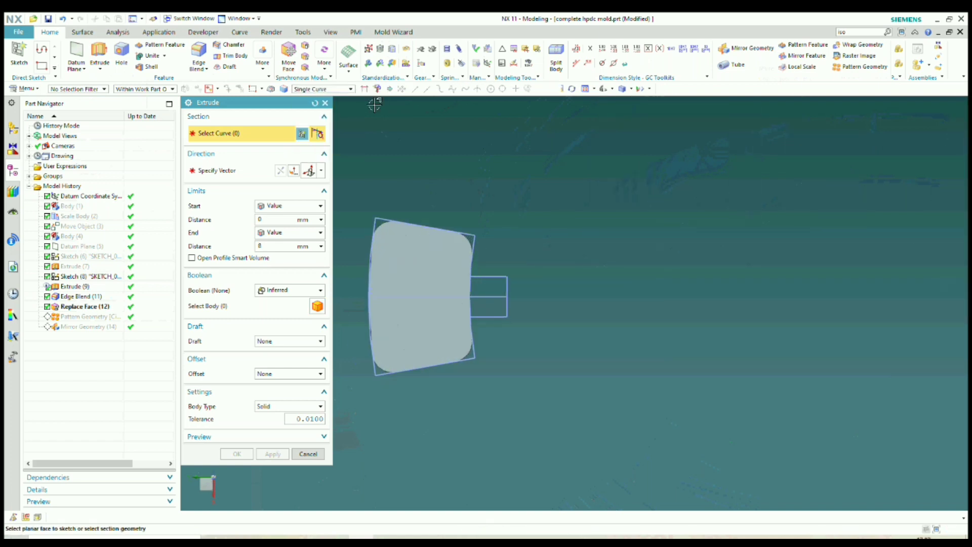
click(478, 278)
scroll(508, 276, up, 1)
click(505, 291)
scroll(506, 306, up, 2)
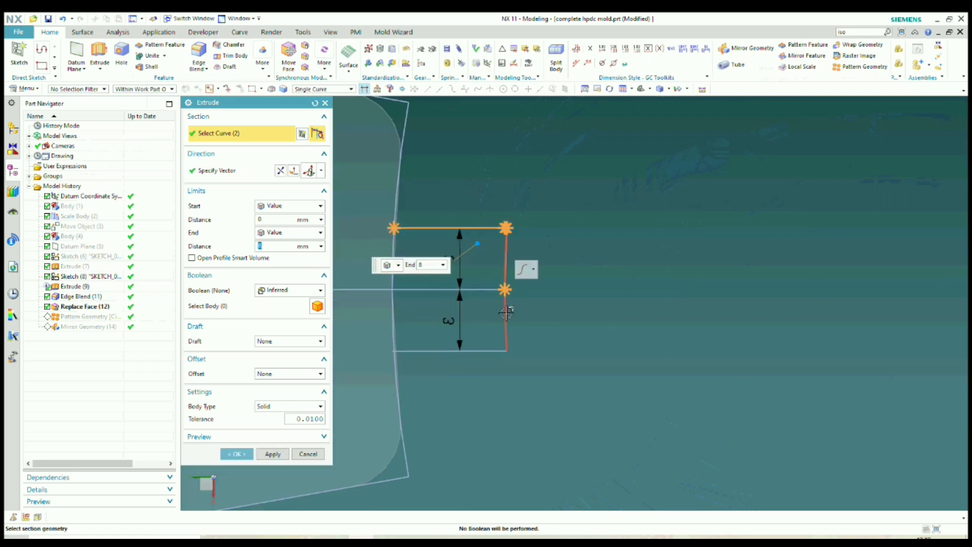
click(506, 313)
click(435, 350)
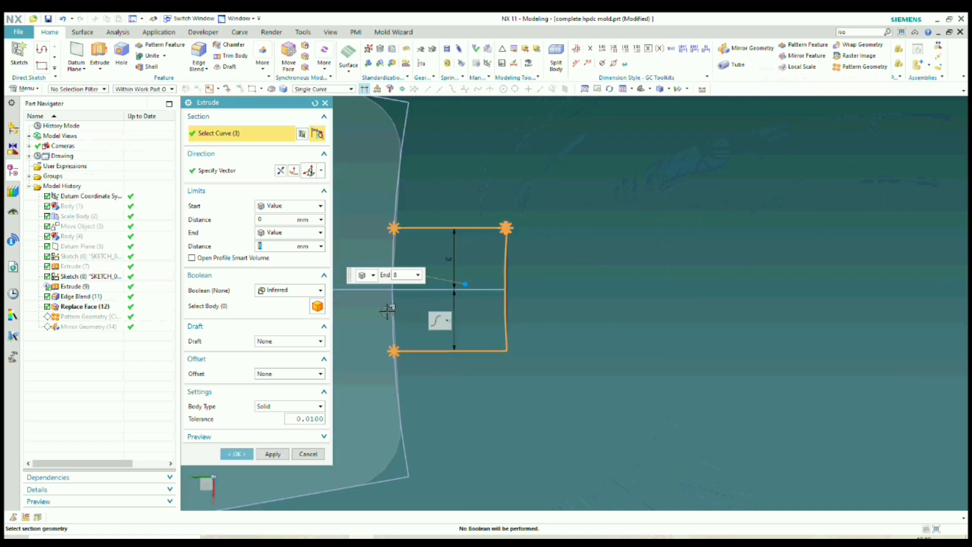
click(389, 311)
click(395, 257)
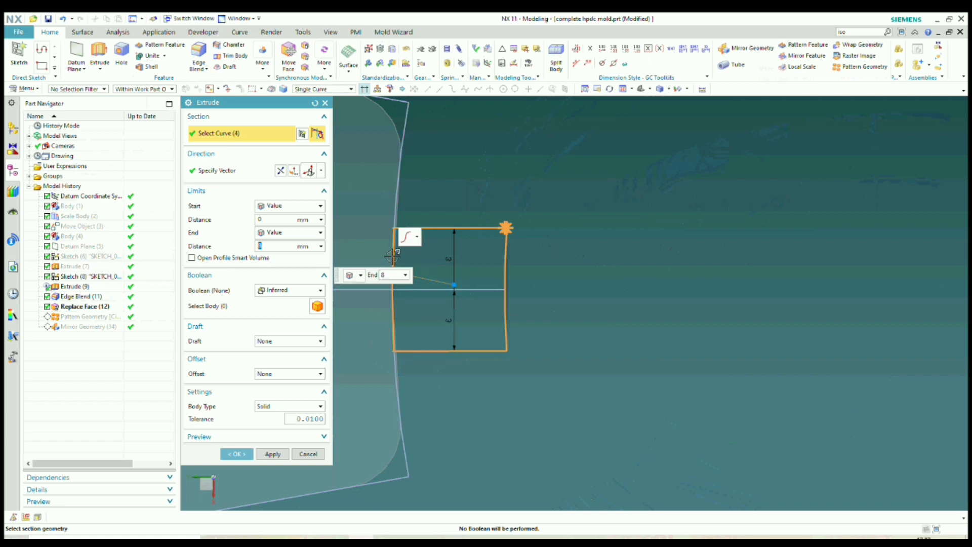
scroll(395, 257, down, 4)
scroll(436, 242, up, 4)
scroll(455, 253, up, 8)
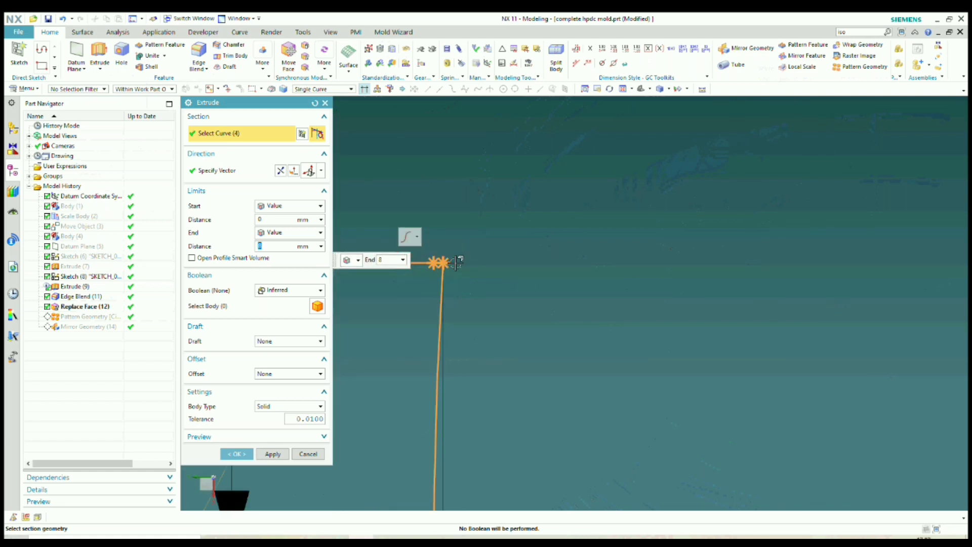
scroll(417, 300, down, 2)
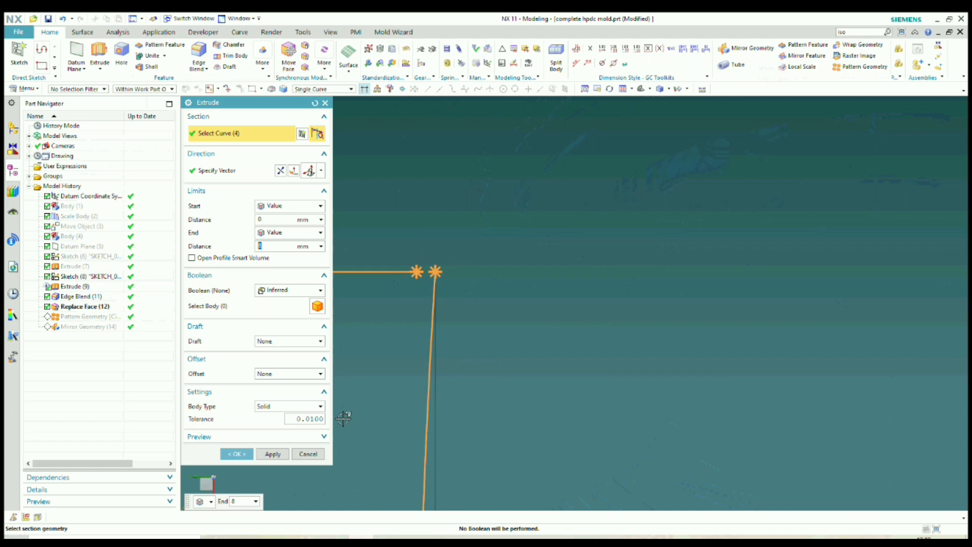
click(308, 454)
Step: Edit the runner sketch, extend the short line of the overflow's connecting rectangle to meet the arc at its corner, and finish the sketch
click(370, 276)
scroll(371, 285, down, 5)
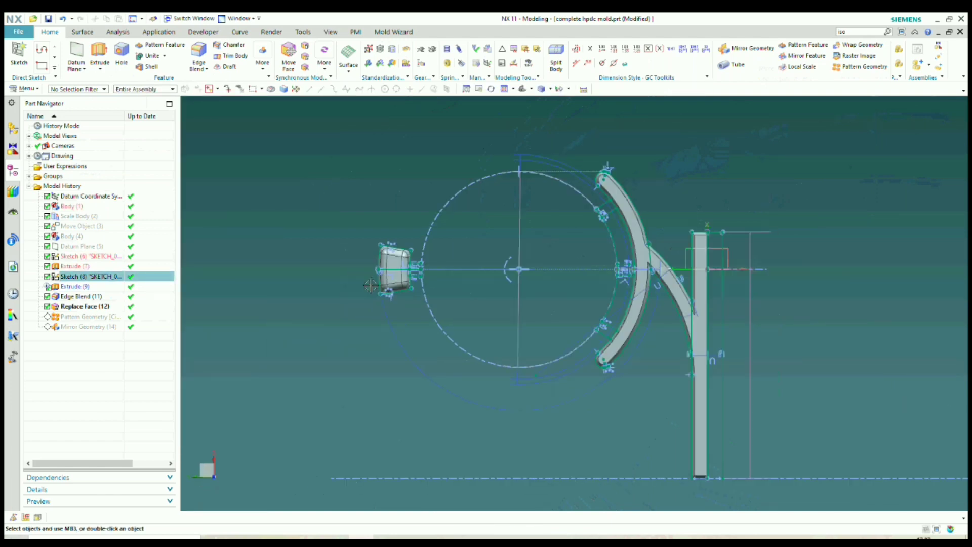
double_click(371, 285)
scroll(379, 268, up, 10)
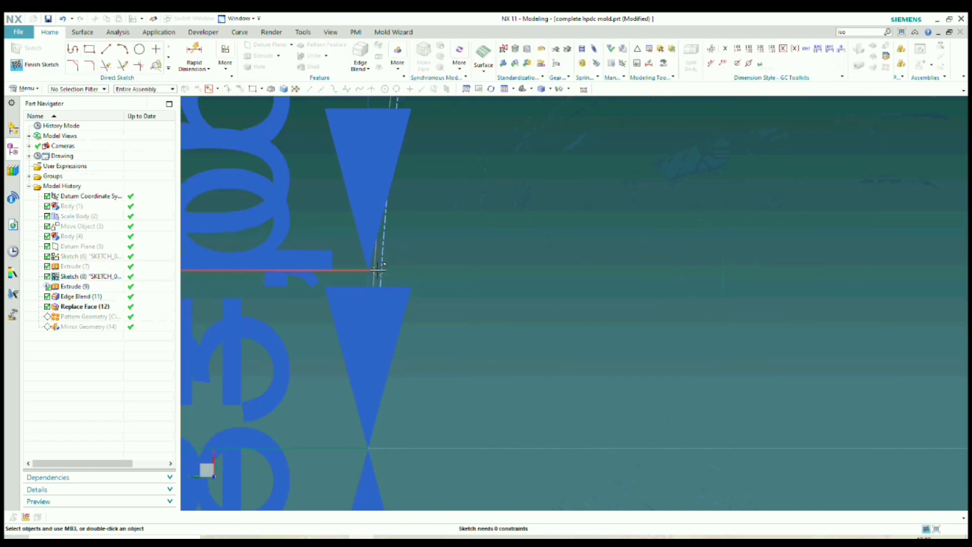
scroll(379, 268, up, 10)
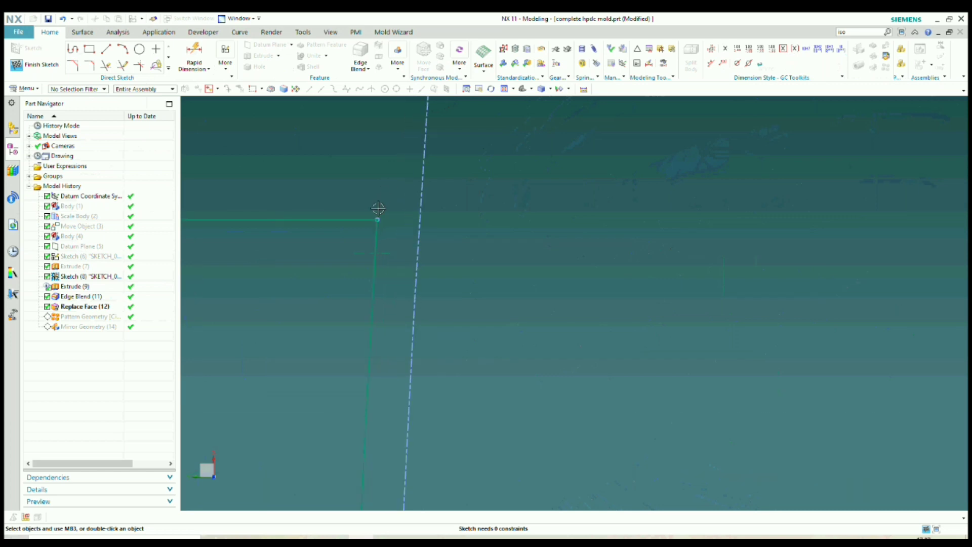
scroll(378, 208, down, 8)
scroll(395, 384, up, 8)
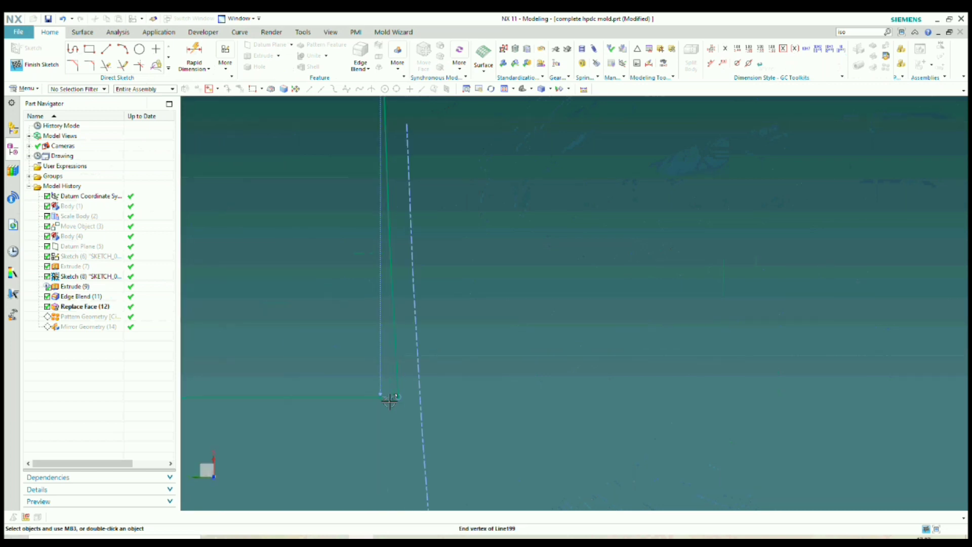
scroll(389, 401, up, 3)
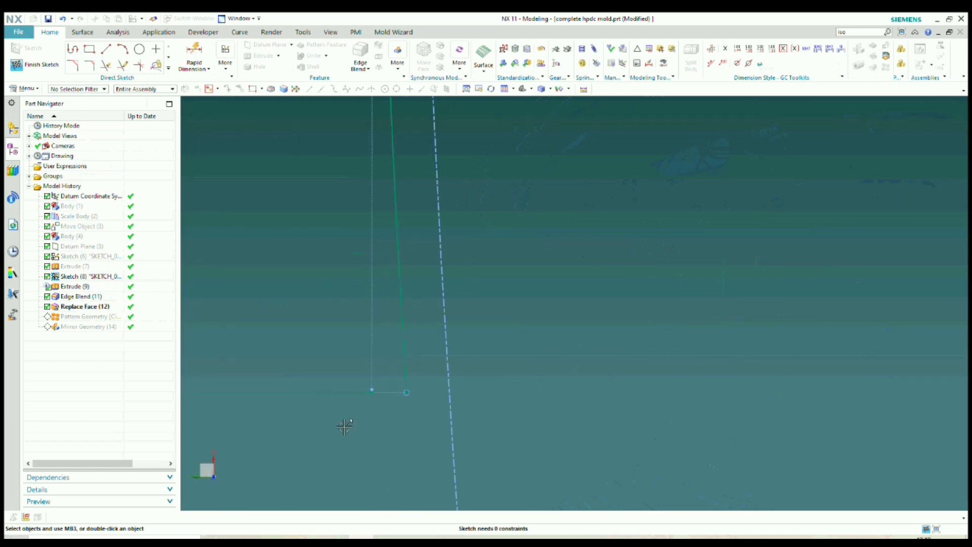
click(123, 66)
click(363, 392)
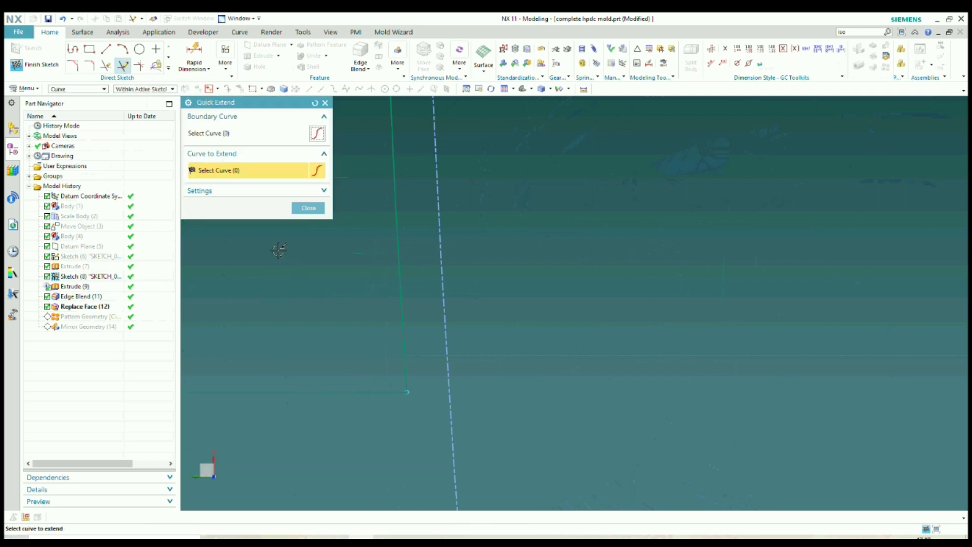
click(308, 208)
click(31, 66)
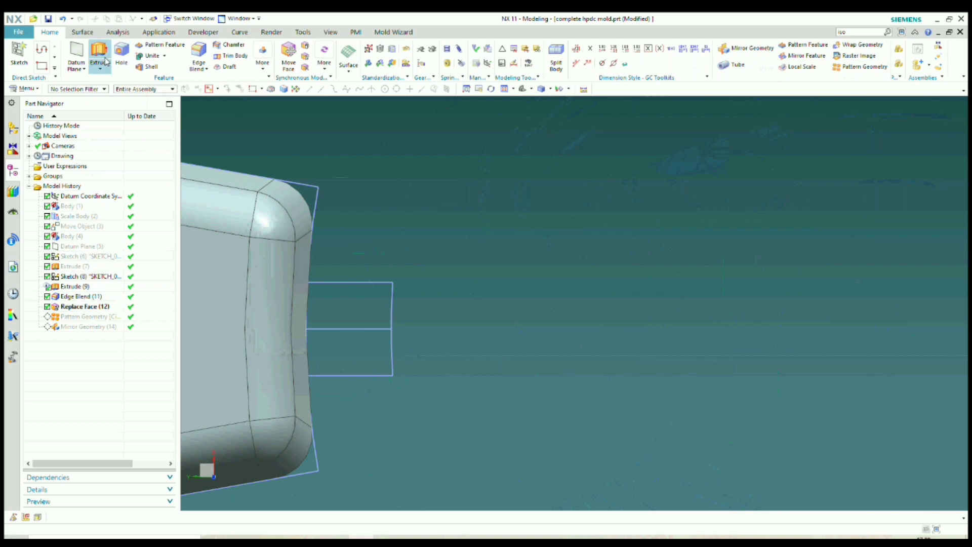
Step: Start an Extrude using both halves of the small rectangle beside the overflow block as region-boundary sections
middle_drag(443, 297, 498, 322)
scroll(499, 321, down, 3)
scroll(476, 380, up, 3)
scroll(474, 420, up, 3)
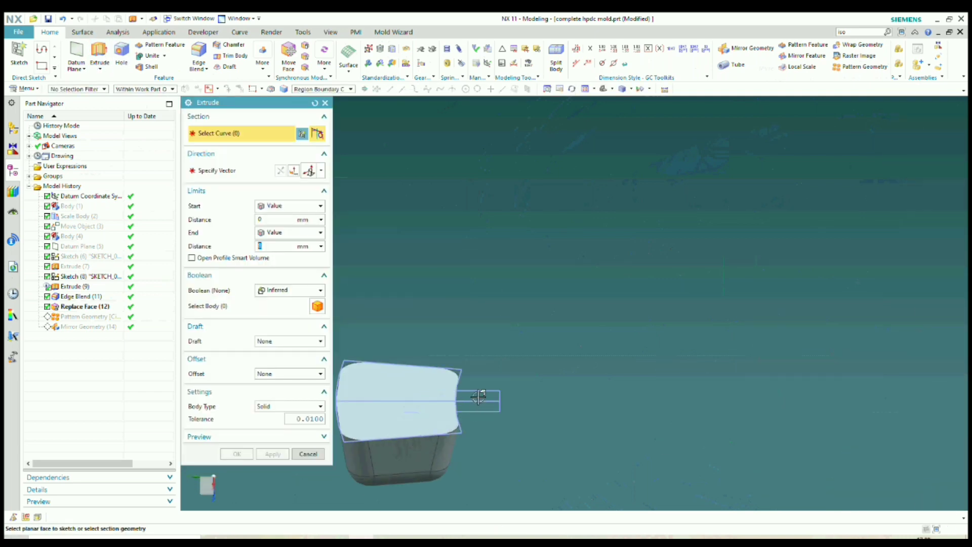
click(476, 397)
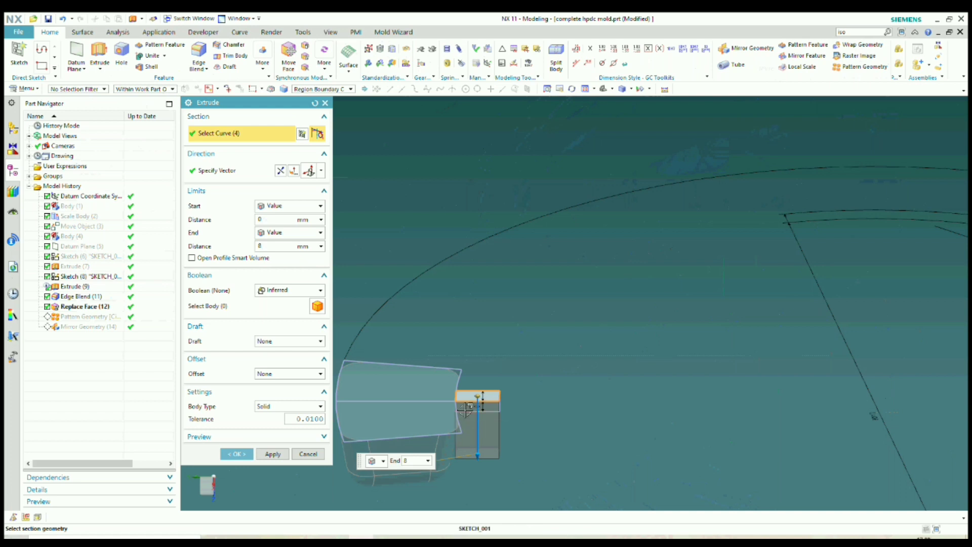
click(465, 409)
scroll(476, 405, down, 1)
Step: Point the overflow gate's extrusion upward from the sketch, away from the overflow block's body, and set its end distance to 4 mm
drag(466, 406, 459, 350)
middle_drag(464, 358, 460, 317)
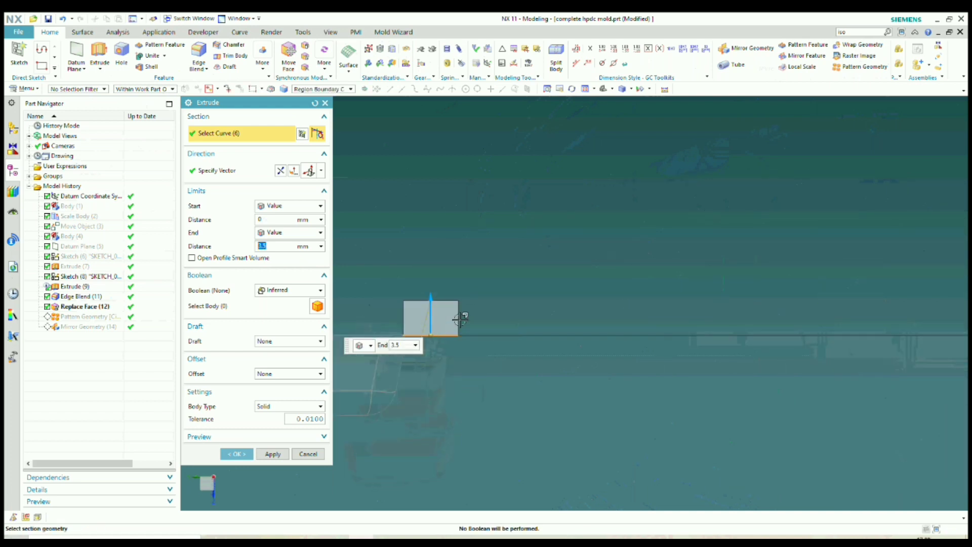
mouse_move(420, 312)
mouse_down()
mouse_move(420, 322)
mouse_move(423, 308)
mouse_up()
scroll(419, 318, up, 3)
scroll(440, 263, down, 5)
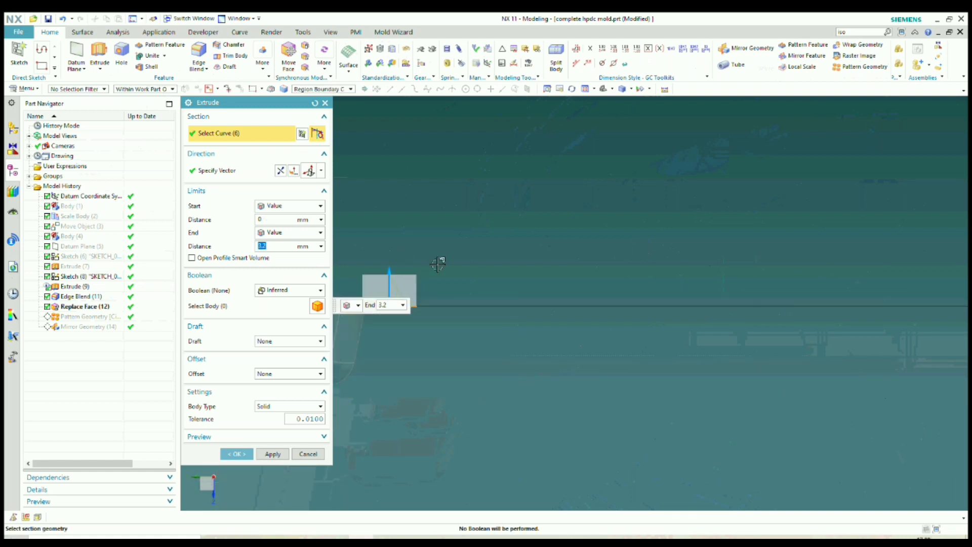
scroll(427, 273, up, 1)
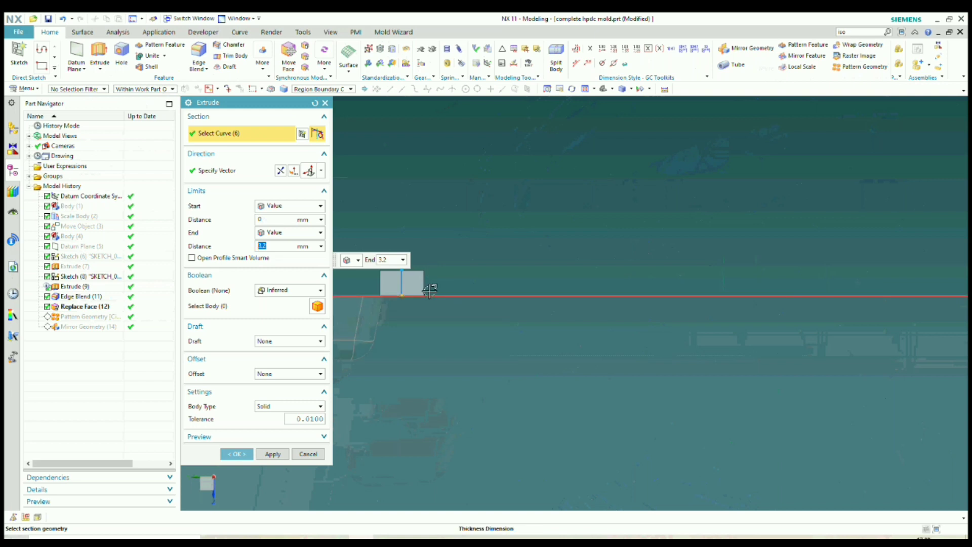
scroll(404, 308, up, 1)
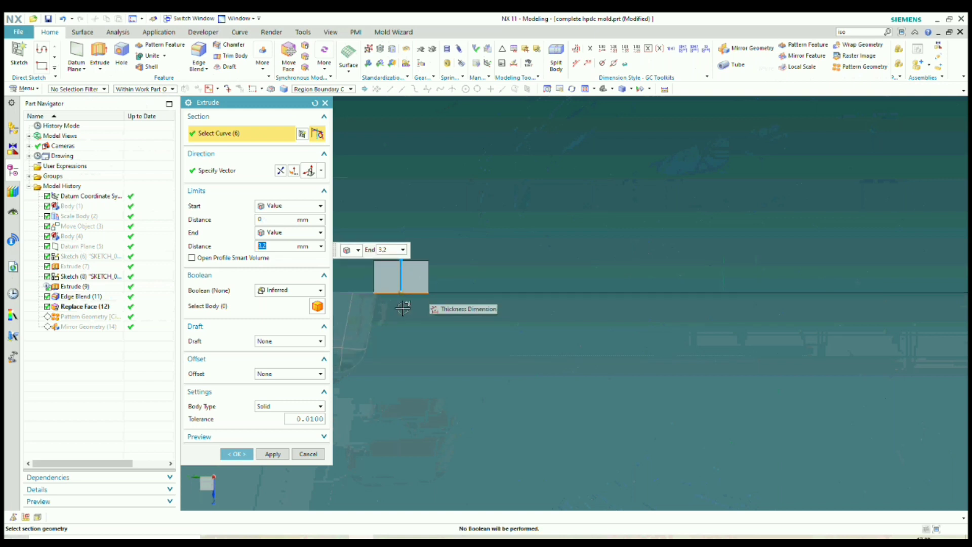
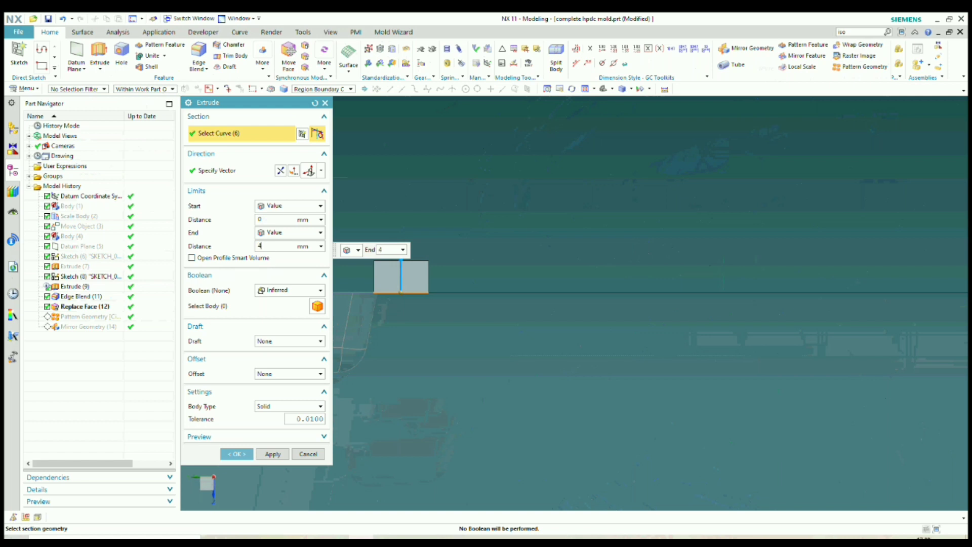
key(Return)
Step: Add the three small gate rectangles along the inner side of the curved runner to the extrusion section
scroll(488, 403, down, 4)
shift+middle_drag(777, 356, 579, 344)
scroll(551, 344, up, 1)
scroll(500, 331, up, 5)
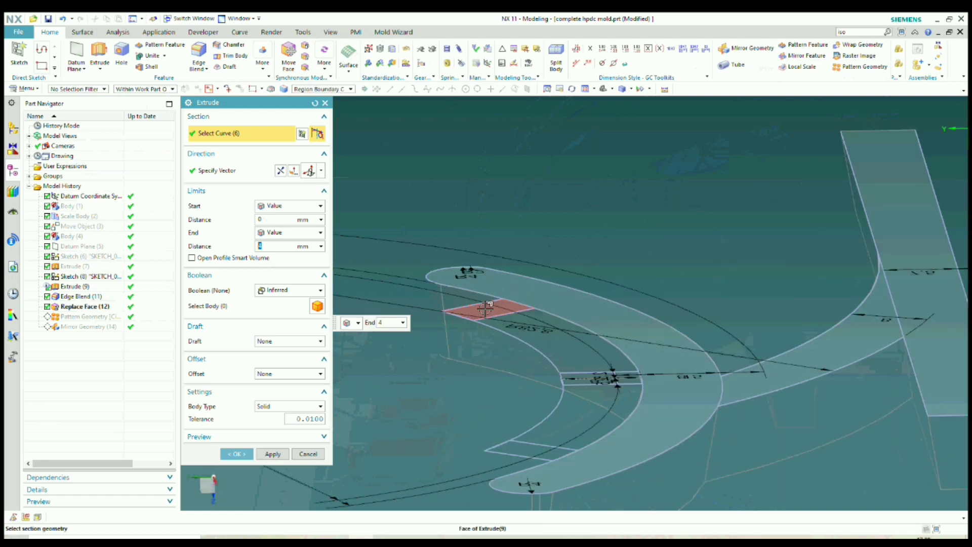
click(487, 306)
scroll(488, 304, down, 3)
scroll(530, 349, up, 2)
scroll(530, 349, up, 2)
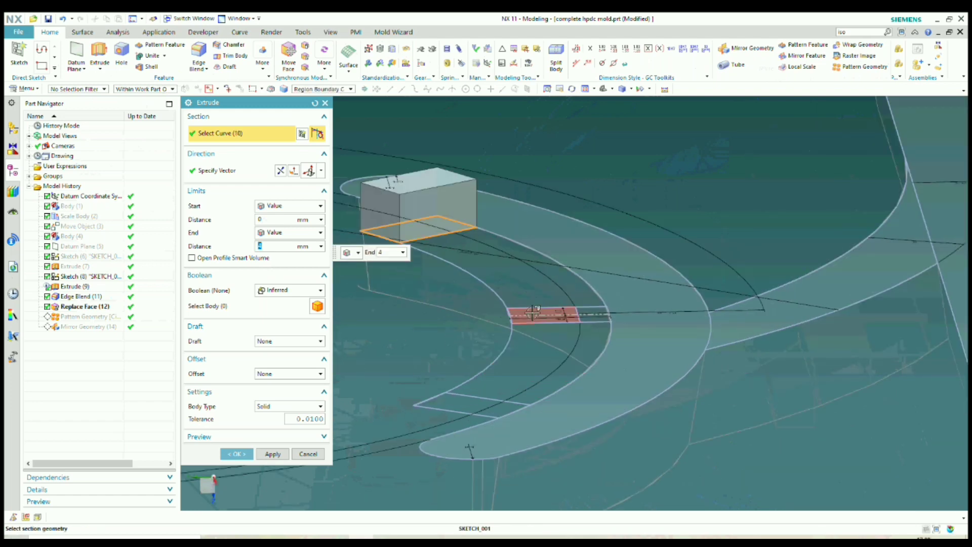
click(570, 314)
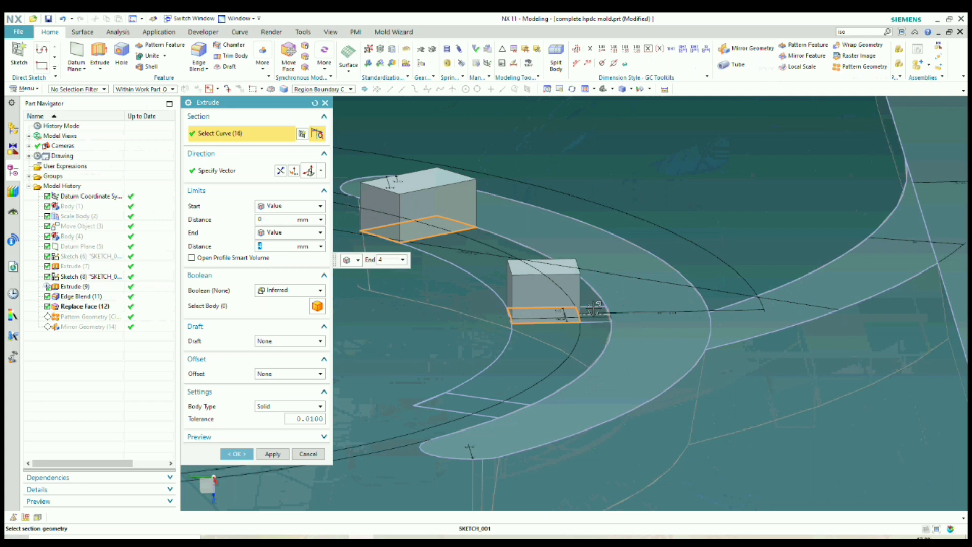
scroll(593, 308, down, 4)
scroll(528, 349, up, 4)
click(538, 339)
scroll(564, 343, down, 4)
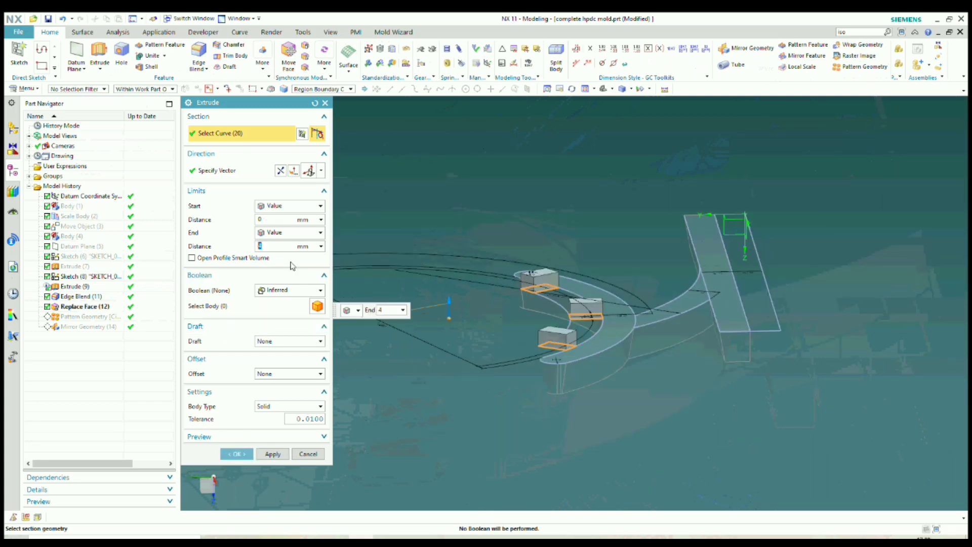
Step: Set the extrusion's Boolean to None and create the gate blocks as separate bodies
click(280, 293)
click(284, 318)
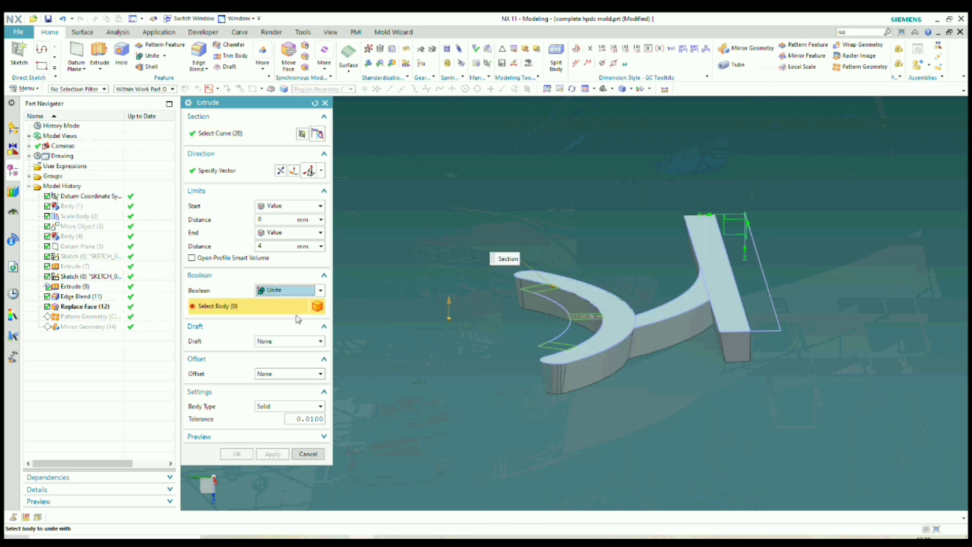
click(287, 290)
click(268, 299)
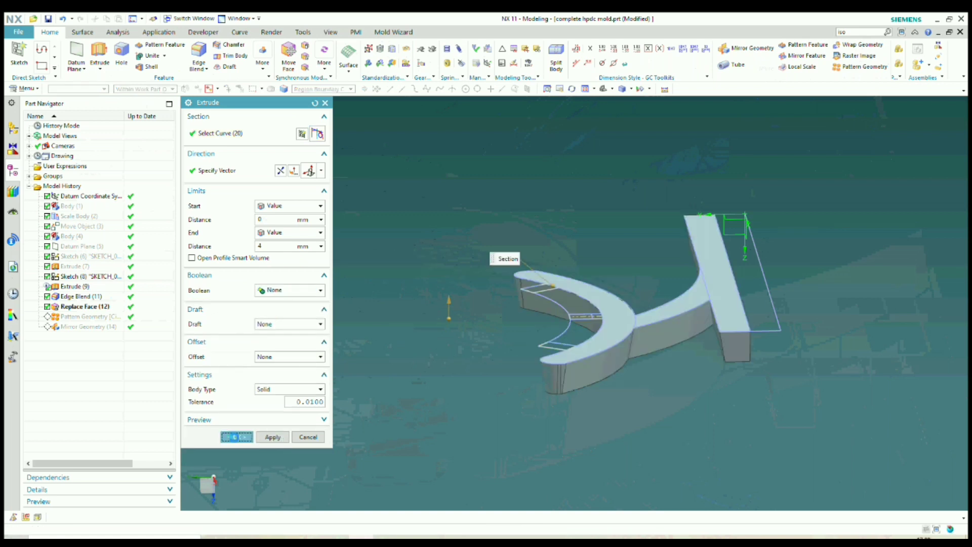
click(236, 436)
Step: Examine the extruded gate blocks beside the curved runner and where one meets the overflow block
middle_drag(506, 304, 516, 283)
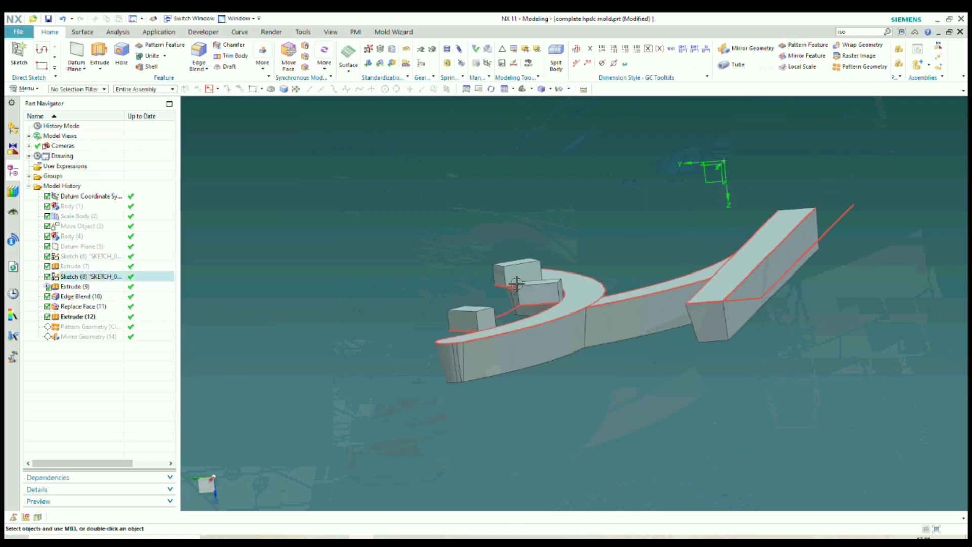
scroll(517, 283, up, 6)
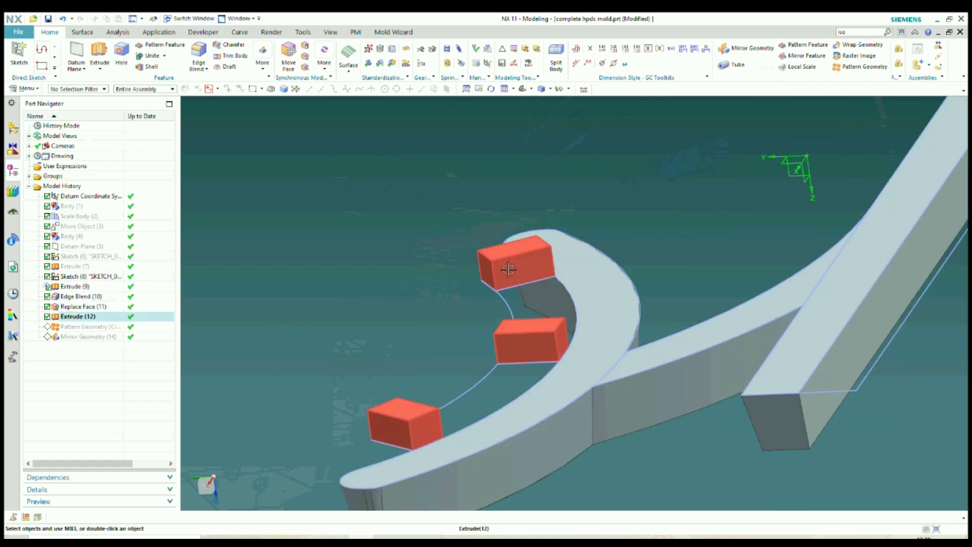
scroll(508, 269, down, 5)
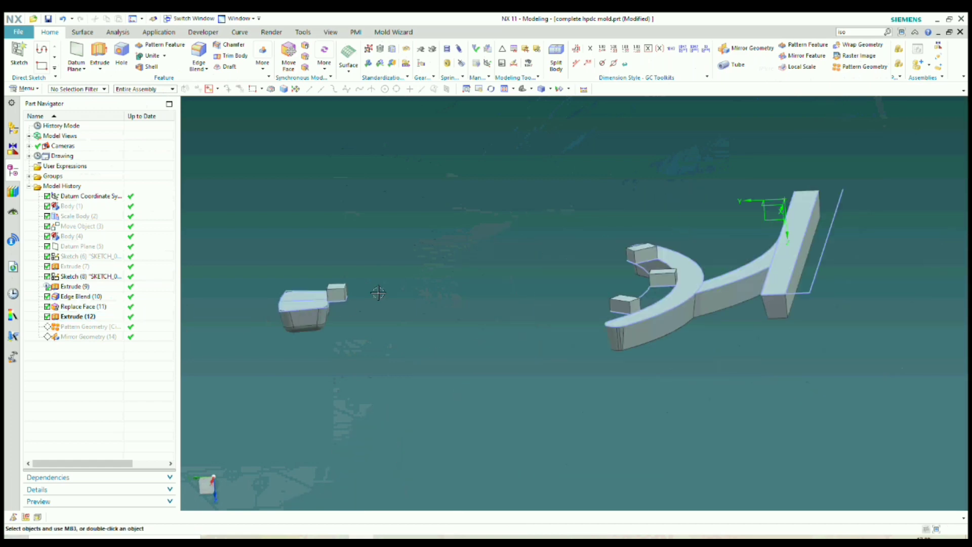
scroll(378, 293, up, 6)
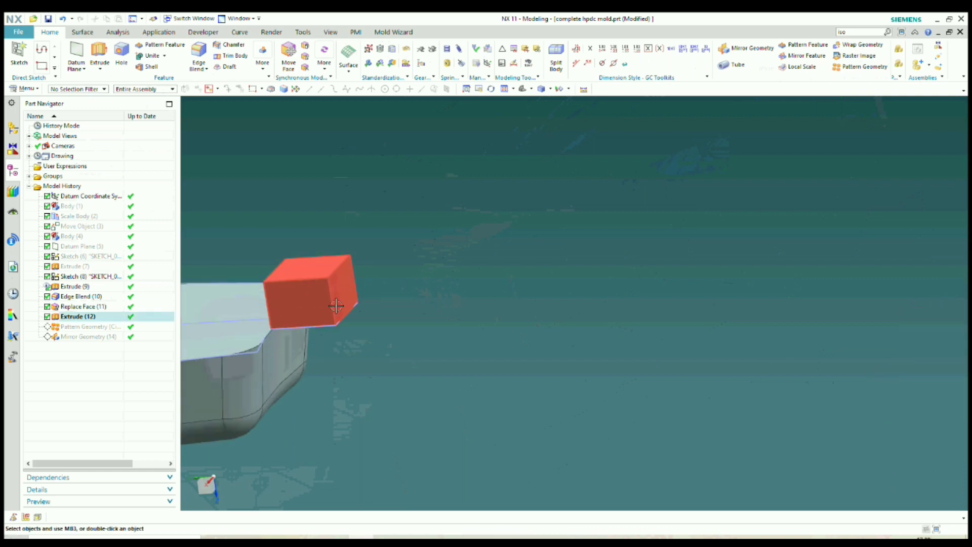
scroll(337, 305, down, 1)
middle_drag(340, 306, 344, 298)
scroll(344, 298, down, 2)
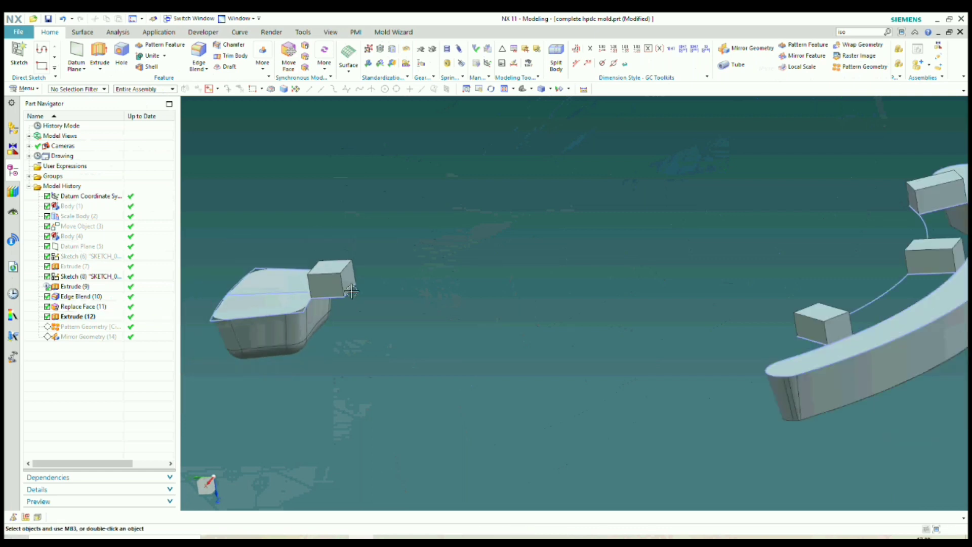
scroll(350, 291, up, 1)
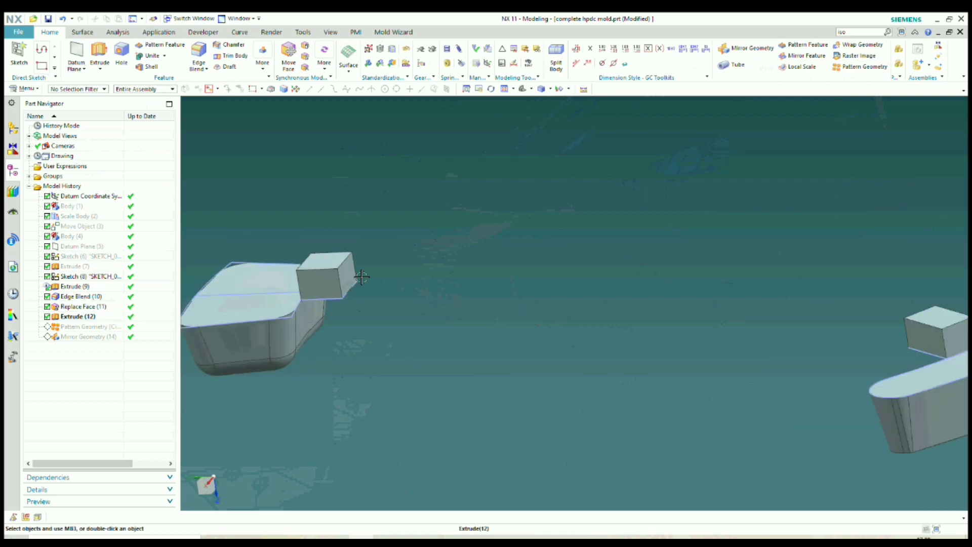
scroll(361, 277, down, 3)
scroll(390, 270, up, 4)
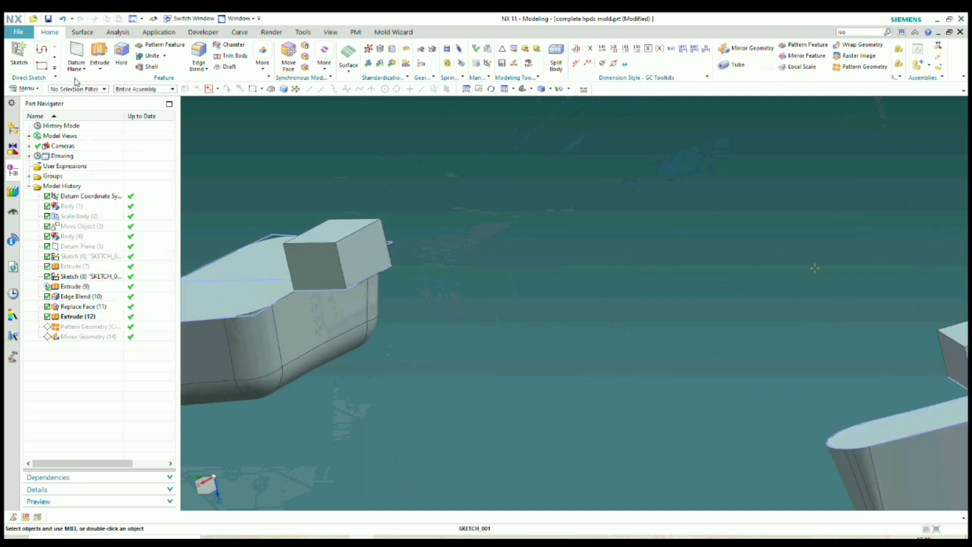
middle_drag(342, 296, 519, 321)
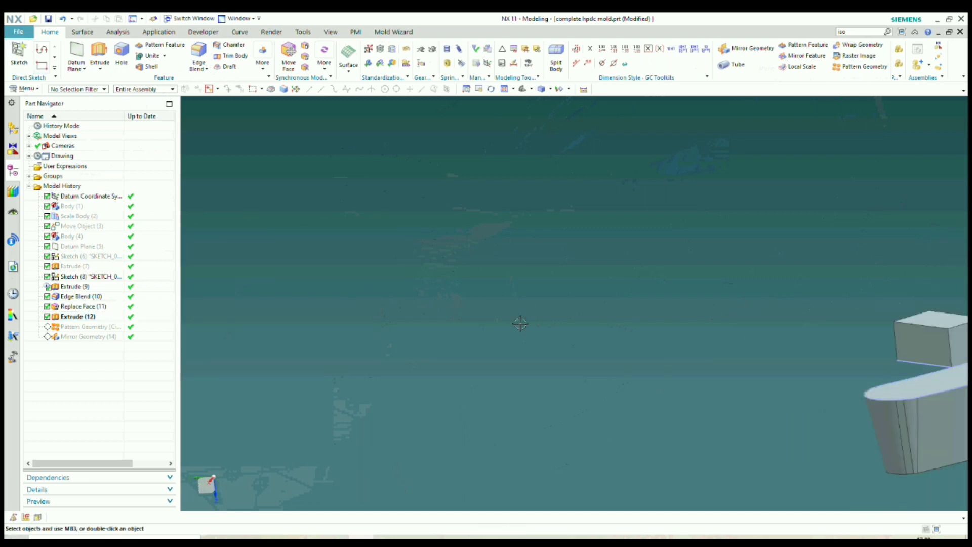
scroll(521, 321, down, 3)
scroll(321, 295, up, 1)
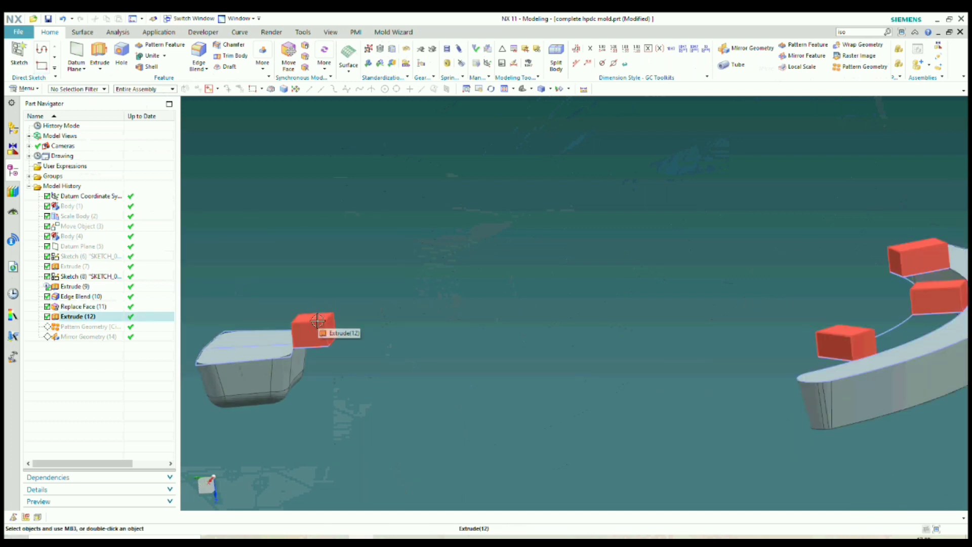
Step: Edit the gate extrusion to add a 5 deg draft from the start limit
double_click(317, 321)
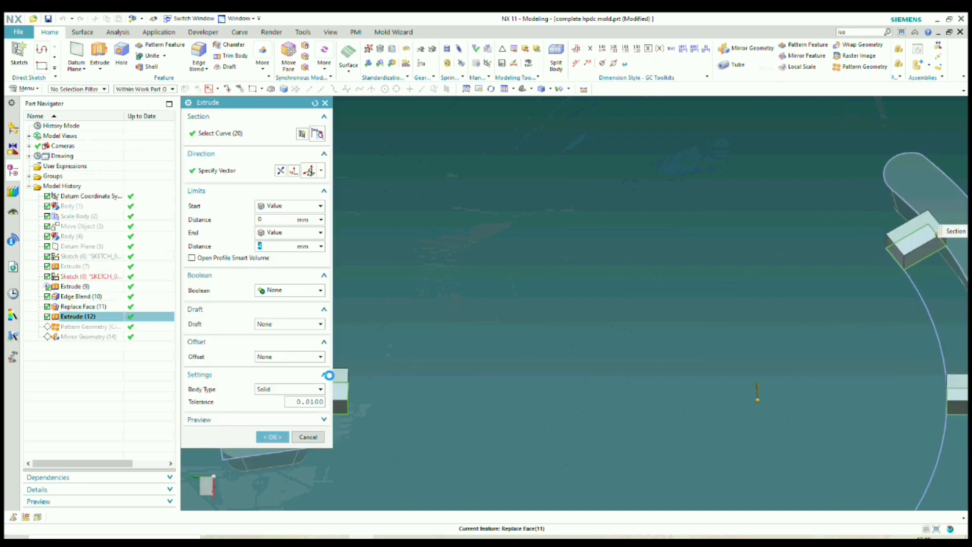
click(324, 375)
click(283, 324)
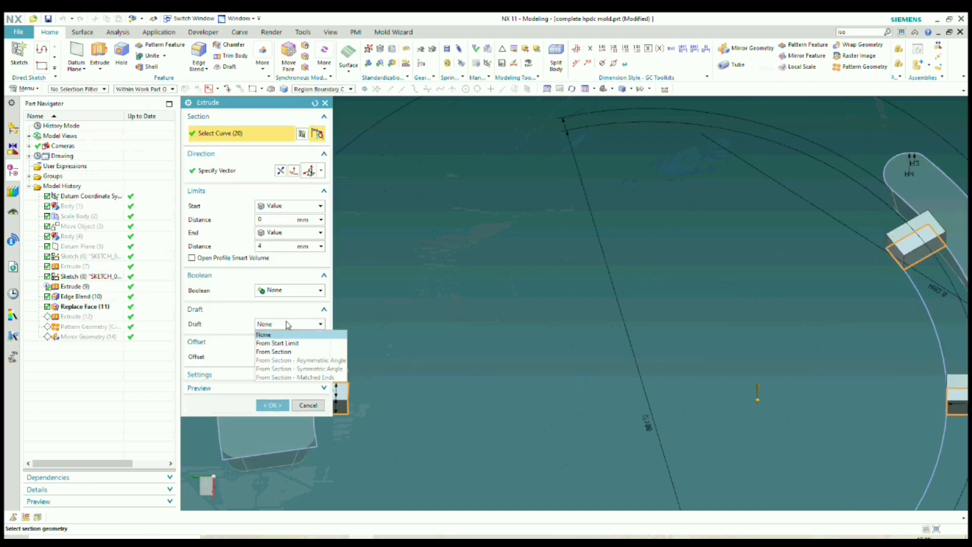
click(283, 341)
drag(271, 336, 246, 336)
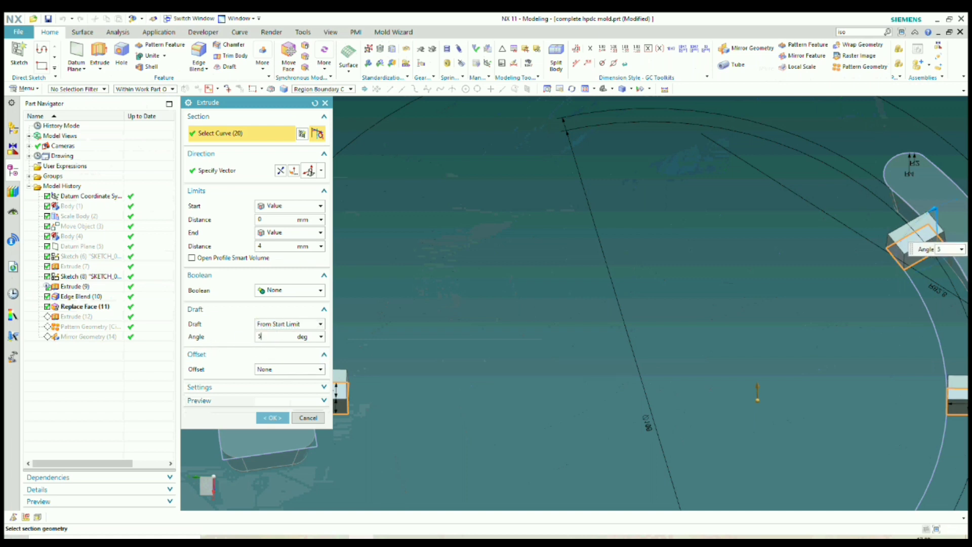
click(273, 418)
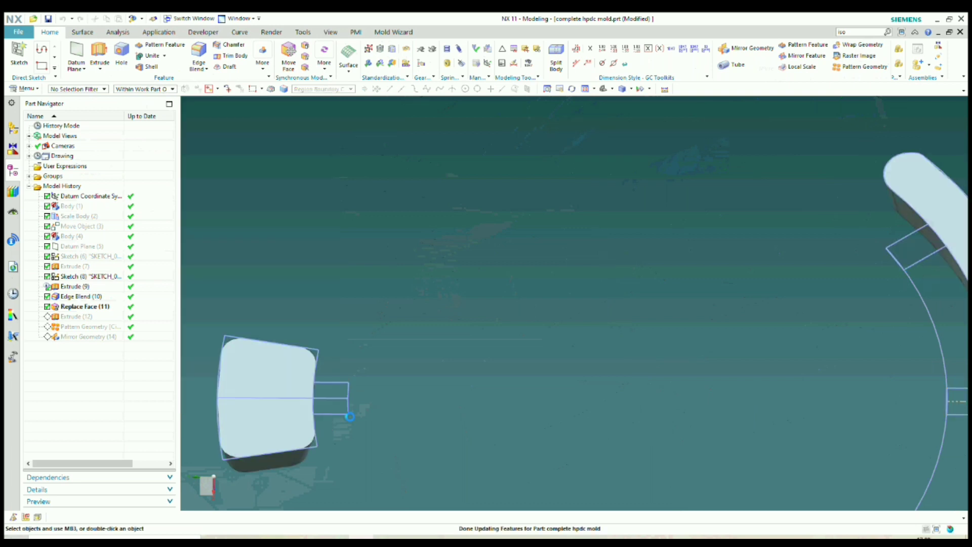
Step: Inspect the drafted gate blocks along the curved runner from the top and from below
middle_drag(273, 418, 602, 297)
key(F8)
scroll(649, 280, down, 3)
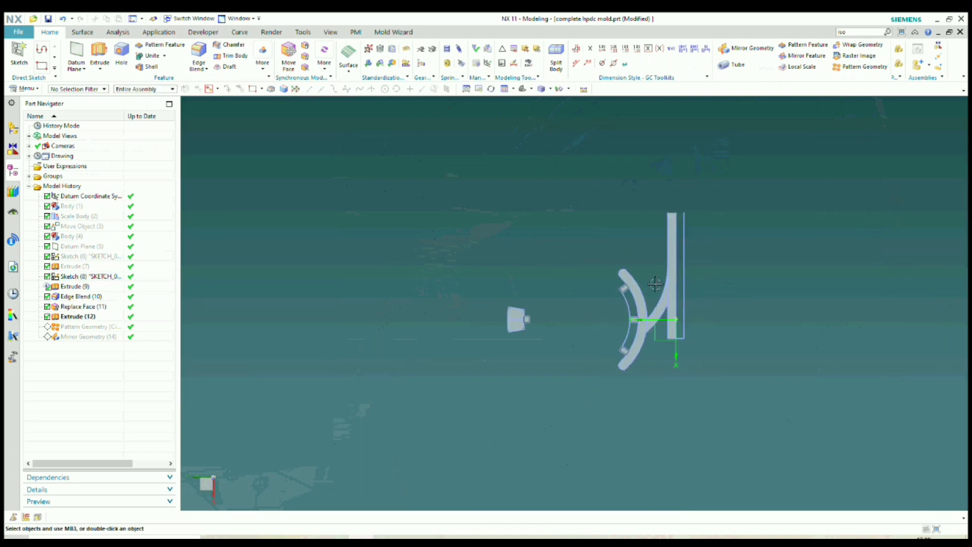
scroll(639, 288, up, 6)
scroll(592, 271, down, 3)
scroll(574, 286, up, 4)
scroll(573, 285, down, 3)
scroll(603, 276, up, 3)
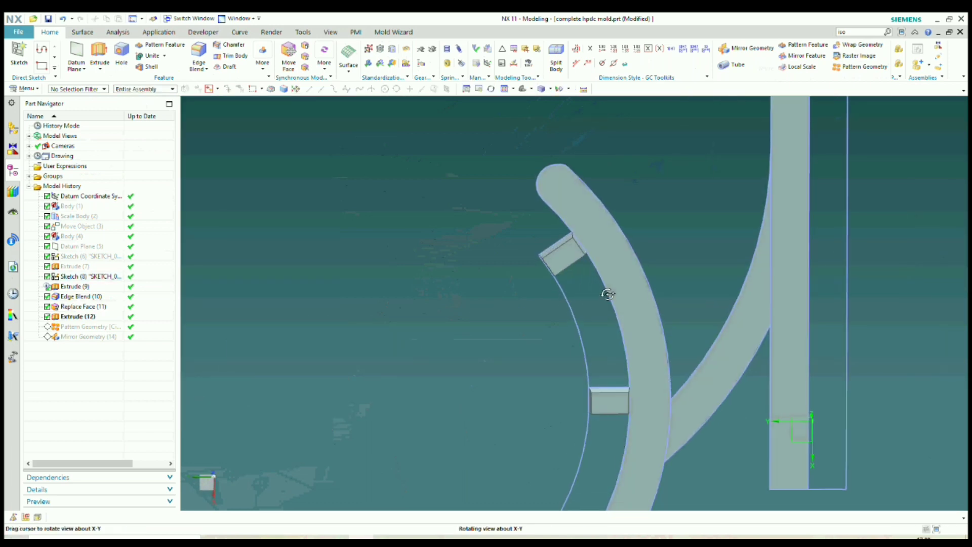
middle_drag(603, 288, 641, 279)
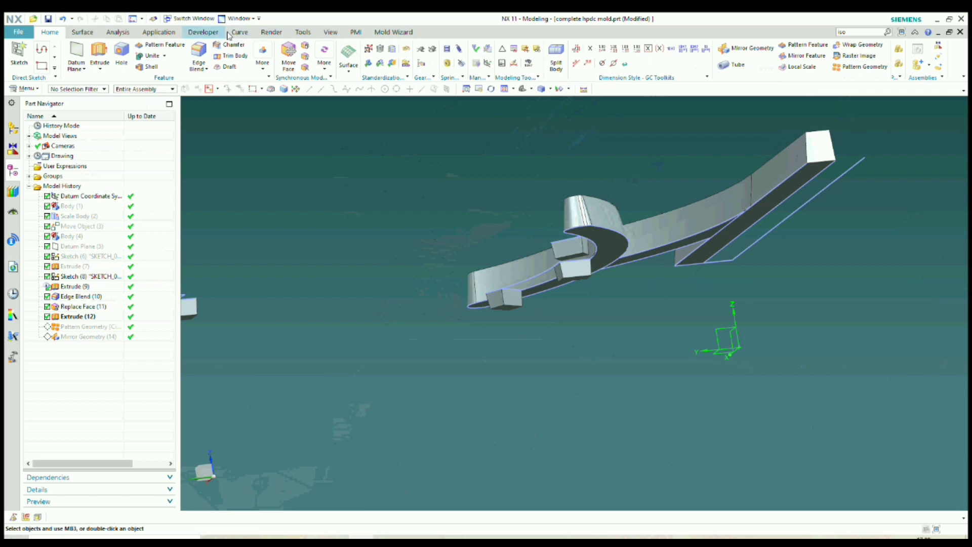
click(302, 32)
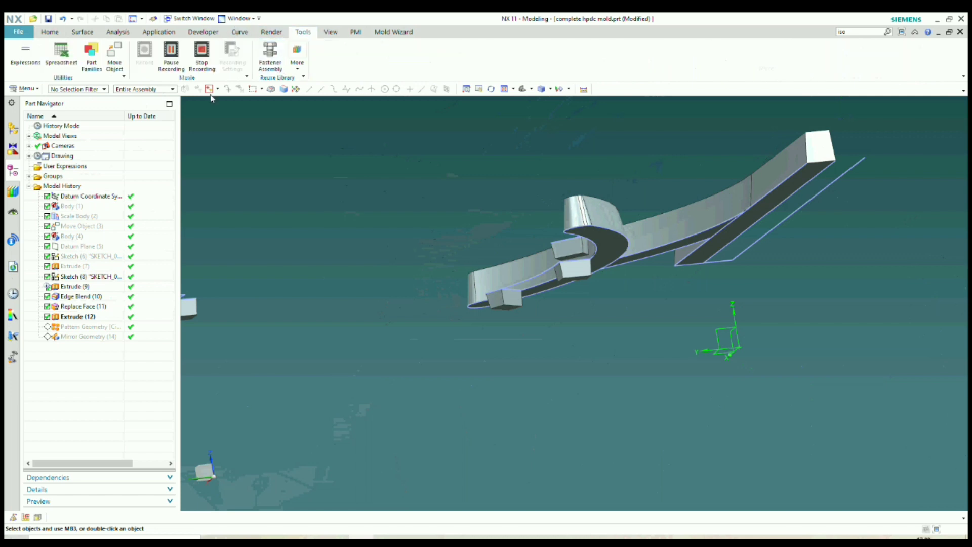
click(172, 51)
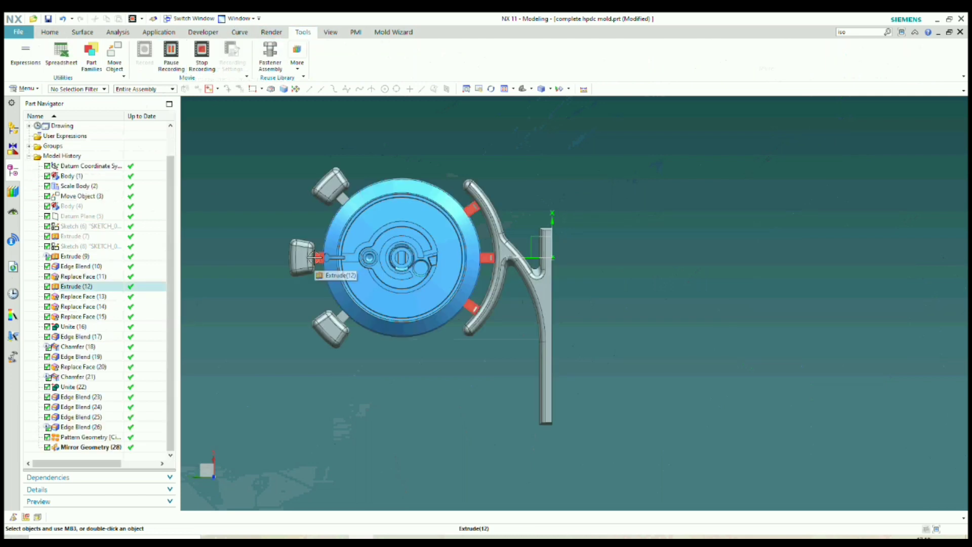
Step: Roll the model history back by making the mold block's Extrude (7) the current feature
scroll(451, 199, down, 3)
scroll(458, 197, up, 1)
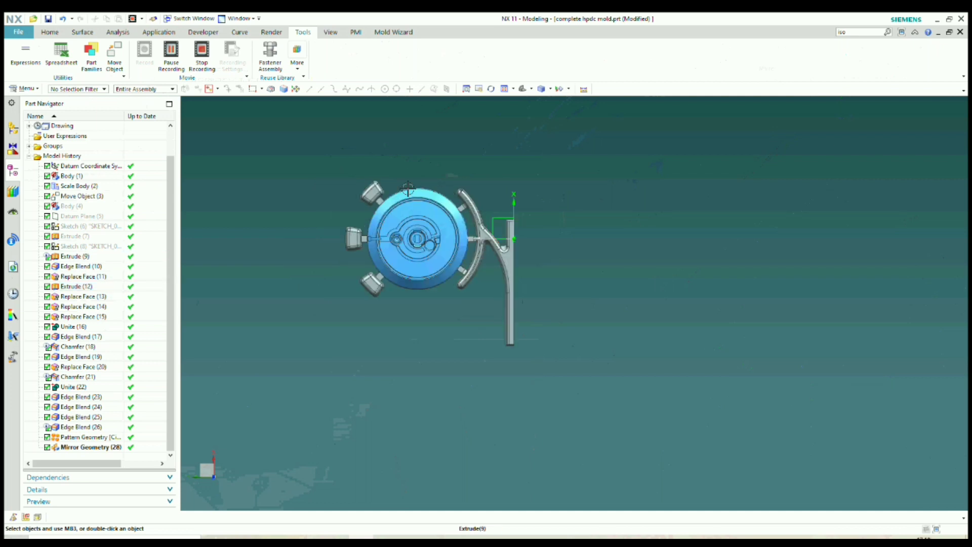
scroll(408, 202, down, 1)
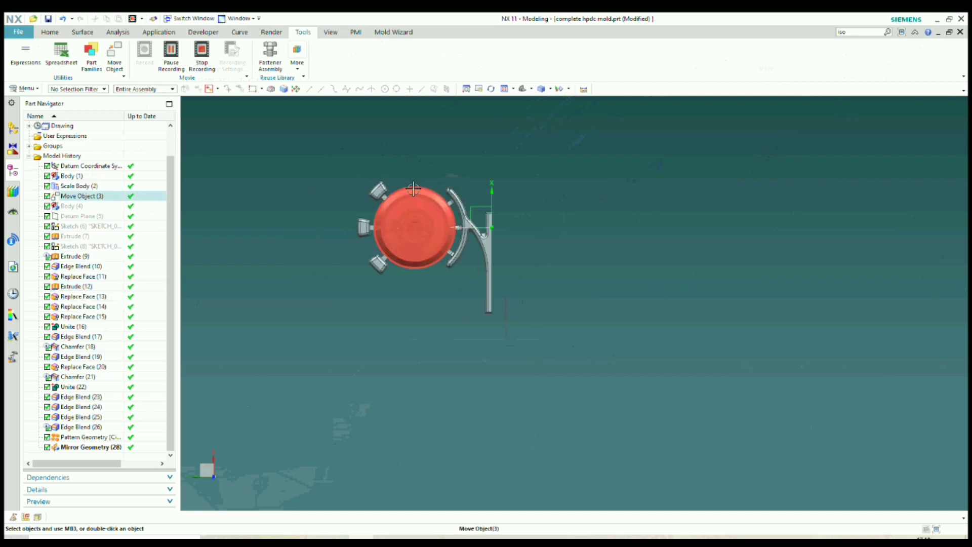
right_click(75, 399)
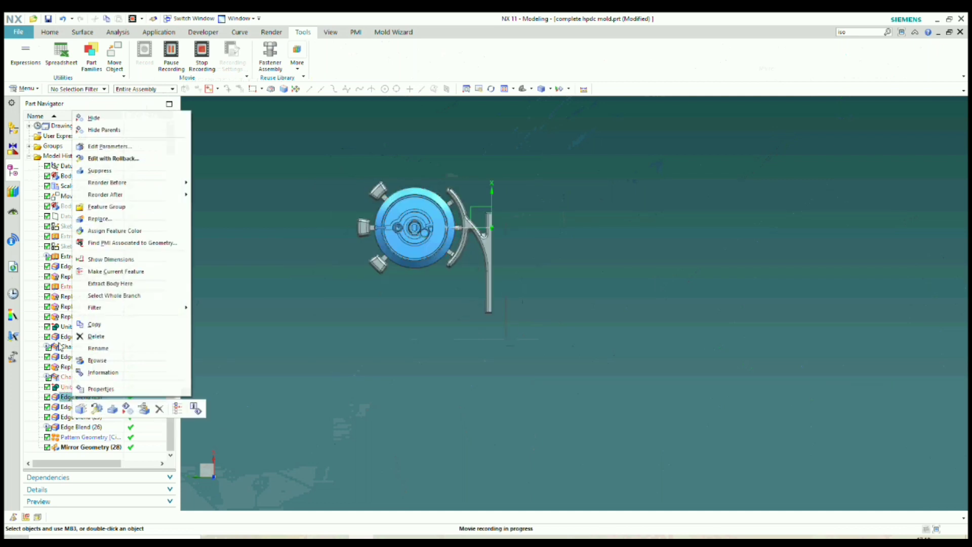
right_click(62, 238)
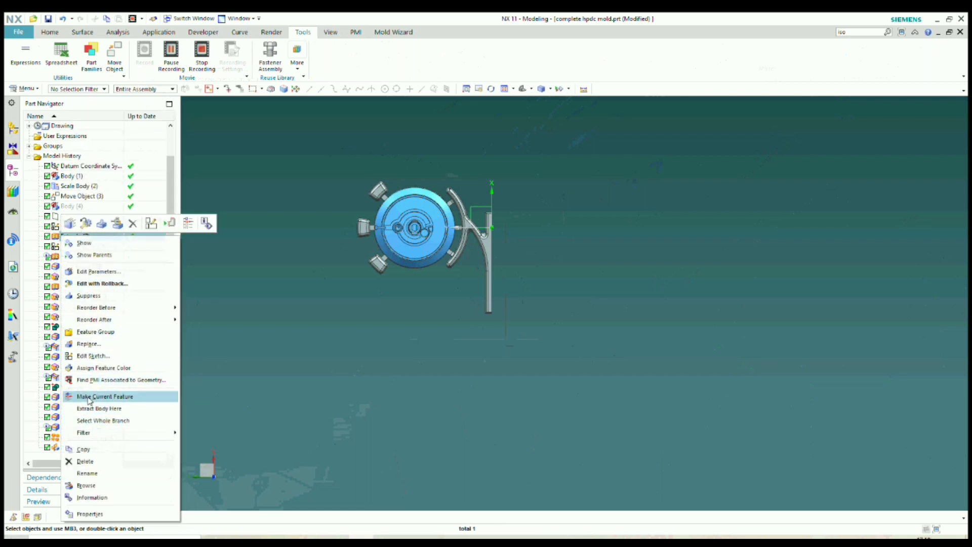
click(90, 398)
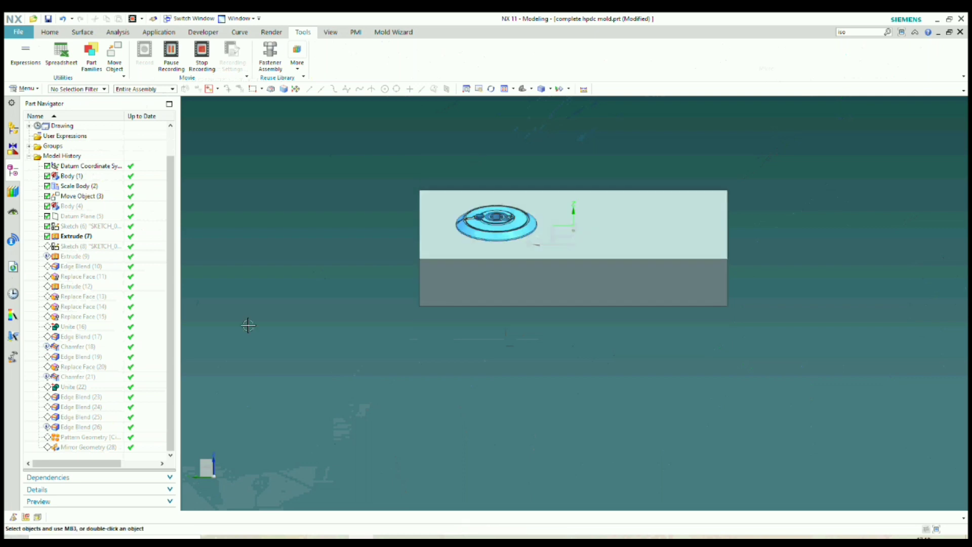
mouse_move(383, 310)
middle_down()
mouse_move(393, 251)
mouse_move(394, 295)
middle_up()
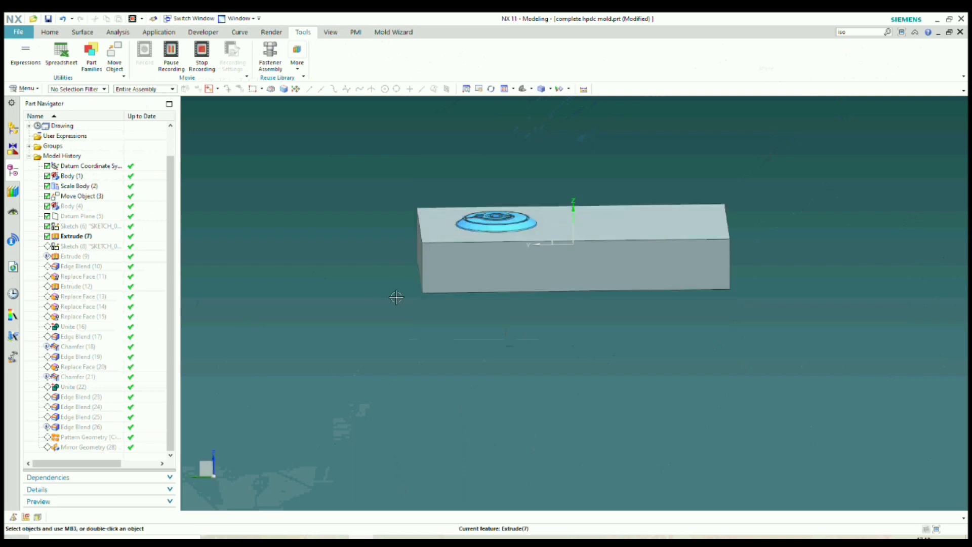
Step: Hide the mold block so only the casting stays displayed beside the coordinate system
key(ctrl+shift+i)
click(511, 276)
click(308, 157)
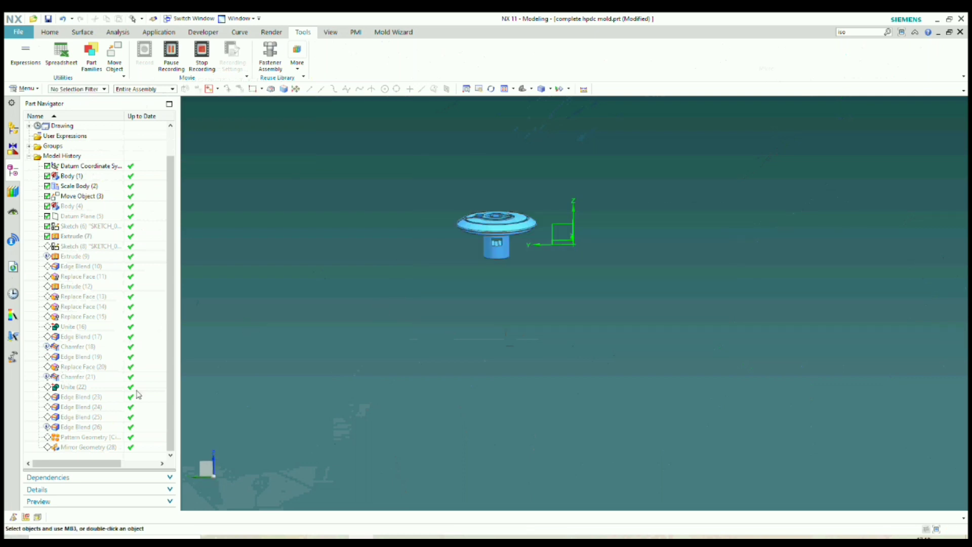
Step: Roll the history forward to Replace Face (15) and view the casting, overflow and runner squarely from above
right_click(77, 317)
click(117, 350)
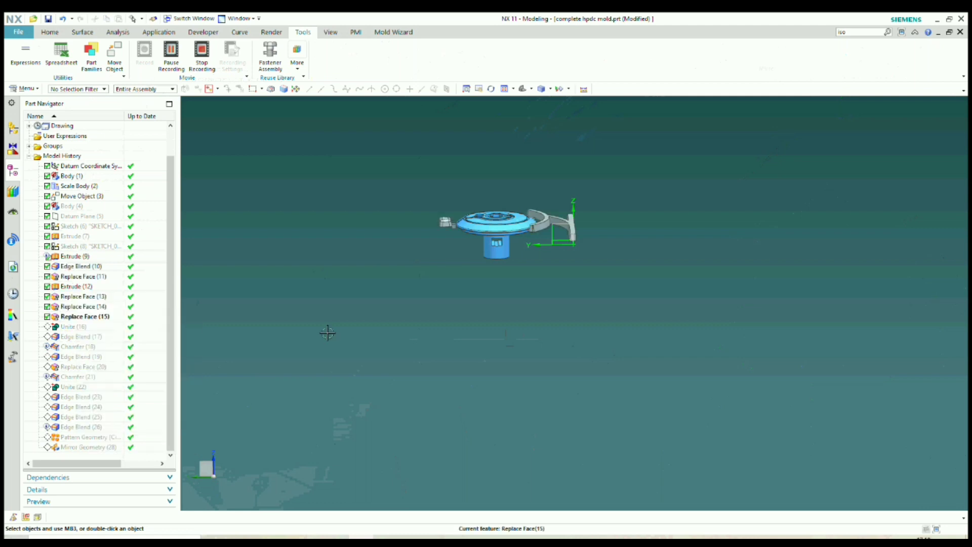
scroll(486, 227, up, 6)
middle_drag(487, 228, 486, 282)
scroll(515, 265, down, 1)
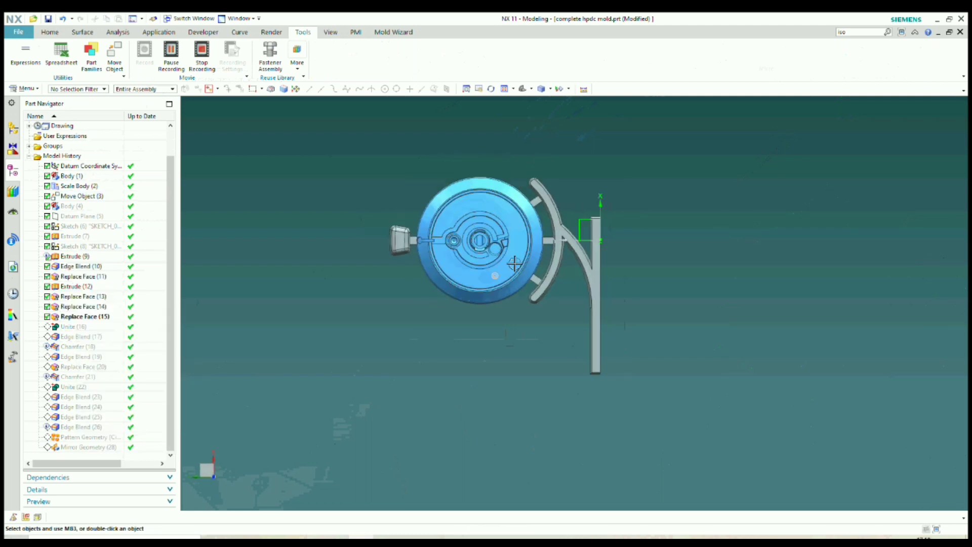
key(F8)
Step: Roll the history forward to Edge Blend (19) and examine the overflow block, gates and runner from several angles
right_click(76, 358)
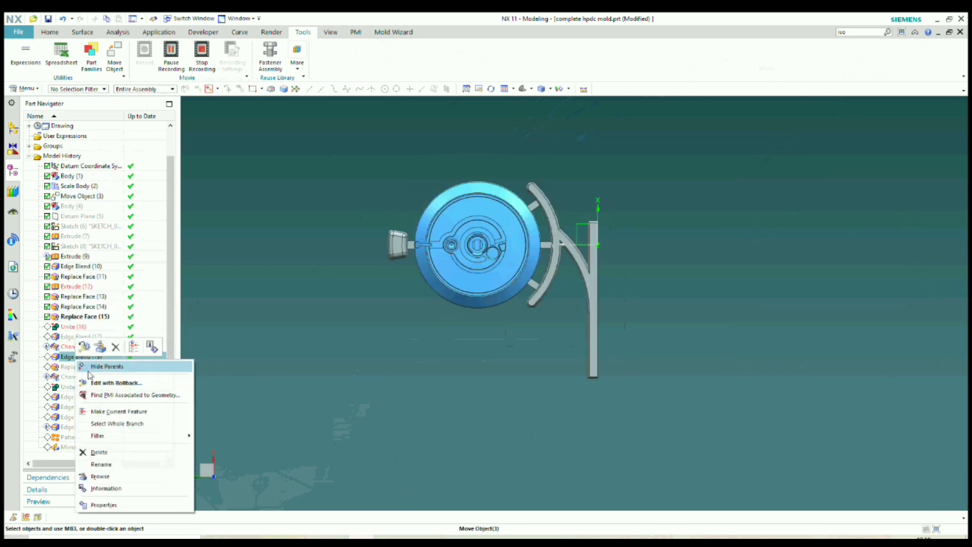
click(95, 414)
scroll(506, 202, down, 1)
scroll(528, 218, up, 3)
middle_drag(528, 217, 547, 186)
scroll(534, 235, up, 3)
middle_drag(572, 267, 590, 256)
scroll(590, 256, down, 3)
scroll(427, 267, up, 3)
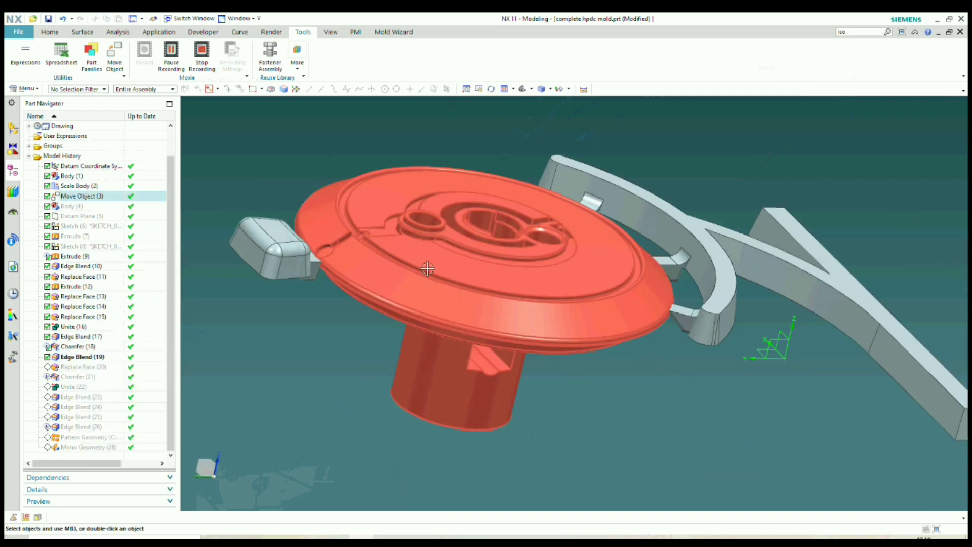
middle_drag(427, 267, 450, 263)
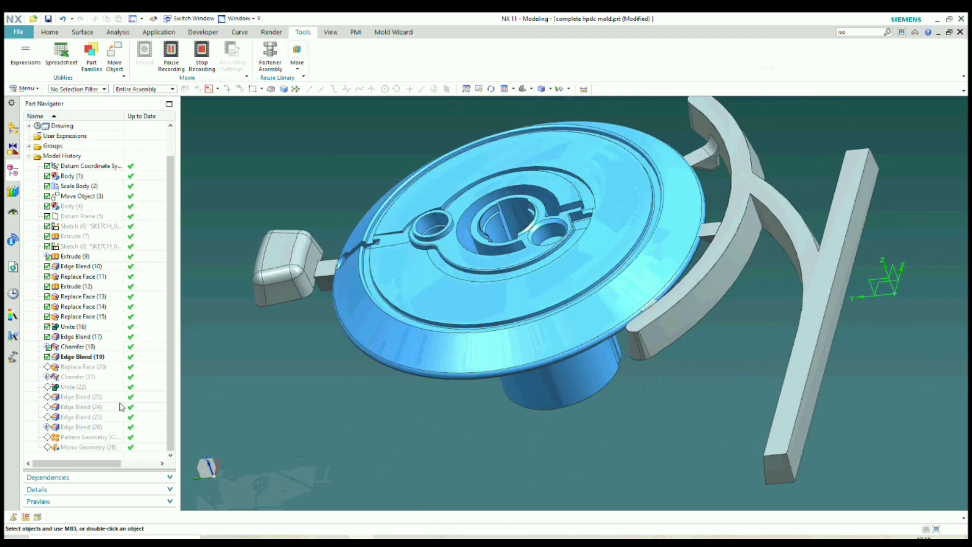
Step: Roll the history forward to Chamfer (21) and examine the gates along the curved runner from the underside
right_click(85, 381)
click(109, 262)
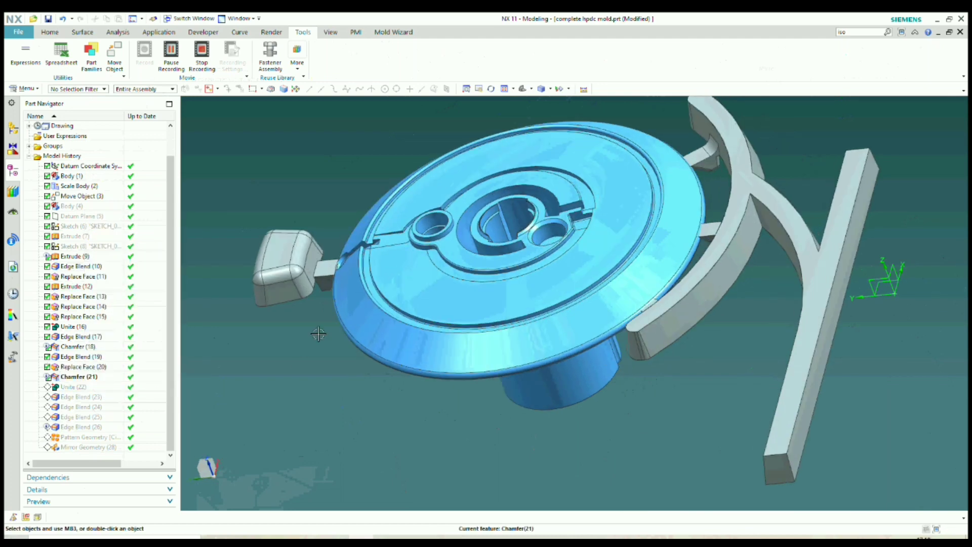
scroll(533, 308, down, 3)
middle_drag(533, 308, 628, 268)
scroll(659, 277, up, 5)
scroll(628, 268, down, 2)
Step: Hide the casting and the gate attached to the overflow block
key(ctrl+b)
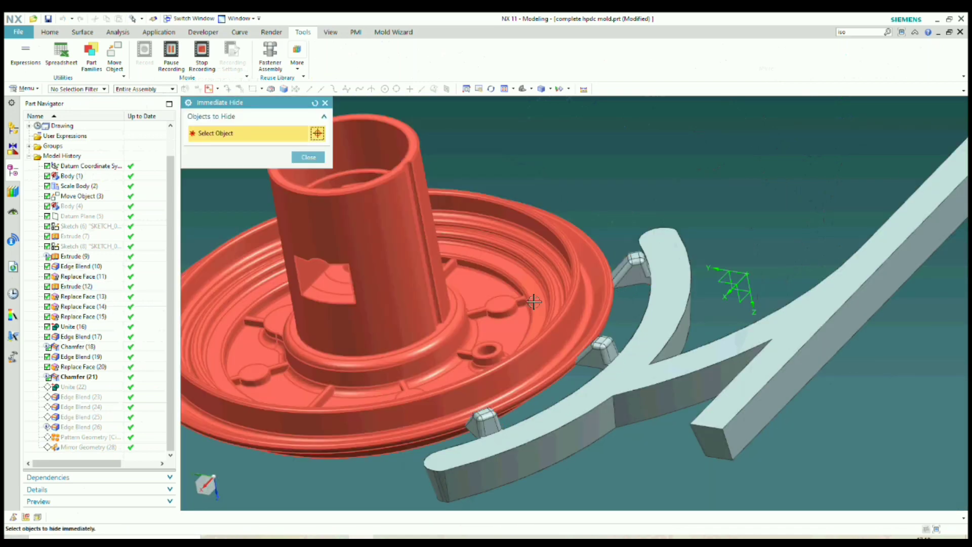
click(499, 315)
scroll(500, 315, down, 3)
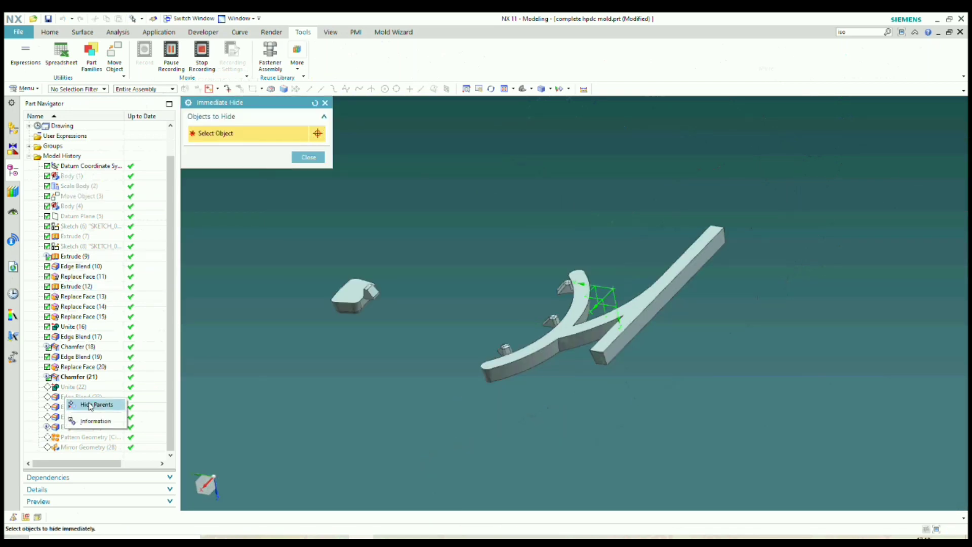
click(129, 378)
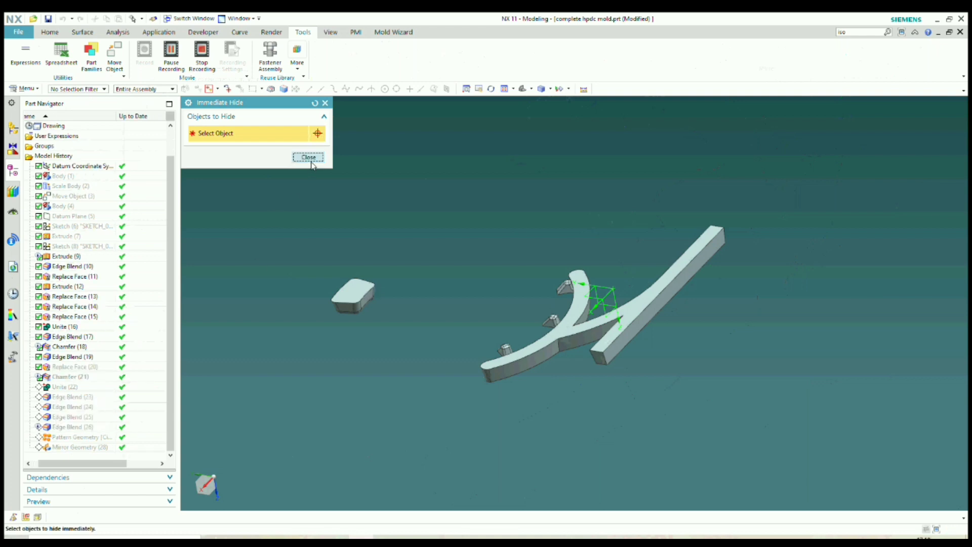
click(310, 160)
scroll(70, 436, up, 1)
scroll(72, 437, down, 1)
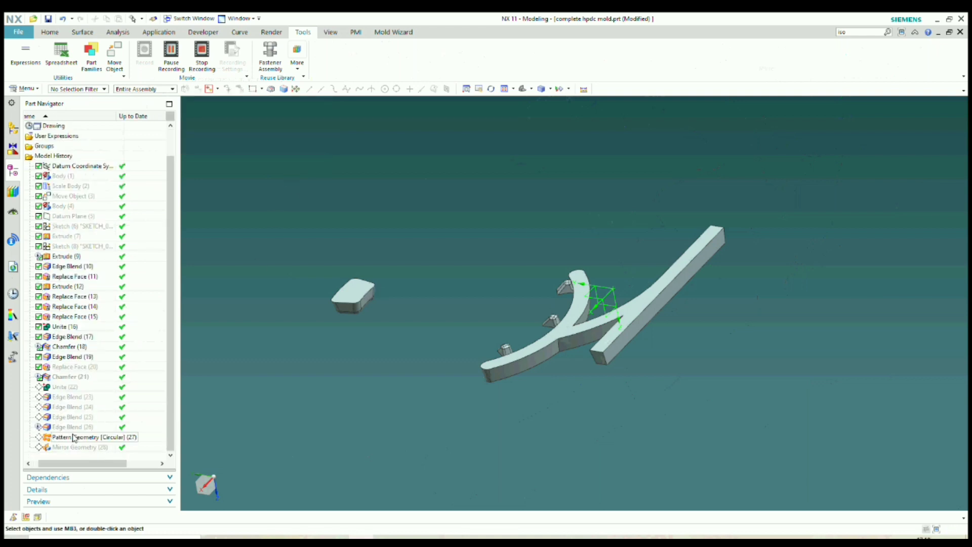
Step: Roll the history forward to Mirror Geometry (28) and swap the shown and hidden objects
right_click(70, 448)
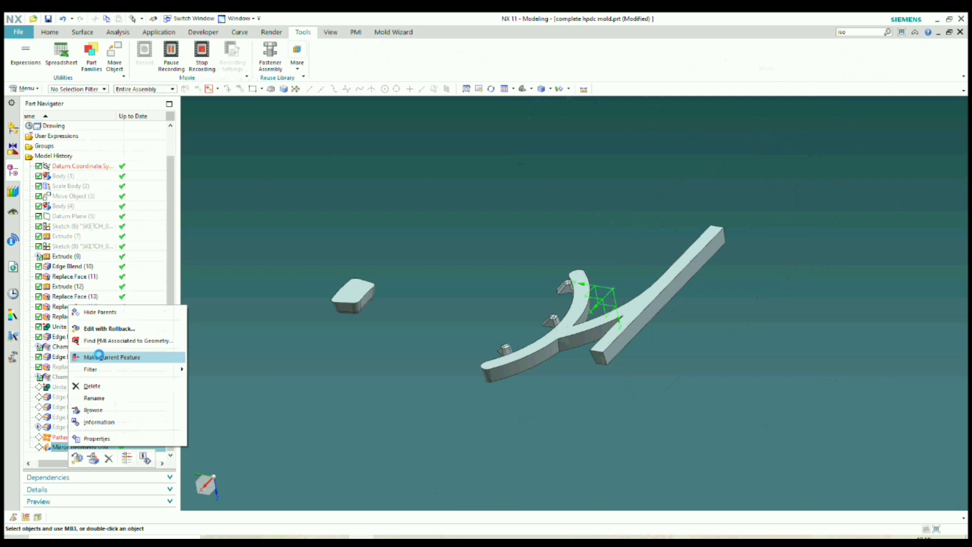
click(99, 356)
scroll(612, 274, down, 2)
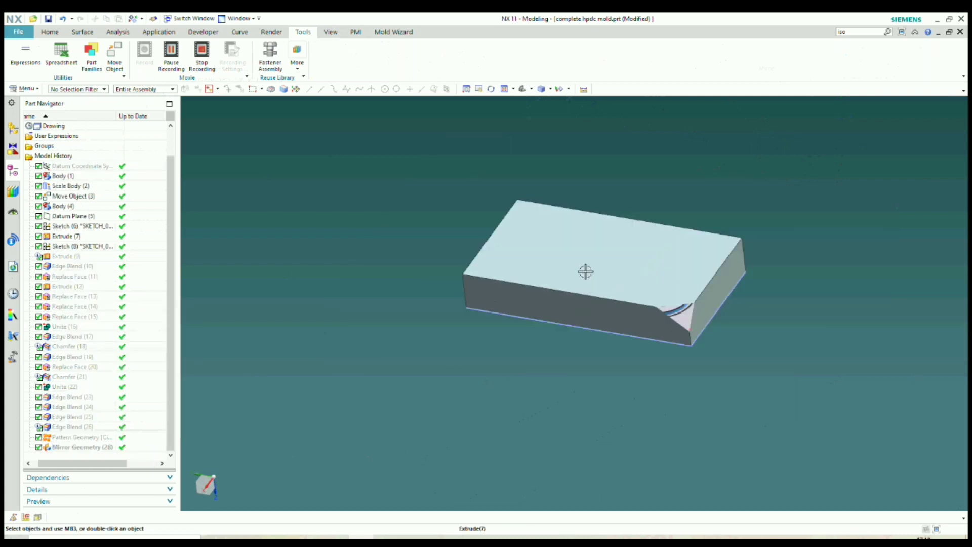
scroll(585, 269, up, 2)
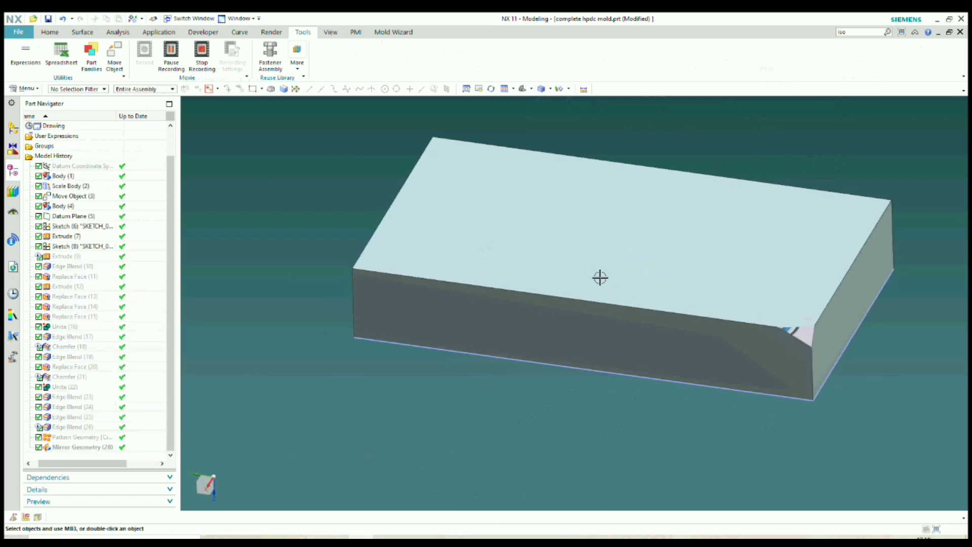
Step: Hide the mold block and casting, and swap shown and hidden objects to display the mold block with casting, runner and overflows
key(ctrl+shift+i)
click(566, 295)
scroll(566, 295, up, 2)
click(566, 296)
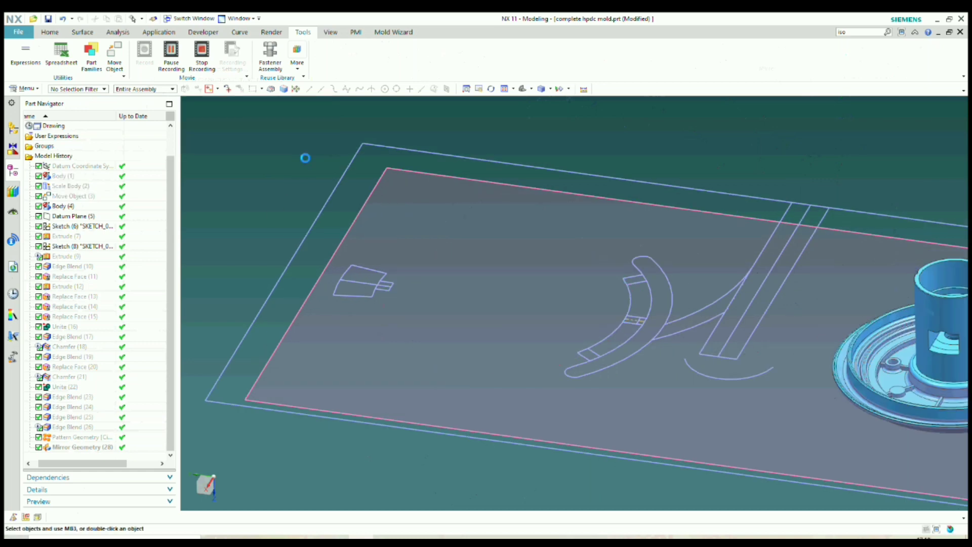
click(308, 157)
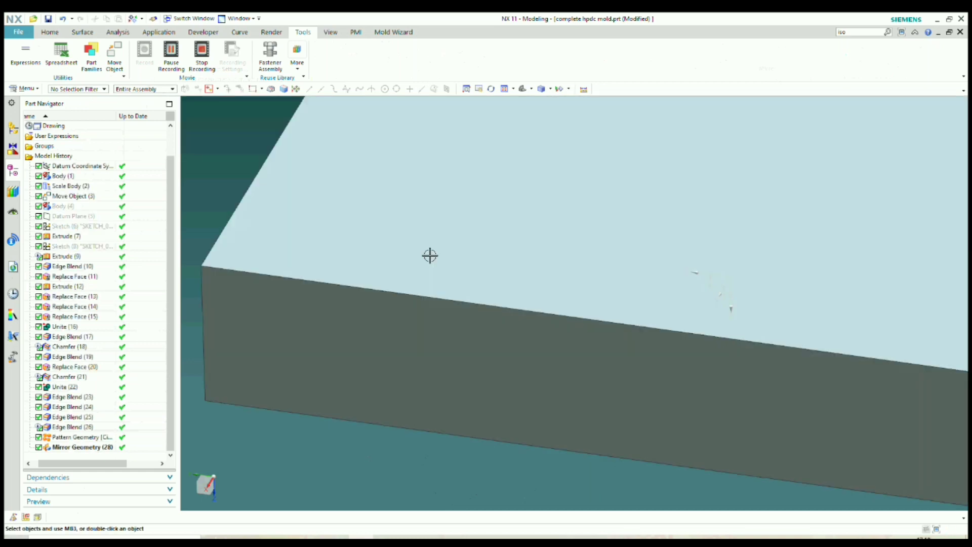
middle_drag(430, 256, 442, 305)
scroll(442, 306, down, 5)
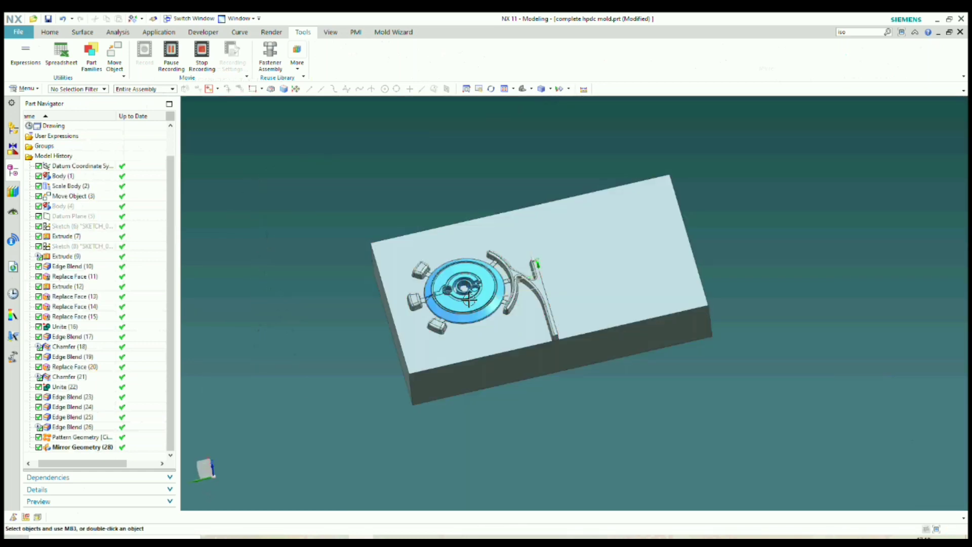
Step: Hide the mold block, leaving the casting, runner and three overflows displayed
key(ctrl+shift+i)
click(572, 276)
scroll(477, 267, down, 2)
scroll(477, 268, up, 3)
middle_drag(477, 269, 480, 307)
key(Escape)
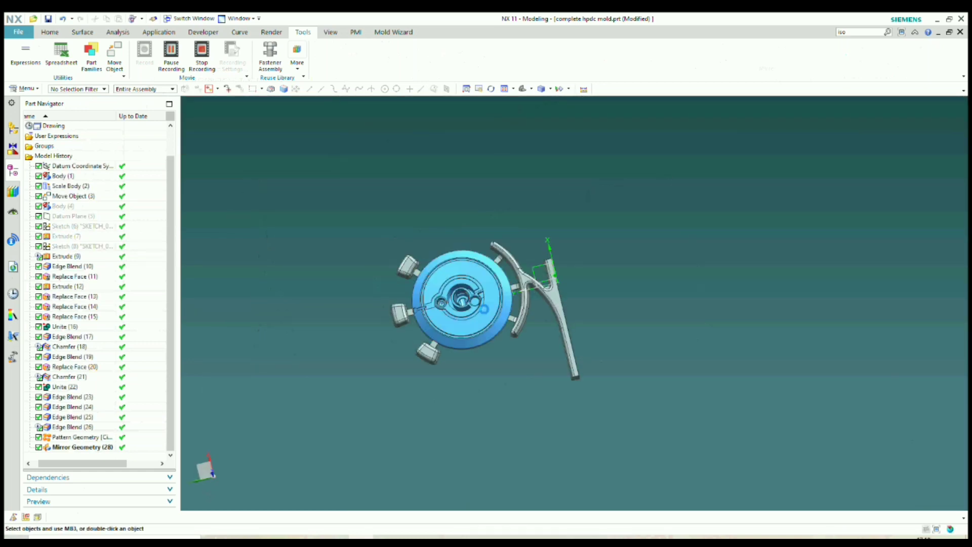
key(ctrl+shift+g)
key(Escape)
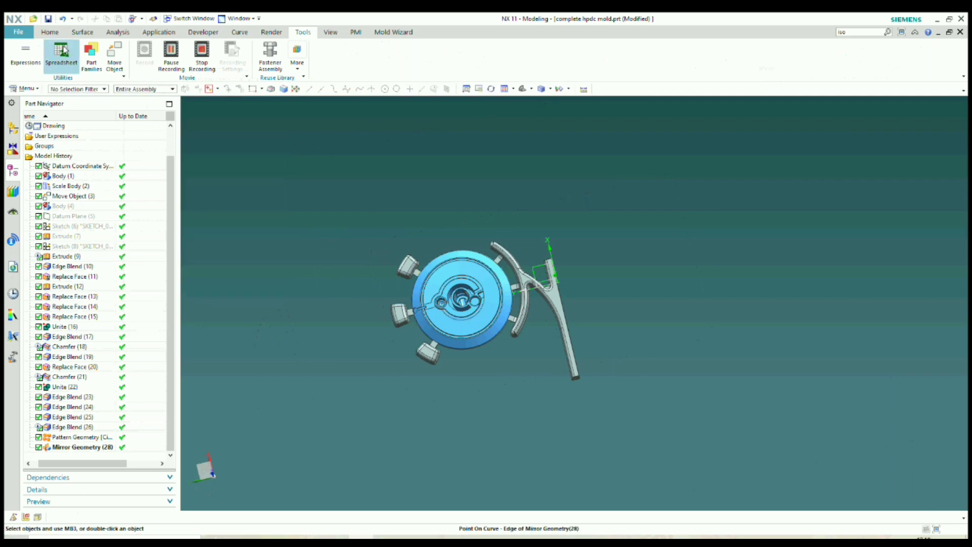
Step: Examine the finished casting with its blended runner, gates and three overflows from above and at a tilt
click(50, 32)
shift+middle_drag(473, 303, 415, 208)
scroll(405, 217, down, 1)
scroll(431, 210, up, 3)
key(F8)
scroll(496, 196, down, 2)
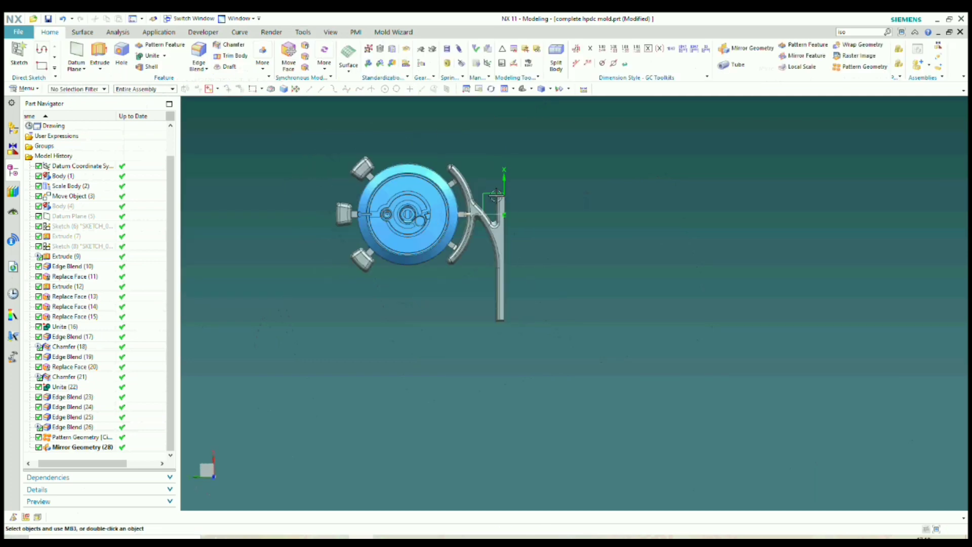
scroll(496, 195, up, 3)
middle_drag(496, 195, 475, 194)
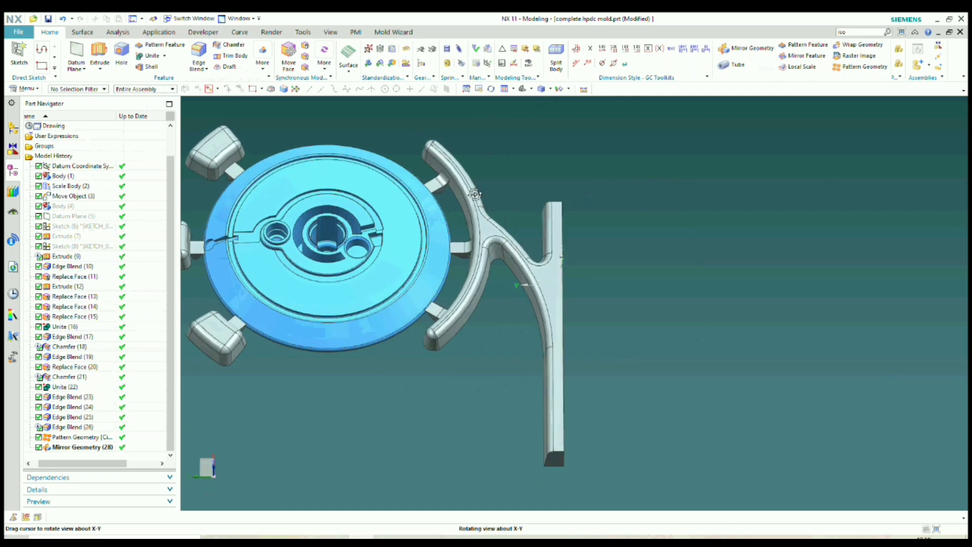
scroll(718, 269, down, 1)
scroll(394, 222, up, 1)
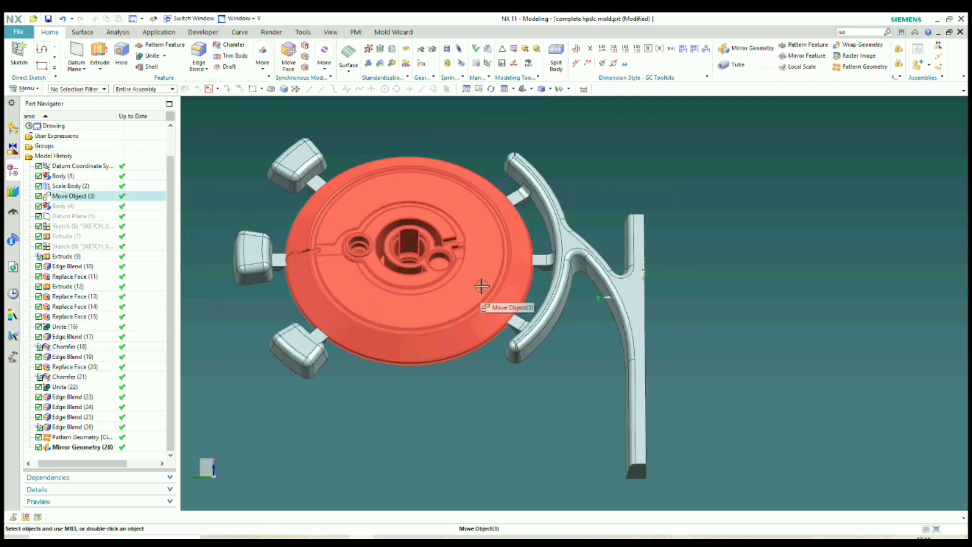
scroll(482, 286, down, 1)
middle_drag(481, 287, 569, 322)
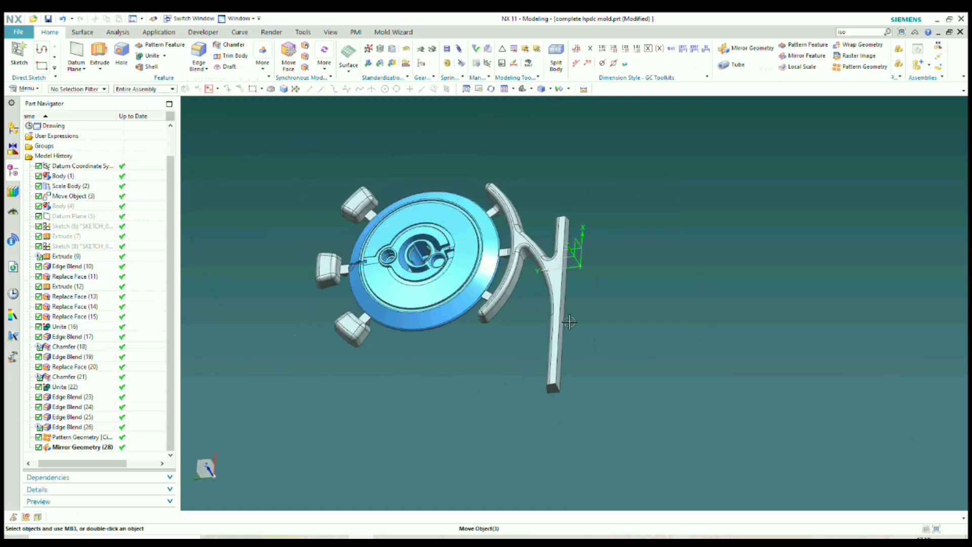
Step: Change the display color of the runner and the three overflow bodies to Yellow
key(ctrl+j)
click(554, 281)
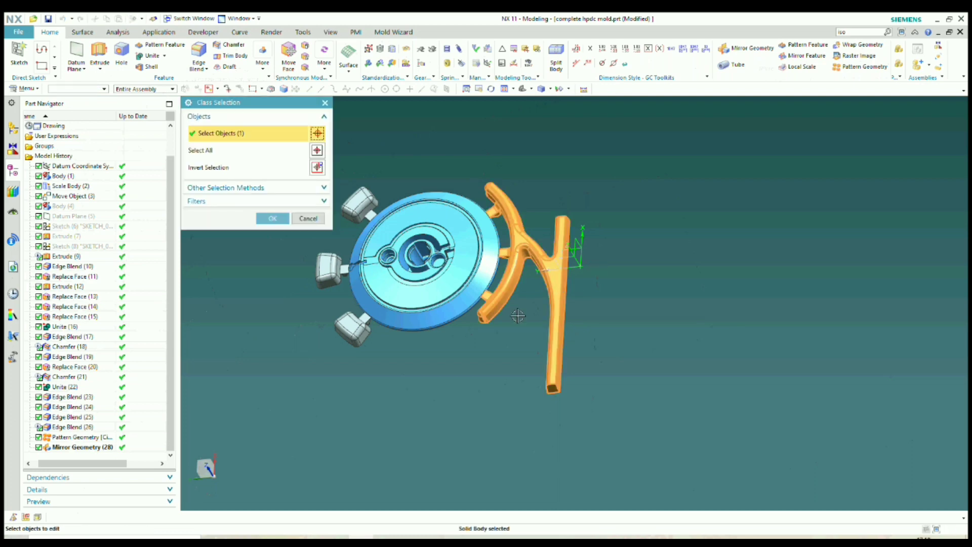
scroll(372, 318, up, 3)
click(354, 327)
scroll(492, 369, down, 4)
scroll(420, 306, up, 3)
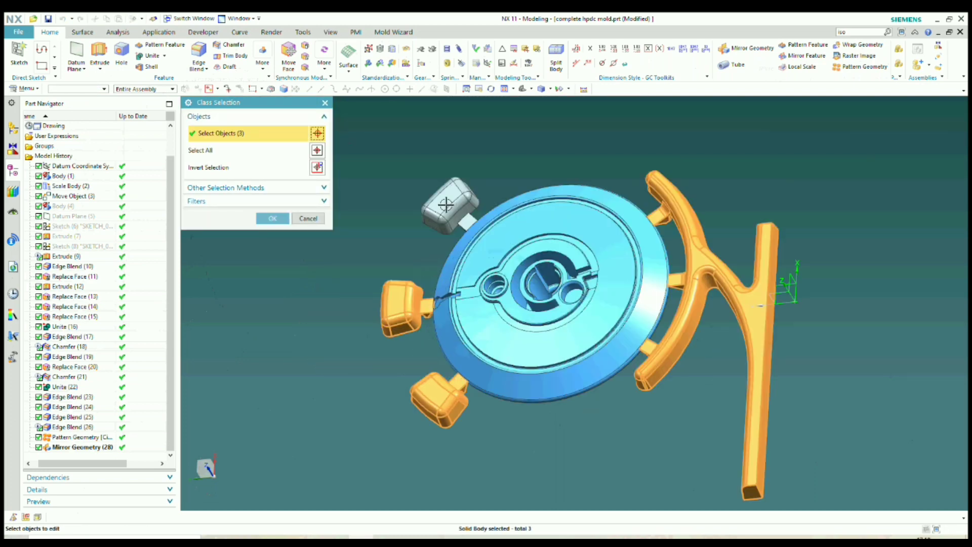
click(272, 218)
click(299, 148)
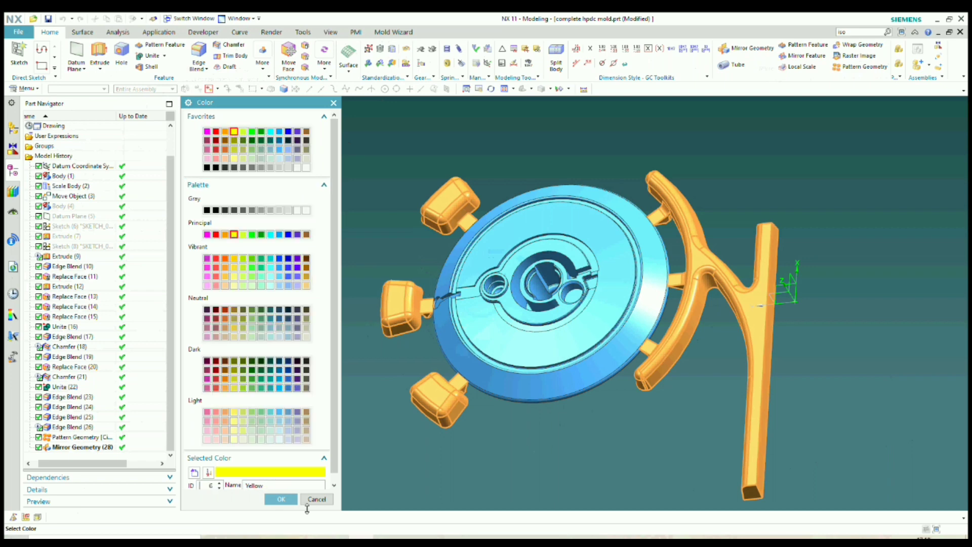
click(277, 500)
click(237, 385)
Step: Orient the model to a straight top view and save the part file
middle_drag(502, 324, 530, 350)
key(F8)
scroll(528, 329, down, 1)
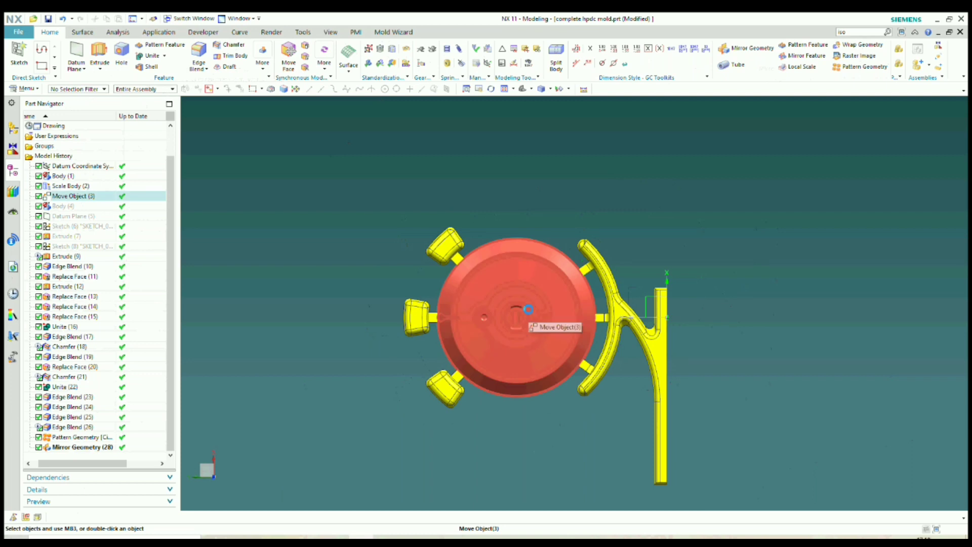
key(ctrl+s)
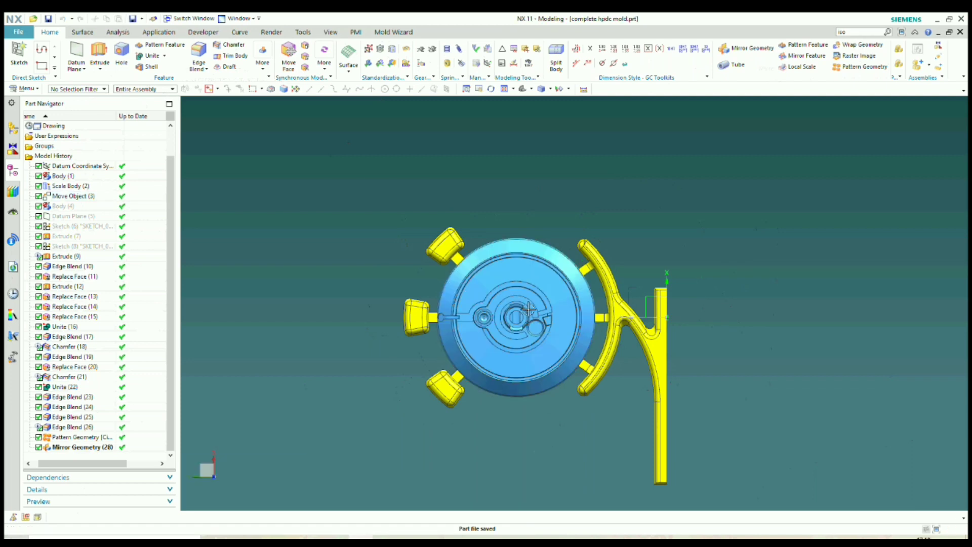
Step: Examine the yellow runner and overflows around the casting from above and from the underside
scroll(434, 241, down, 3)
scroll(553, 273, up, 3)
scroll(424, 213, down, 3)
scroll(441, 238, up, 2)
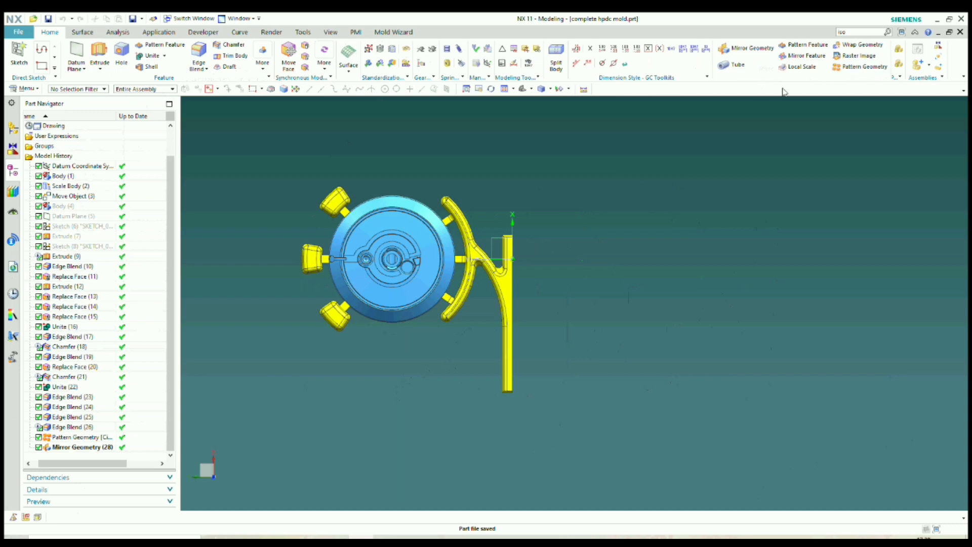
scroll(330, 196, up, 5)
middle_drag(339, 202, 435, 177)
scroll(445, 299, down, 3)
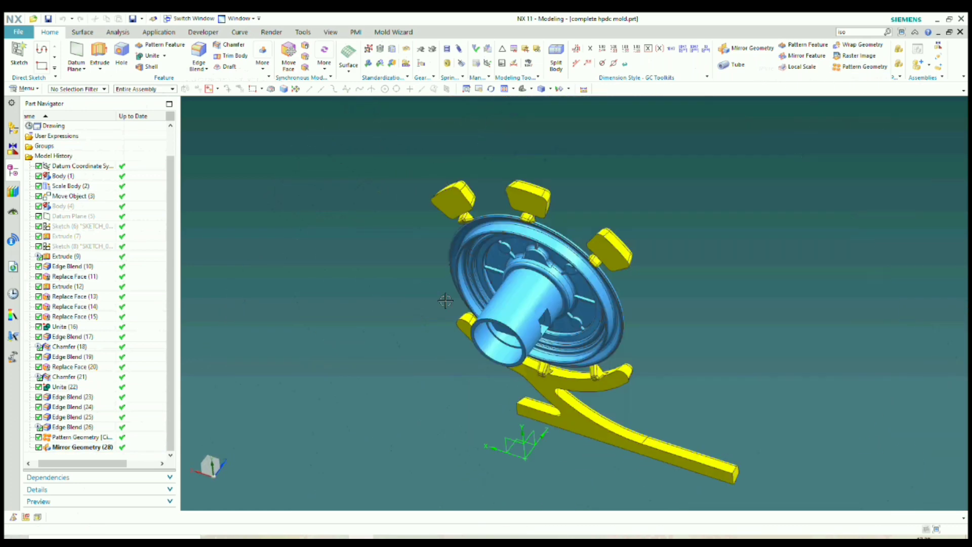
scroll(497, 193, up, 3)
scroll(427, 256, up, 3)
middle_drag(428, 255, 451, 291)
scroll(421, 282, down, 4)
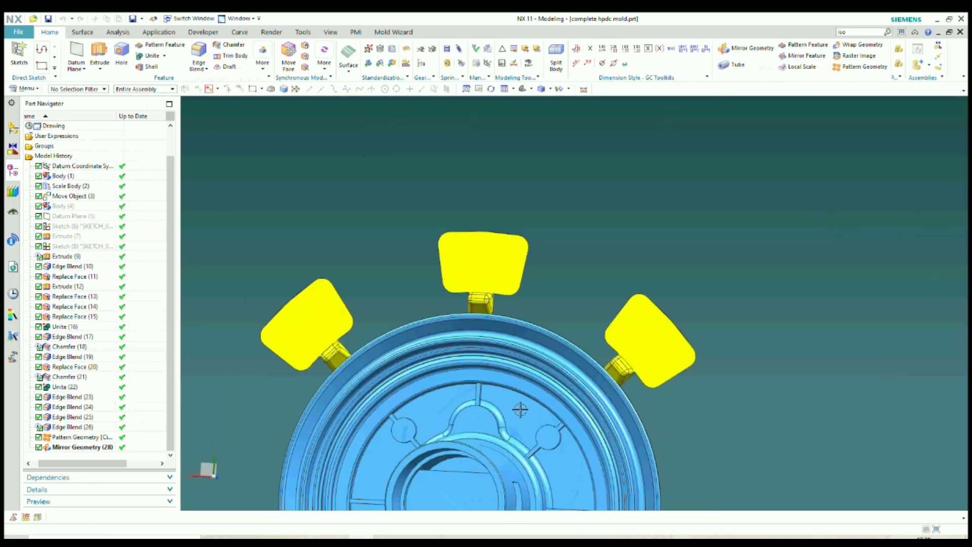
Step: Examine closely where the overflow gates meet the rim of the casting
scroll(590, 359, up, 2)
mouse_move(591, 358)
middle_down()
mouse_move(583, 353)
mouse_move(601, 365)
middle_up()
scroll(575, 387, up, 2)
middle_drag(550, 397, 459, 455)
scroll(452, 310, down, 4)
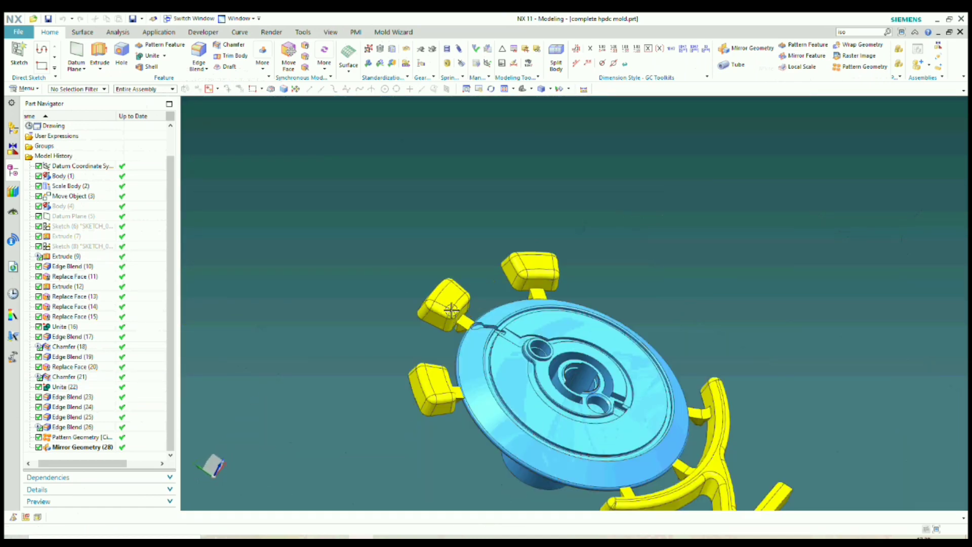
scroll(501, 360, up, 3)
mouse_move(501, 365)
middle_down()
mouse_move(493, 366)
mouse_move(499, 348)
middle_up()
scroll(412, 281, down, 3)
scroll(431, 354, up, 7)
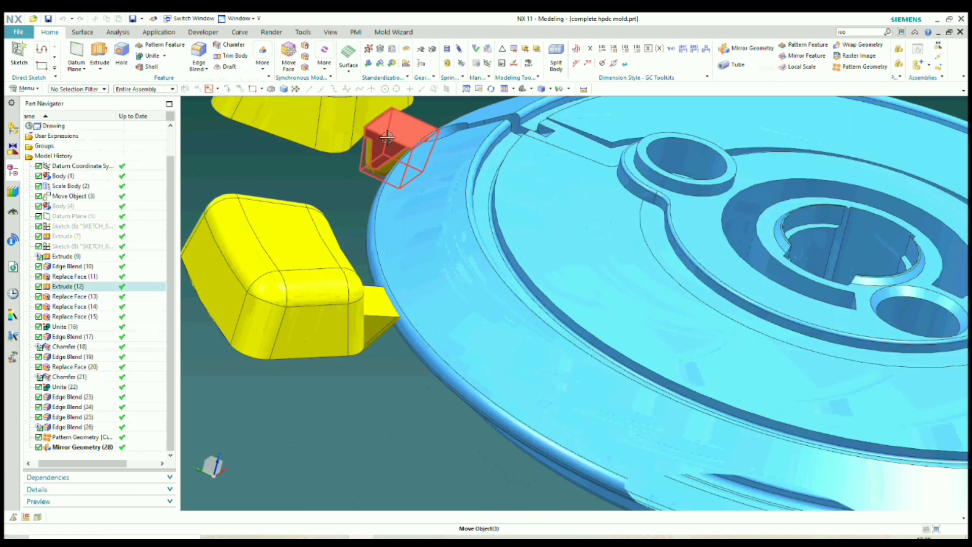
scroll(390, 129, down, 3)
scroll(386, 146, up, 3)
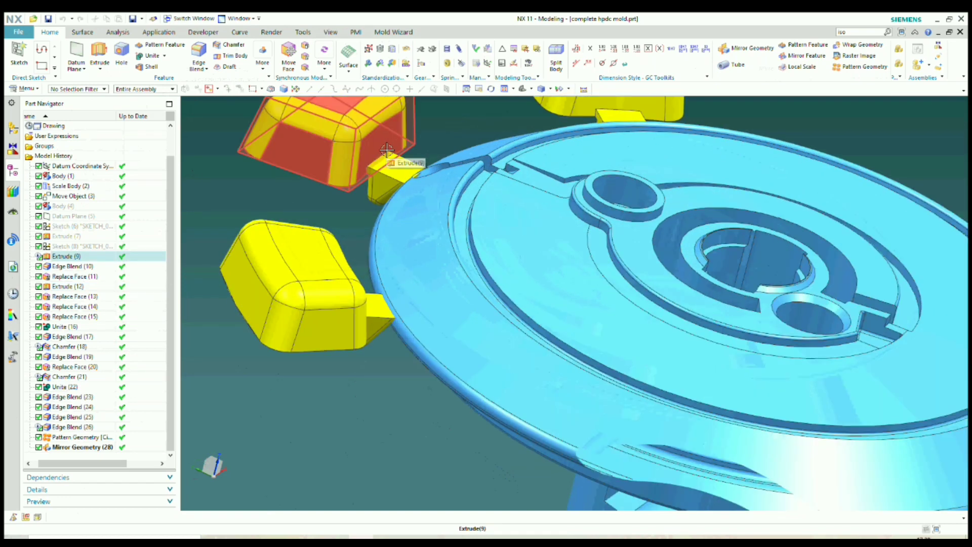
scroll(389, 162, down, 2)
scroll(528, 264, up, 6)
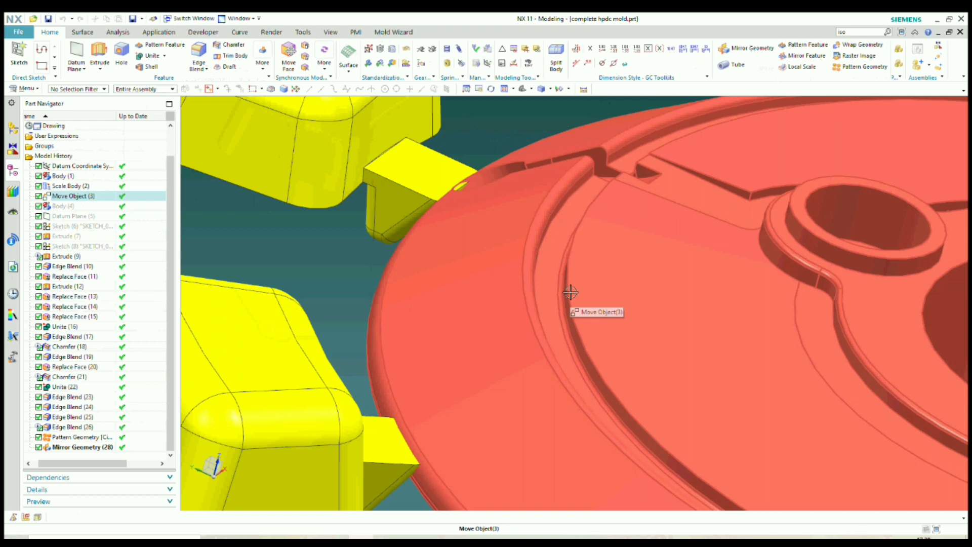
Step: Blend the edges where the three overflow gates join their overflow bodies with a 2.5 mm radius
scroll(524, 251, down, 7)
scroll(506, 252, up, 3)
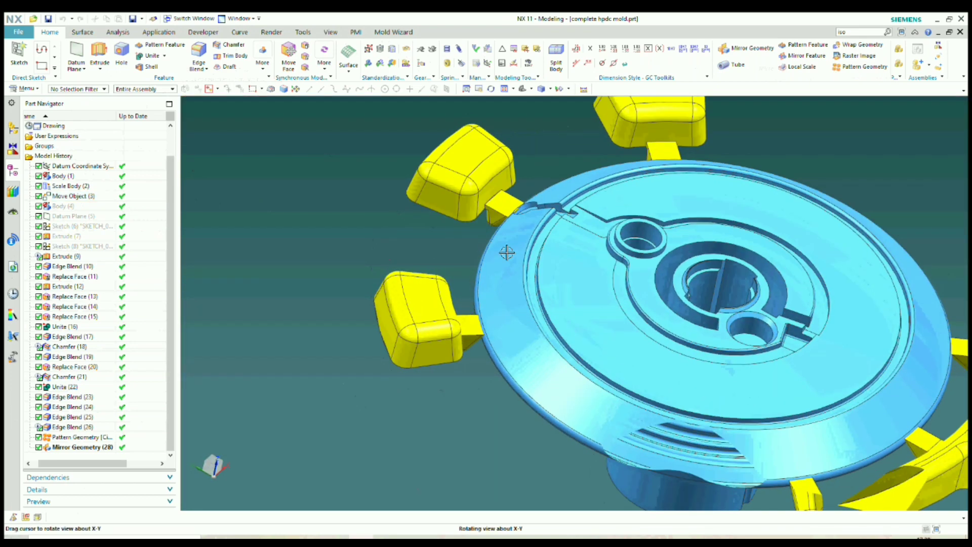
scroll(505, 252, down, 3)
scroll(792, 321, up, 2)
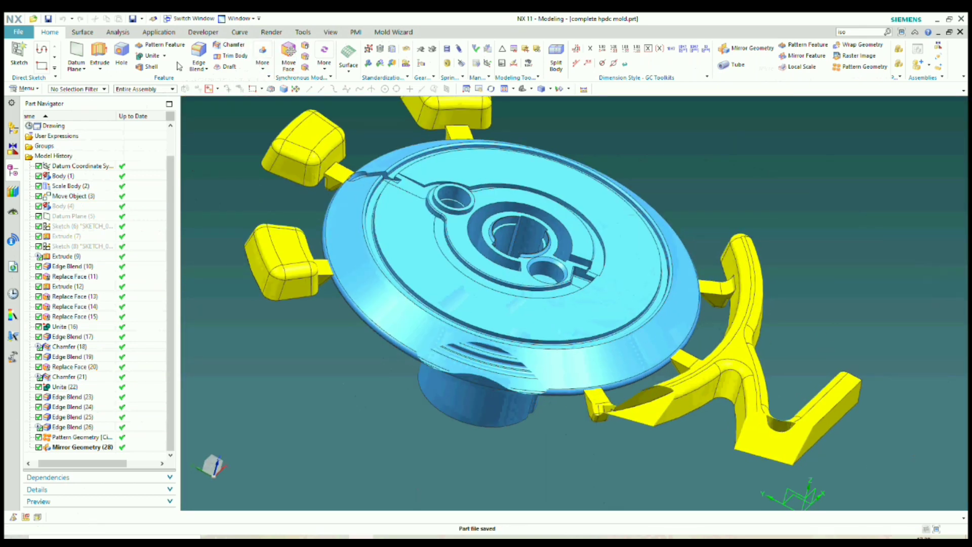
scroll(351, 162, up, 5)
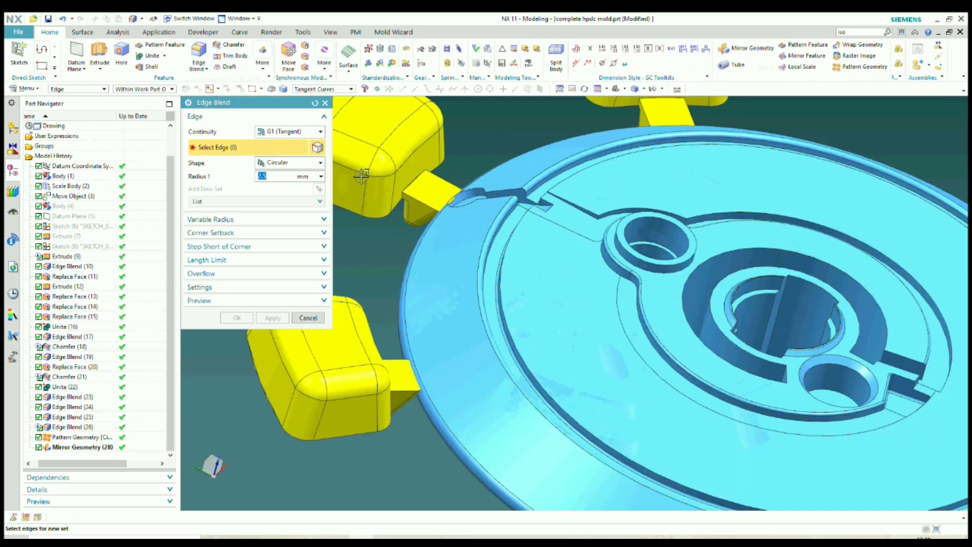
scroll(429, 192, down, 4)
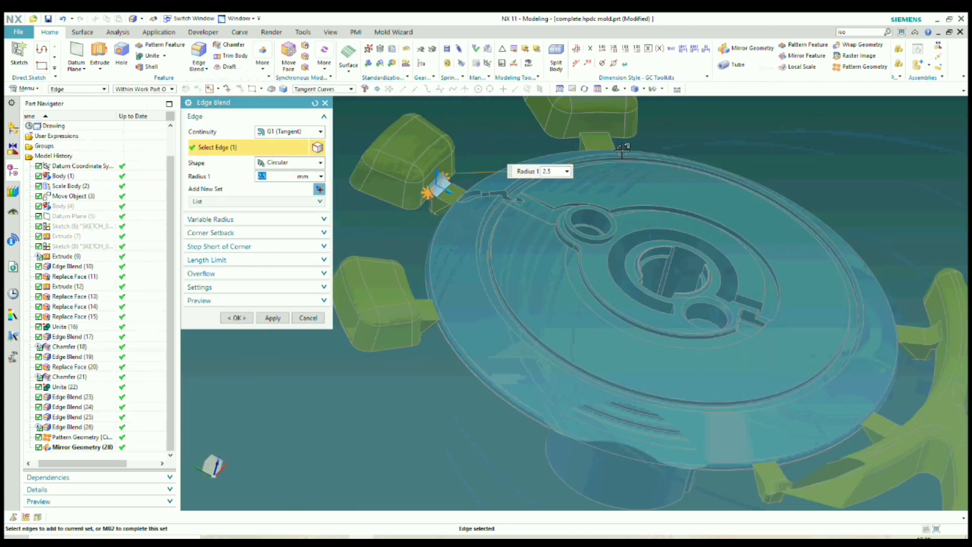
click(593, 133)
scroll(593, 133, down, 1)
shift+middle_drag(420, 262, 481, 240)
scroll(469, 226, up, 3)
scroll(491, 221, up, 3)
click(483, 221)
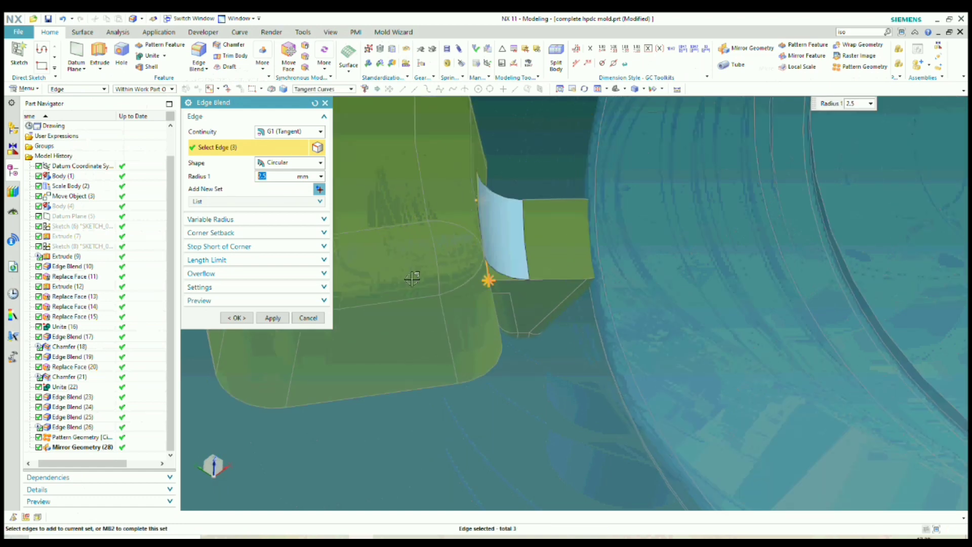
click(236, 318)
Step: Mirror the runner and the three overflow bodies about the flat side face of the main runner
key(ctrl+f)
middle_drag(481, 228, 547, 296)
scroll(612, 269, down, 3)
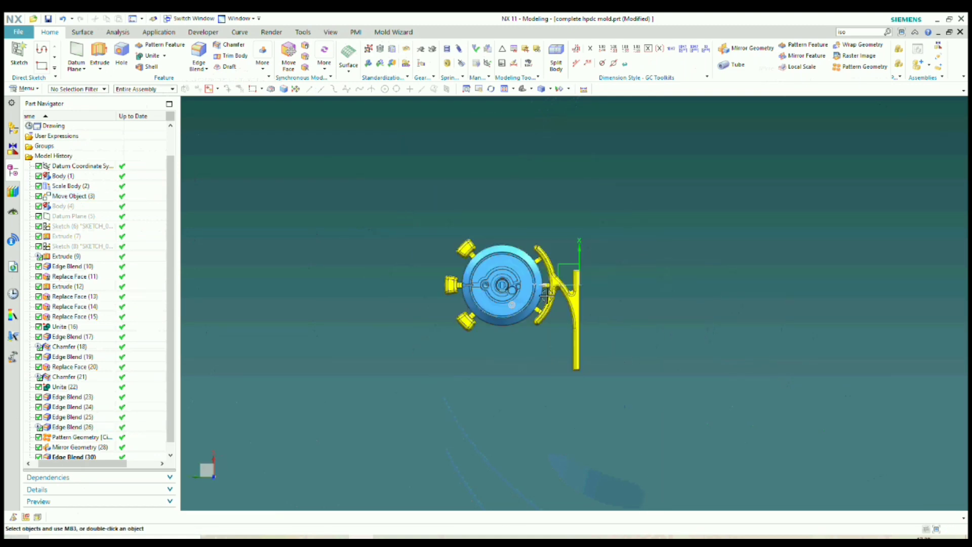
scroll(531, 278, up, 4)
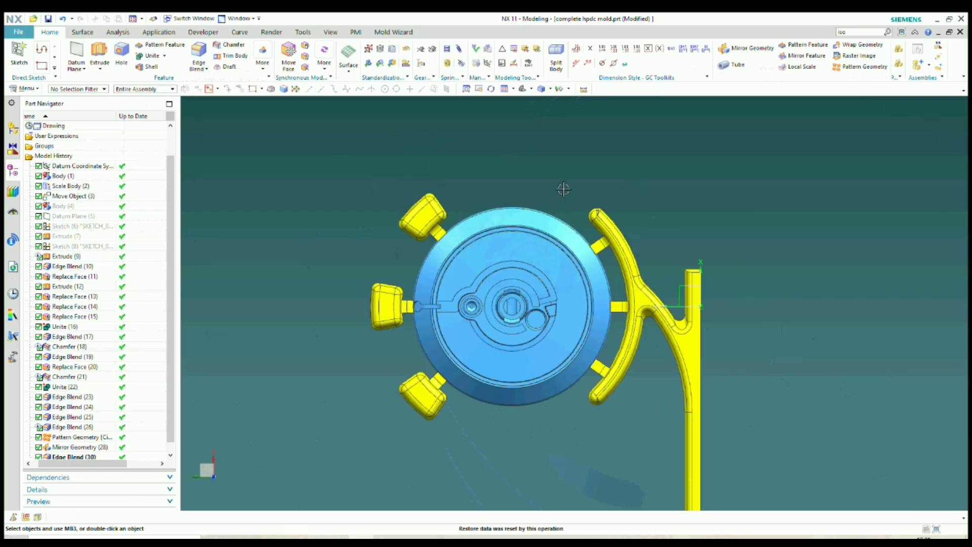
scroll(363, 115, down, 2)
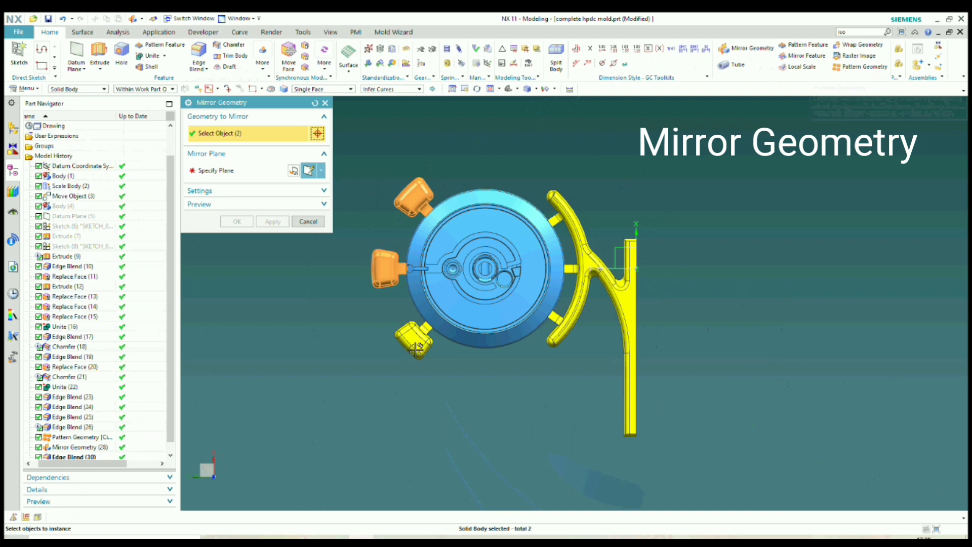
click(607, 257)
middle_click(321, 213)
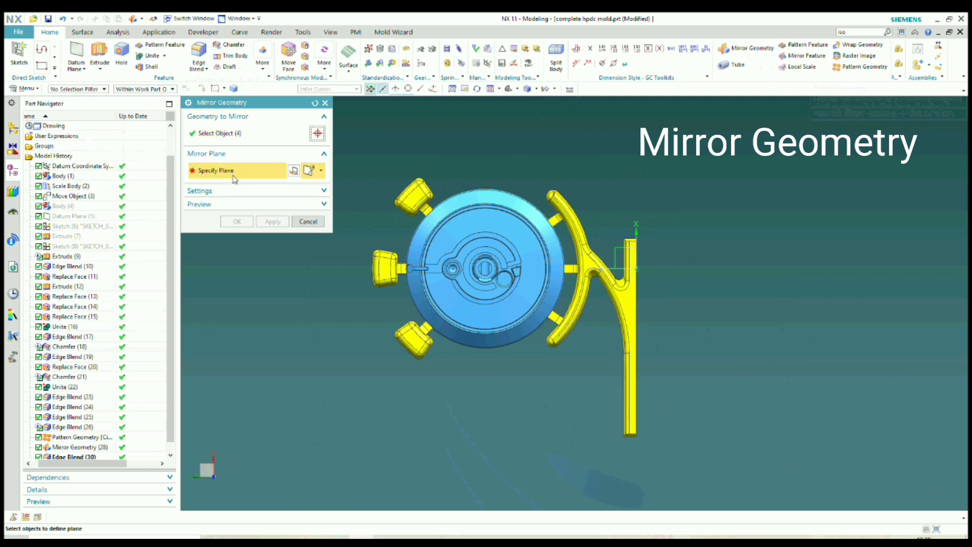
shift+middle_drag(601, 251, 541, 253)
scroll(553, 263, up, 2)
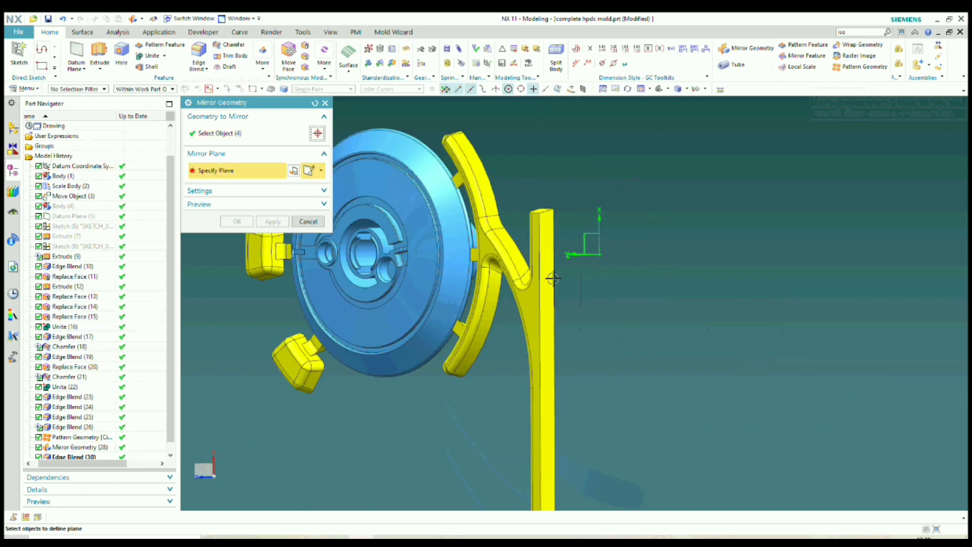
click(550, 276)
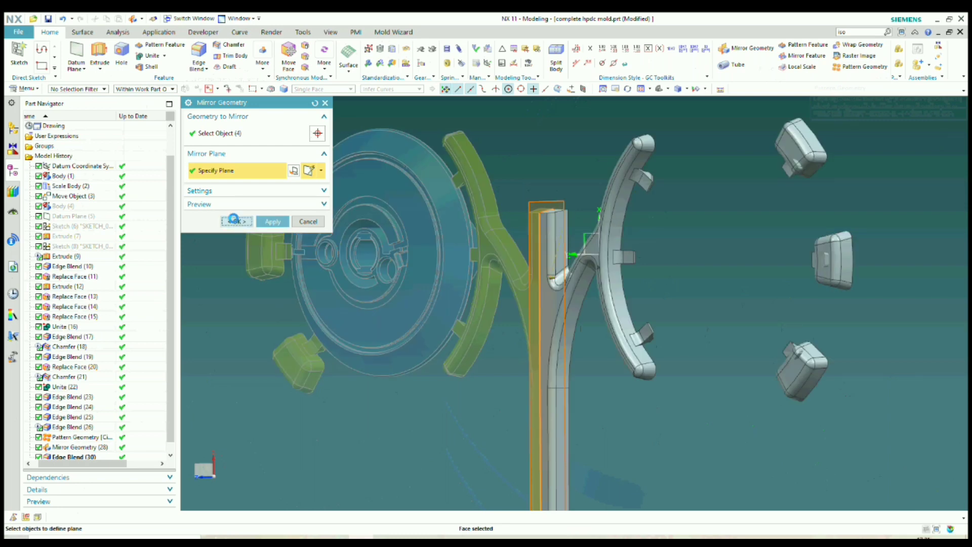
click(234, 221)
scroll(616, 258, down, 5)
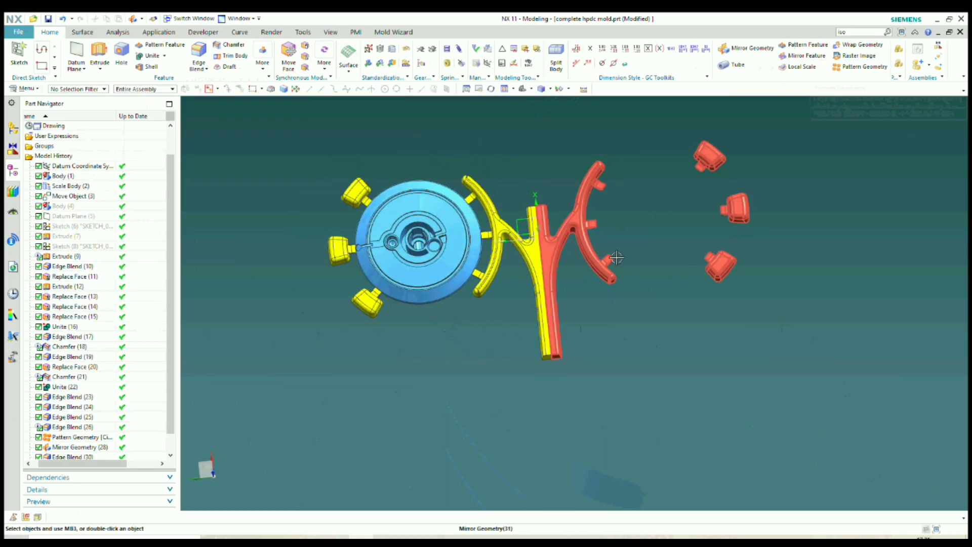
Step: Bring the hidden second casting back into display between the mirrored runner and overflows
key(ctrl+shift+b)
scroll(586, 273, down, 1)
middle_drag(586, 273, 636, 252)
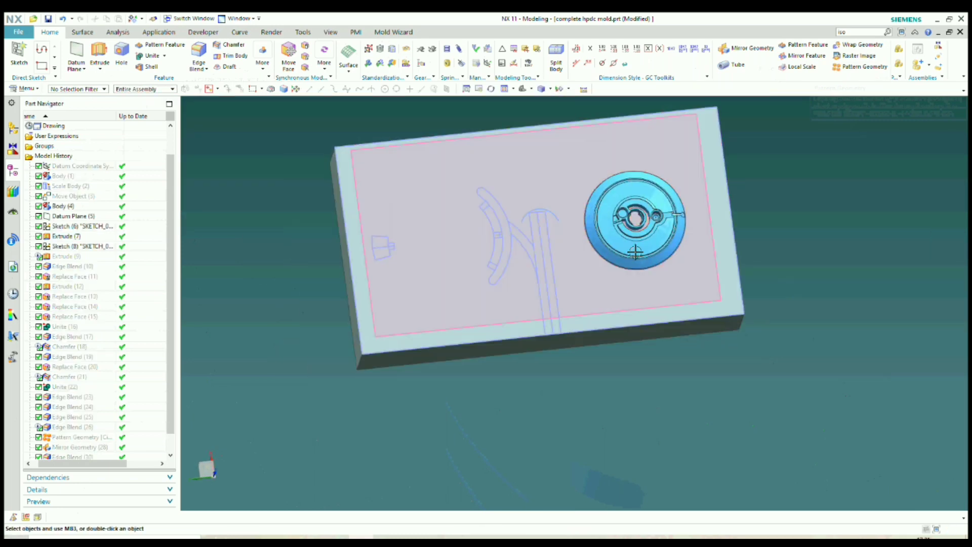
key(ctrl+shift+i)
click(643, 228)
click(306, 160)
key(ctrl+shift+b)
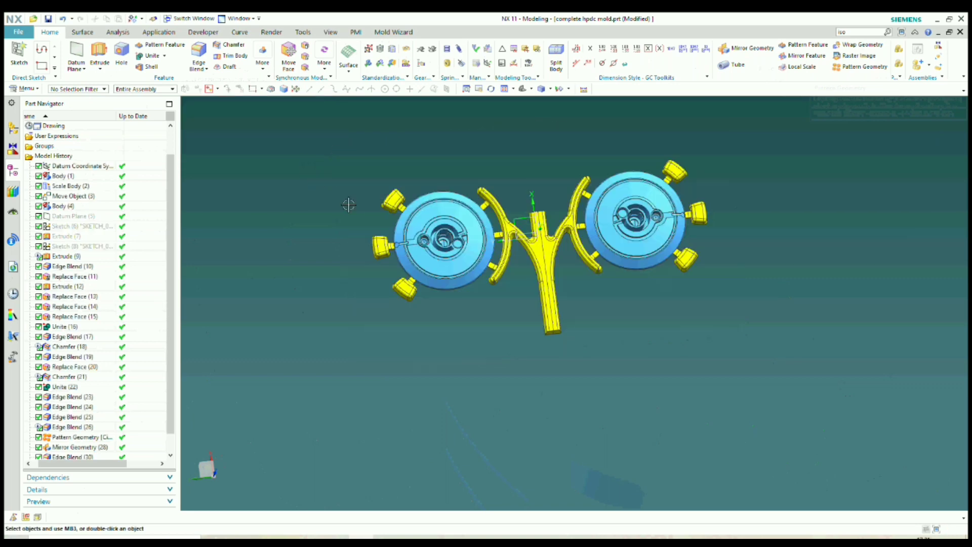
Step: Orient the two-cavity layout to a straight top view and save the part file
scroll(484, 290, down, 2)
scroll(502, 265, up, 1)
middle_drag(518, 250, 543, 234)
scroll(543, 236, up, 2)
key(F8)
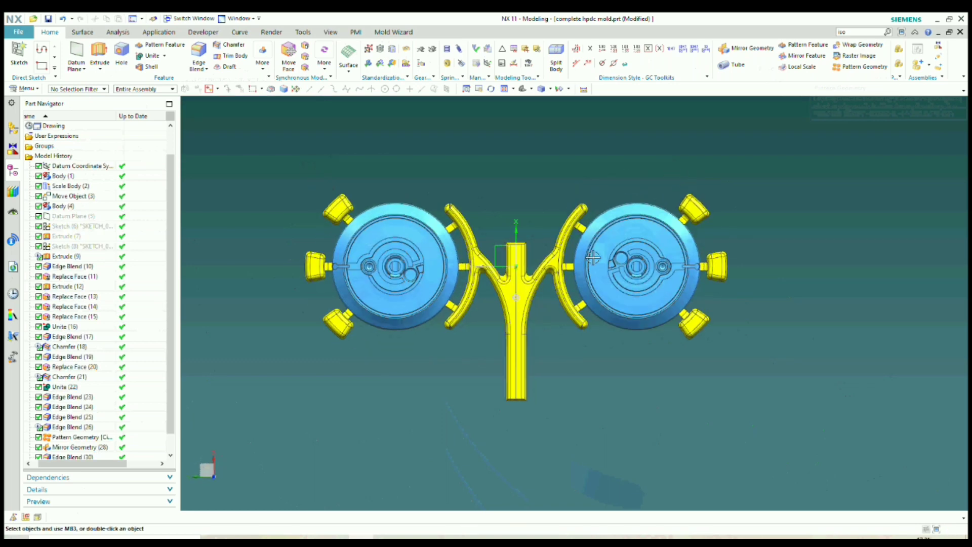
scroll(528, 249, up, 2)
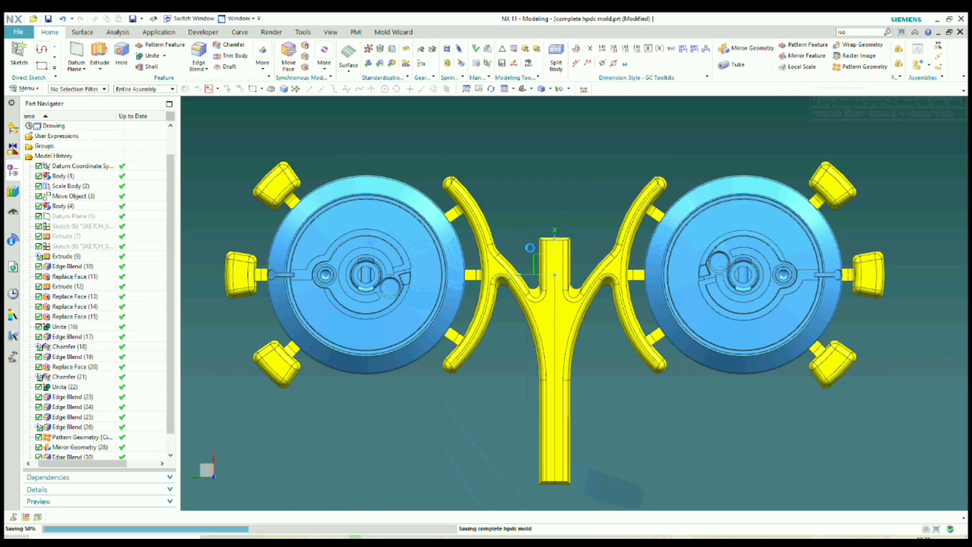
Step: Try to unite the mirrored runner with the original runner, both castings and all overflow bodies
scroll(529, 248, down, 3)
middle_drag(529, 248, 251, 103)
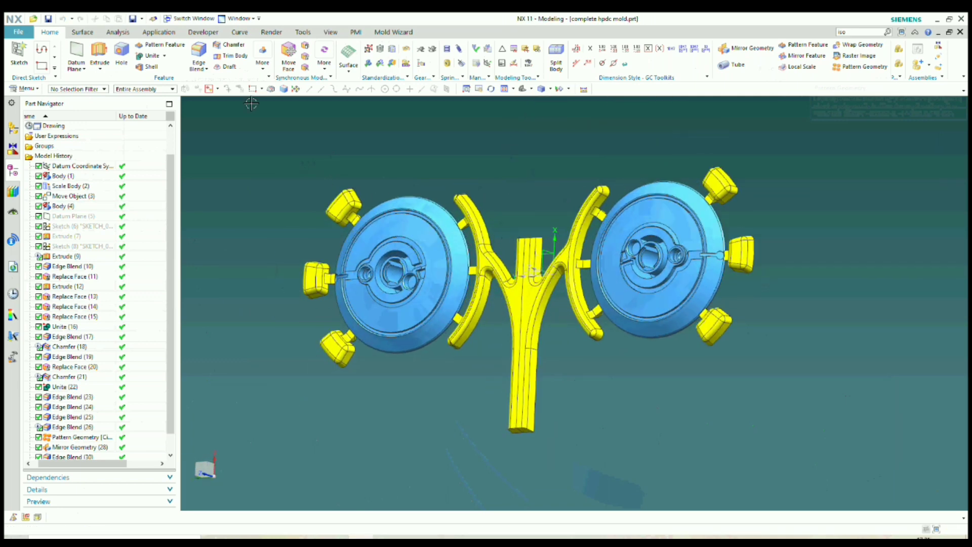
click(152, 56)
click(537, 285)
scroll(537, 285, down, 3)
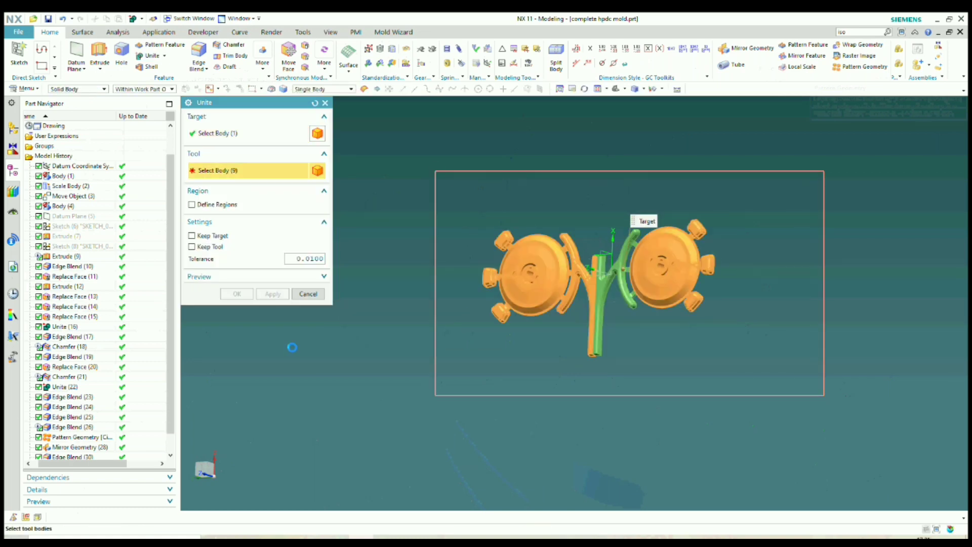
middle_click(569, 311)
Step: Open a one-plane section view through both castings and the runner, and face the cut squarely
scroll(551, 294, up, 4)
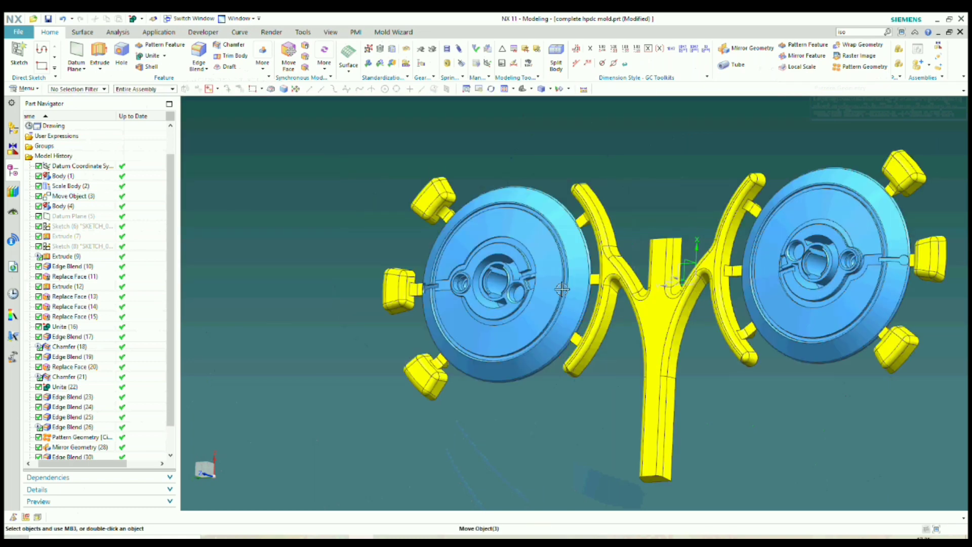
middle_drag(551, 294, 585, 262)
key(ctrl+h)
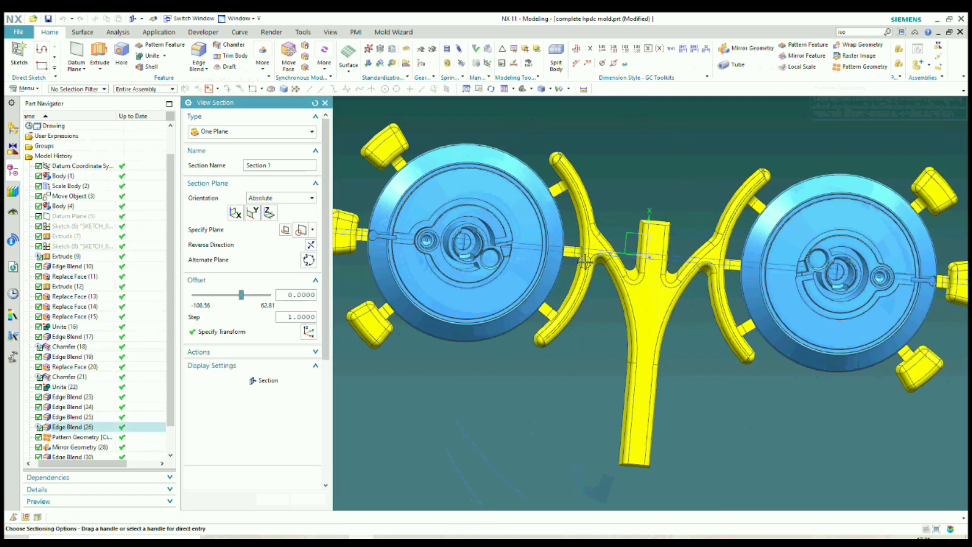
middle_drag(525, 295, 544, 273)
key(F8)
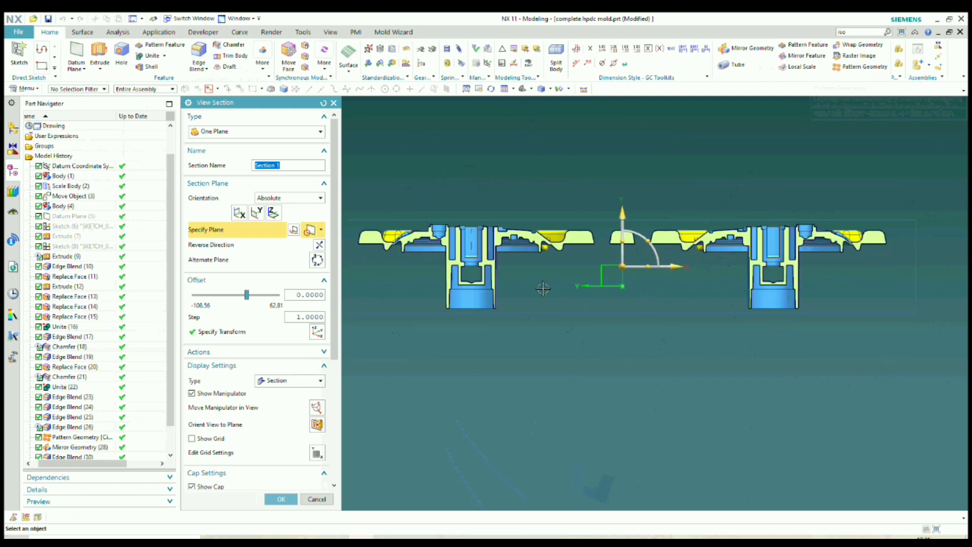
Step: Examine the runner, gate and overflow cross-sections on both castings, and cancel the section view
scroll(542, 289, up, 3)
scroll(536, 263, down, 2)
scroll(532, 246, up, 1)
scroll(531, 246, down, 2)
scroll(364, 235, up, 5)
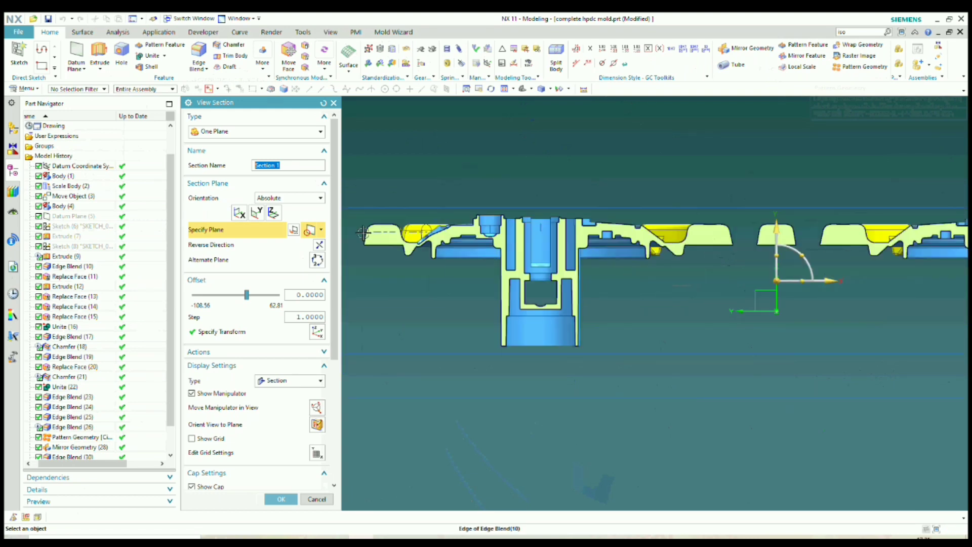
middle_drag(364, 241, 653, 248)
scroll(594, 248, down, 4)
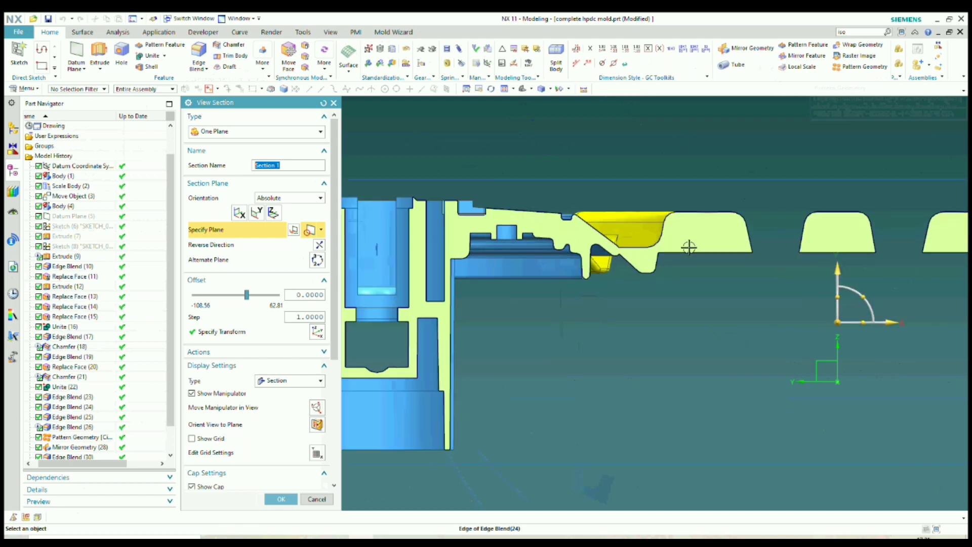
scroll(783, 256, up, 2)
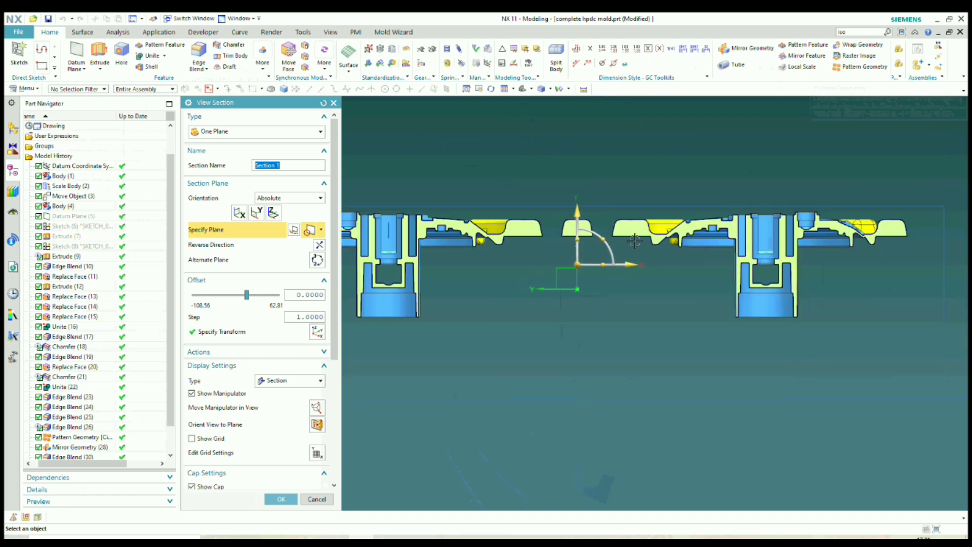
scroll(887, 228, up, 4)
scroll(886, 231, down, 5)
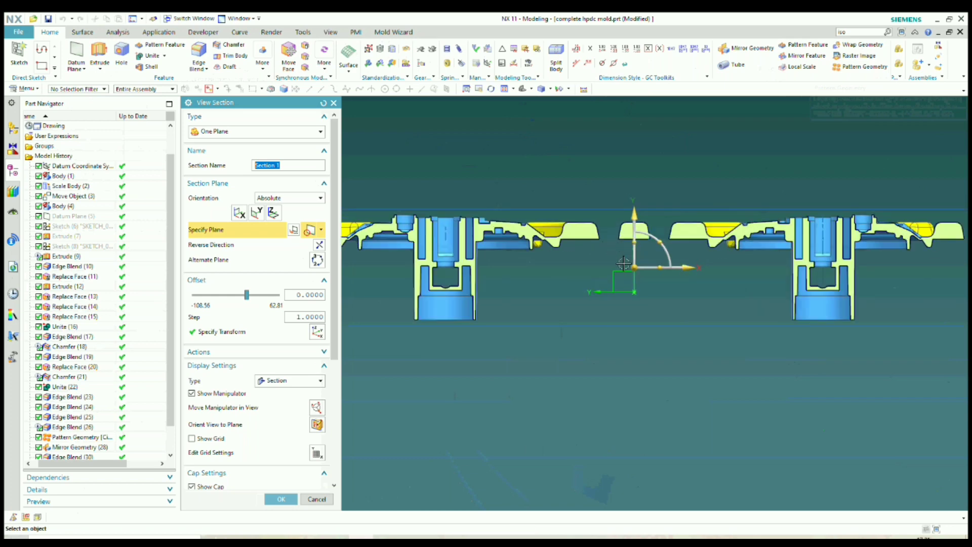
middle_drag(623, 264, 627, 304)
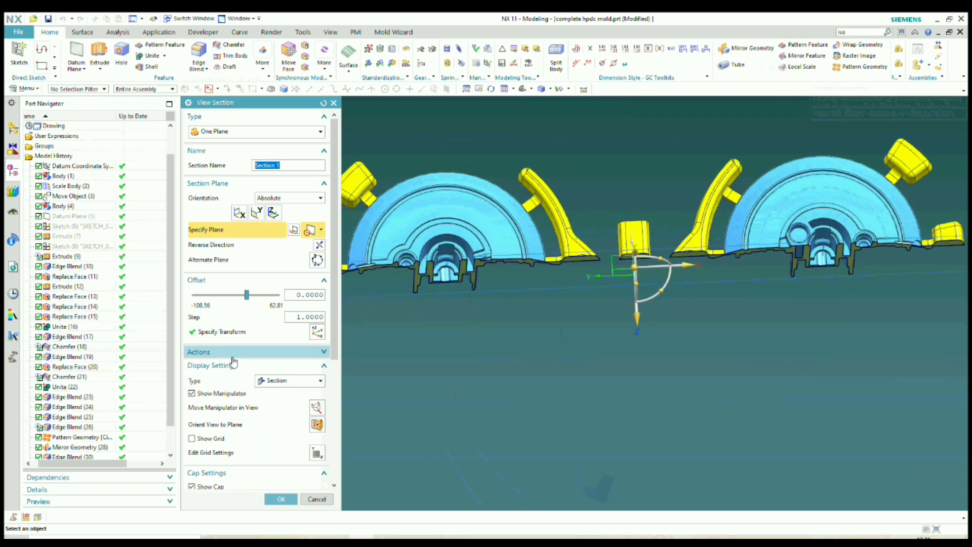
click(310, 500)
Step: Return the unsectioned two-cavity layout to the top view and save the part file
key(ctrl+alt+t)
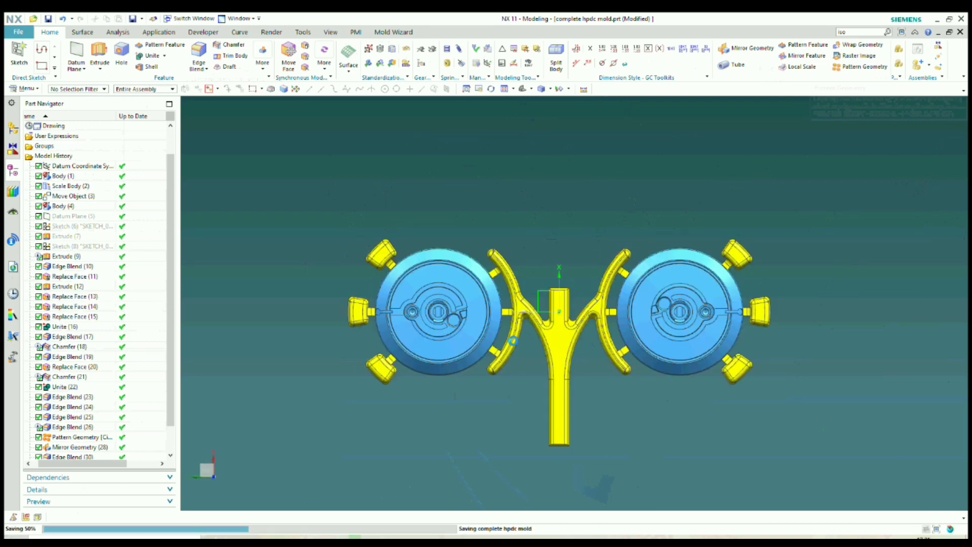
scroll(567, 258, down, 1)
scroll(546, 306, up, 2)
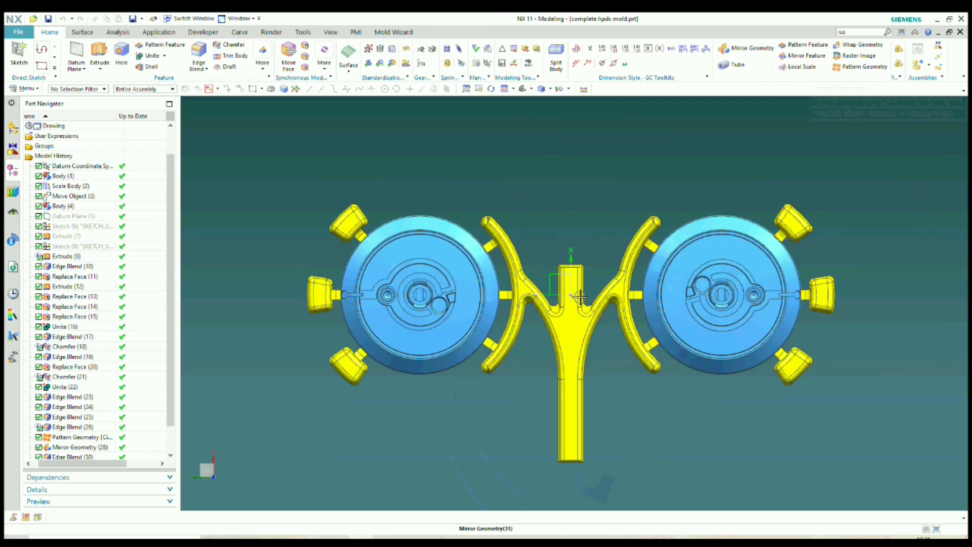
Step: Bring the hidden rectangular mold block back into display together with the castings, runner and overflows
key(ctrl+shift+b)
scroll(547, 260, down, 4)
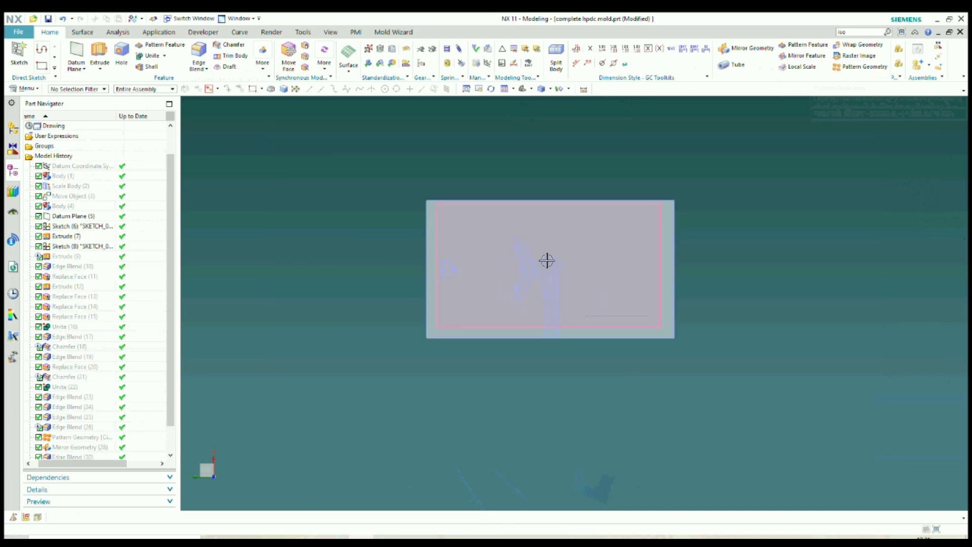
scroll(547, 278, up, 3)
middle_drag(548, 283, 547, 266)
scroll(547, 266, down, 3)
key(ctrl+shift+i)
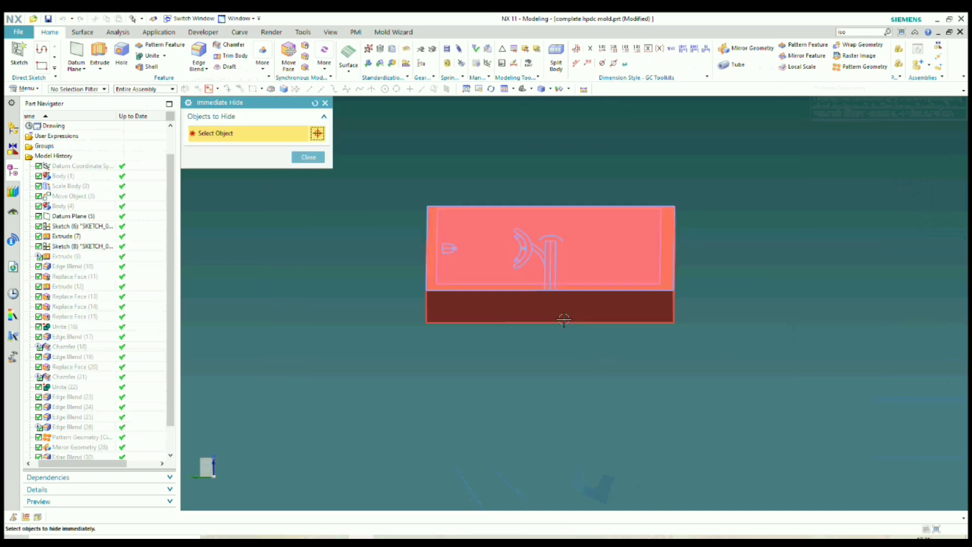
click(560, 320)
click(313, 159)
key(ctrl+shift+b)
scroll(487, 260, down, 3)
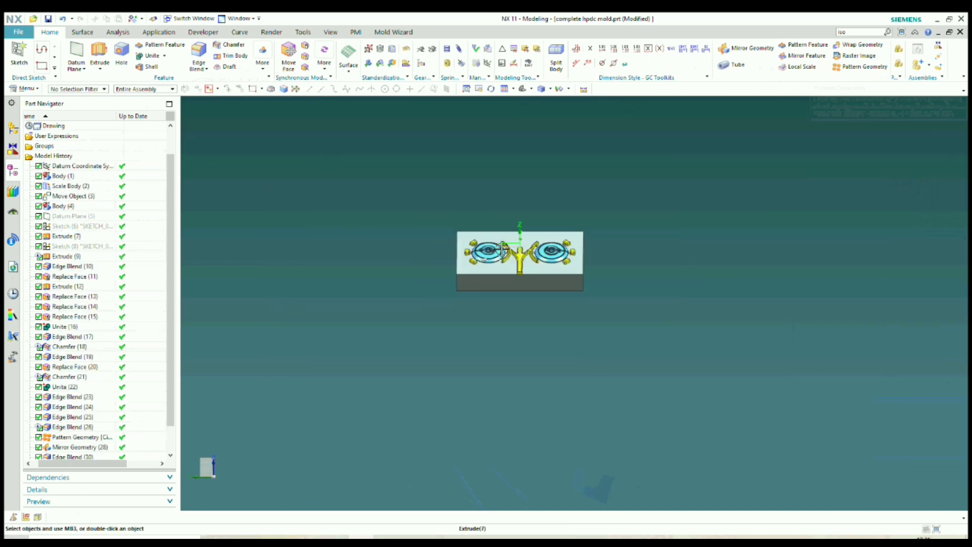
Step: Start a sketch on the top face of the rectangular mold block
scroll(502, 253, up, 2)
middle_drag(503, 253, 518, 292)
scroll(489, 257, up, 6)
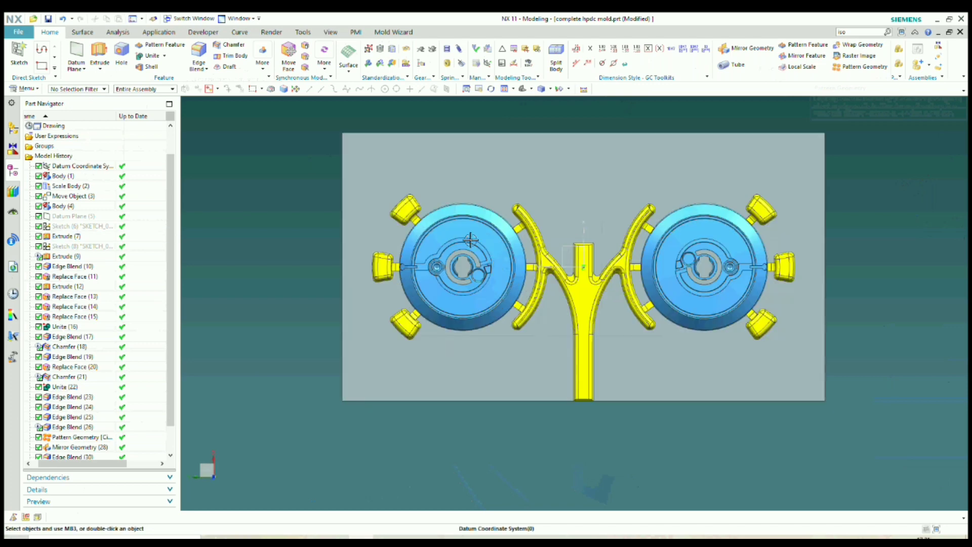
scroll(503, 266, down, 2)
scroll(673, 350, down, 2)
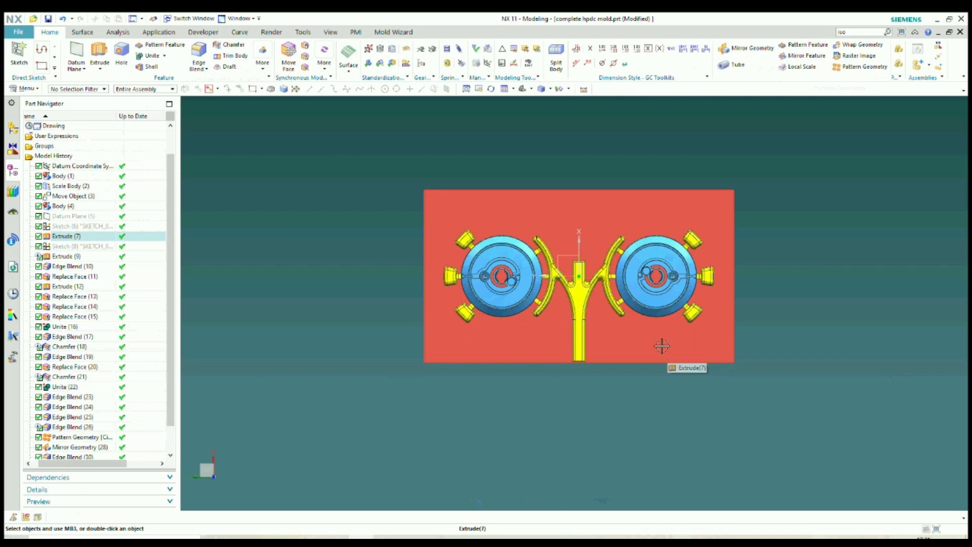
middle_drag(451, 221, 360, 198)
click(20, 53)
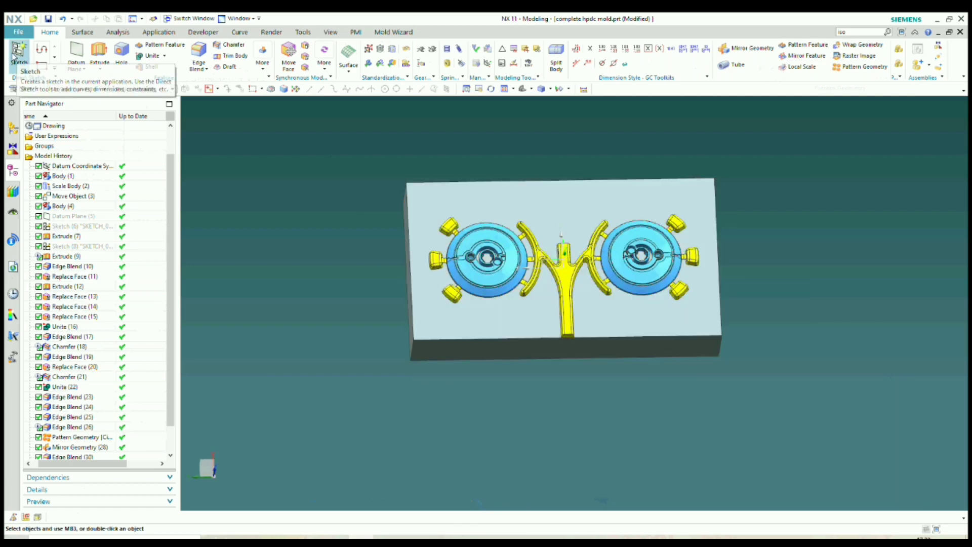
click(422, 196)
middle_click(354, 208)
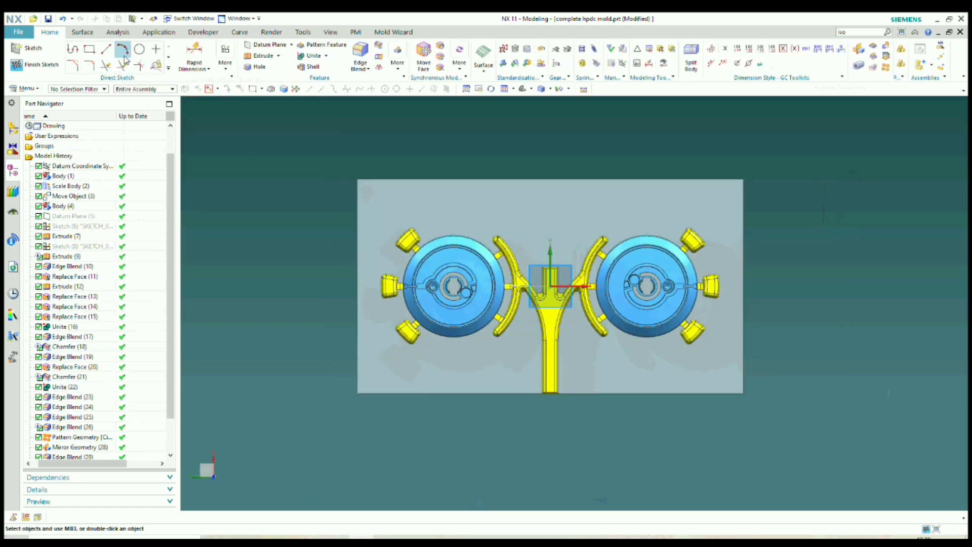
click(89, 50)
click(370, 184)
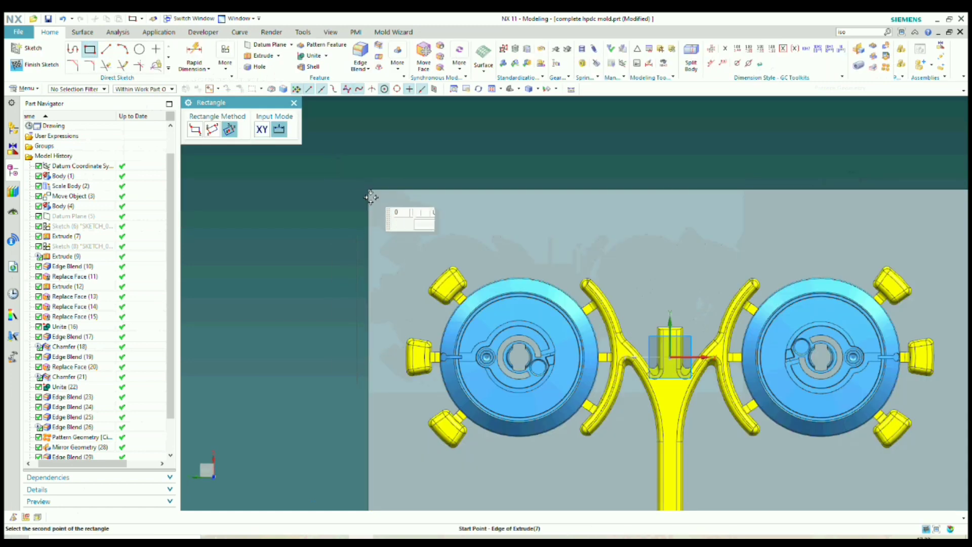
click(195, 129)
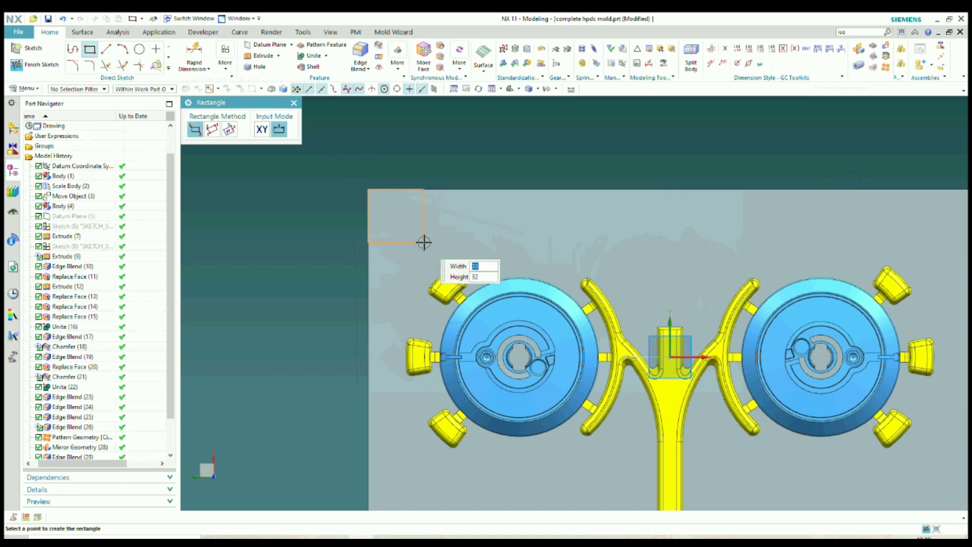
click(294, 103)
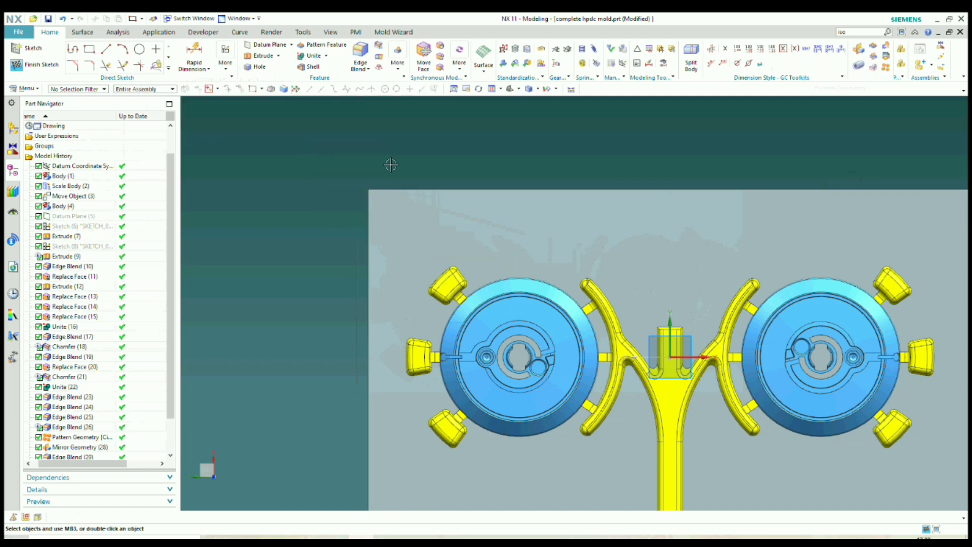
Step: Examine the end of the central runner between the two castings for its unblended edges
scroll(477, 207, down, 2)
scroll(567, 274, up, 2)
scroll(566, 275, down, 2)
scroll(582, 296, up, 4)
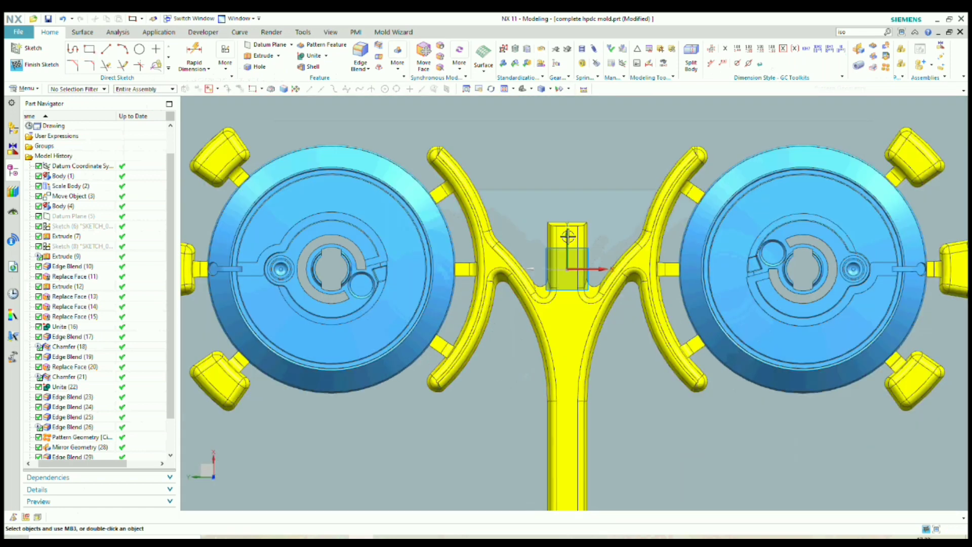
scroll(551, 248, down, 3)
scroll(548, 246, up, 3)
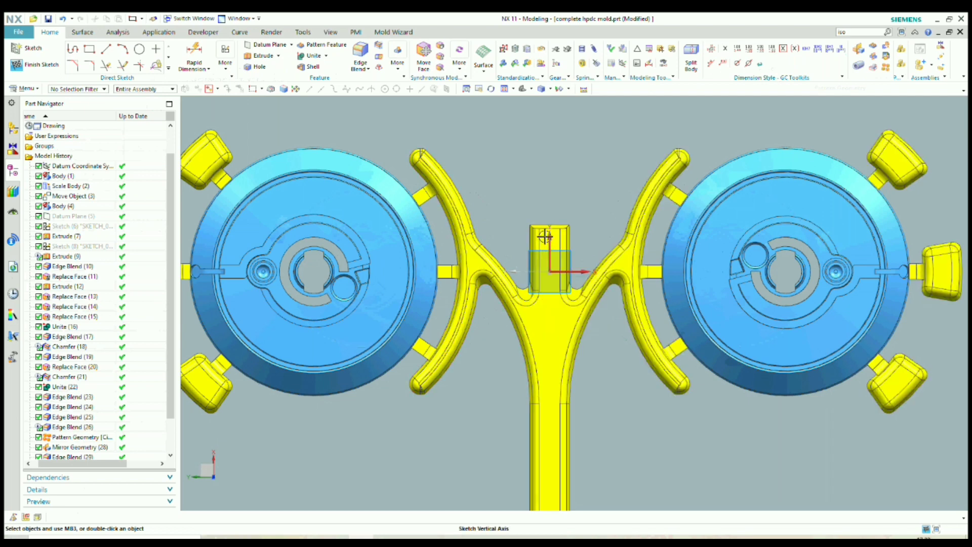
scroll(551, 274, down, 3)
scroll(551, 263, up, 1)
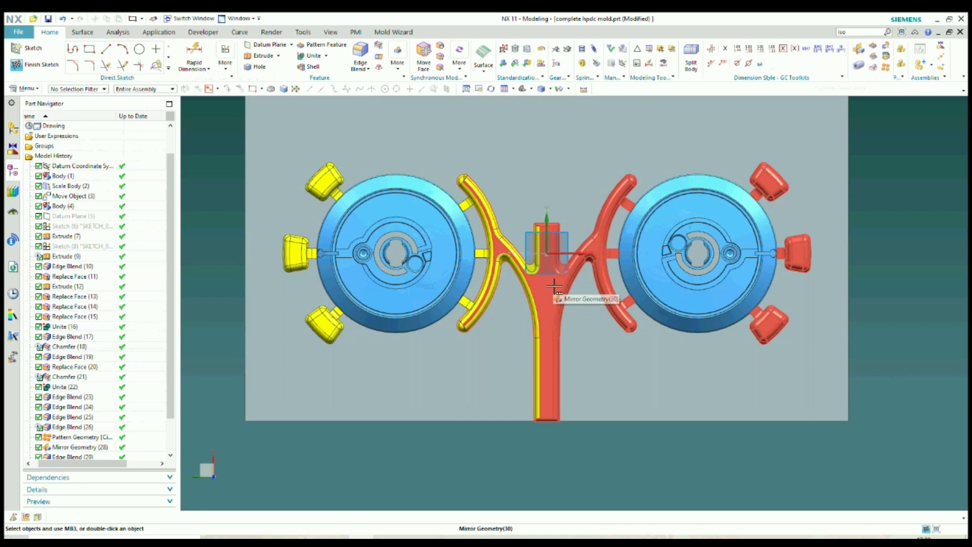
click(306, 33)
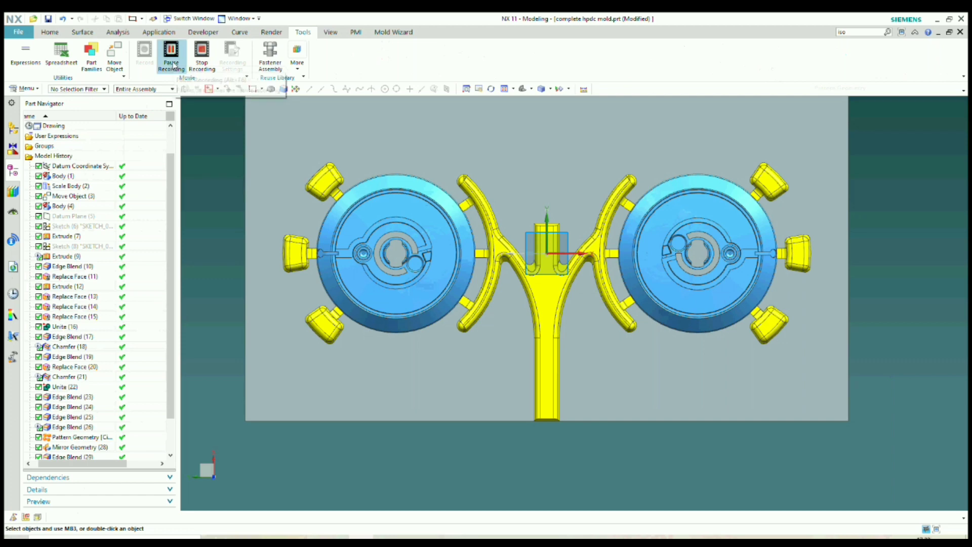
click(172, 65)
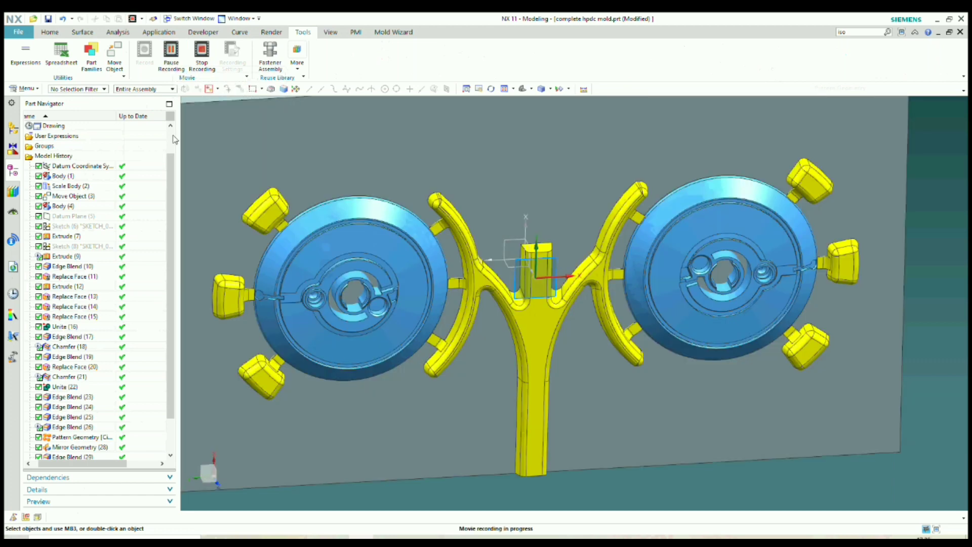
Step: Round the end edges of the central runner stub between the two castings with a 5 mm circular edge blend
scroll(524, 225, down, 1)
scroll(529, 242, up, 4)
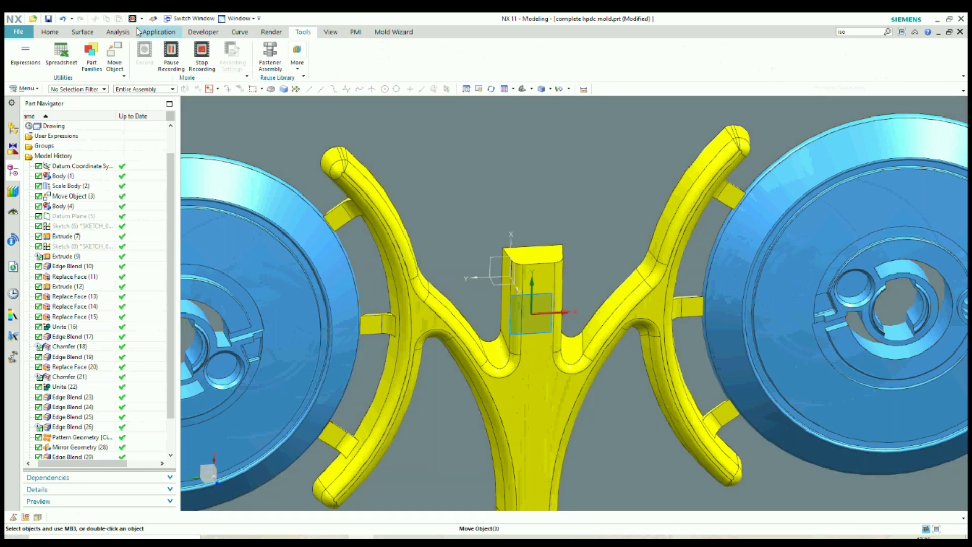
click(56, 35)
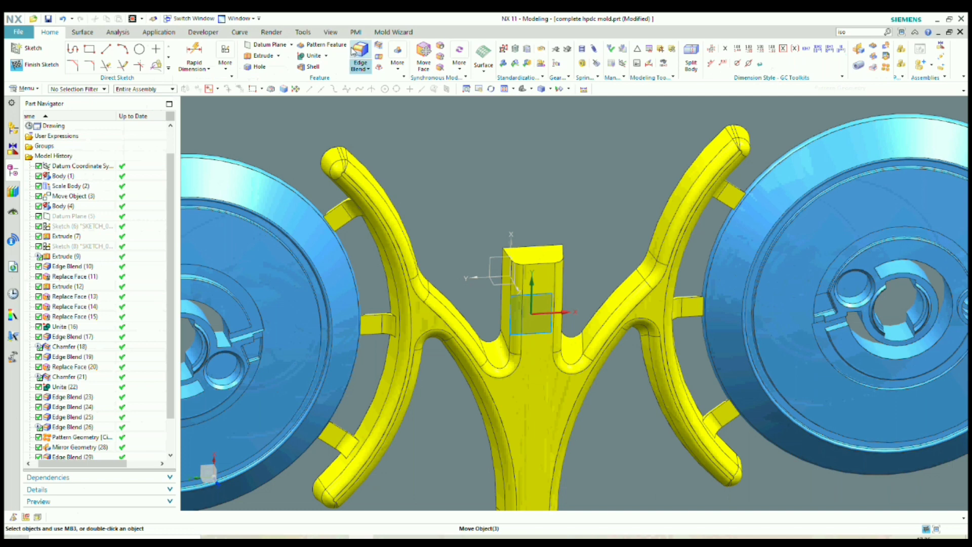
scroll(521, 276, up, 5)
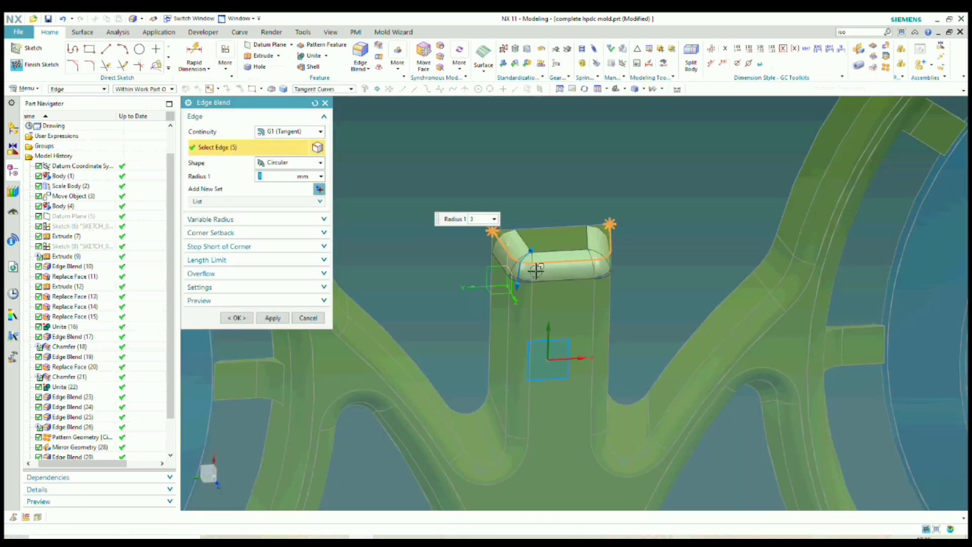
click(556, 270)
scroll(522, 252, up, 2)
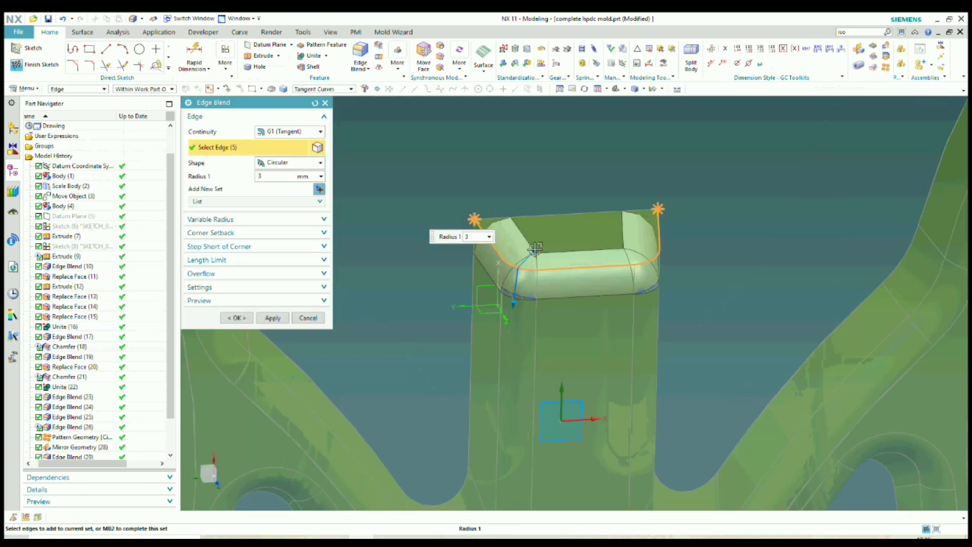
mouse_move(534, 249)
mouse_down()
mouse_move(540, 231)
mouse_move(540, 245)
mouse_up()
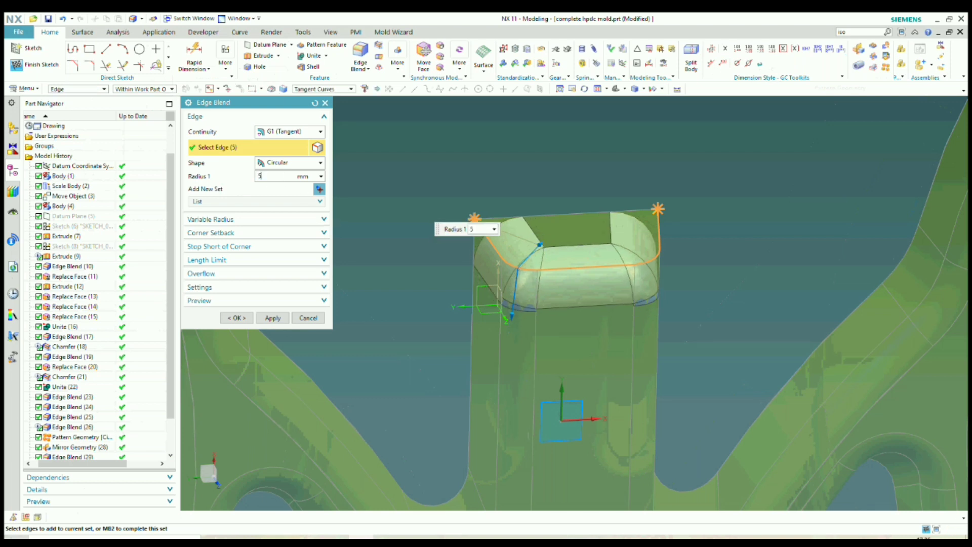
key(Return)
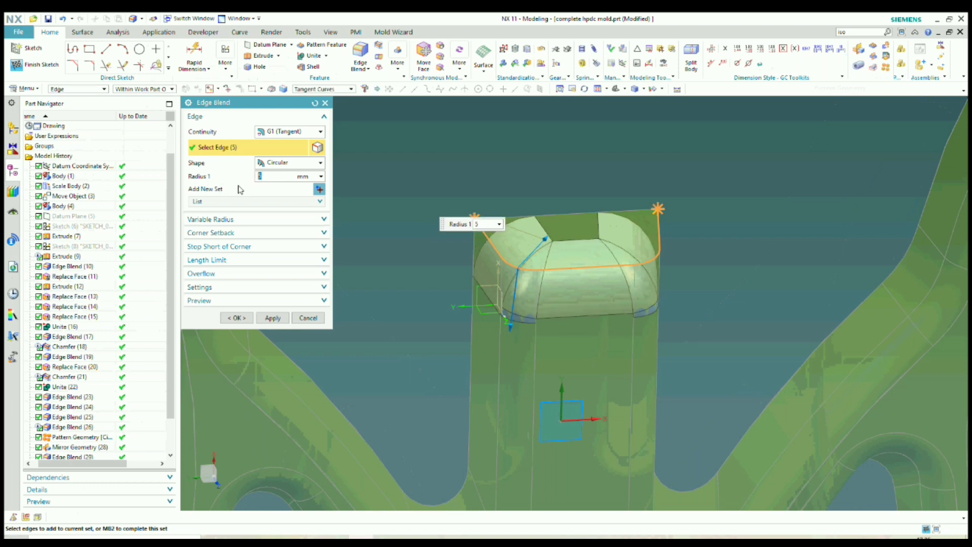
click(238, 318)
Step: Examine the rounded runner end and the whole two-cavity layout in the top view
scroll(575, 282, down, 5)
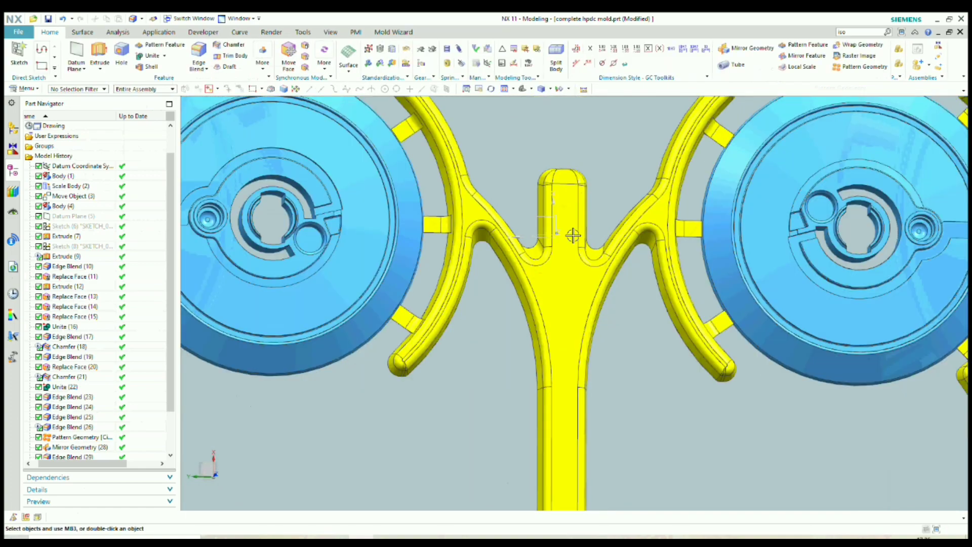
scroll(571, 187, up, 3)
middle_drag(556, 215, 547, 231)
key(F8)
scroll(548, 233, down, 3)
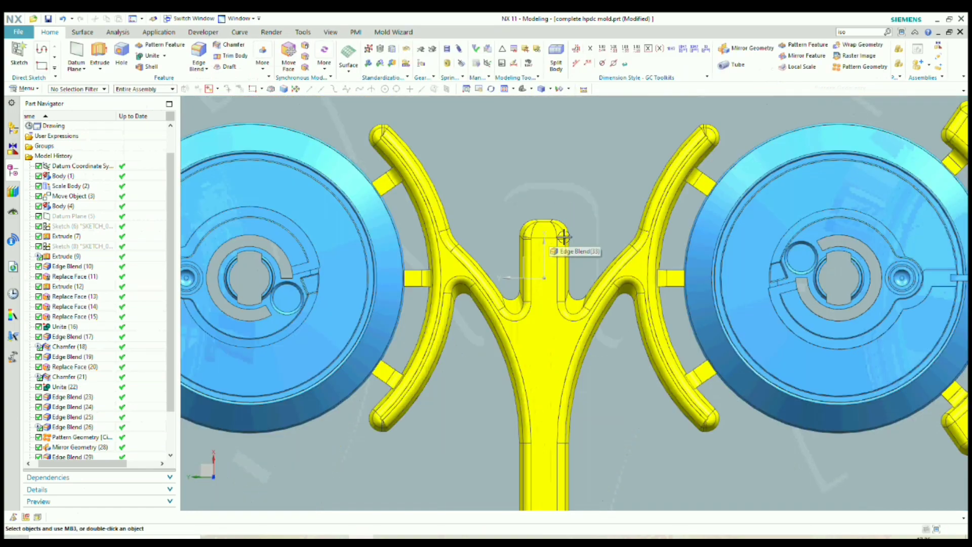
scroll(564, 237, down, 3)
scroll(612, 282, up, 3)
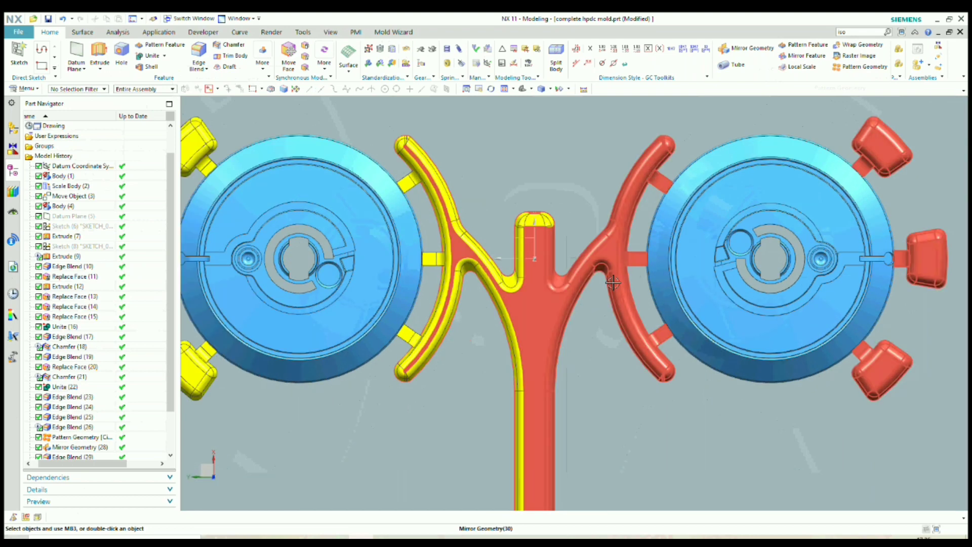
scroll(610, 287, down, 3)
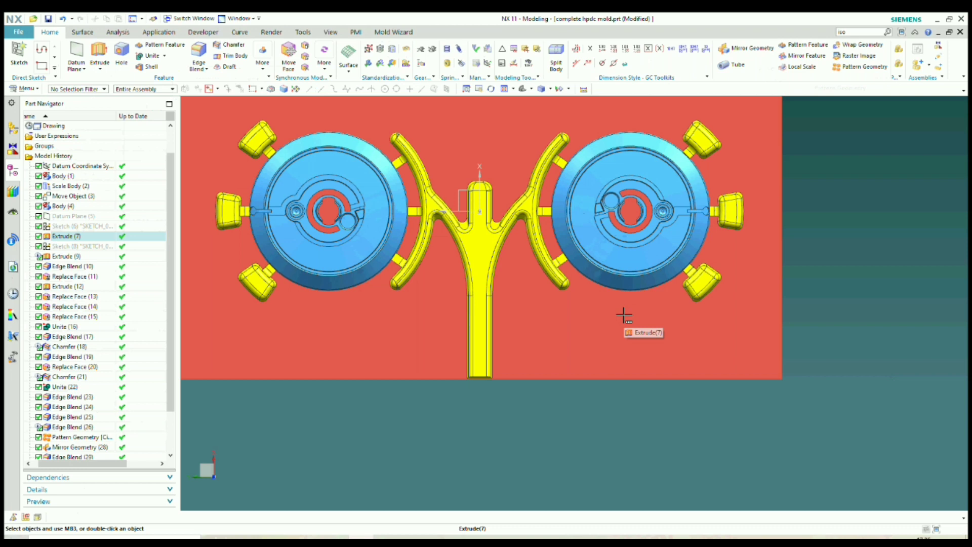
scroll(766, 360, down, 1)
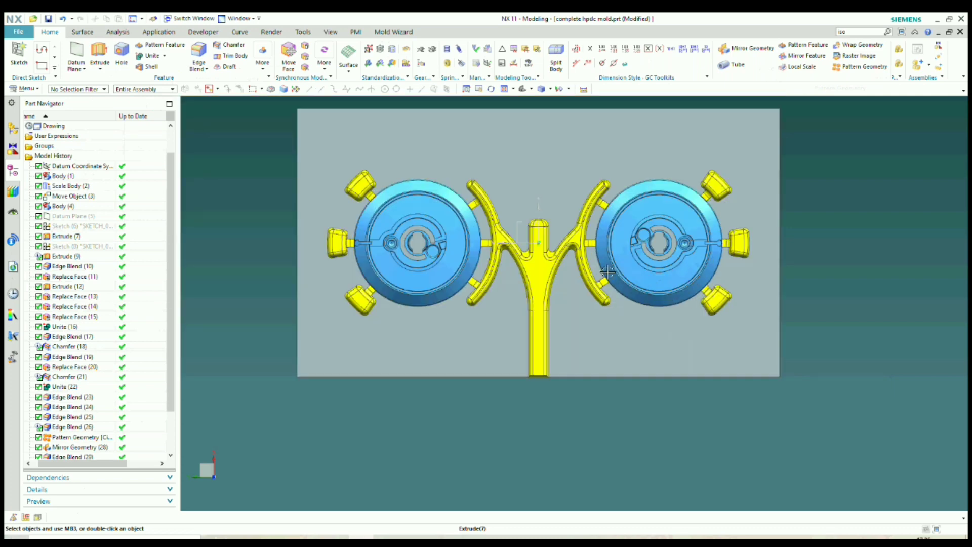
scroll(605, 269, up, 1)
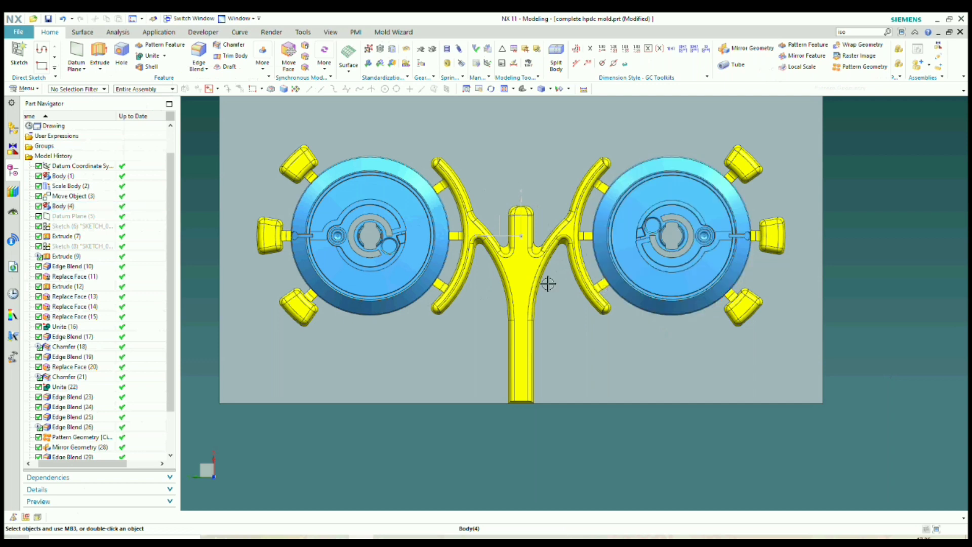
scroll(537, 268, down, 1)
scroll(473, 255, up, 1)
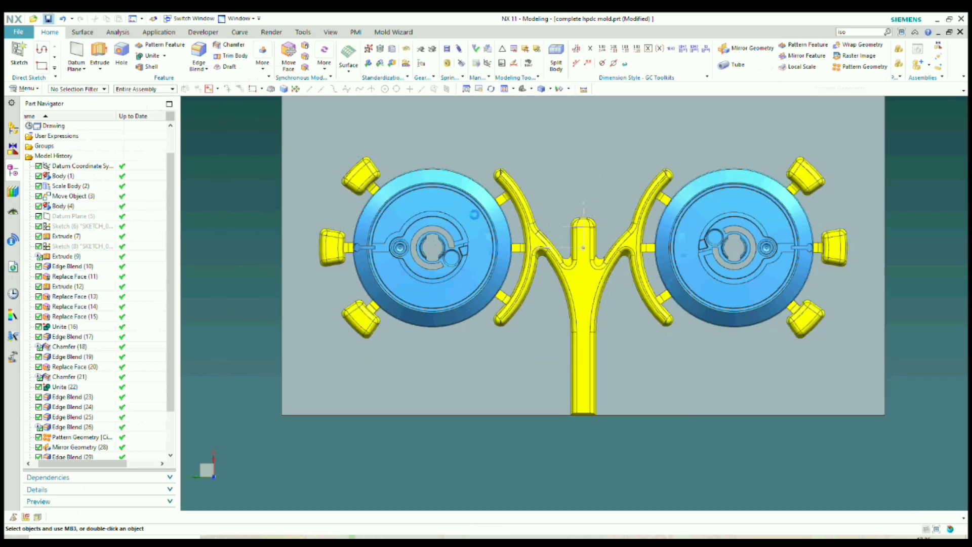
Step: Save the part file and restore the top view of the mold block
key(ctrl+s)
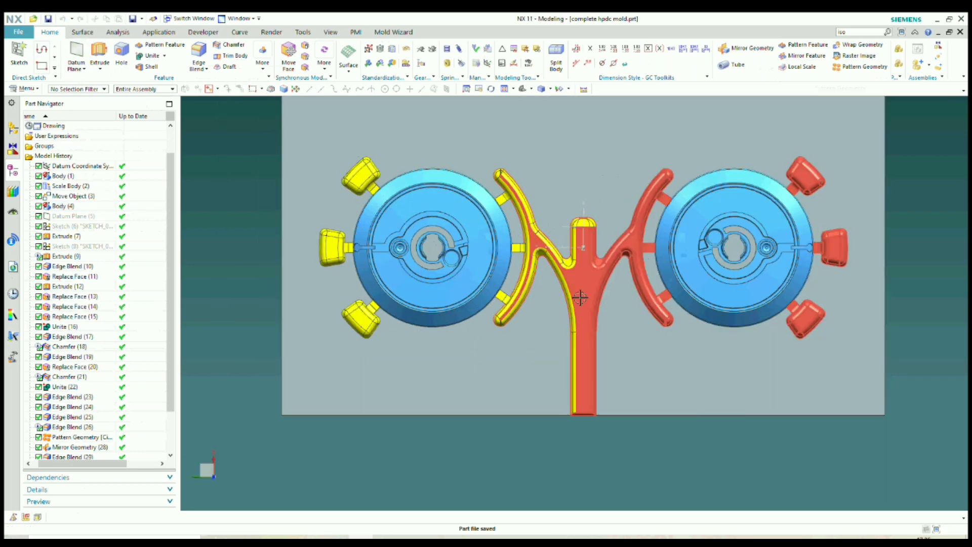
scroll(579, 293, down, 3)
middle_drag(579, 293, 642, 245)
key(F8)
scroll(599, 237, up, 1)
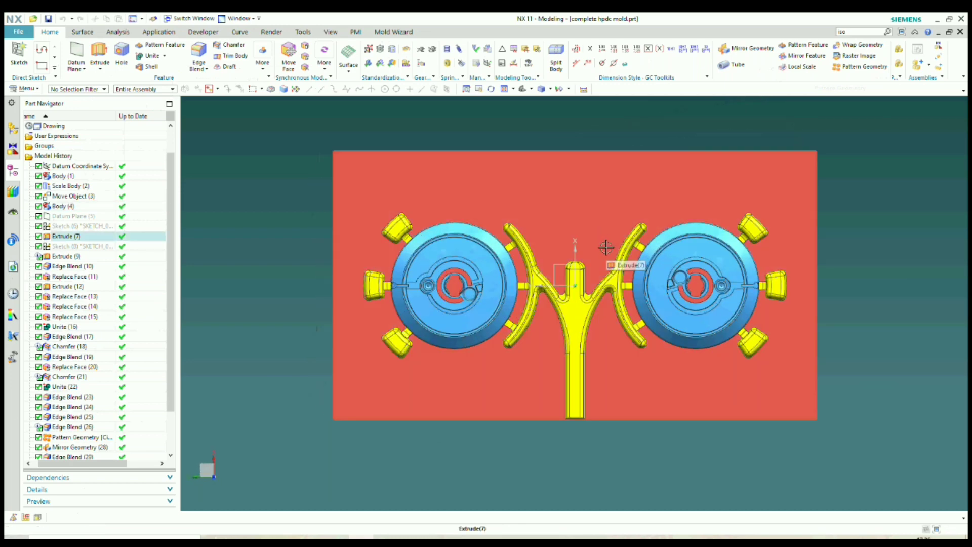
Step: Start a new sketch on the top face of the rectangular mold block
click(303, 32)
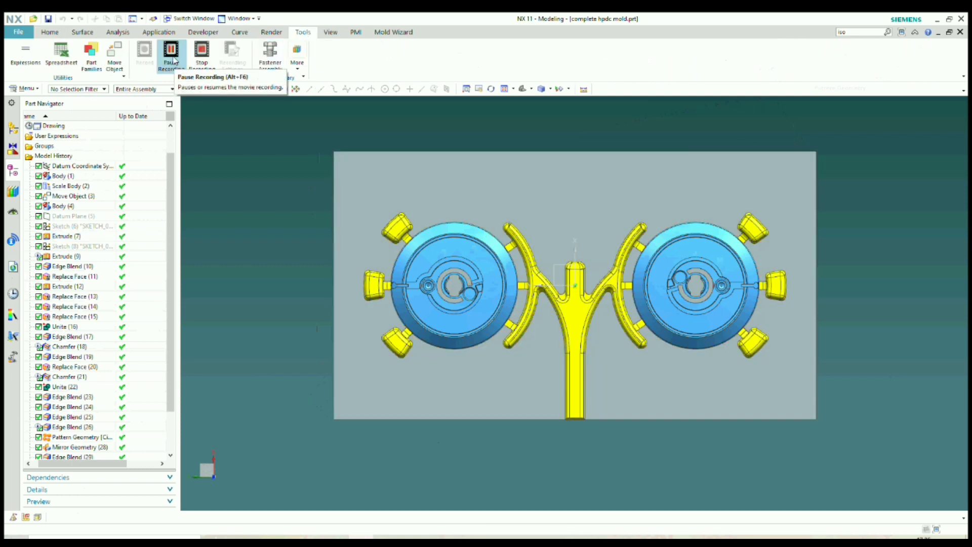
scroll(425, 213, down, 1)
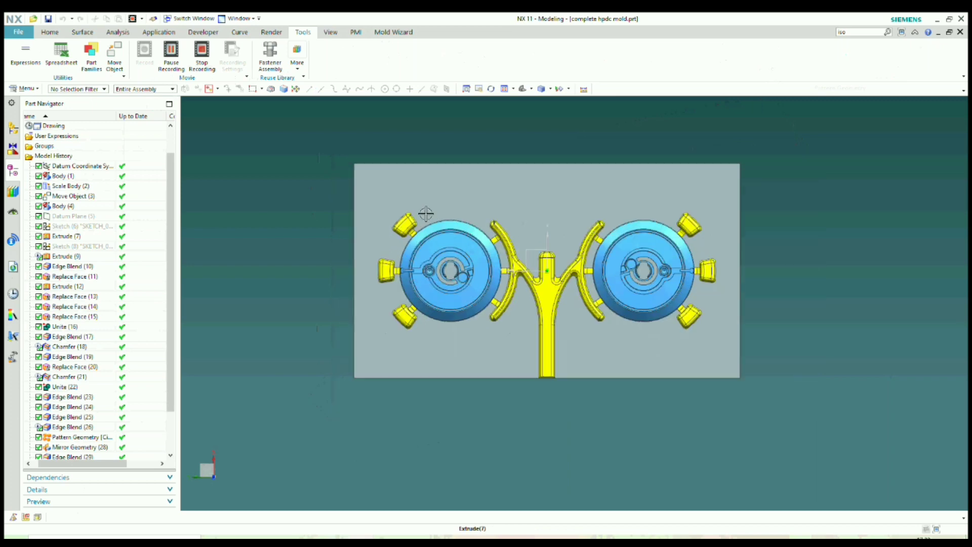
click(49, 33)
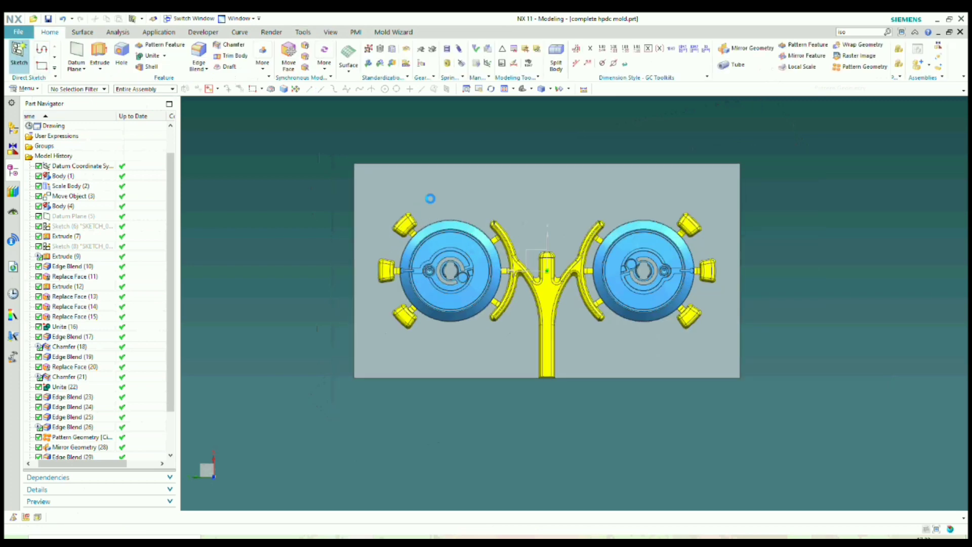
click(404, 178)
click(263, 228)
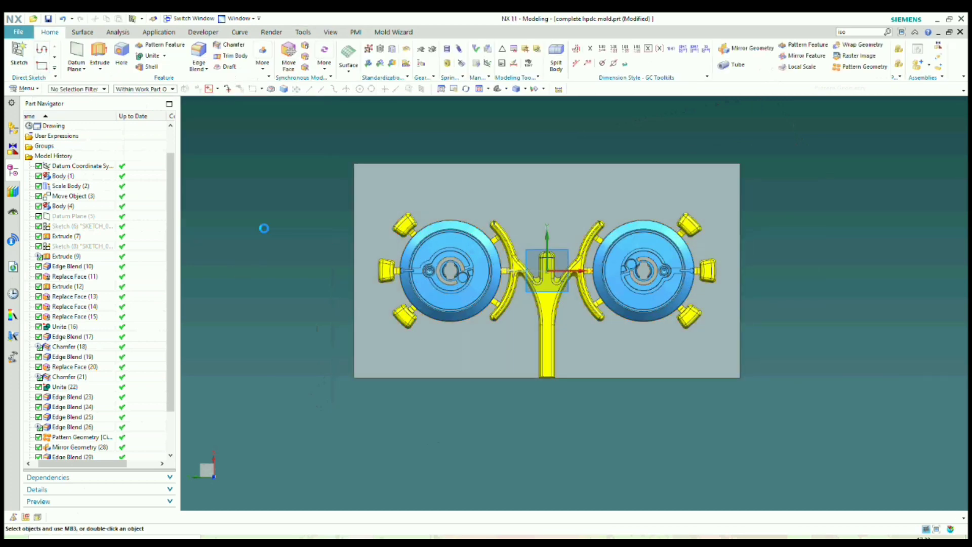
Step: Sketch a 30 by 30 mm rectangle by two points, starting at the upper-left corner of the mold block's face
click(90, 49)
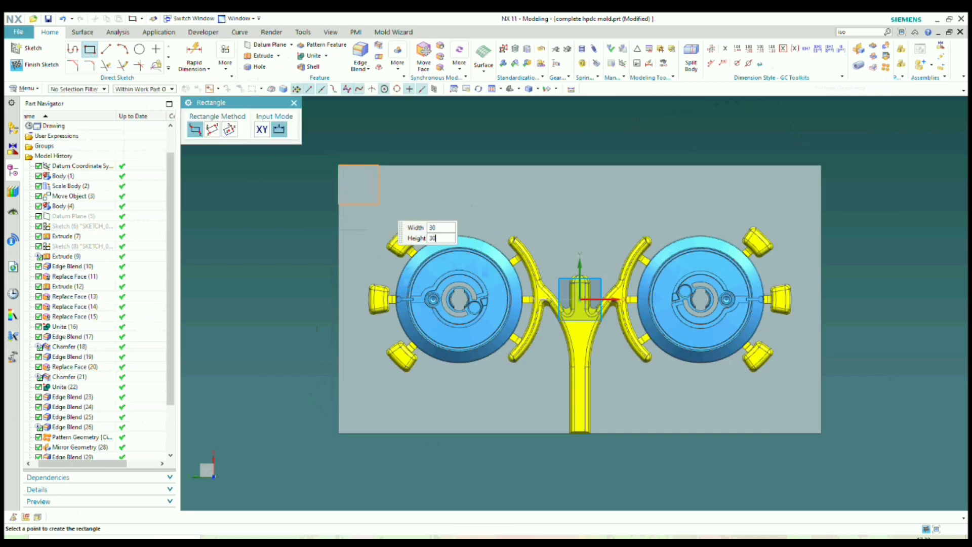
key(Tab)
click(381, 204)
scroll(358, 172, down, 3)
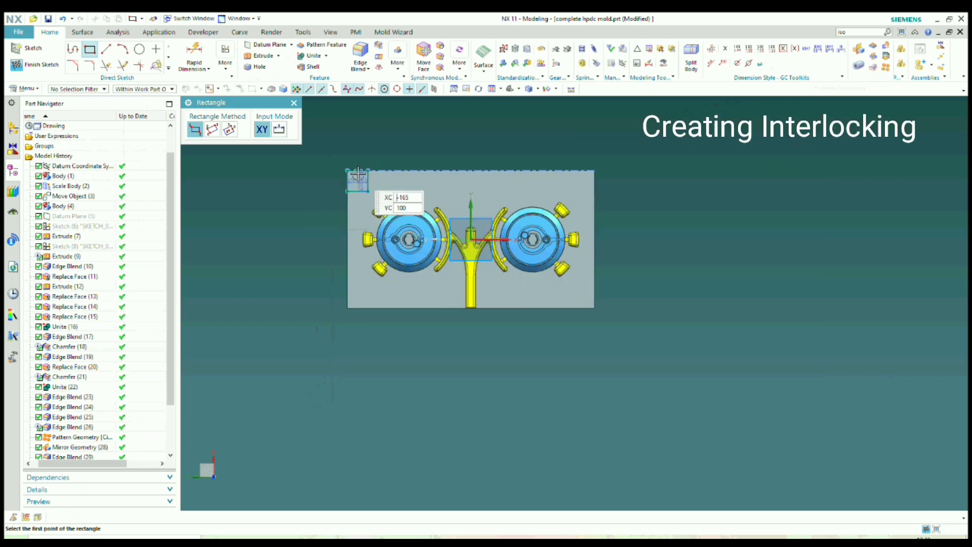
scroll(358, 173, up, 3)
click(294, 103)
scroll(346, 181, up, 1)
scroll(346, 181, down, 1)
middle_drag(378, 198, 369, 172)
scroll(370, 178, down, 1)
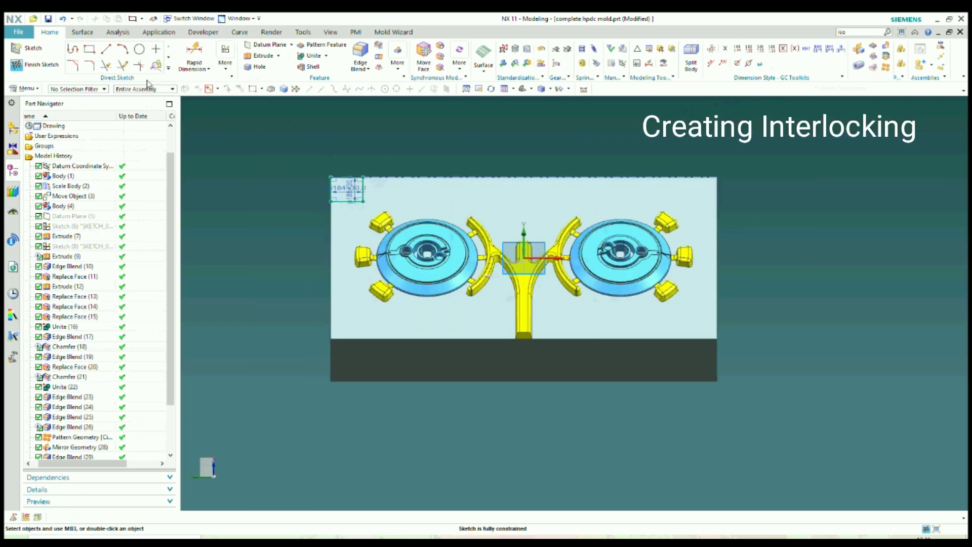
Step: Extrude the corner square upward from the mold block's top face by 20 mm, with start 0 and no Boolean
click(256, 58)
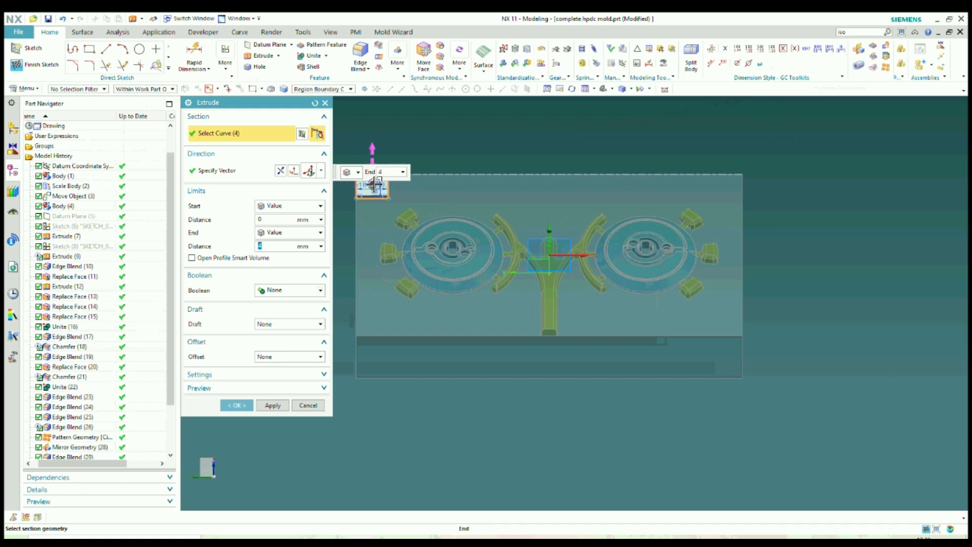
middle_drag(409, 202, 408, 173)
scroll(383, 218, up, 3)
scroll(385, 226, down, 1)
scroll(369, 244, up, 1)
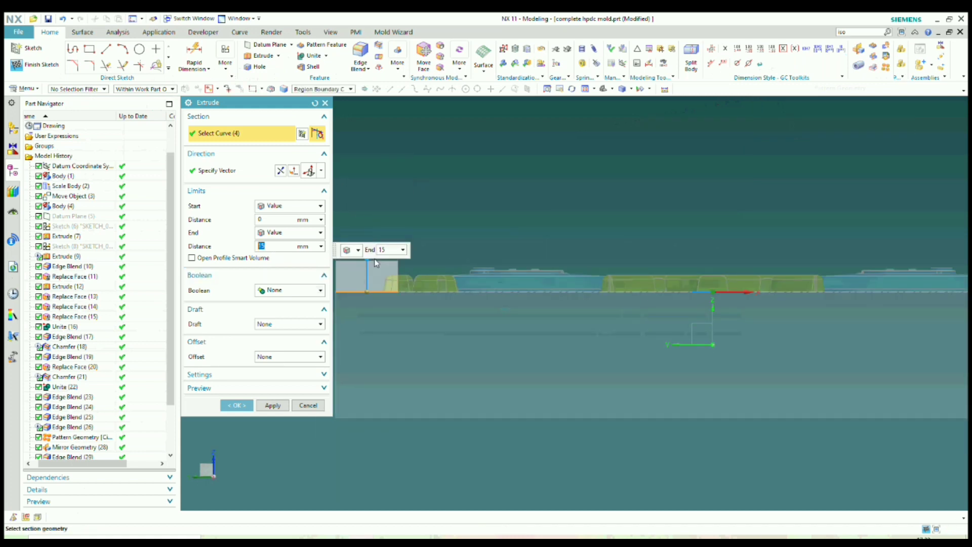
scroll(375, 257, down, 3)
scroll(381, 269, up, 3)
scroll(441, 275, down, 1)
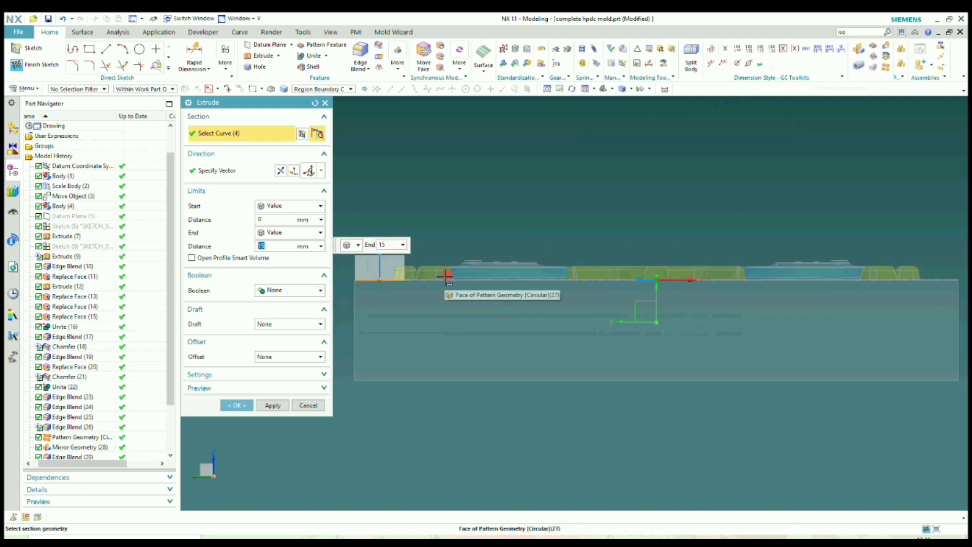
text(20)
key(Return)
click(252, 407)
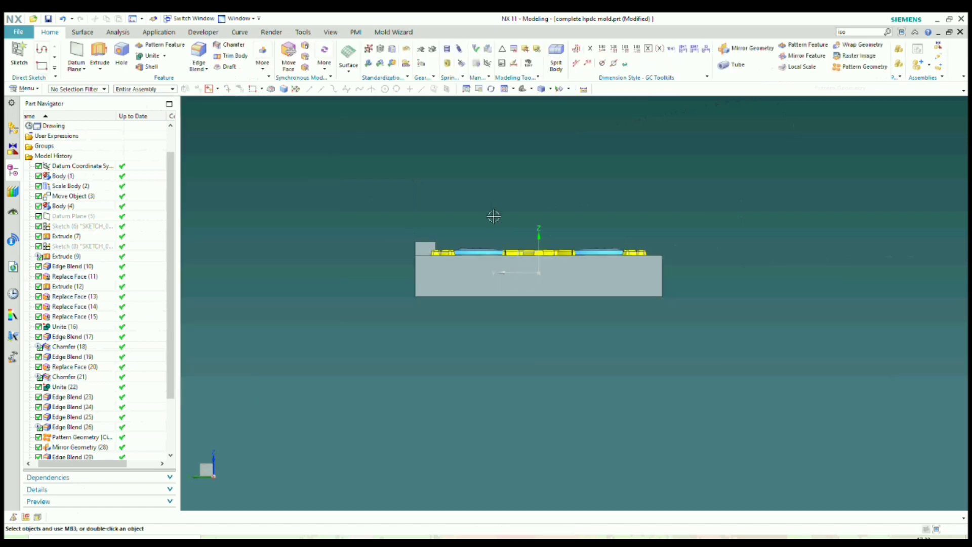
middle_drag(494, 214, 431, 218)
scroll(405, 211, up, 3)
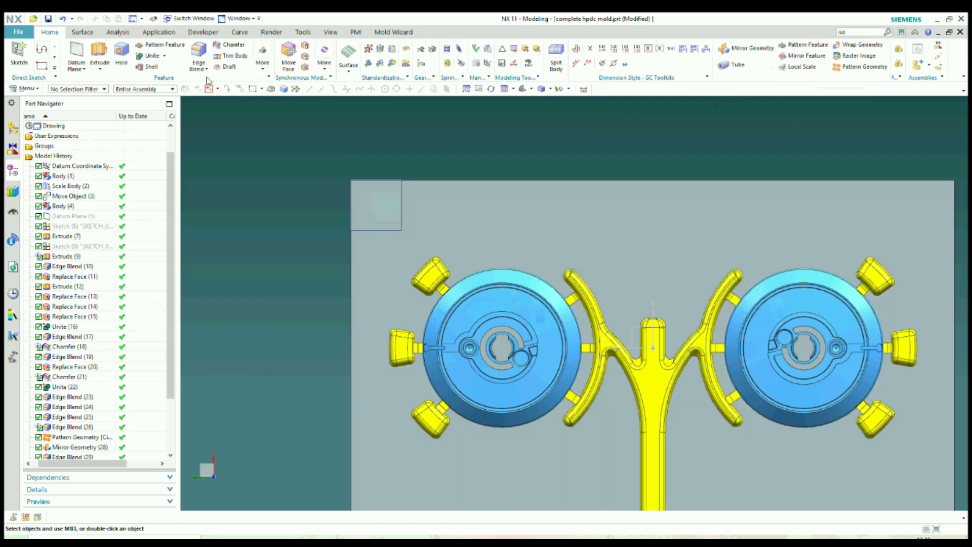
Step: Draft the corner block's two inner side faces by 10 degrees, using the mold block's top face as the stationary face
click(216, 71)
scroll(425, 198, up, 3)
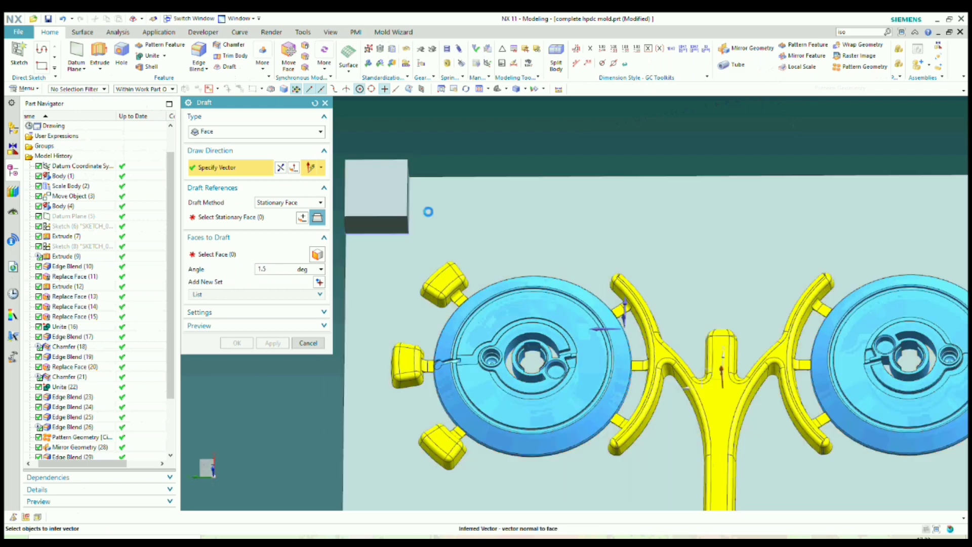
click(427, 211)
click(468, 216)
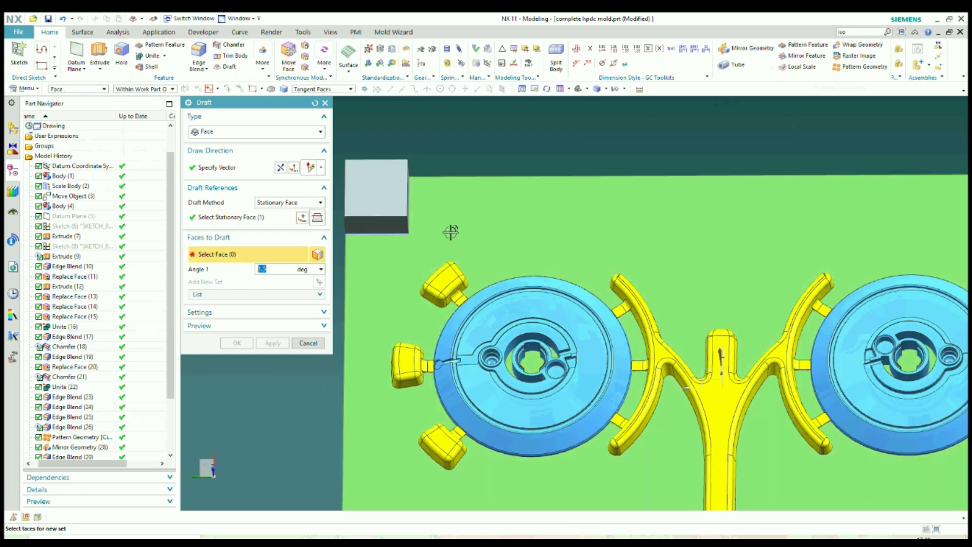
scroll(402, 204, up, 5)
click(403, 204)
scroll(397, 235, down, 3)
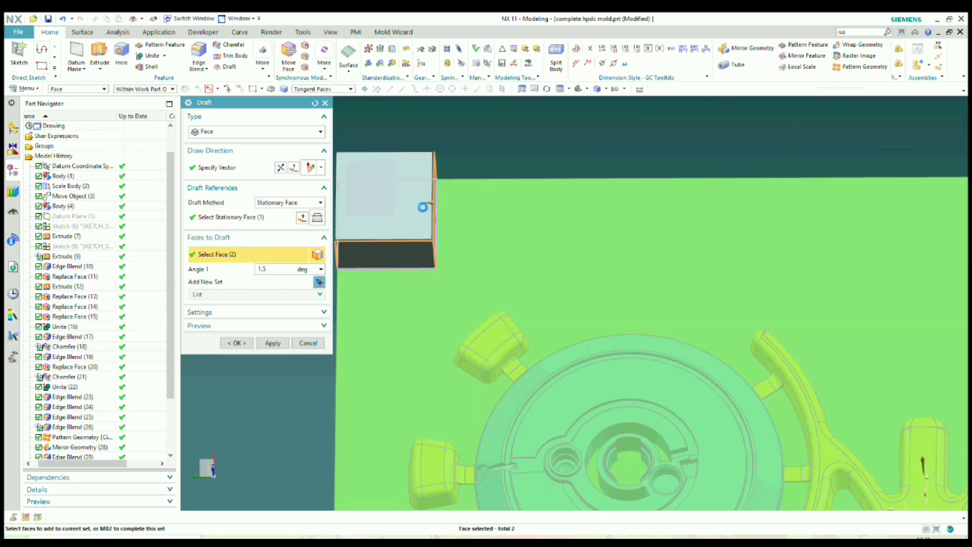
text(11)
key(Return)
scroll(457, 223, down, 3)
key(F8)
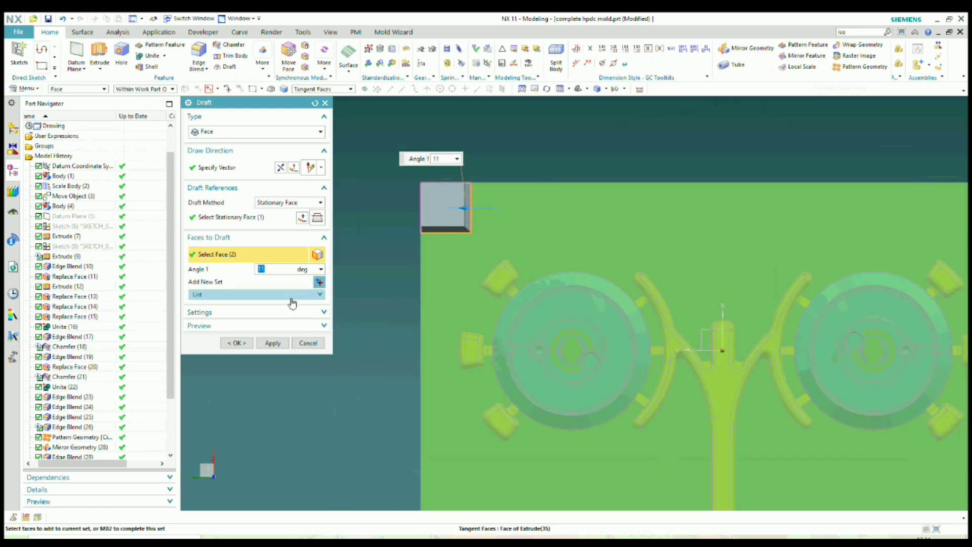
key(ctrl+f)
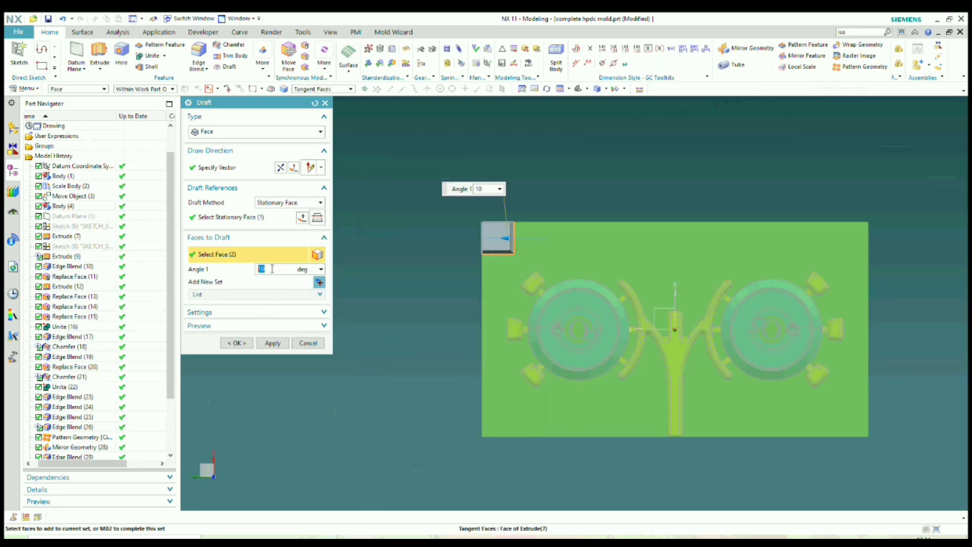
click(237, 343)
scroll(412, 215, down, 3)
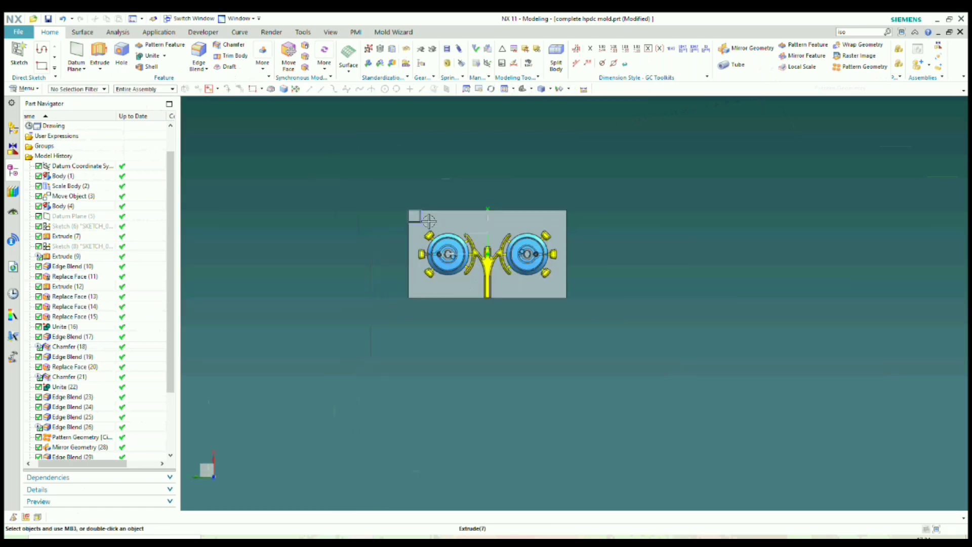
scroll(405, 221, up, 3)
scroll(405, 221, up, 1)
middle_drag(405, 222, 431, 240)
scroll(405, 224, up, 3)
double_click(398, 226)
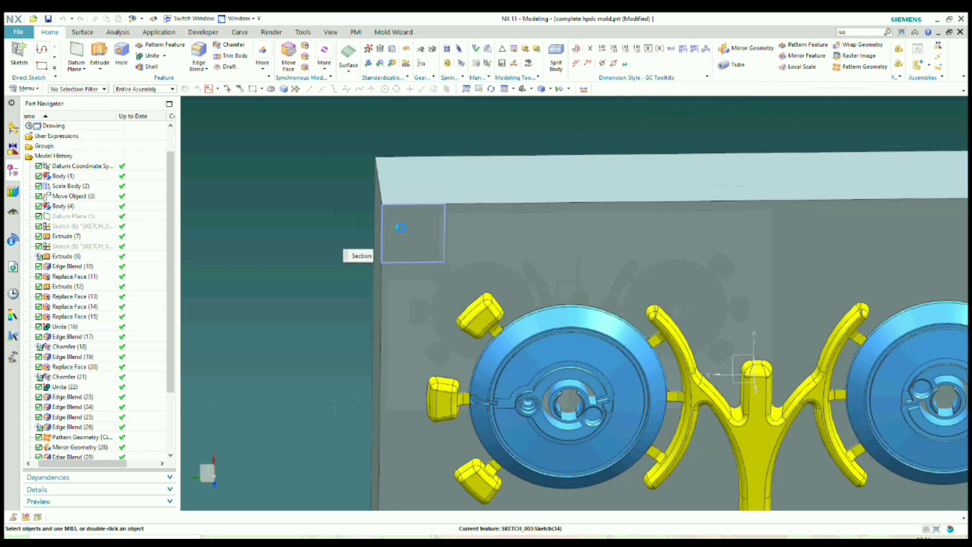
click(308, 406)
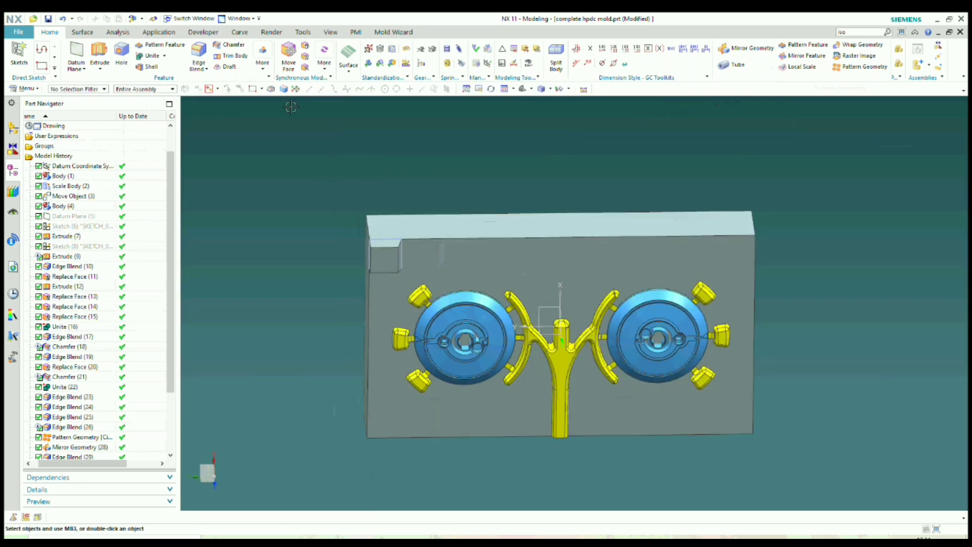
Step: Mirror the drafted corner block across the mold block's mid-plane, defined between its two opposite short side faces
click(845, 71)
click(746, 48)
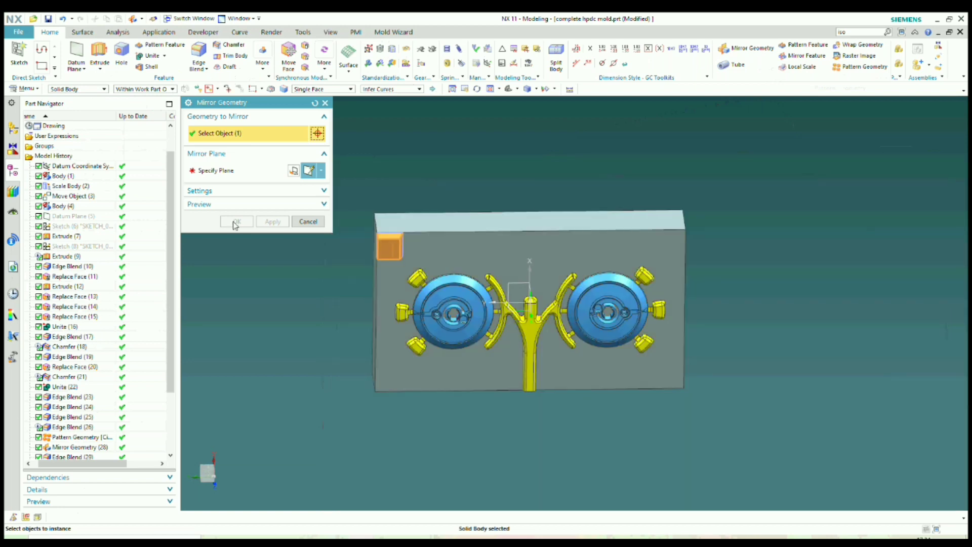
click(218, 173)
scroll(395, 286, up, 1)
middle_drag(394, 286, 412, 286)
click(378, 284)
scroll(390, 276, down, 4)
mouse_move(488, 266)
middle_down()
mouse_move(507, 264)
mouse_move(506, 238)
mouse_move(501, 269)
middle_up()
scroll(532, 259, up, 3)
click(524, 309)
click(272, 221)
Step: Mirror both corner blocks to the remaining two corners across the mid-plane between the mold block's long side faces
scroll(481, 243, down, 2)
scroll(508, 238, up, 3)
click(512, 250)
scroll(513, 249, down, 3)
scroll(407, 271, up, 2)
click(407, 270)
click(228, 170)
scroll(525, 254, up, 3)
click(523, 253)
scroll(527, 253, down, 4)
middle_drag(723, 324, 729, 283)
scroll(610, 362, up, 2)
click(610, 365)
click(242, 222)
Step: Roll the model history back to the corner block's draft by making it the current feature
scroll(405, 266, down, 1)
middle_drag(405, 266, 426, 261)
key(F8)
scroll(427, 271, down, 1)
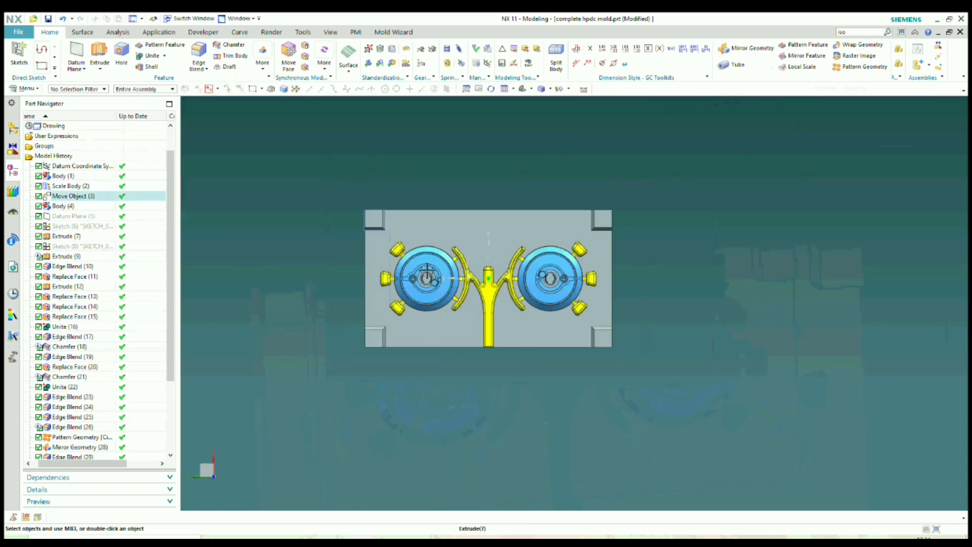
scroll(380, 233, up, 2)
scroll(96, 304, down, 3)
right_click(81, 428)
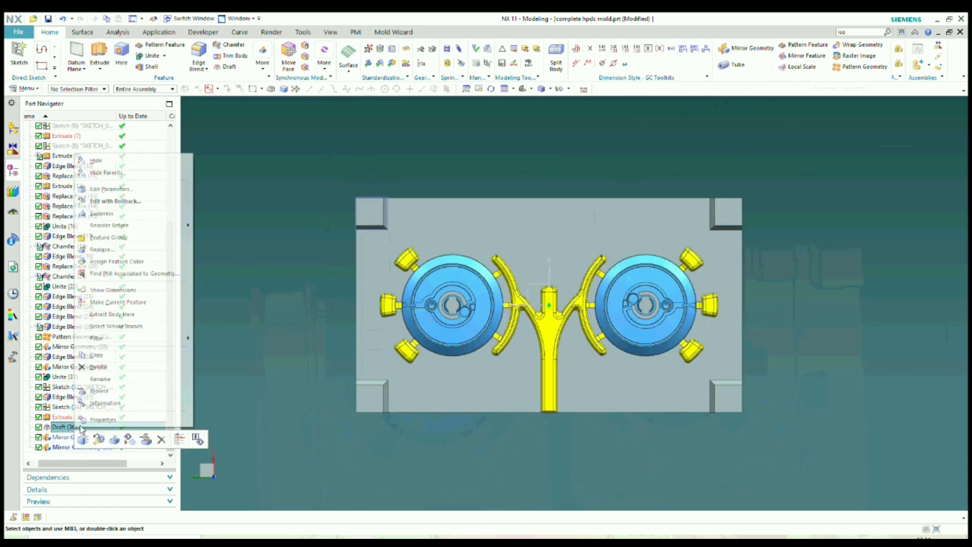
click(114, 301)
Step: Blend the original corner block's two inner top edges and its inner corner edge with a 7 mm radius
click(199, 55)
scroll(419, 227, up, 5)
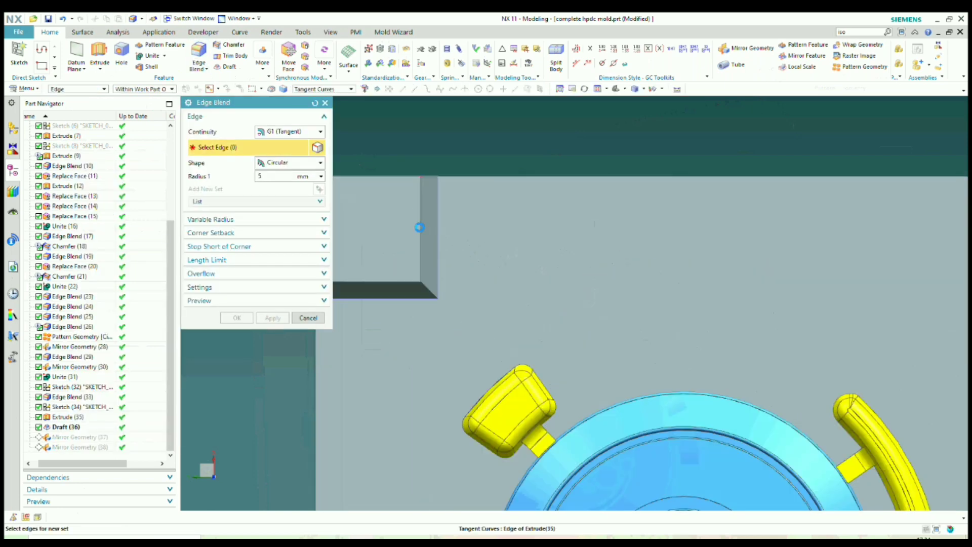
click(420, 227)
click(395, 282)
scroll(392, 257, down, 2)
click(416, 279)
scroll(413, 268, up, 2)
scroll(461, 290, down, 2)
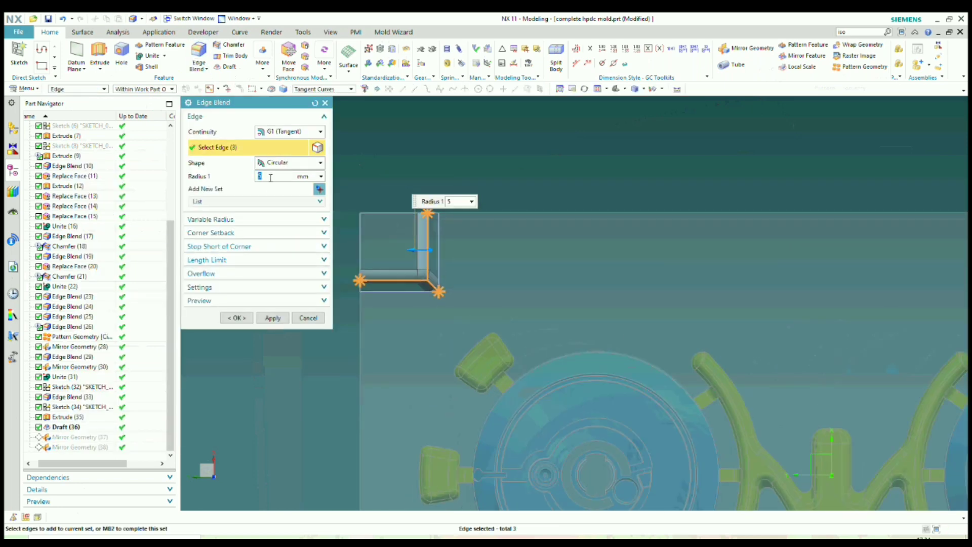
click(237, 318)
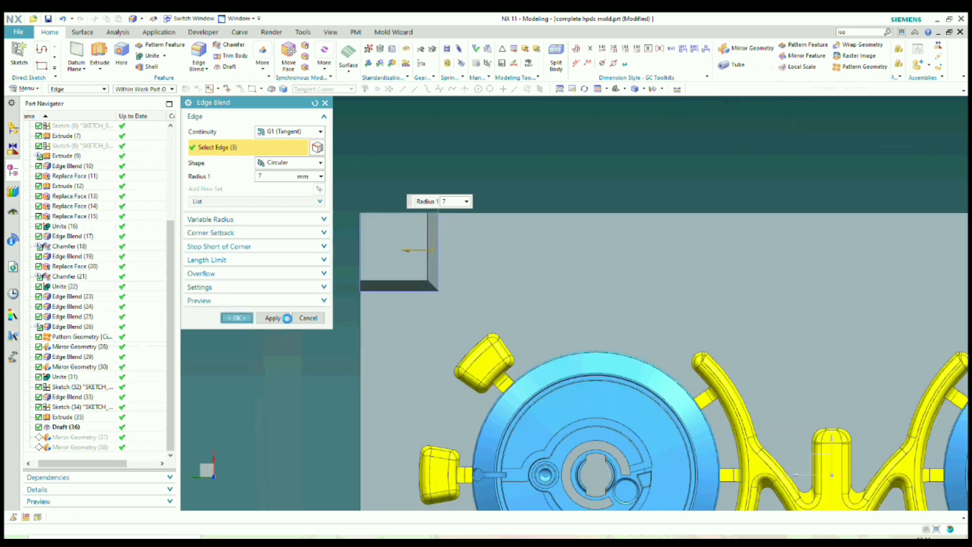
Step: Reopen the corner block's edge blend to check its radius, and accept it
scroll(412, 246, down, 5)
scroll(379, 204, up, 4)
double_click(379, 205)
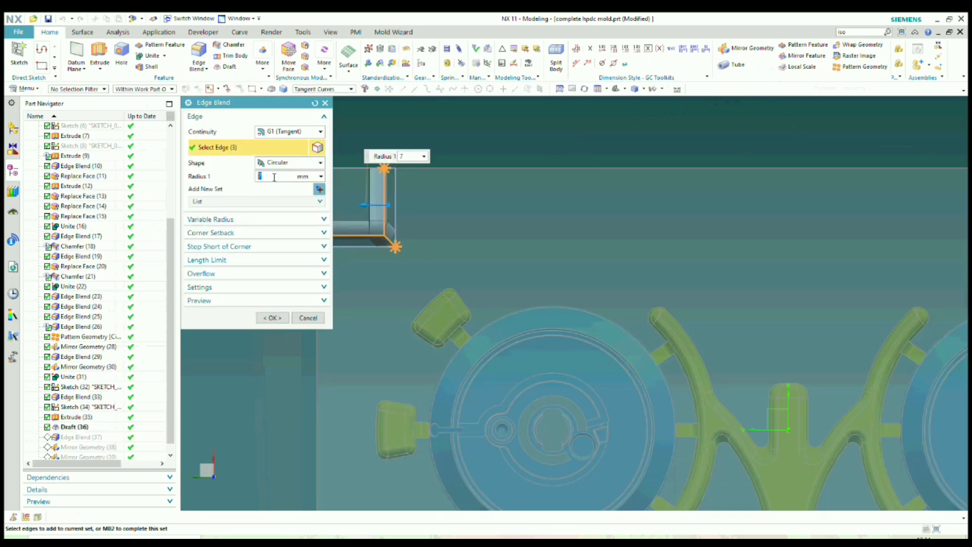
middle_click(262, 373)
scroll(273, 355, down, 4)
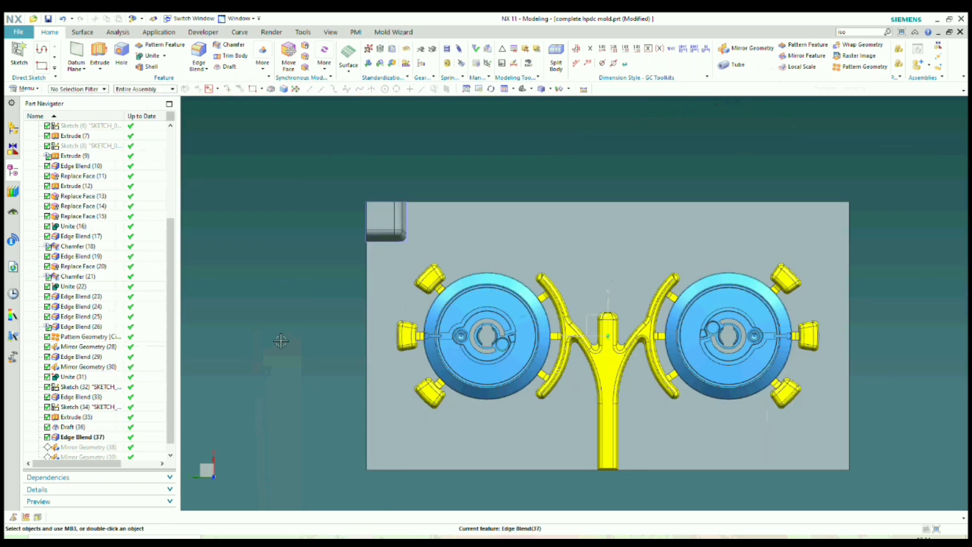
Step: Roll the model history forward by making the last mirror geometry feature current
scroll(159, 426, down, 1)
right_click(93, 448)
click(133, 357)
scroll(343, 168, down, 1)
scroll(358, 157, up, 1)
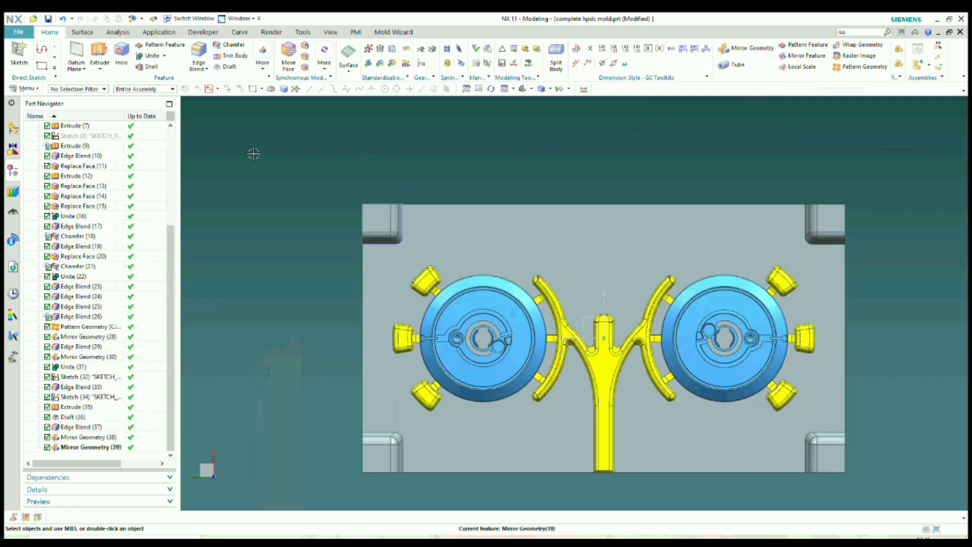
Step: Unite the four corner blocks with the mold block, using the mold block as the target body
scroll(407, 231, up, 2)
click(299, 317)
click(147, 66)
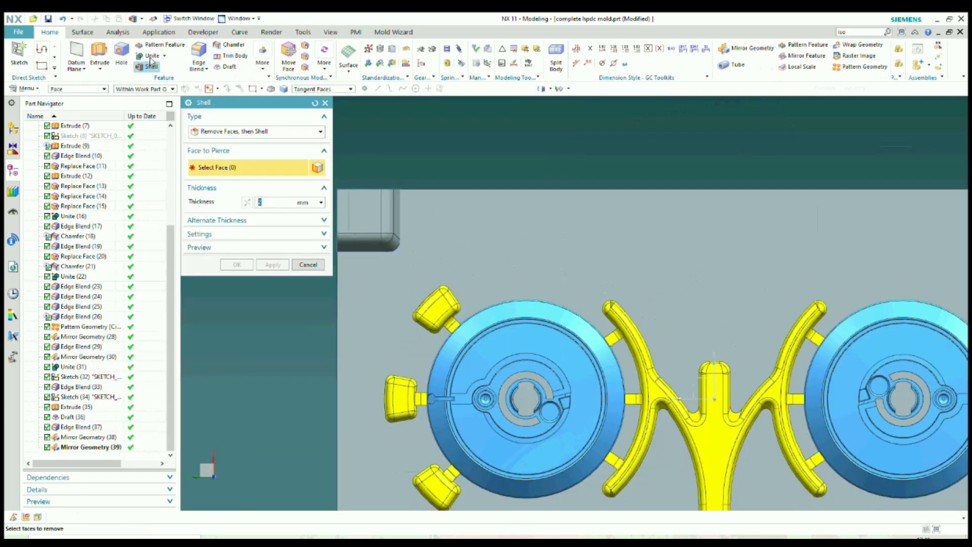
click(151, 55)
click(478, 241)
scroll(363, 173, down, 4)
click(365, 195)
scroll(595, 222, up, 2)
click(671, 177)
click(675, 420)
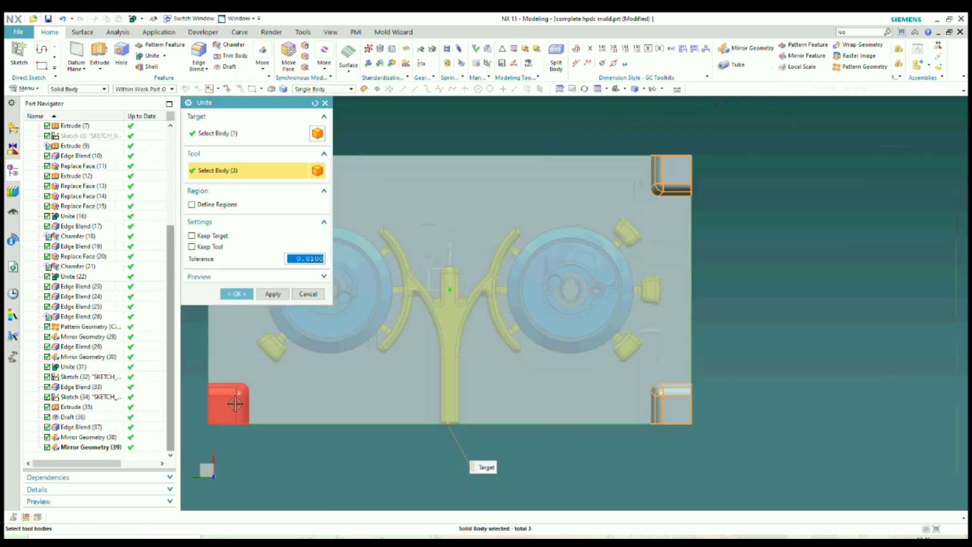
click(234, 402)
click(237, 294)
Step: Blend the base edges where all four corner blocks meet the mold block's top face with a 7 mm radius
scroll(452, 316, down, 4)
scroll(315, 206, up, 3)
scroll(308, 229, down, 1)
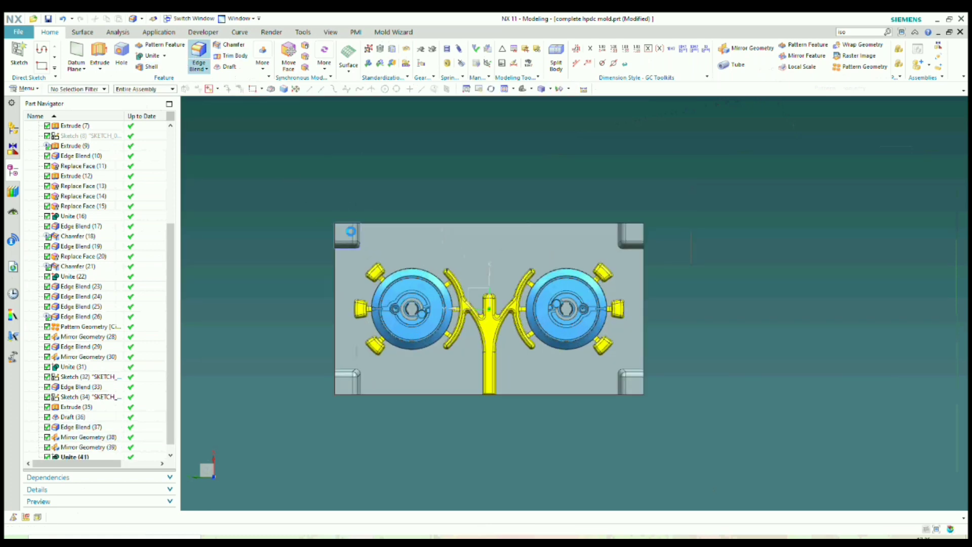
scroll(362, 242, up, 4)
click(372, 248)
scroll(358, 229, down, 4)
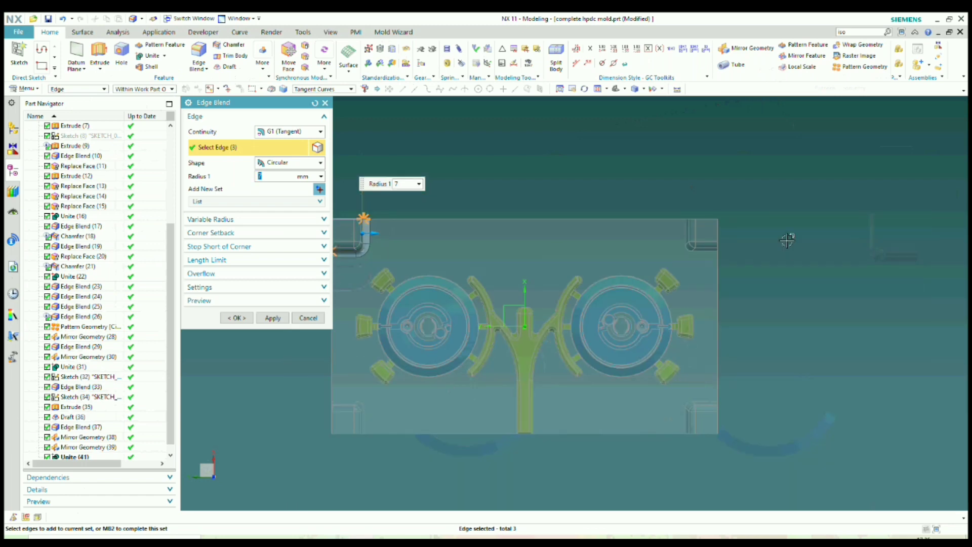
scroll(729, 246, up, 5)
click(643, 257)
scroll(617, 241, down, 4)
scroll(583, 428, up, 3)
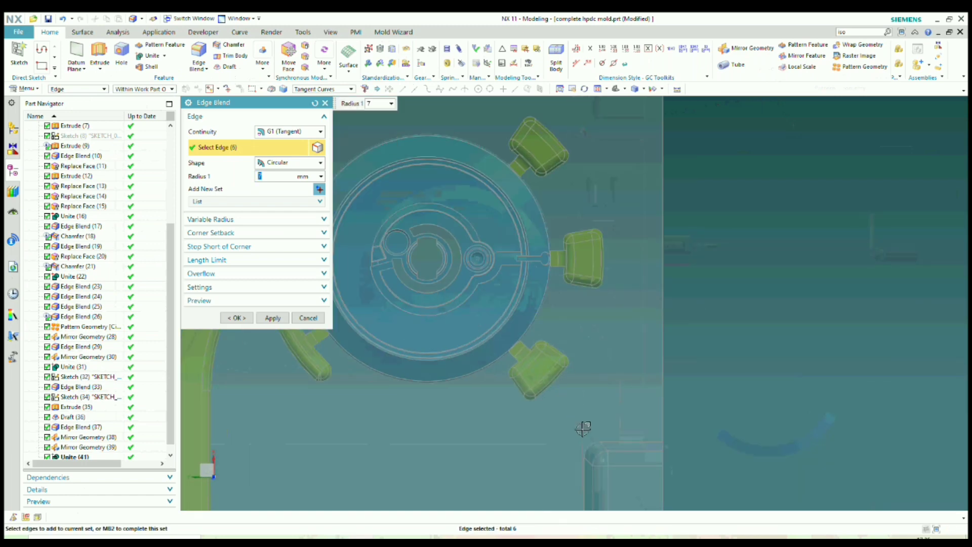
click(589, 440)
scroll(721, 325, down, 5)
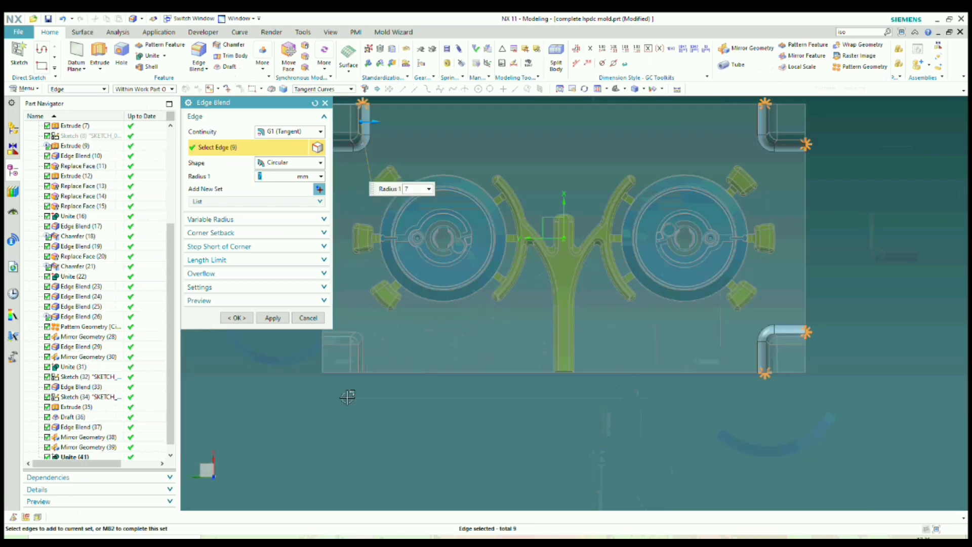
scroll(373, 303, up, 4)
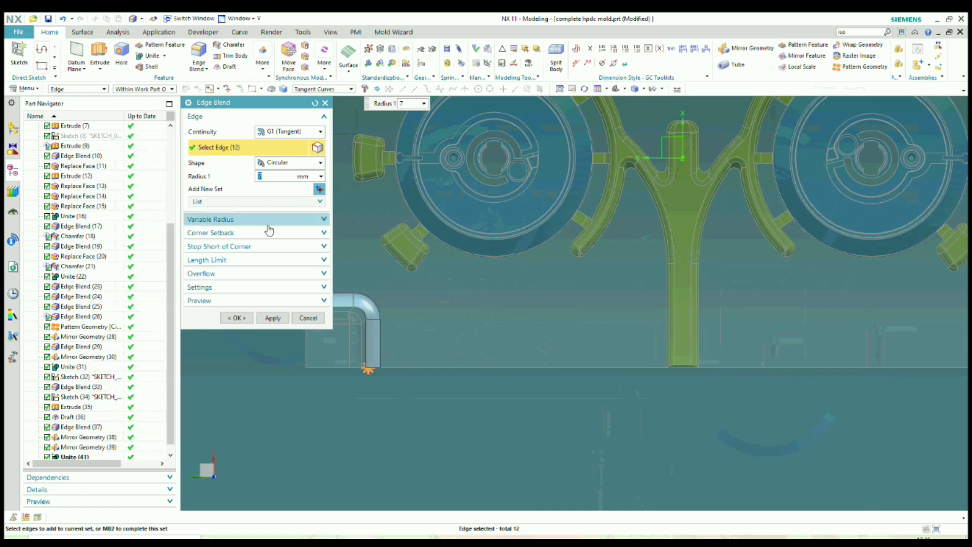
click(237, 317)
Step: Save the part file with the finished interlocking corner blocks
scroll(303, 324, down, 8)
scroll(334, 276, up, 3)
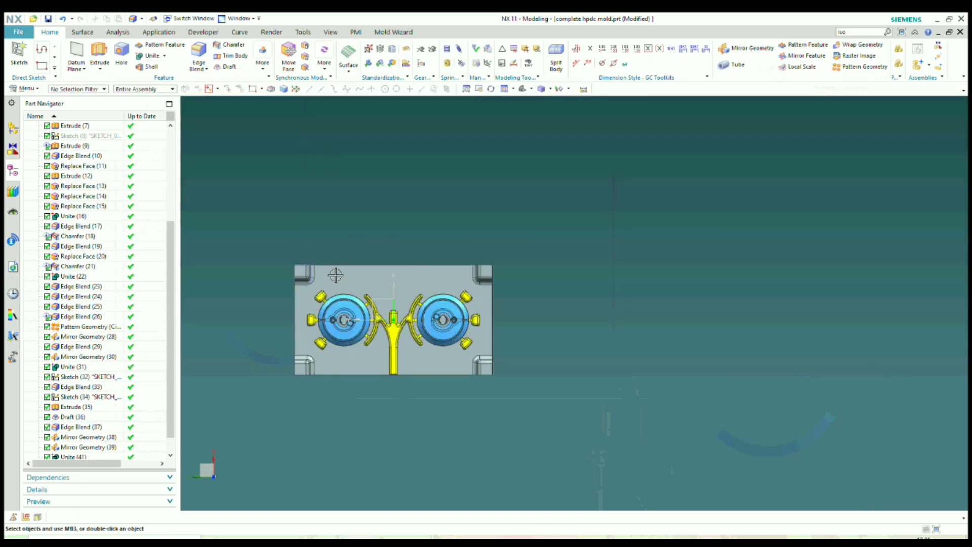
middle_drag(334, 275, 339, 236)
scroll(300, 265, up, 4)
scroll(348, 269, down, 3)
key(ctrl+s)
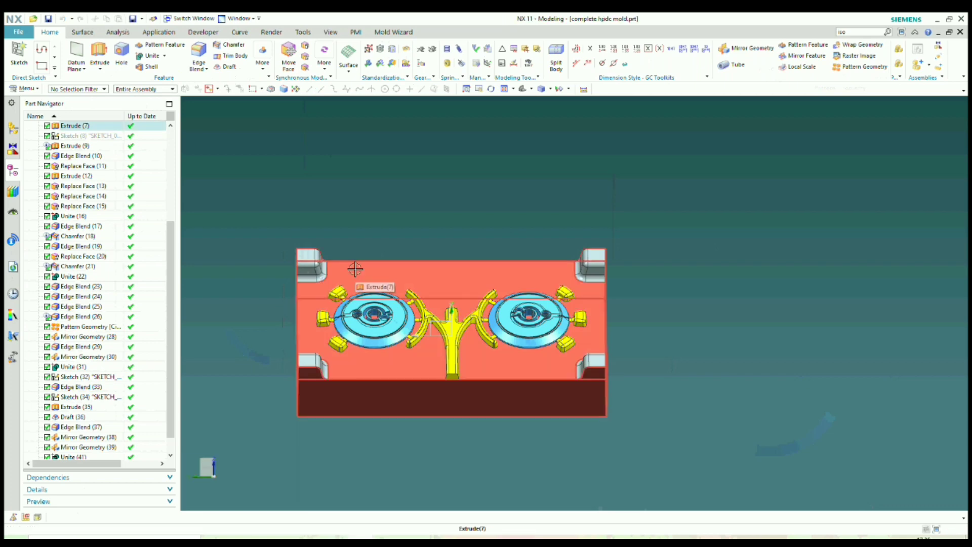
Step: Examine the mold block with its corner interlocks, cavities and runner from above and at an angle
scroll(582, 202, down, 2)
scroll(514, 252, up, 3)
middle_drag(514, 251, 523, 285)
middle_drag(514, 310, 521, 306)
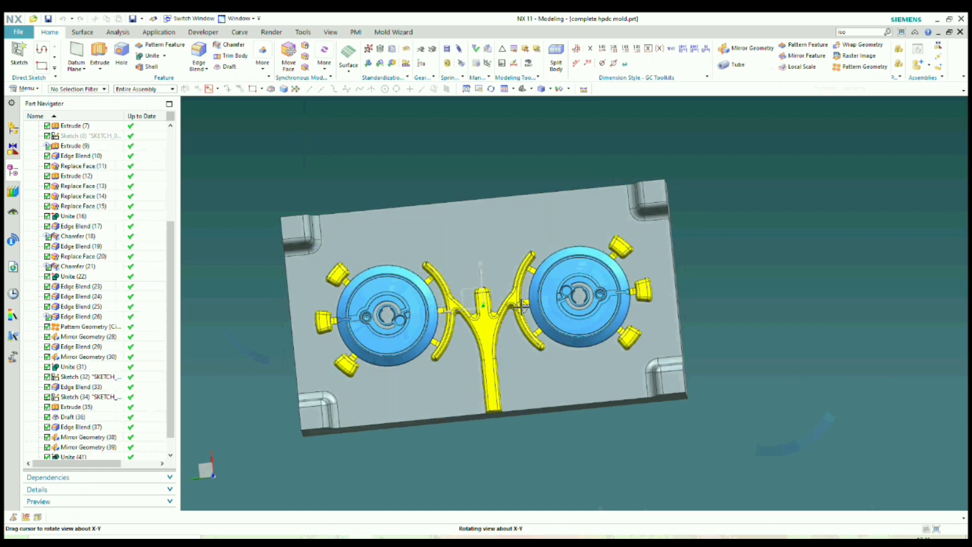
key(F8)
scroll(492, 310, up, 2)
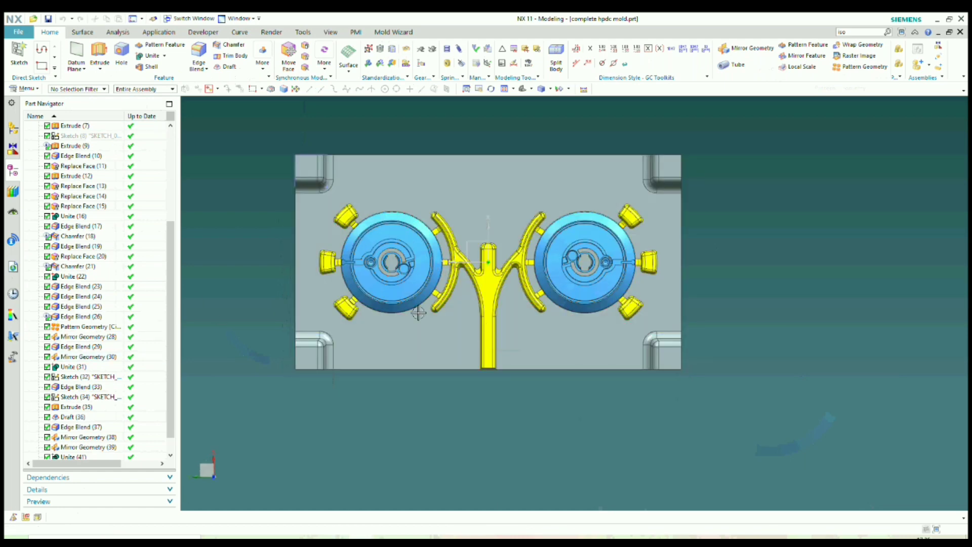
scroll(475, 277, down, 2)
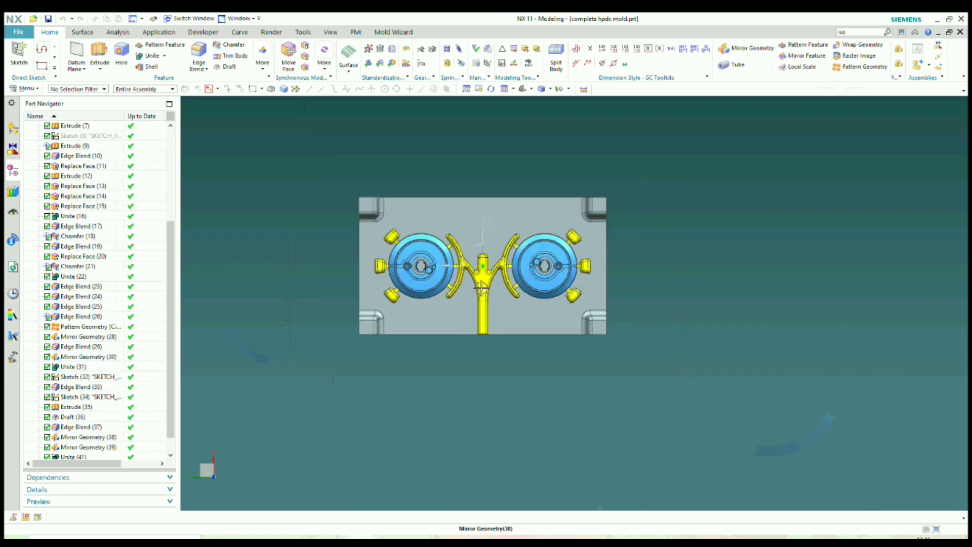
scroll(99, 212, up, 5)
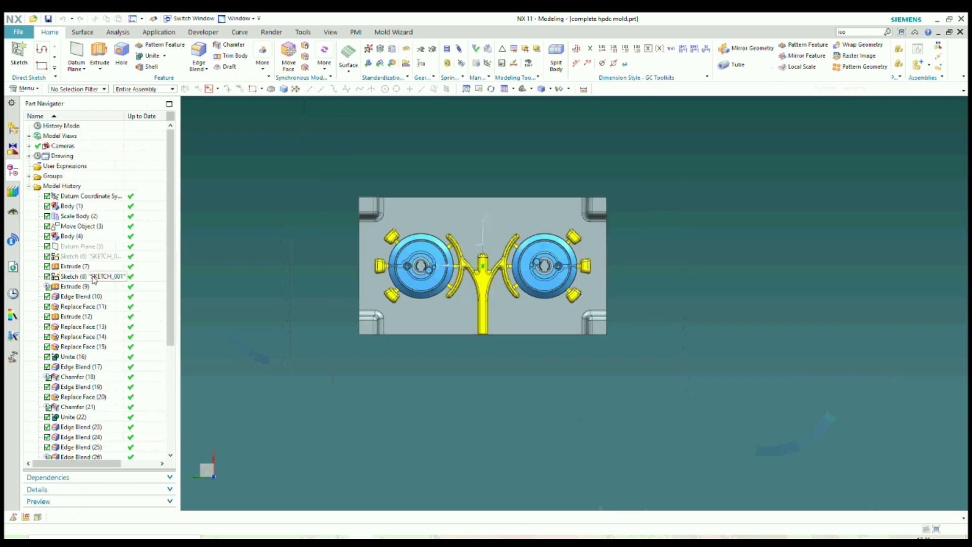
scroll(423, 217, down, 2)
scroll(458, 283, up, 3)
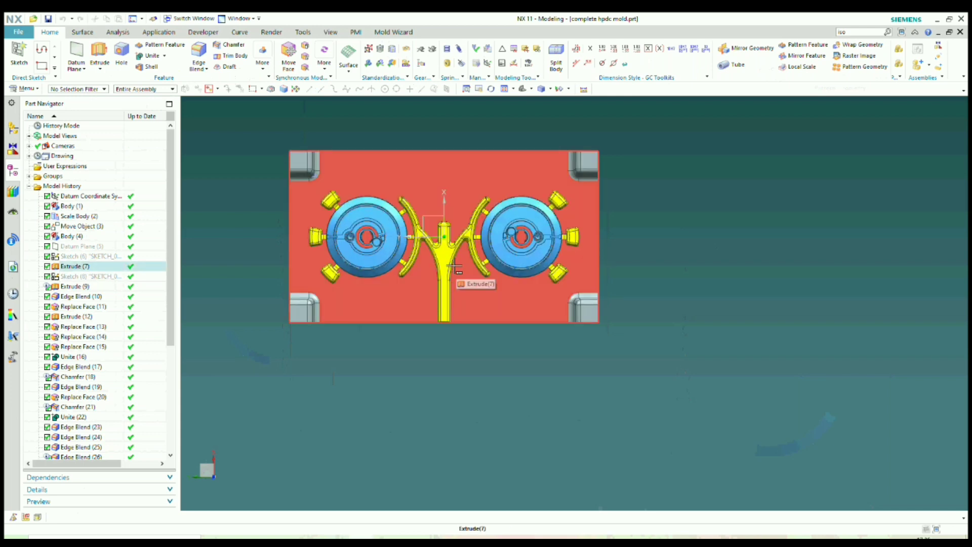
scroll(447, 241, down, 1)
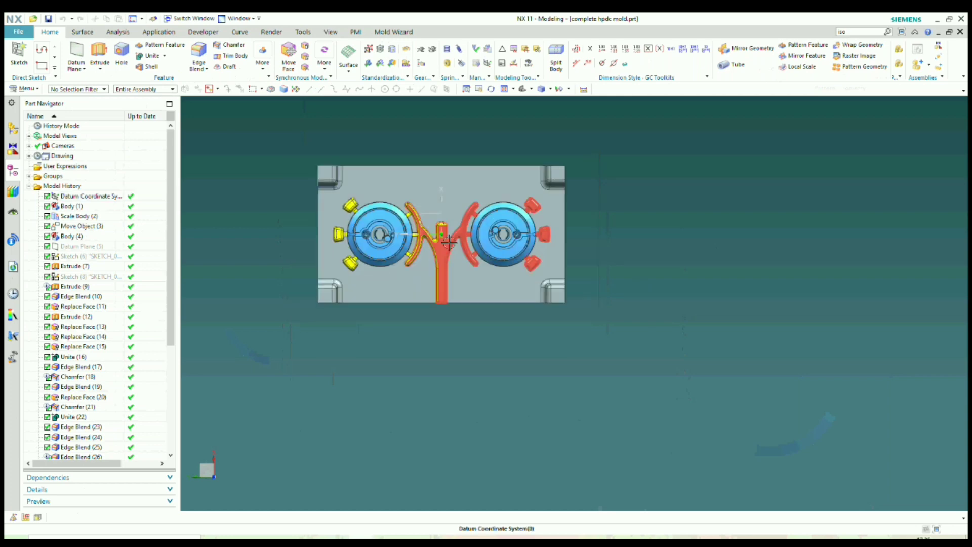
scroll(448, 247, up, 1)
scroll(445, 263, up, 1)
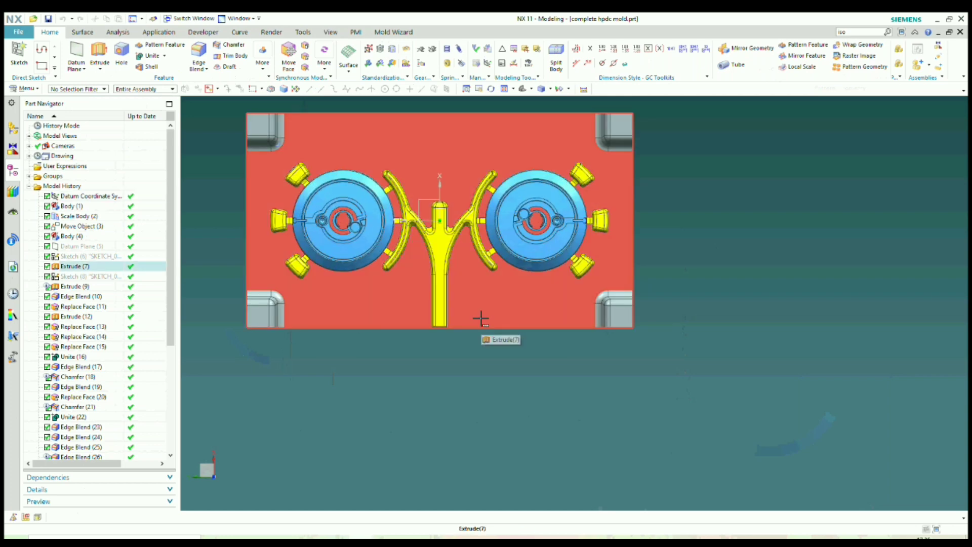
scroll(480, 319, down, 1)
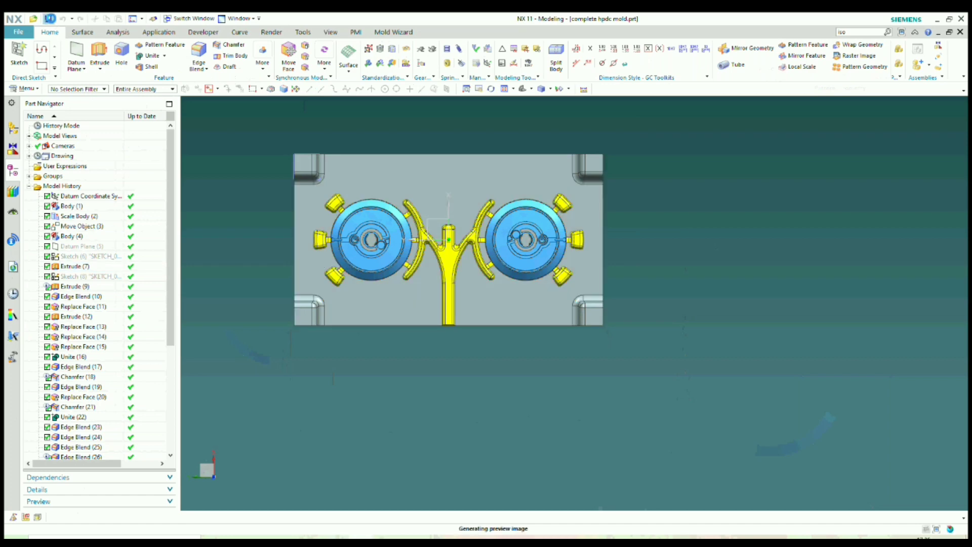
middle_drag(523, 308, 530, 295)
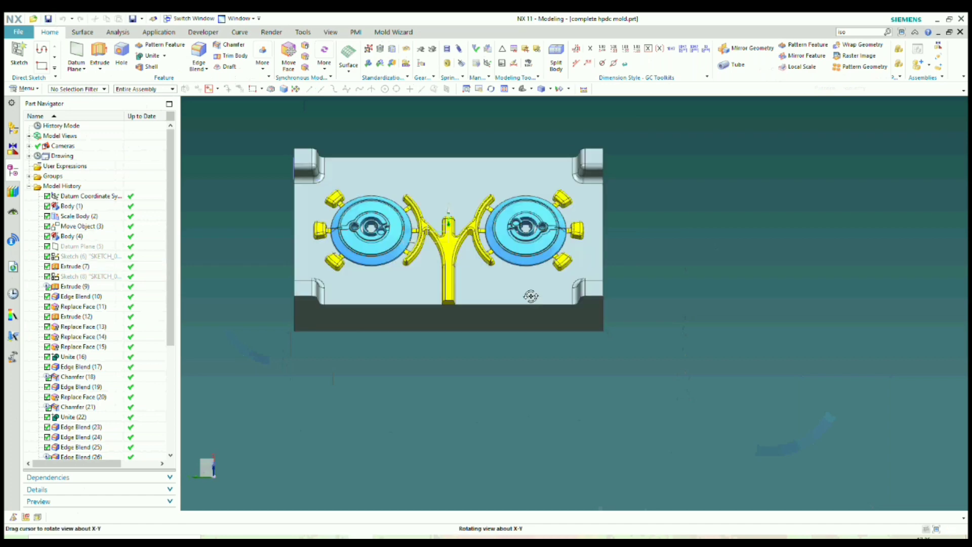
Step: Change the display color of the mold block body, including its corner interlocks, to Medium Lavender
key(ctrl+j)
click(522, 291)
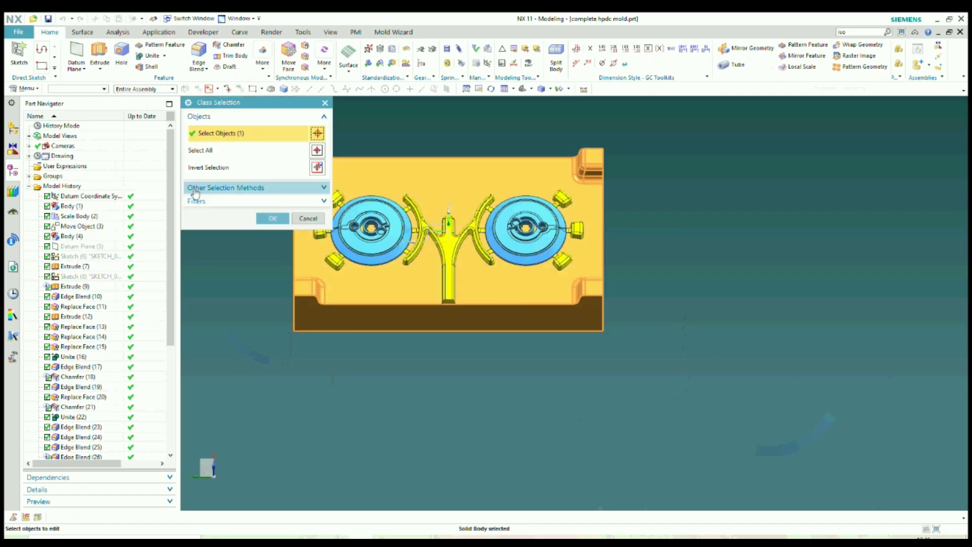
click(265, 218)
click(300, 163)
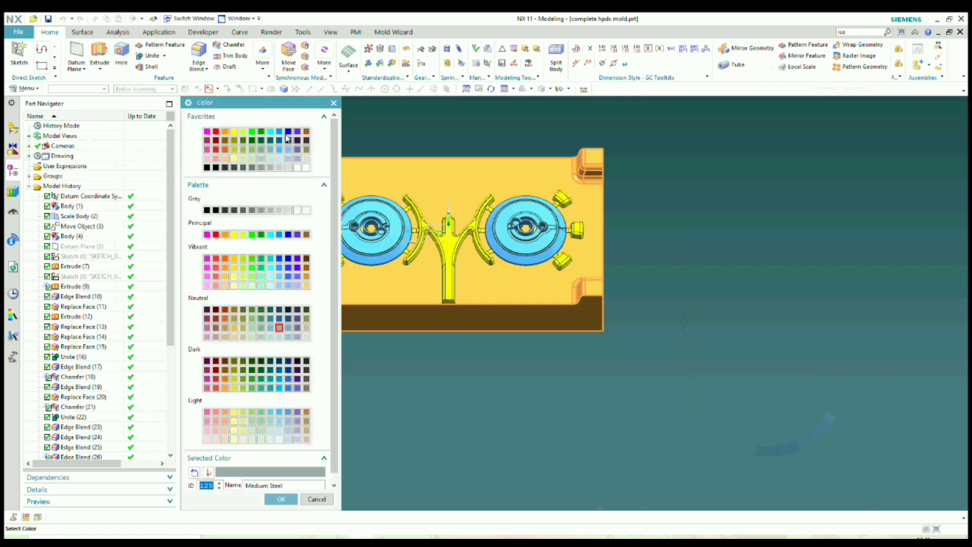
click(297, 160)
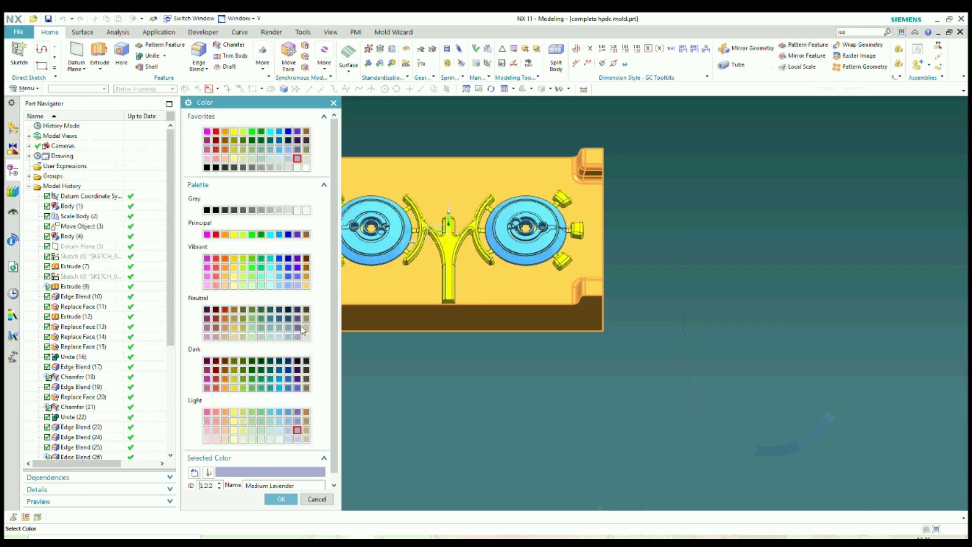
click(276, 499)
click(237, 385)
Step: Save the part file with the mold block's new color
middle_drag(423, 348, 491, 262)
key(F8)
scroll(496, 254, down, 1)
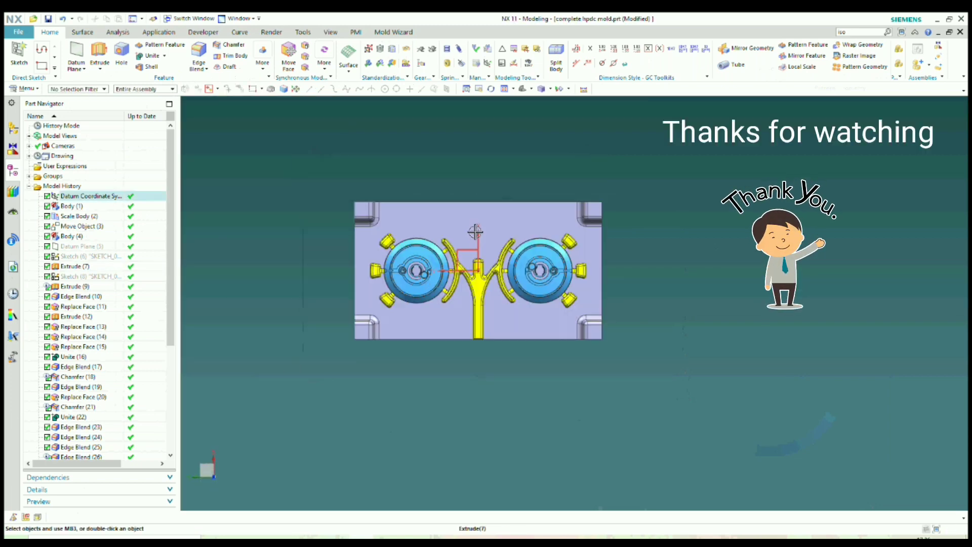
scroll(475, 232, up, 1)
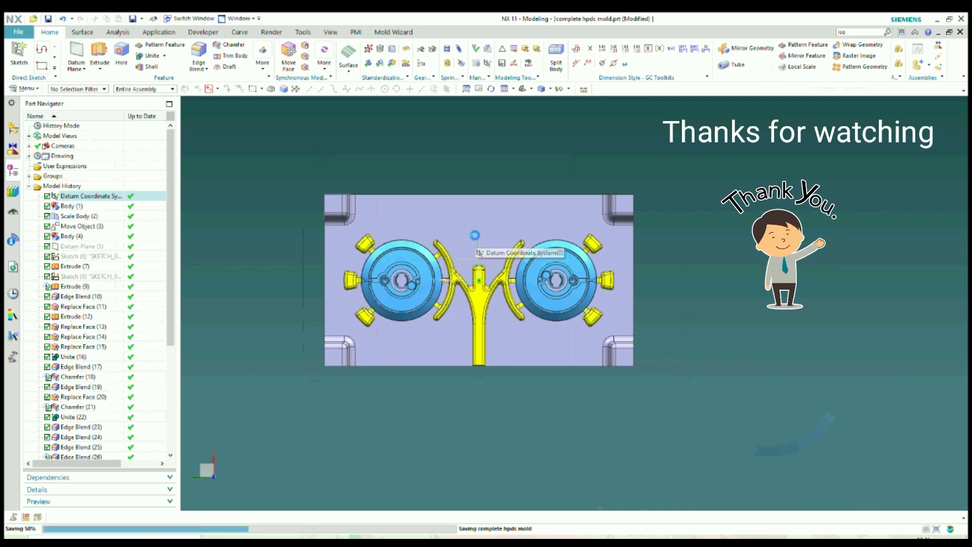
key(ctrl+s)
scroll(520, 233, down, 1)
scroll(446, 280, up, 1)
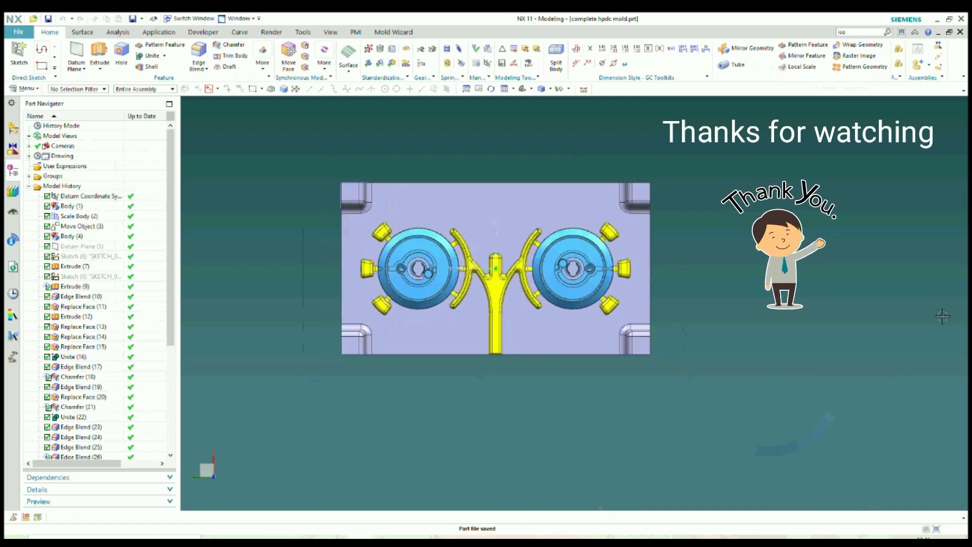
click(48, 18)
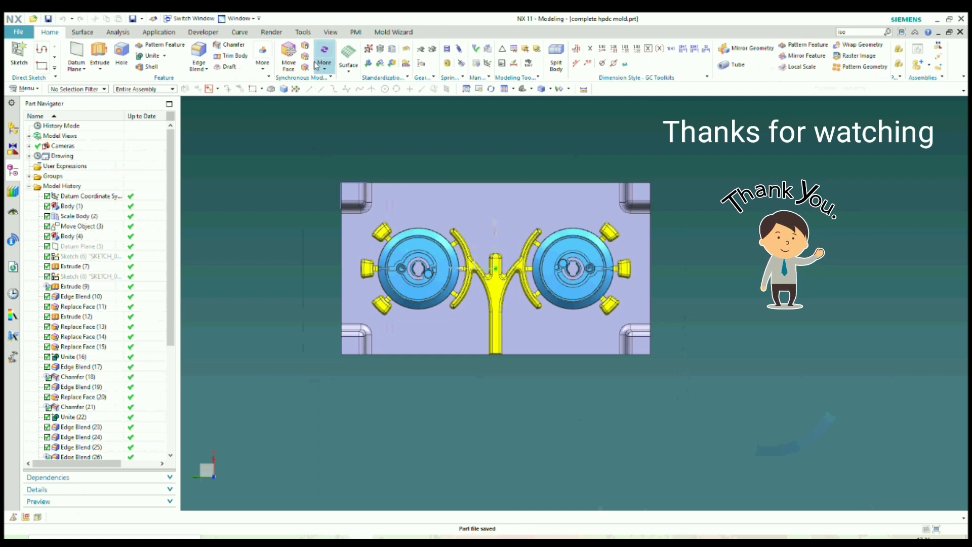
click(303, 32)
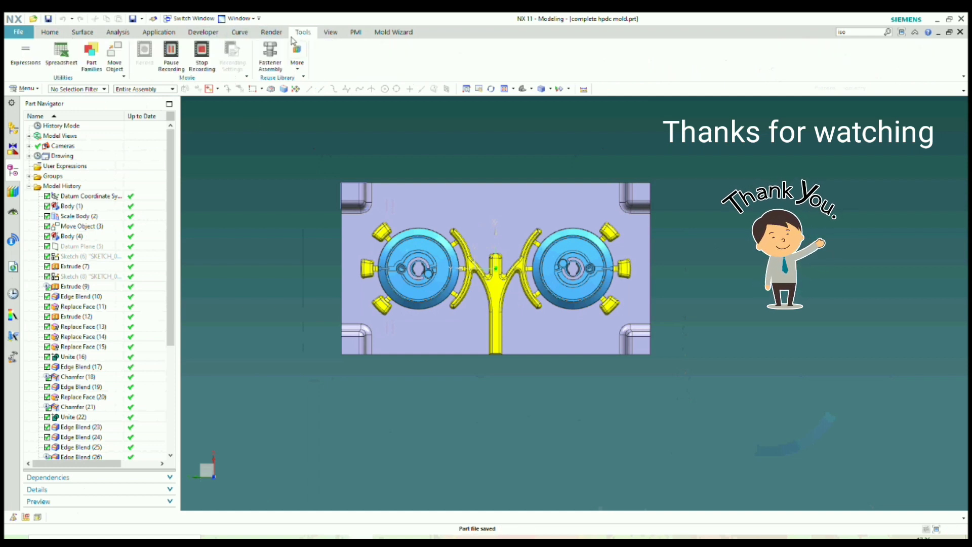